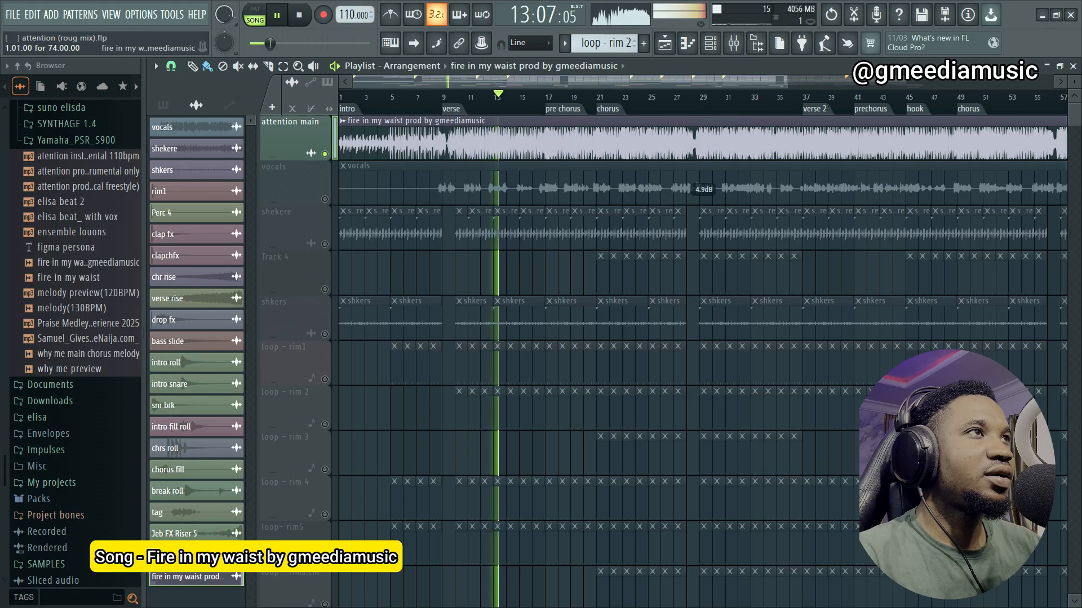
Step: Play the full song from the chorus marker at bar 21 and stop playback
click(600, 107)
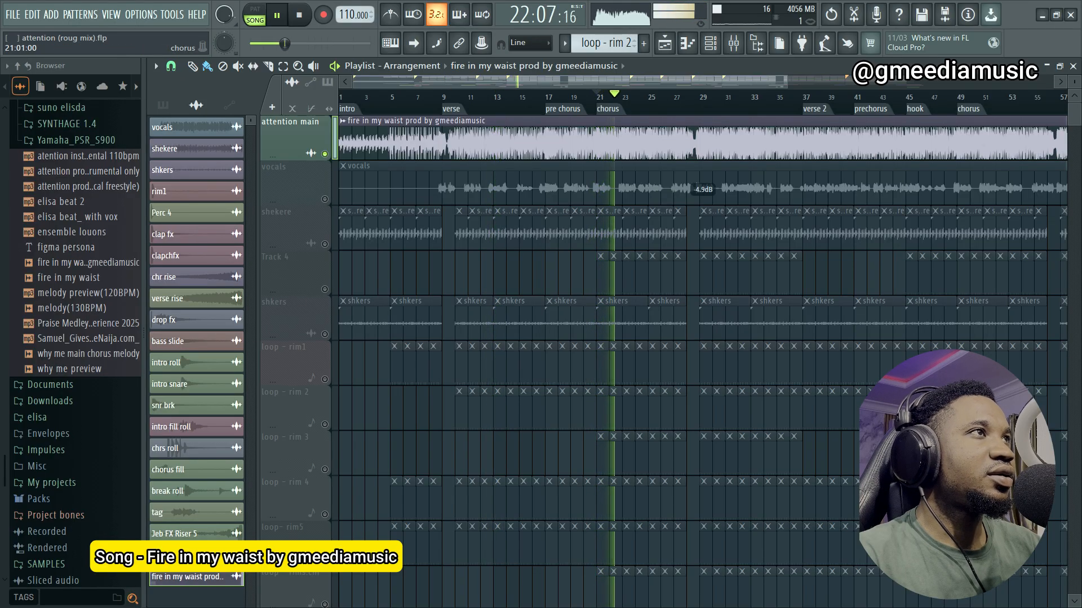
key(space)
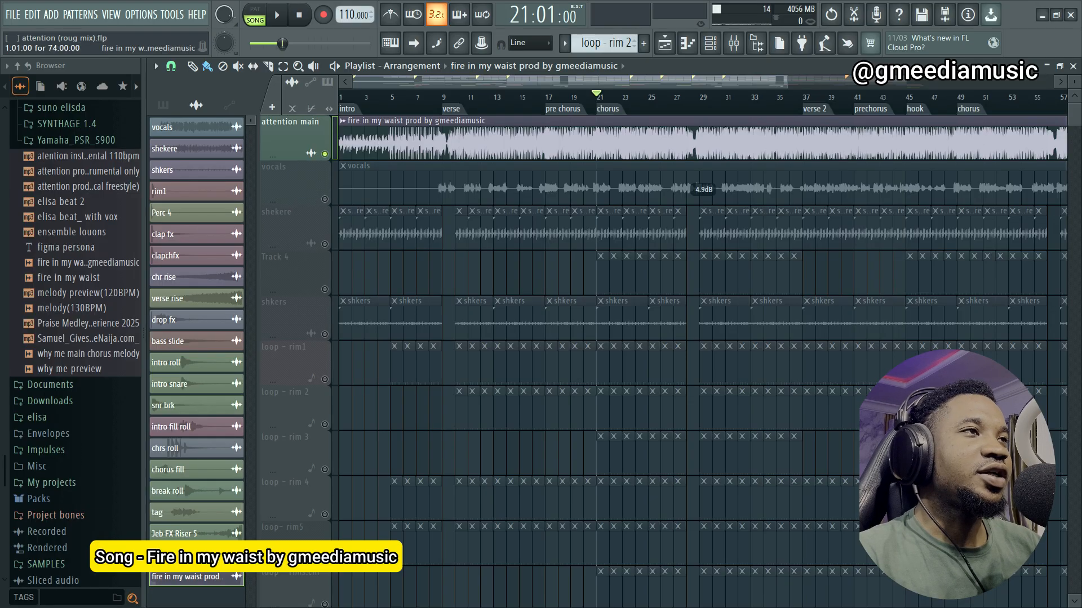
scroll(619, 338, down, 2)
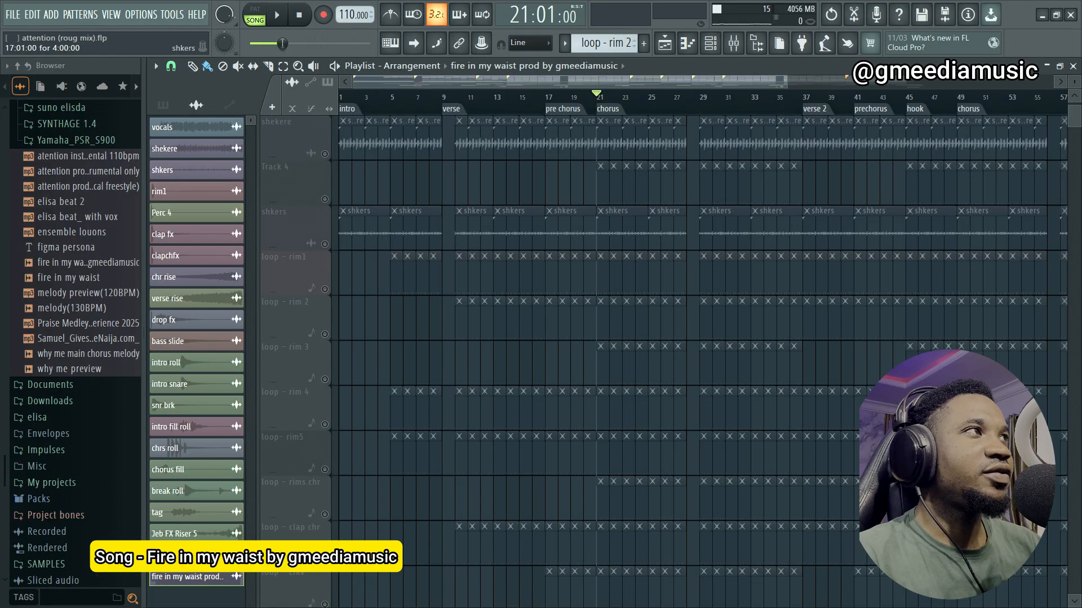
scroll(620, 338, up, 2)
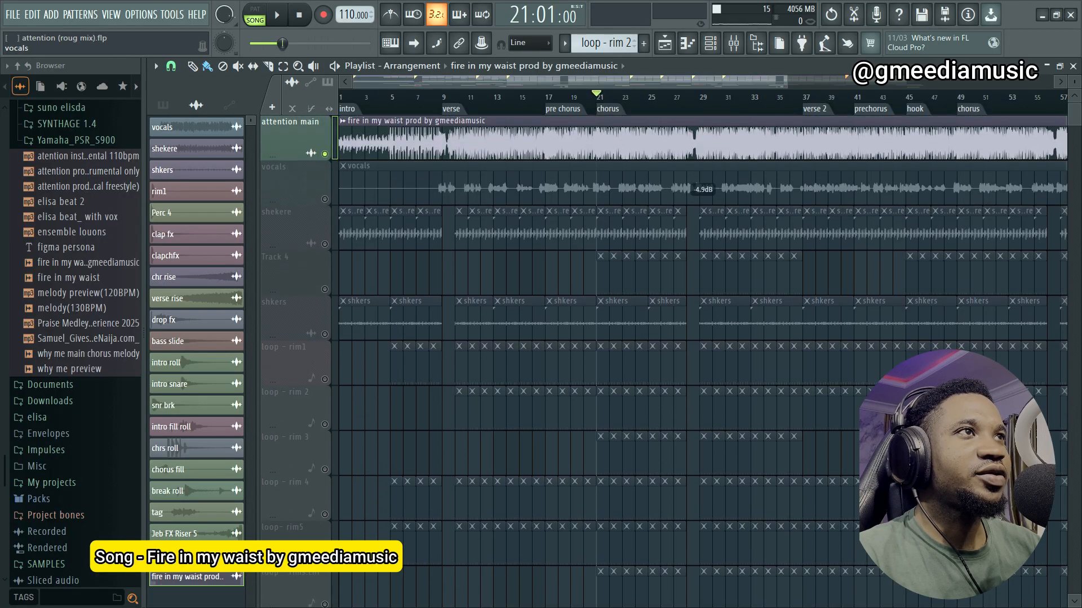
Step: Mute the attention main track, and switch the vocals track on and back off
click(325, 154)
click(324, 199)
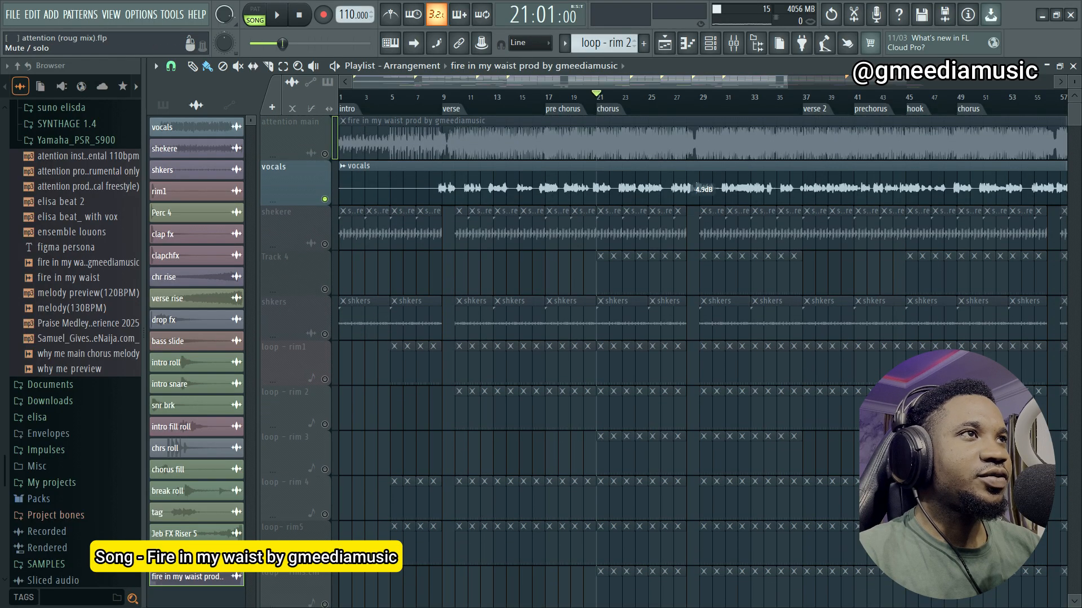
click(325, 199)
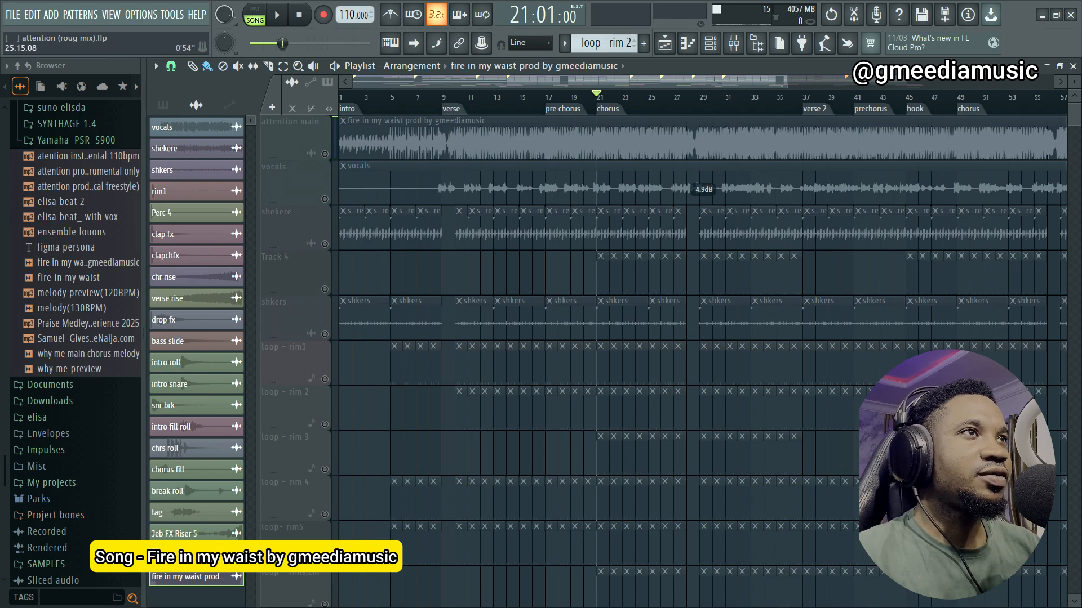
Step: Check the mixer, return to the playlist, and unmute the shekere track to audition it from bar 1
click(733, 43)
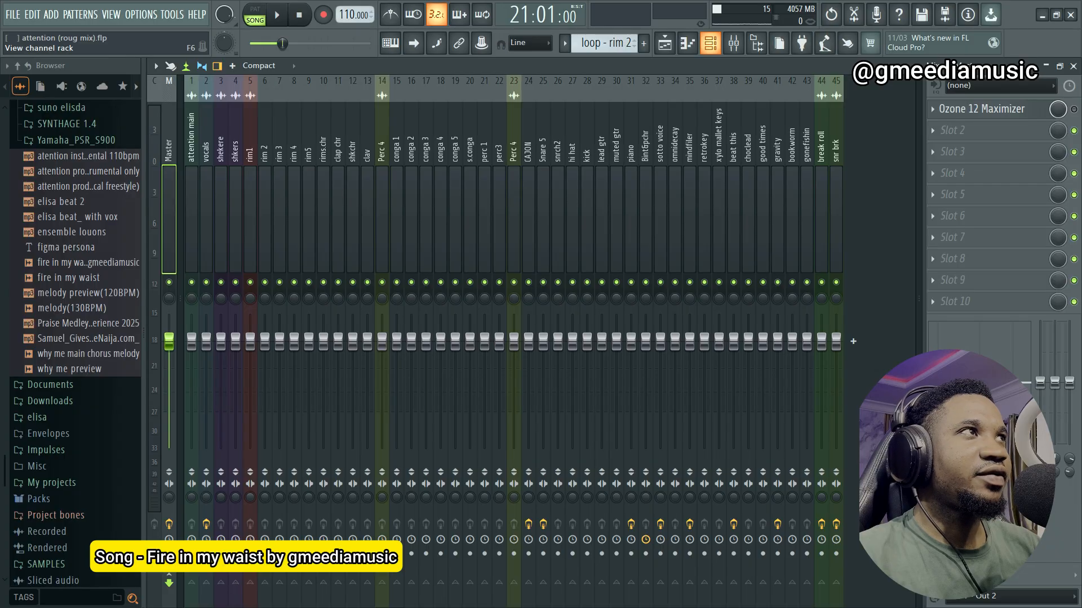
click(710, 43)
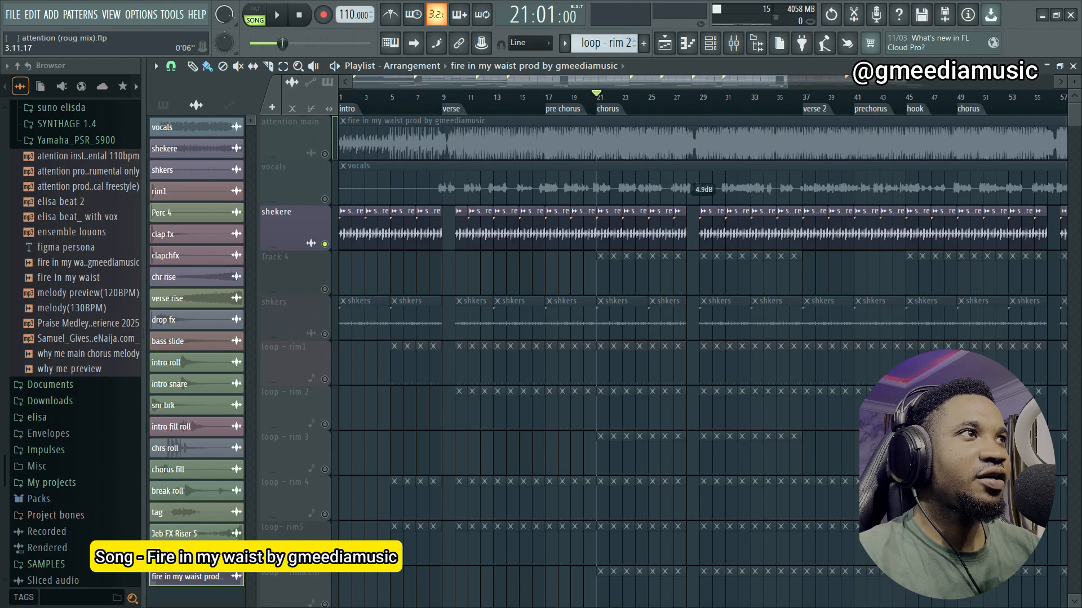
key(space)
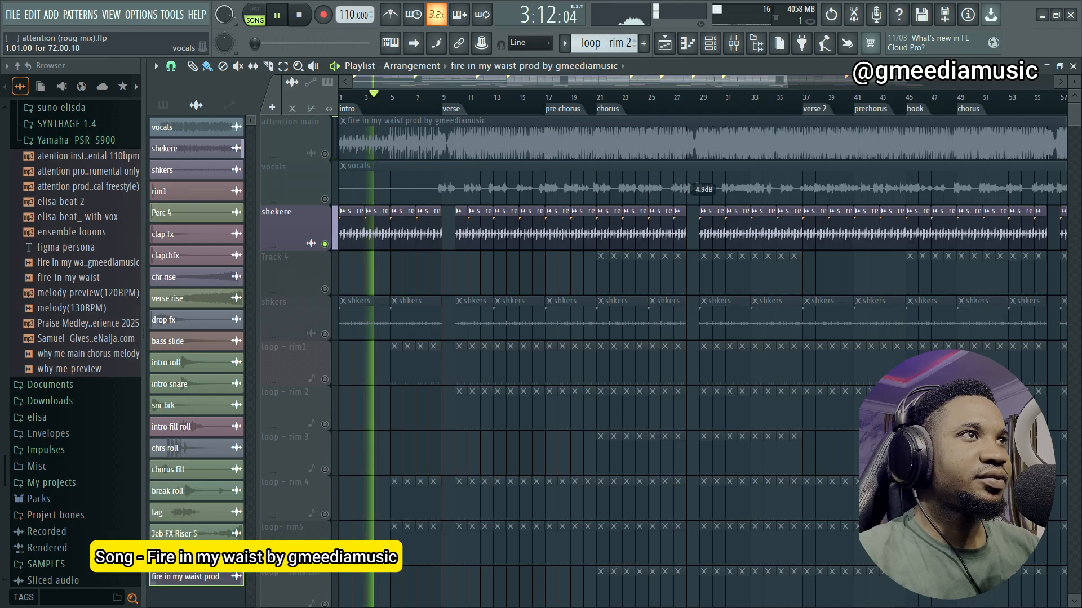
key(space)
Step: Unmute the shkers track and audition it together with the shekere from bar 1
scroll(296, 186, down, 2)
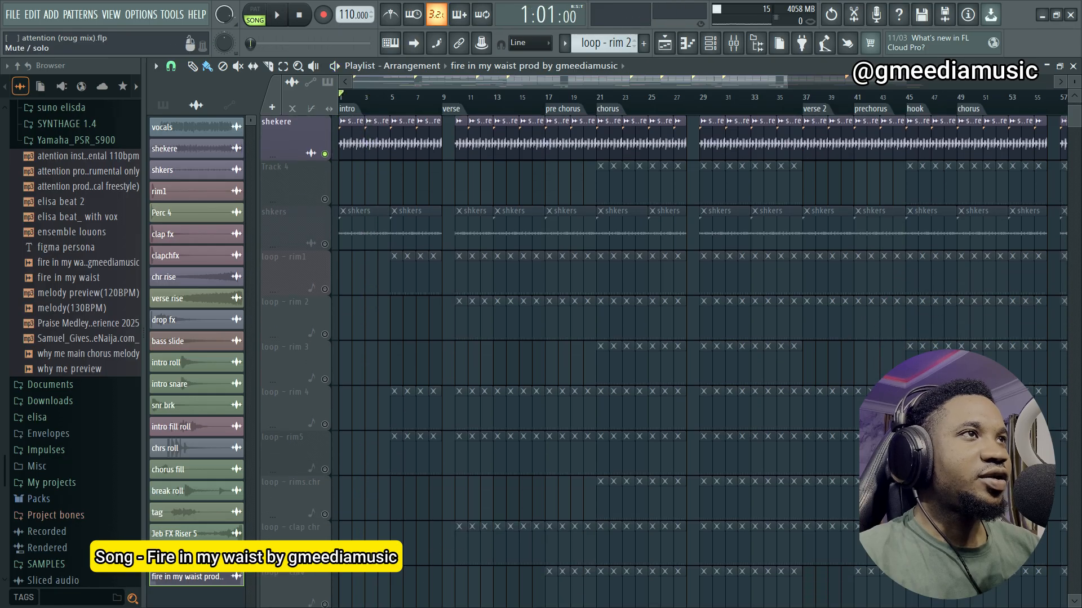
click(324, 244)
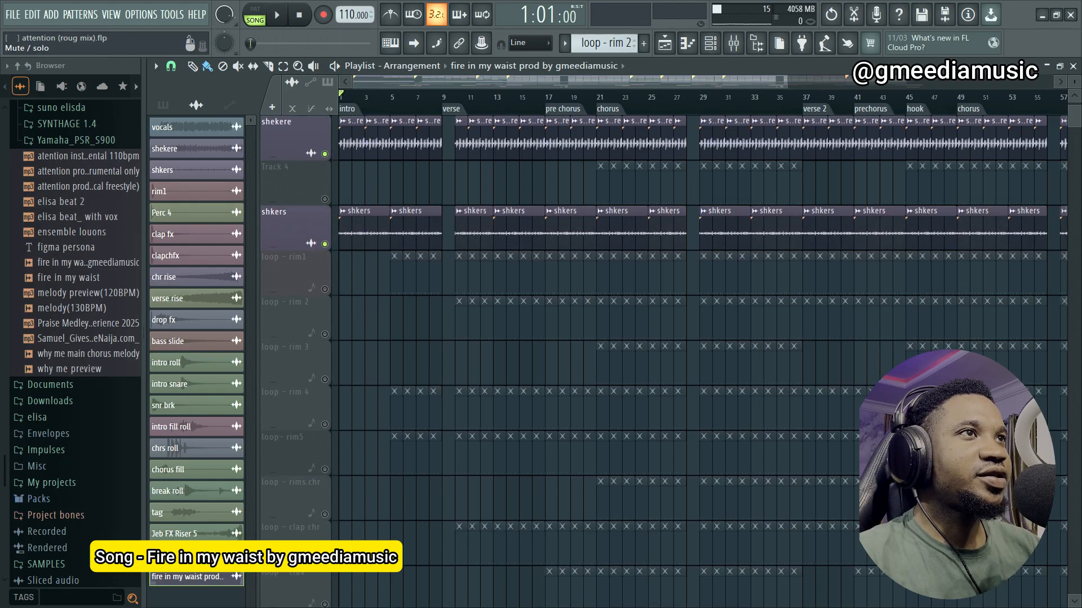
key(space)
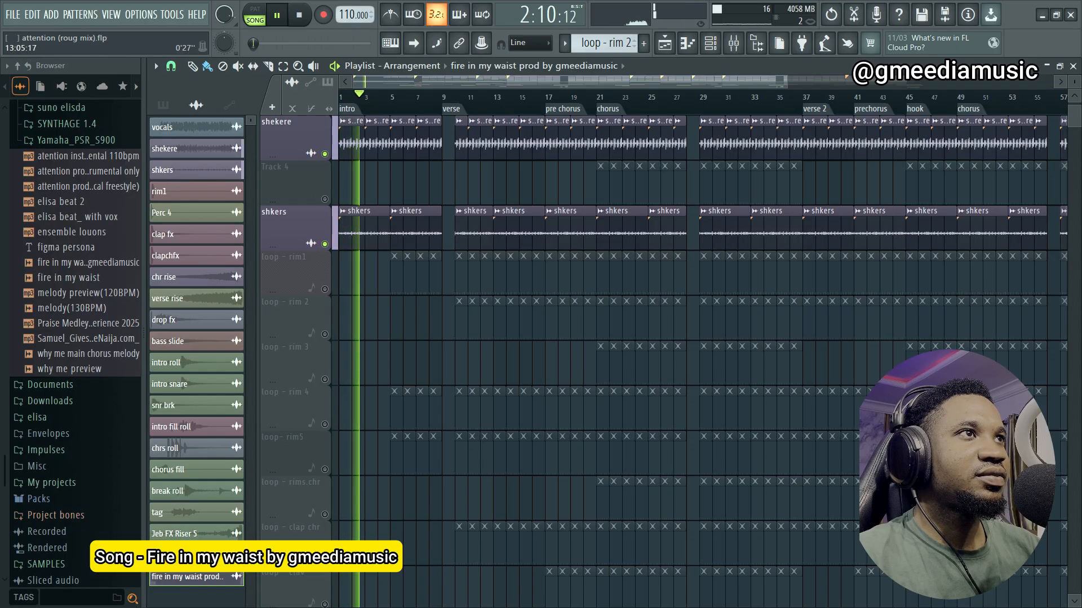
key(space)
Step: Unmute the loop - rim1 track and audition it with the shakers from bar 5
scroll(664, 360, down, 2)
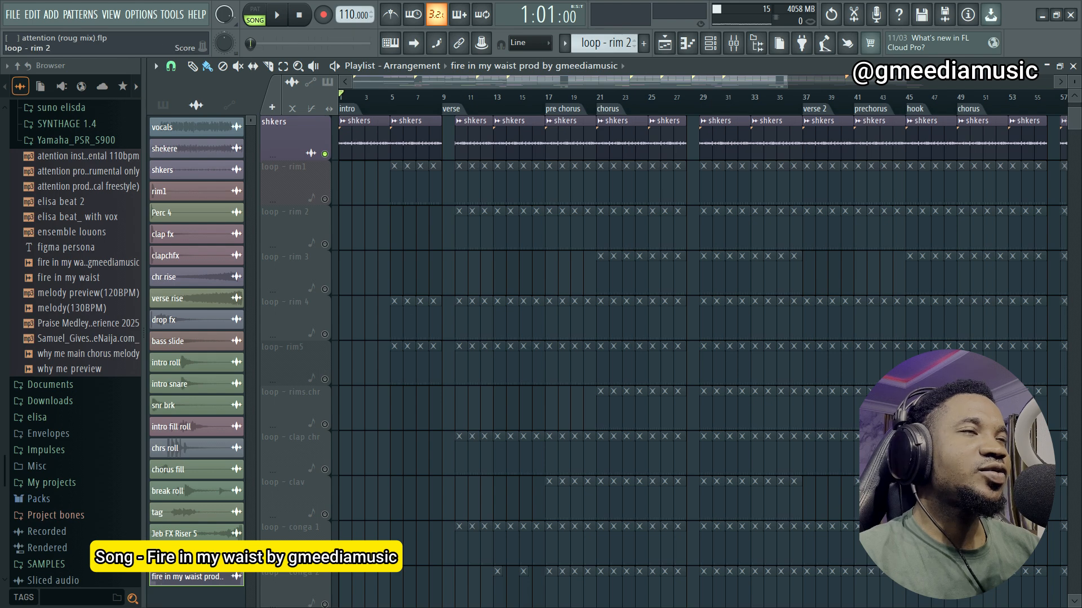
click(324, 199)
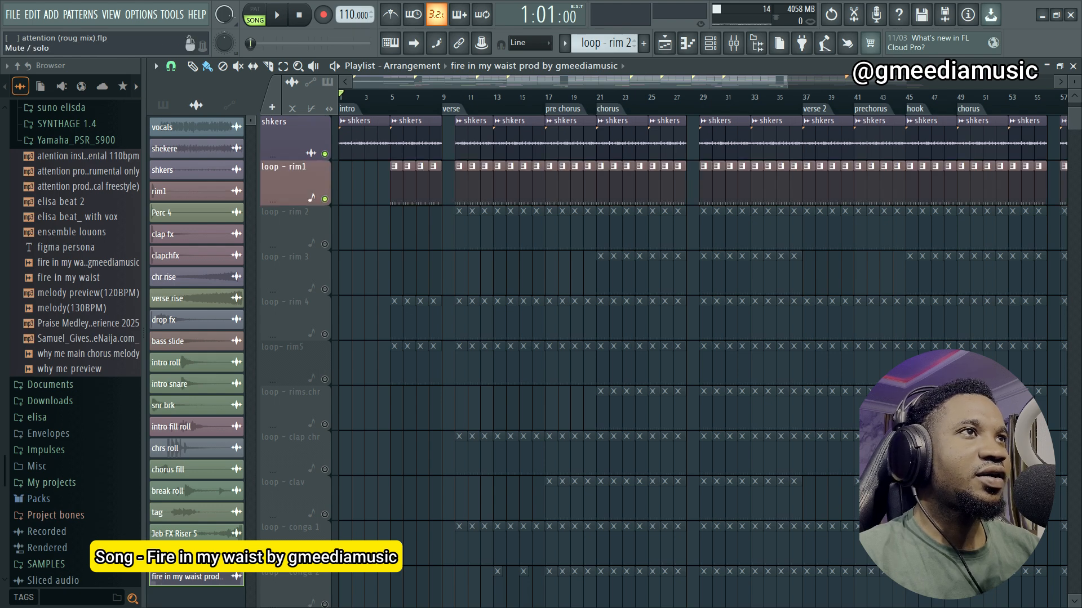
click(377, 97)
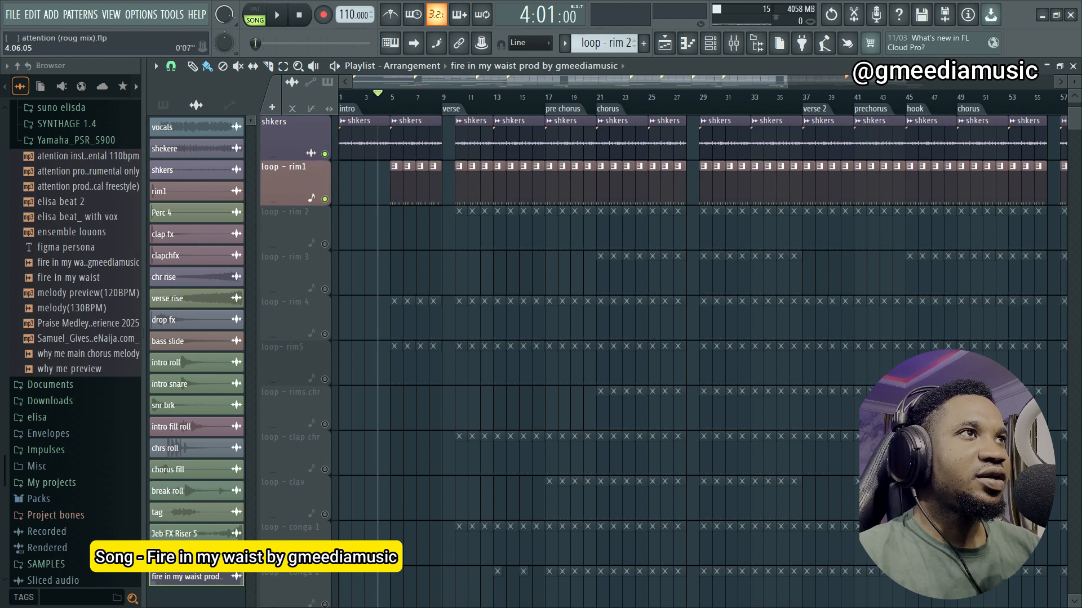
scroll(377, 97, up, 3)
click(394, 97)
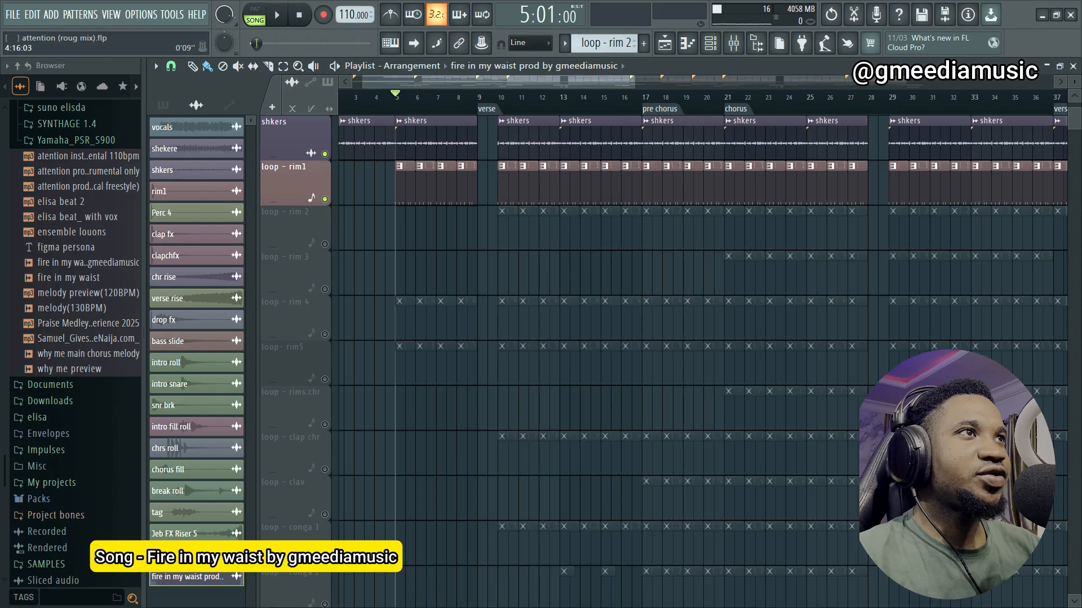
key(space)
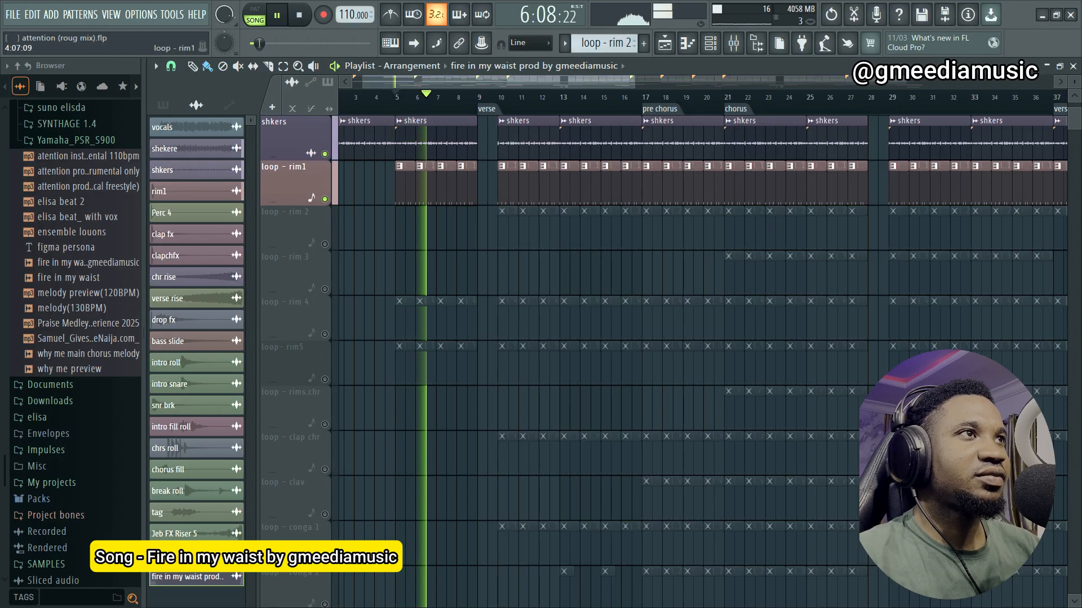
scroll(400, 135, up, 4)
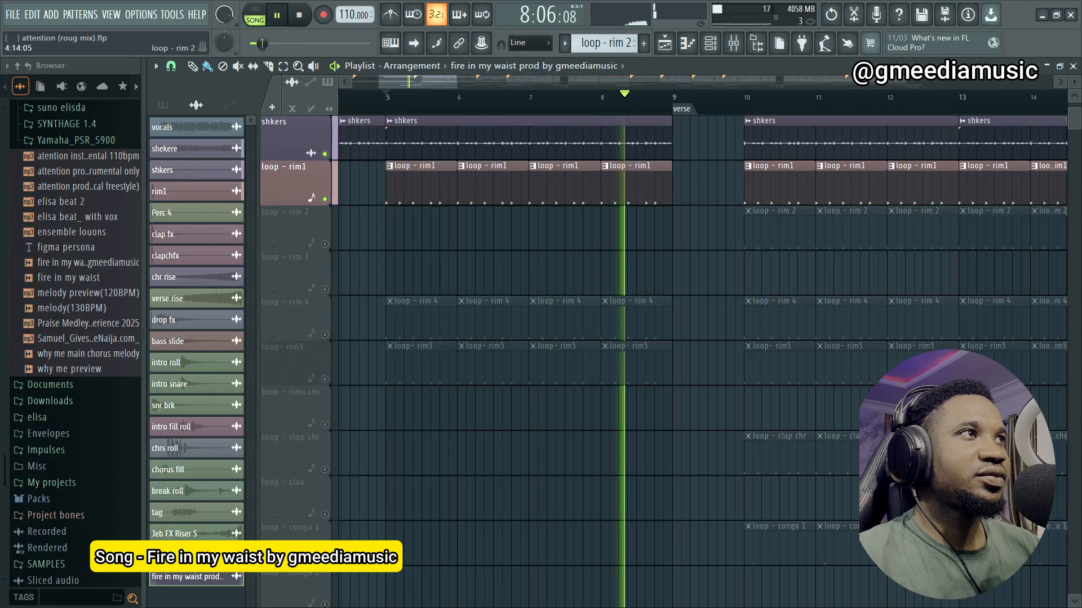
key(space)
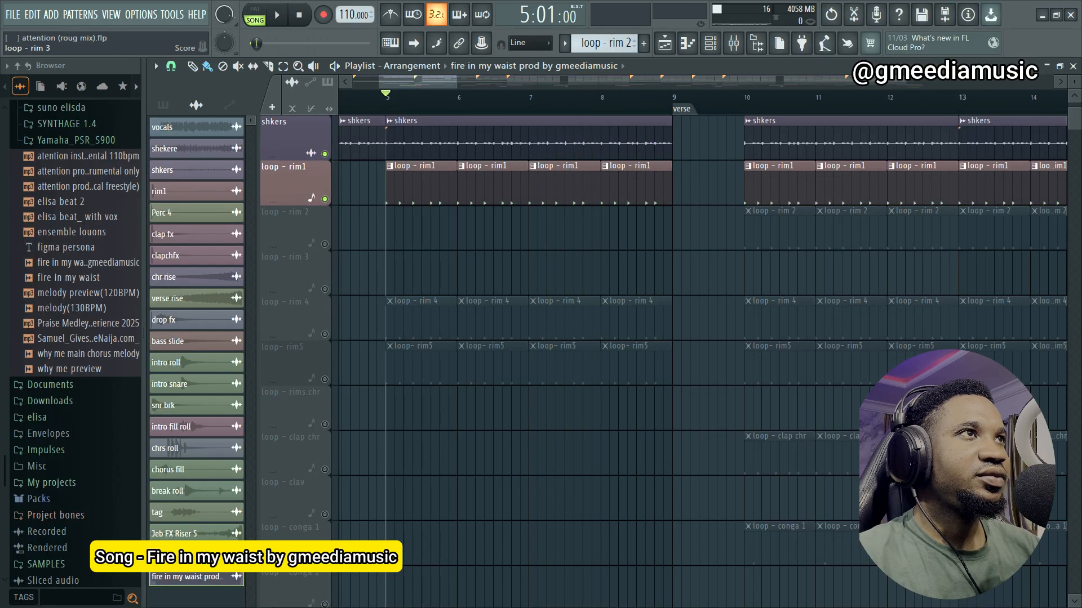
Step: Unmute the loop - rim 4 track and audition it with the active percussion from bar 5
click(325, 334)
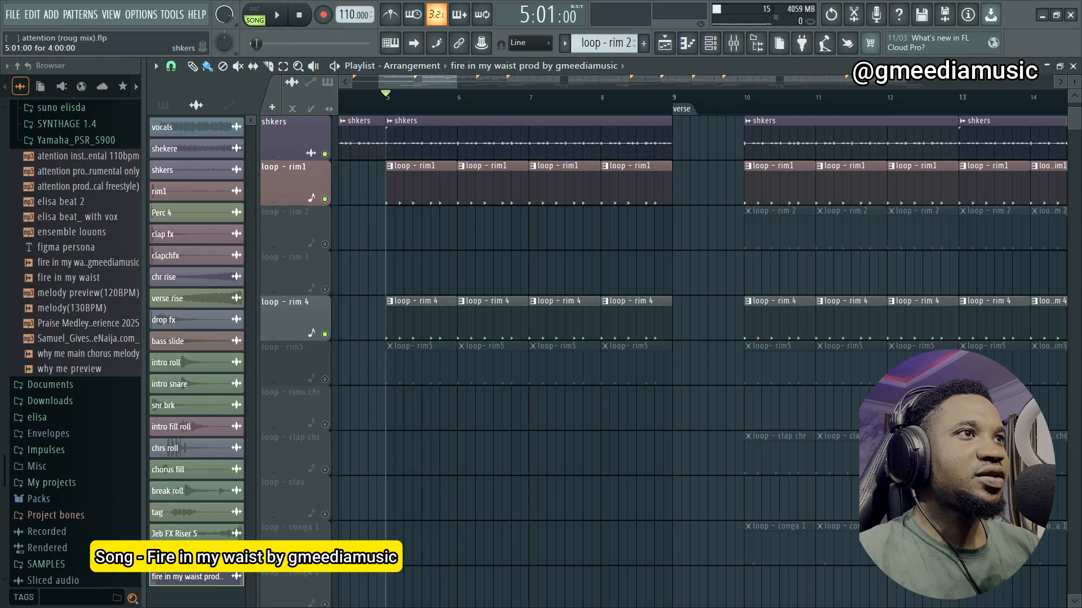
scroll(417, 225, down, 3)
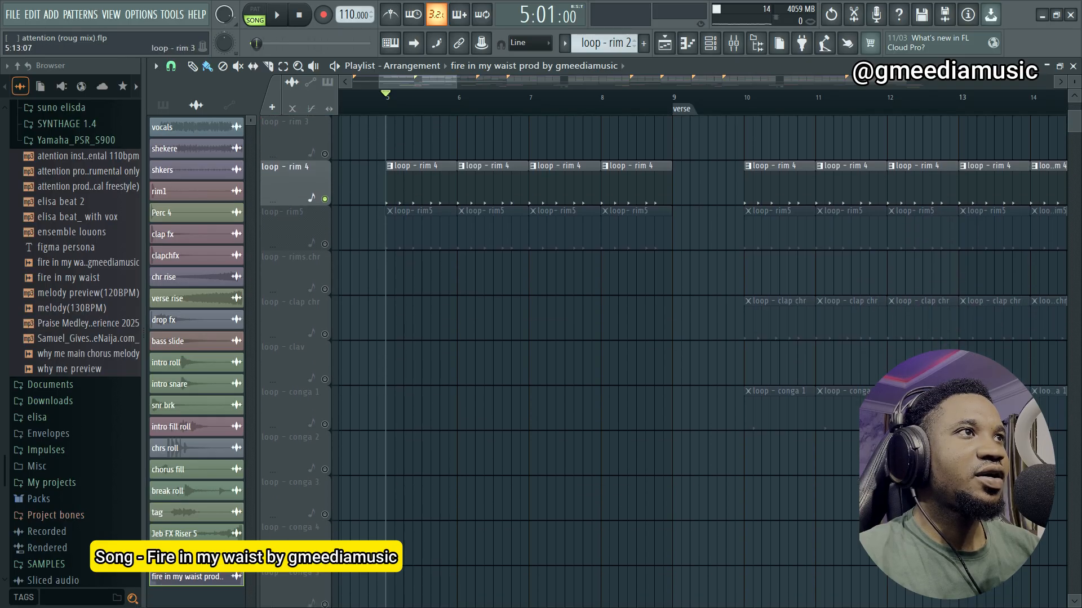
key(space)
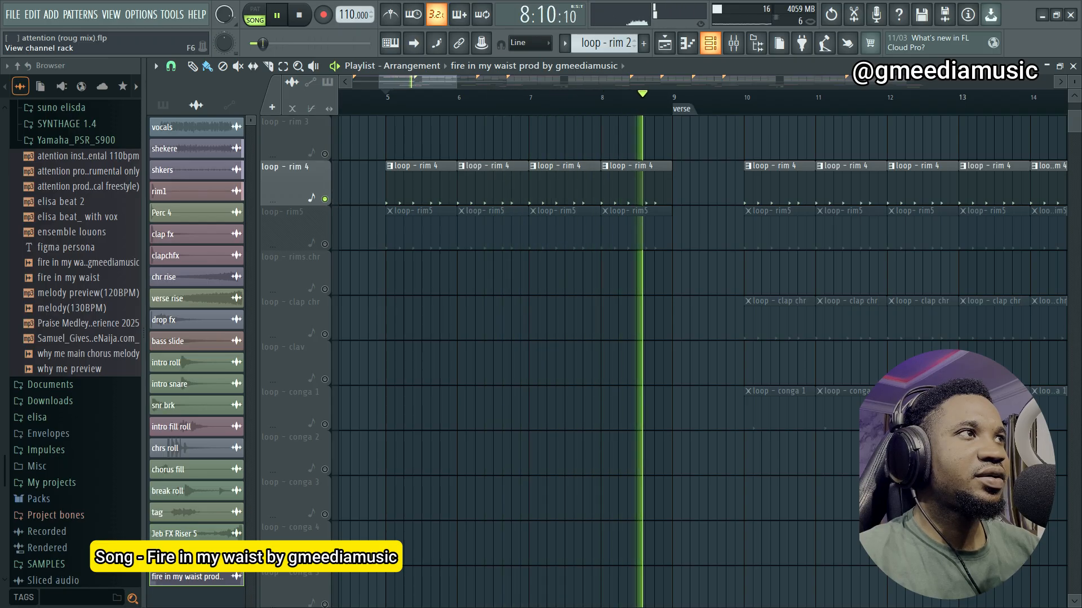
key(space)
Step: Examine the mixer tracks and the audio channels in the channel rack, and return to the playlist
key(F9)
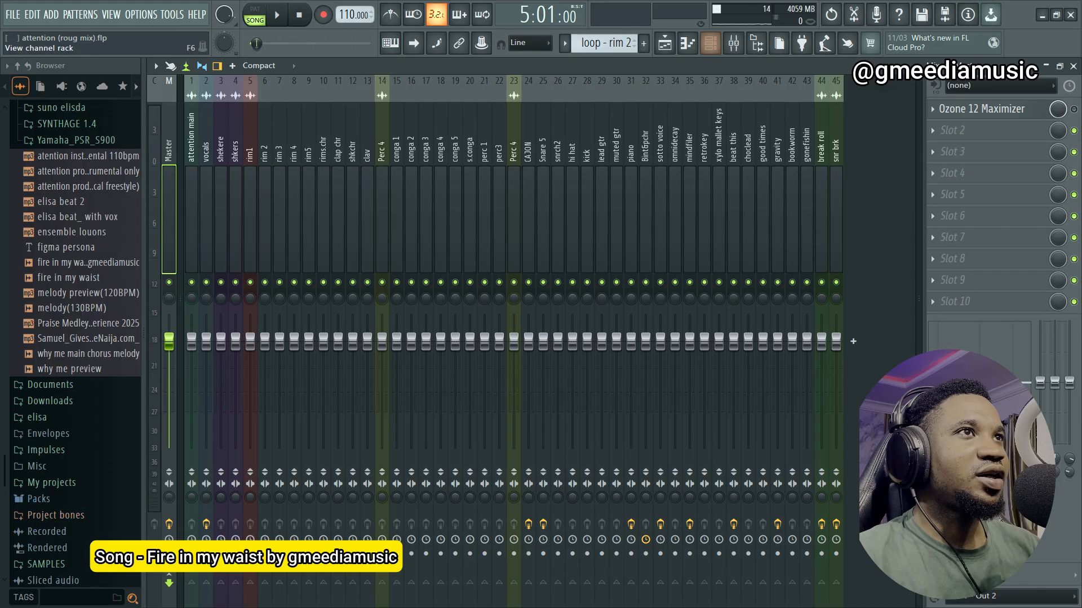
click(710, 42)
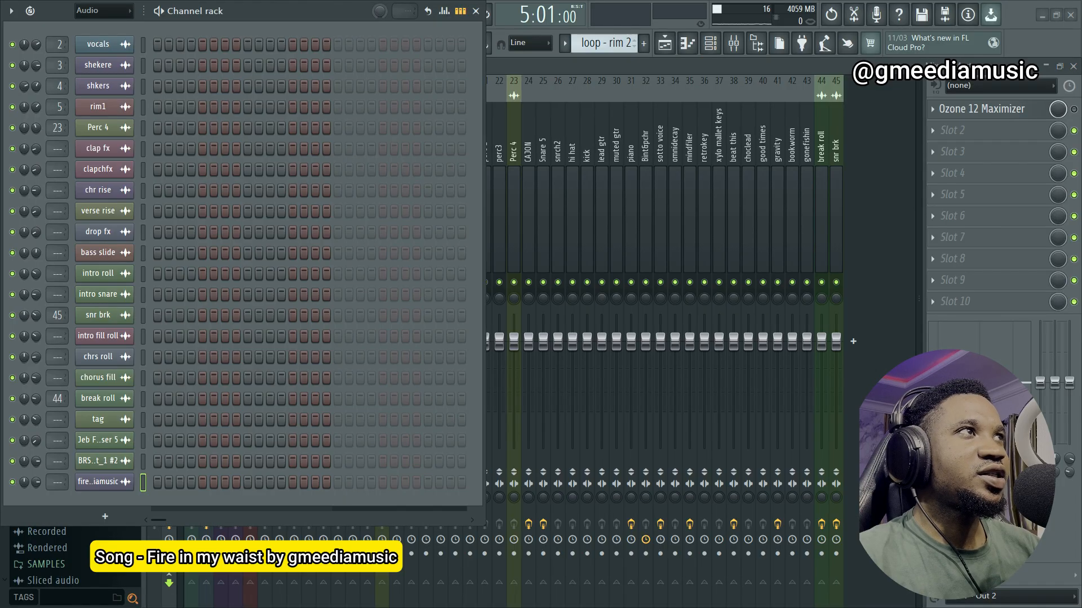
click(475, 11)
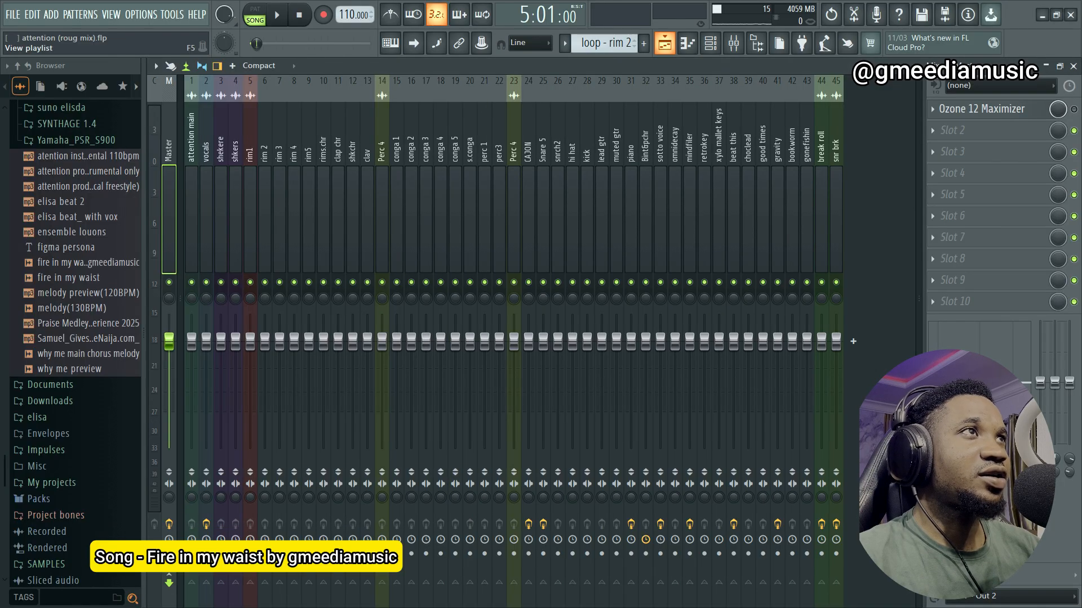
click(664, 43)
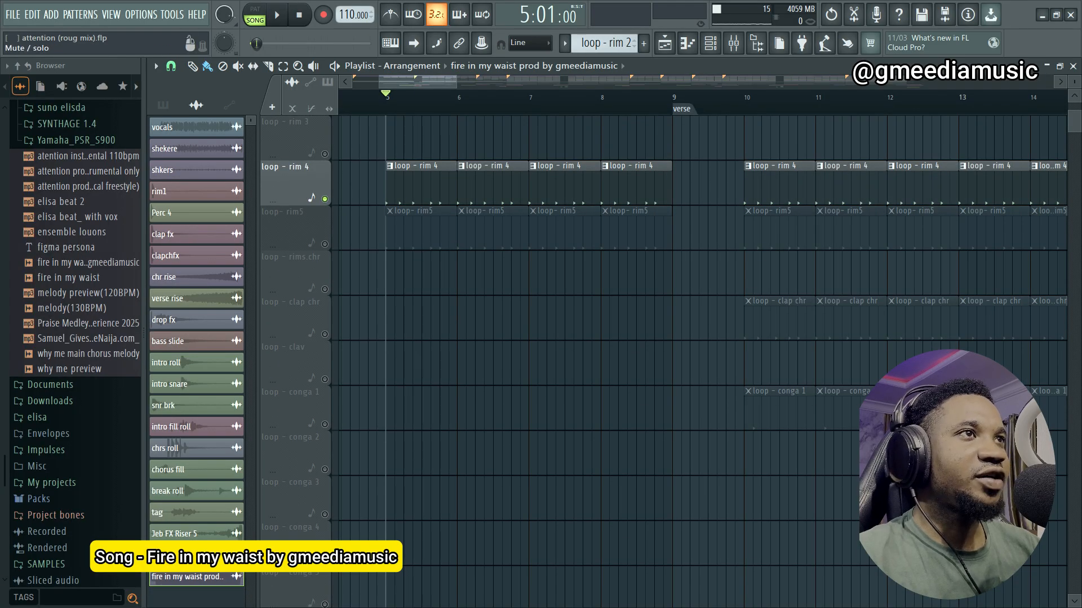
Step: Unmute the loop - rim5 track and audition it with the other active percussion from bar 5
click(324, 244)
scroll(372, 338, up, 4)
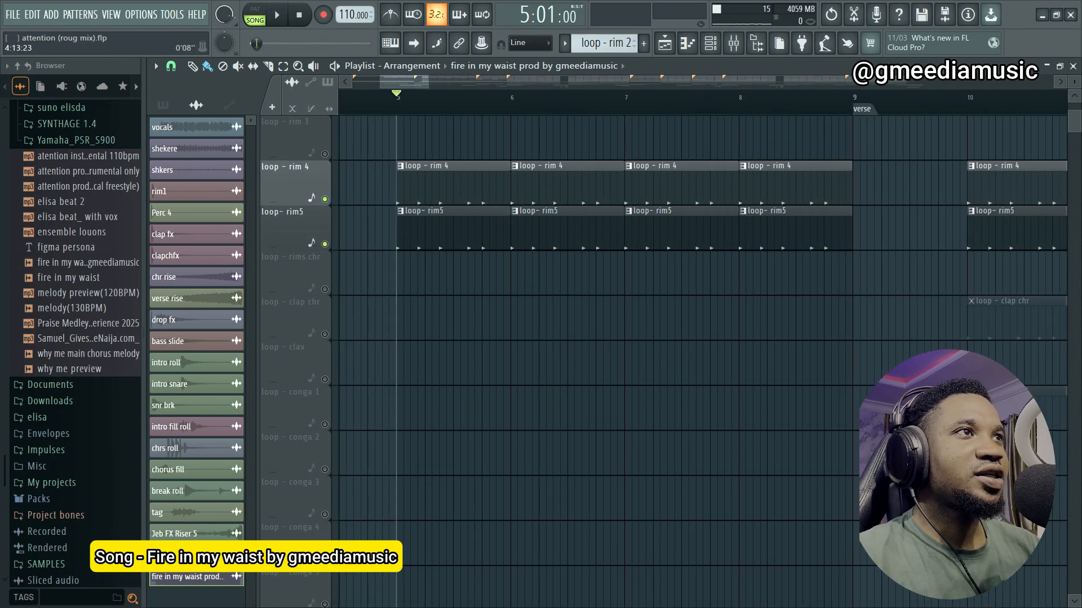
key(space)
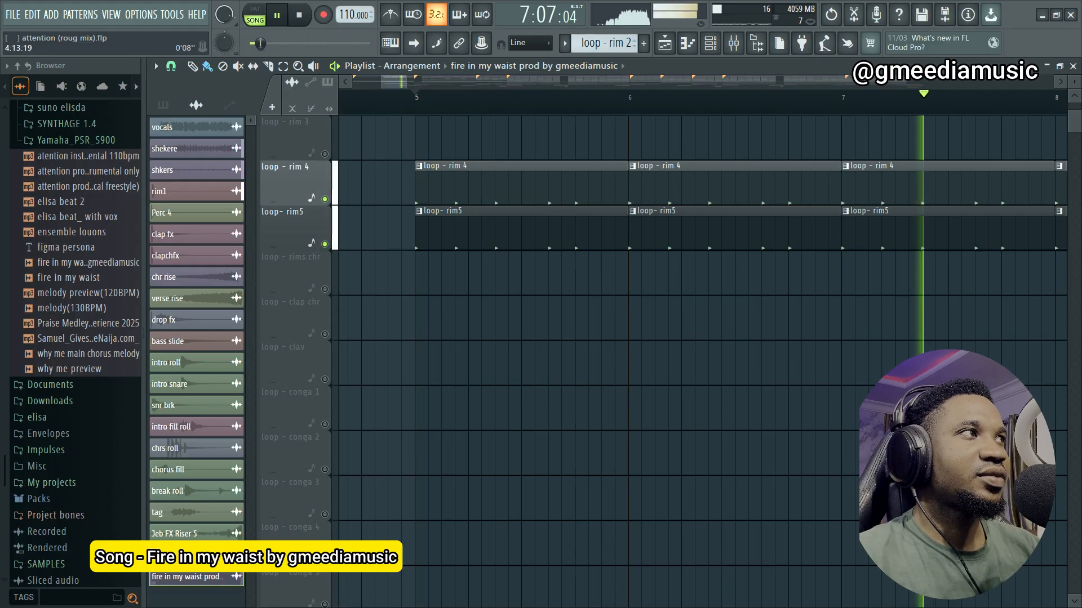
key(space)
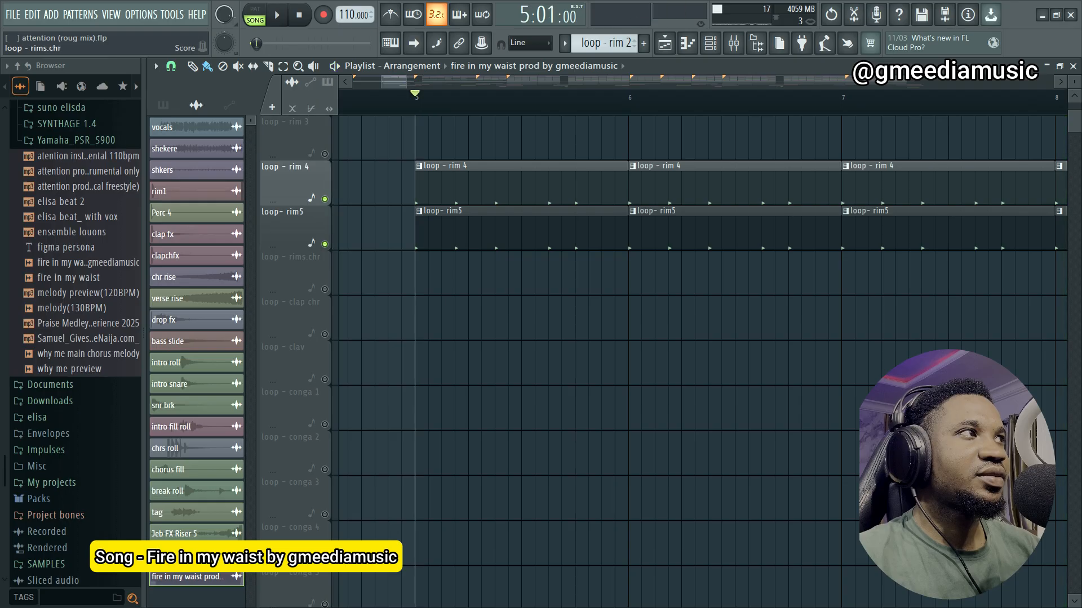
Step: Look over how the percussion tracks are arranged across the intro, verse and chorus in the playlist
scroll(466, 338, down, 1)
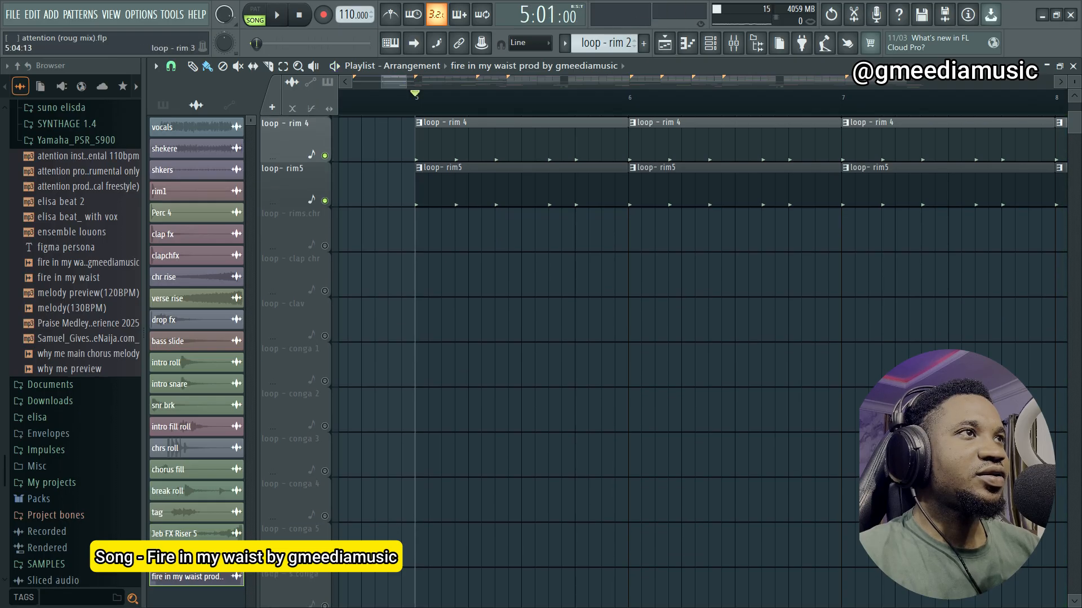
scroll(466, 97, down, 4)
scroll(670, 359, down, 3)
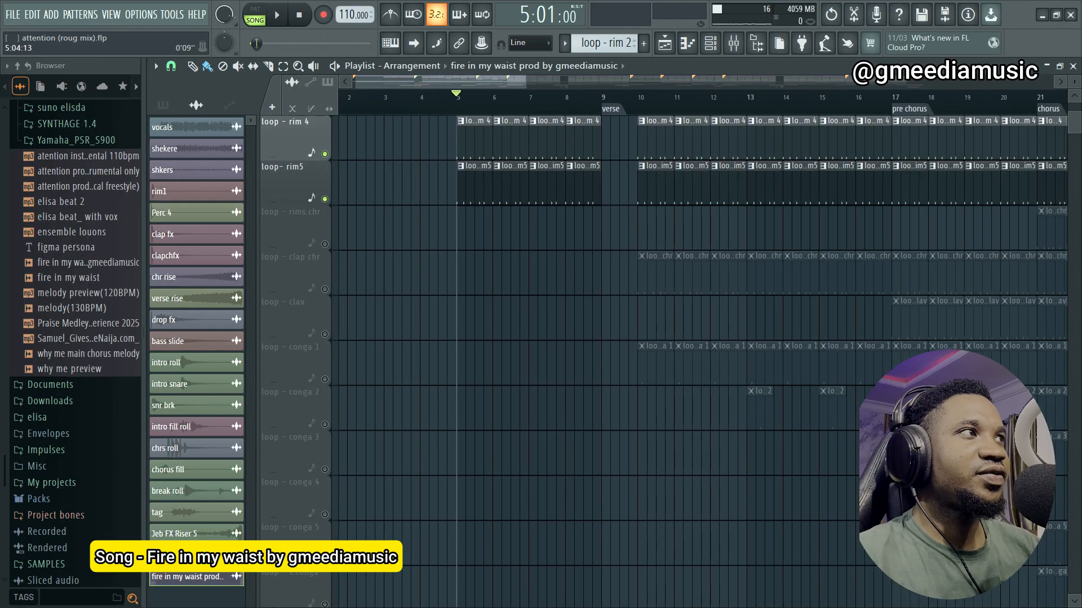
scroll(671, 359, down, 1)
scroll(671, 321, up, 8)
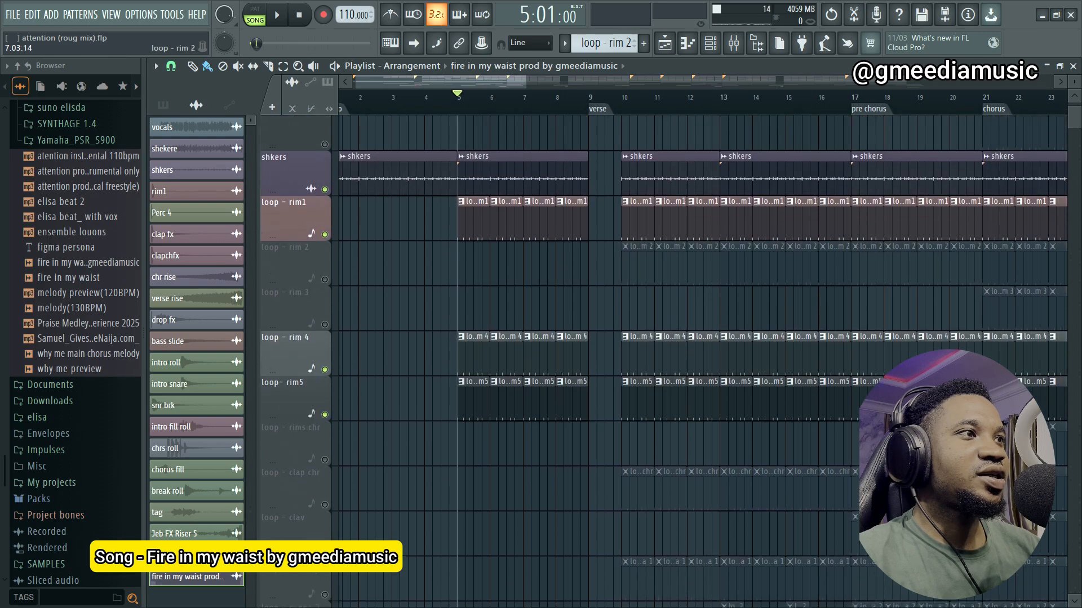
scroll(670, 321, down, 3)
scroll(671, 321, up, 3)
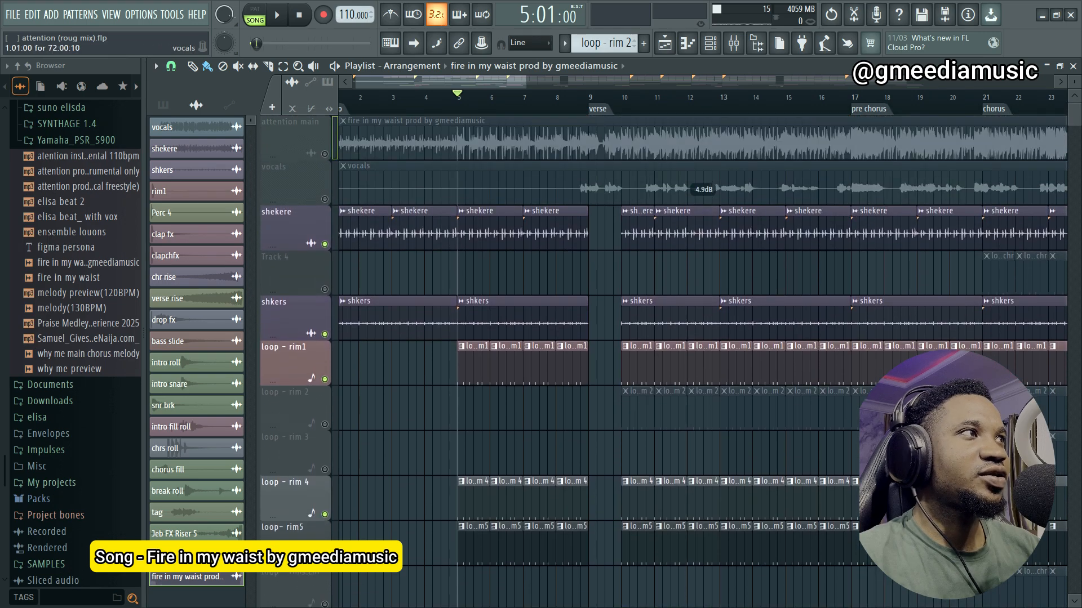
Step: Unmute the loop - rim 2 track and audition it with the other active percussion from bar 10
scroll(670, 321, down, 2)
click(620, 97)
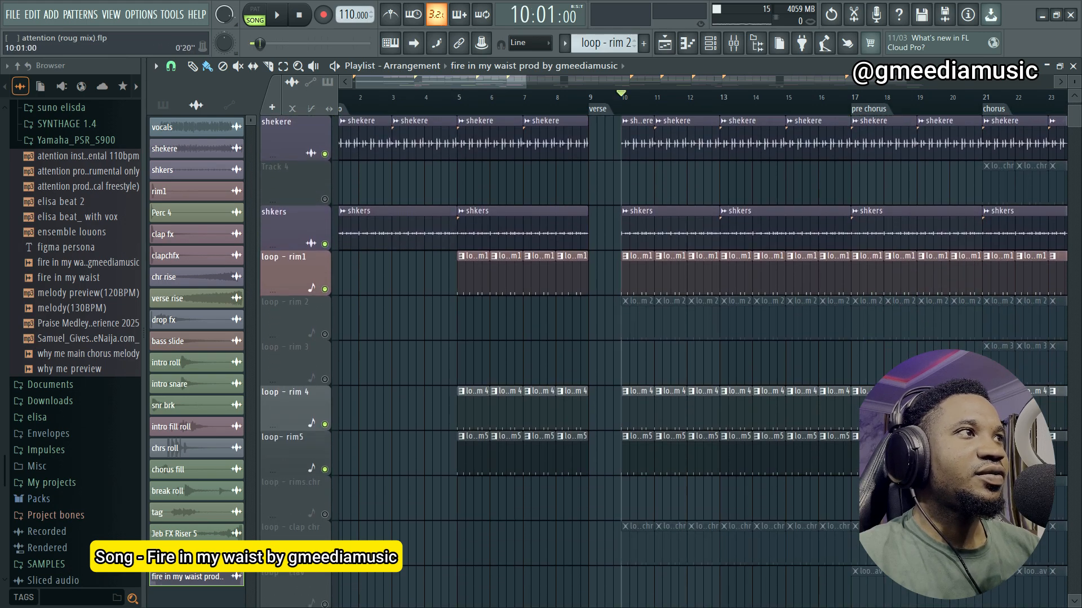
scroll(622, 270, up, 2)
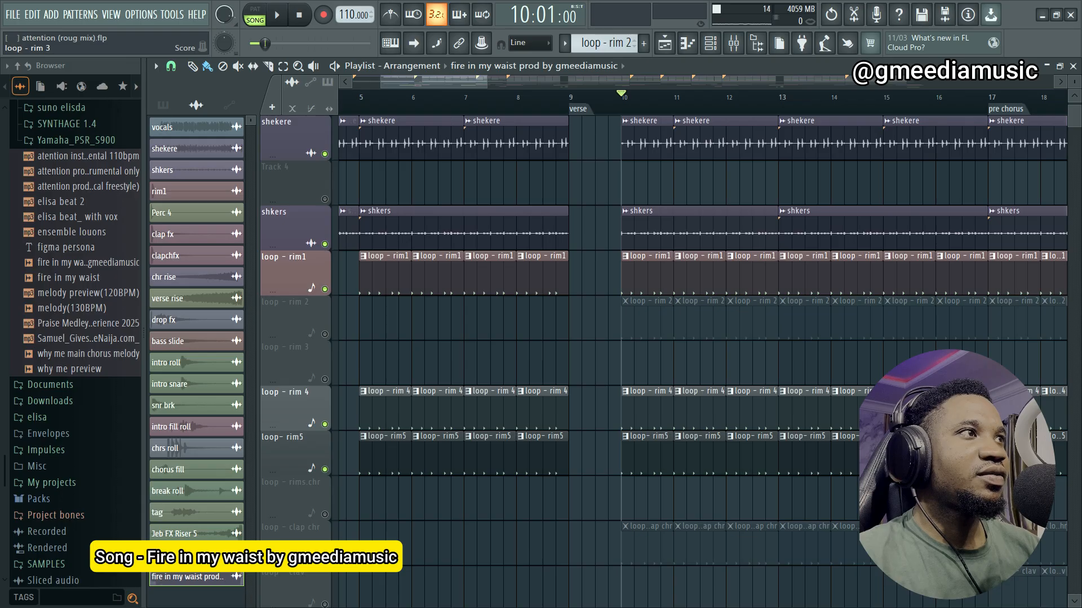
click(325, 334)
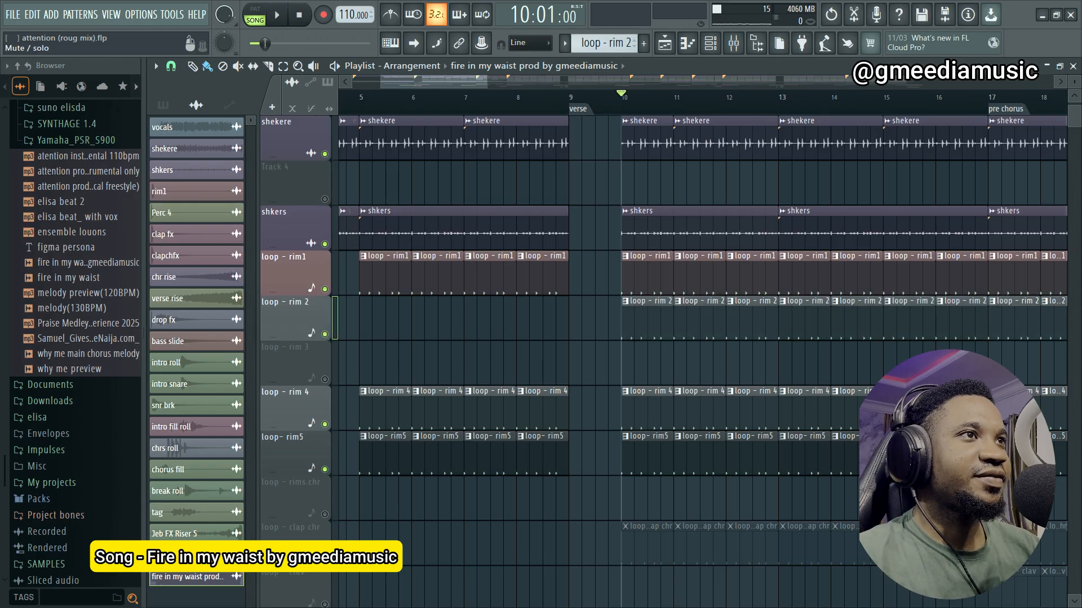
key(space)
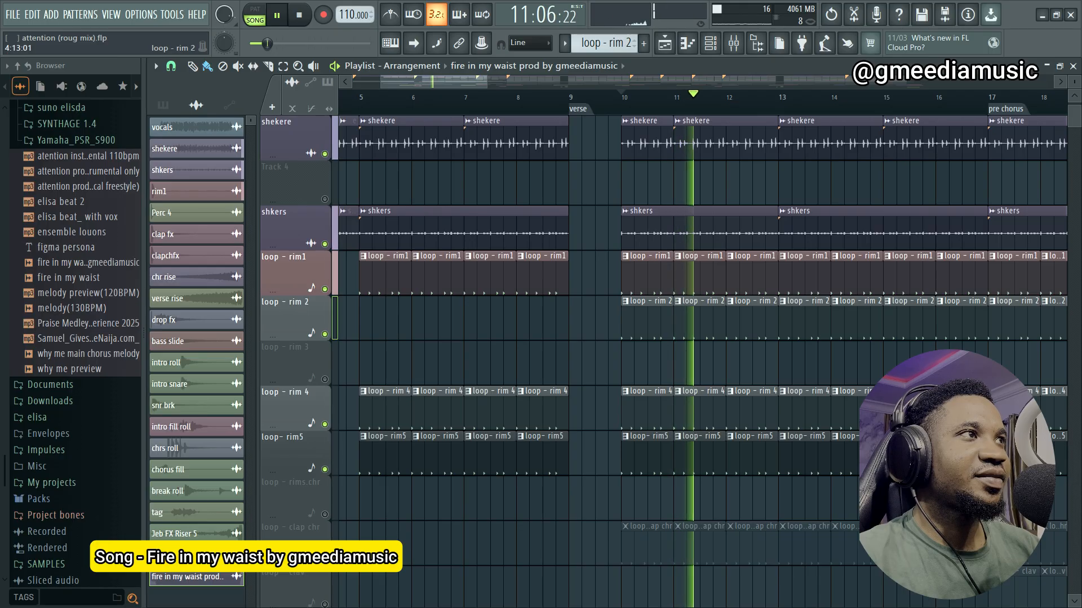
key(space)
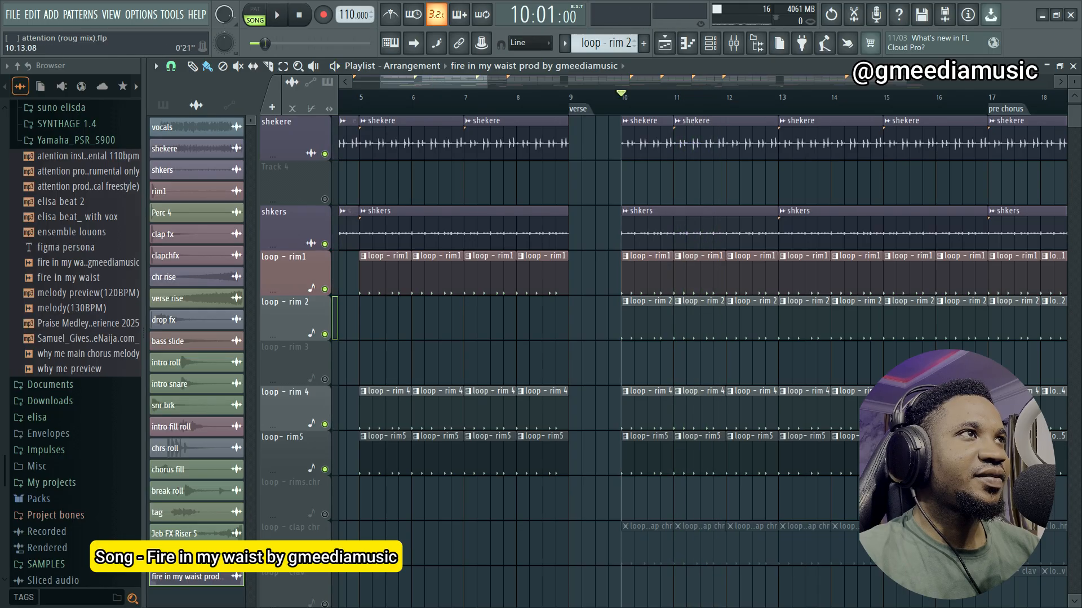
Step: Show all channels in the channel rack and reposition the rack over the playlist beside the track names
ctrl+scroll(647, 282, up, 3)
ctrl+scroll(650, 360, down, 4)
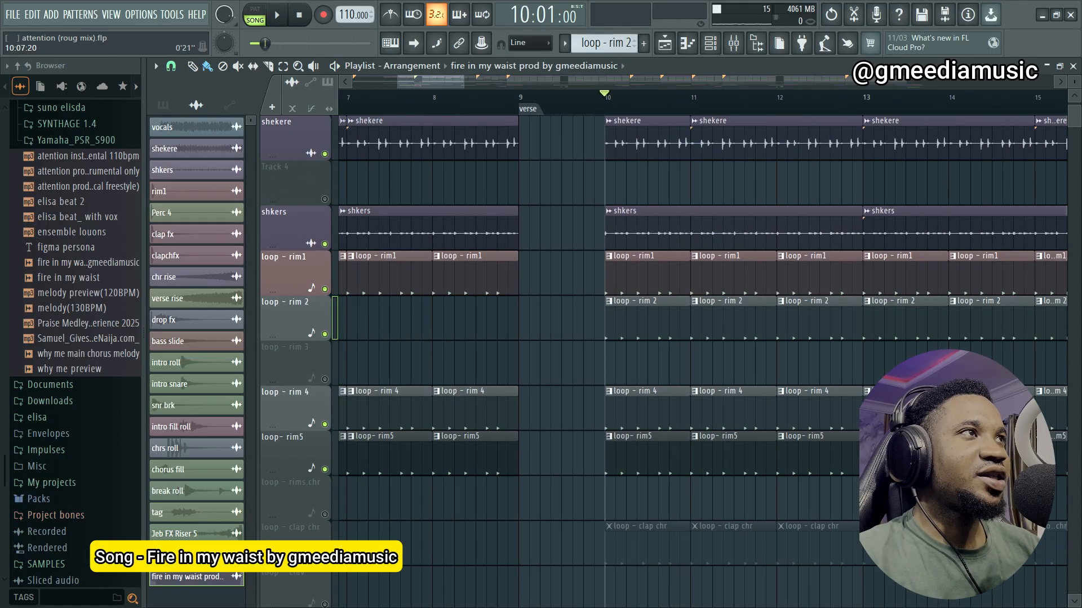
scroll(650, 361, down, 3)
scroll(648, 360, up, 3)
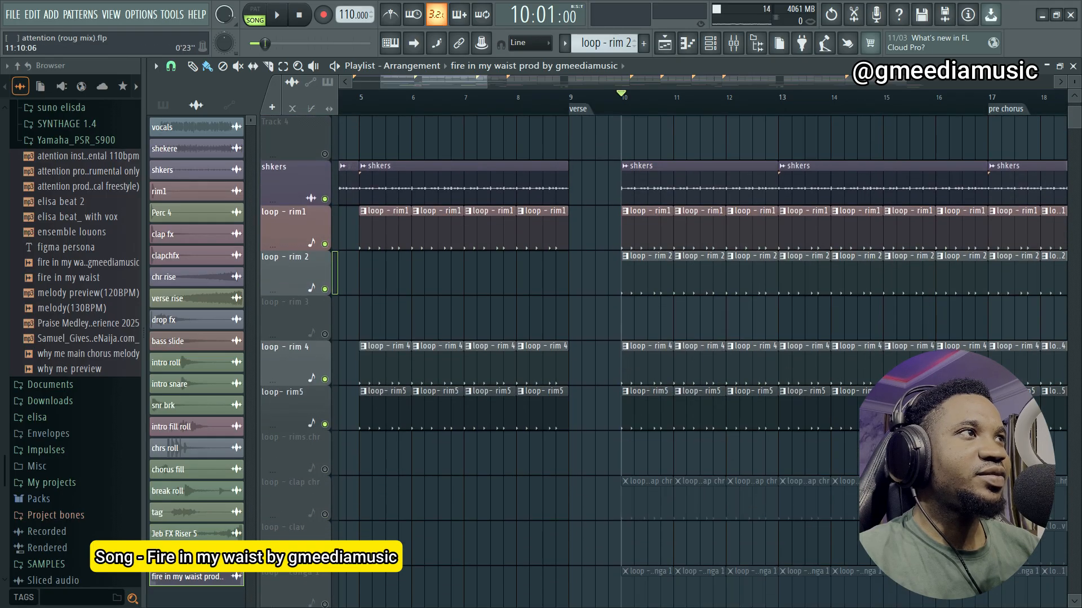
key(F6)
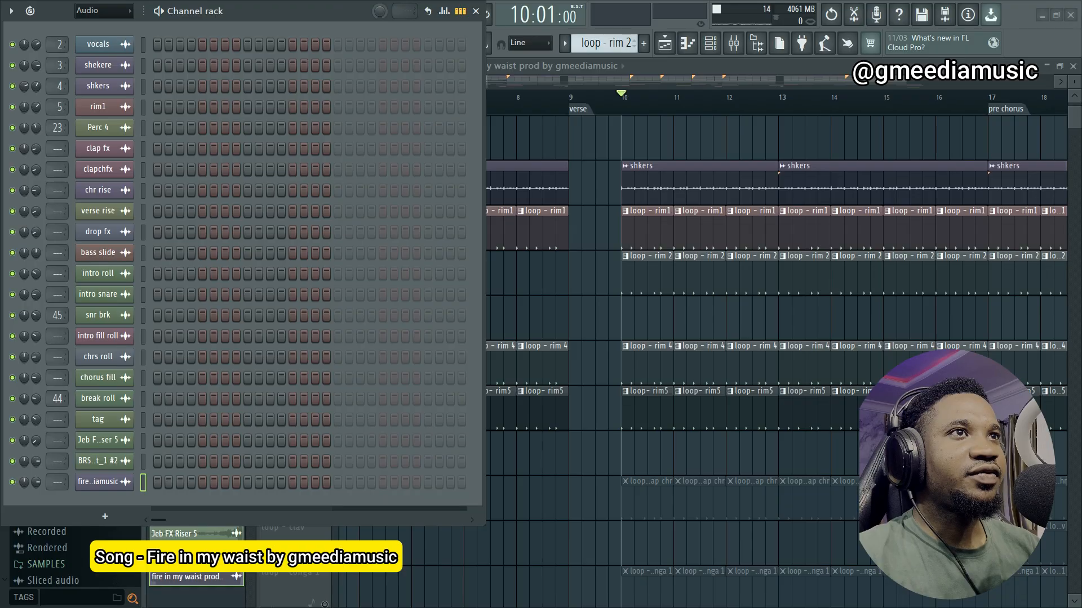
double_click(282, 11)
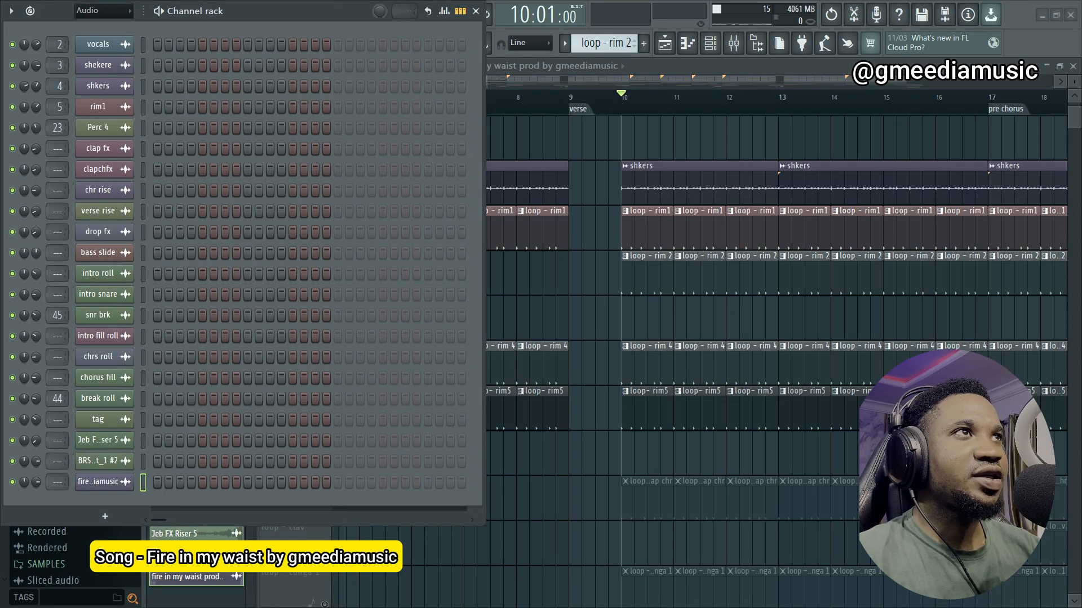
drag(282, 11, 698, 144)
Step: Audition the rim1 and rim 2 channels individually and view the sample settings of each
click(517, 237)
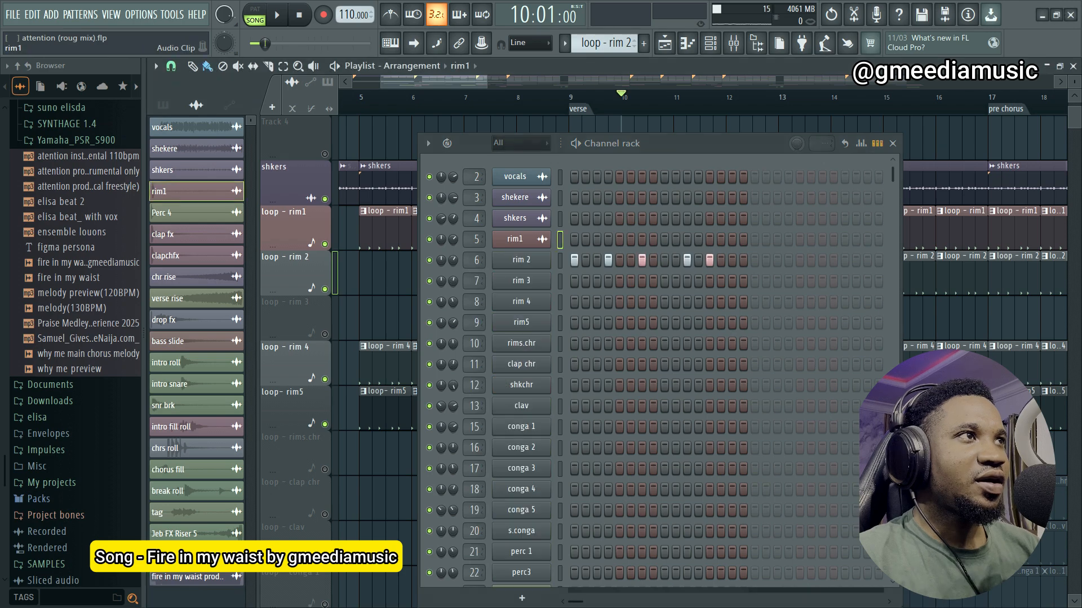
click(517, 239)
click(517, 239)
click(517, 239)
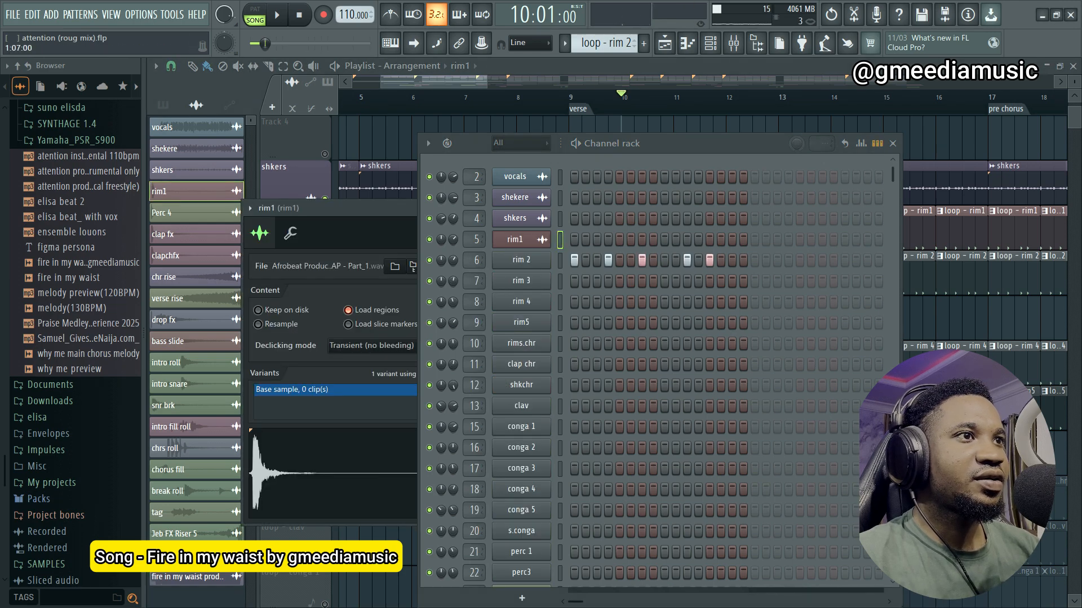
click(560, 260)
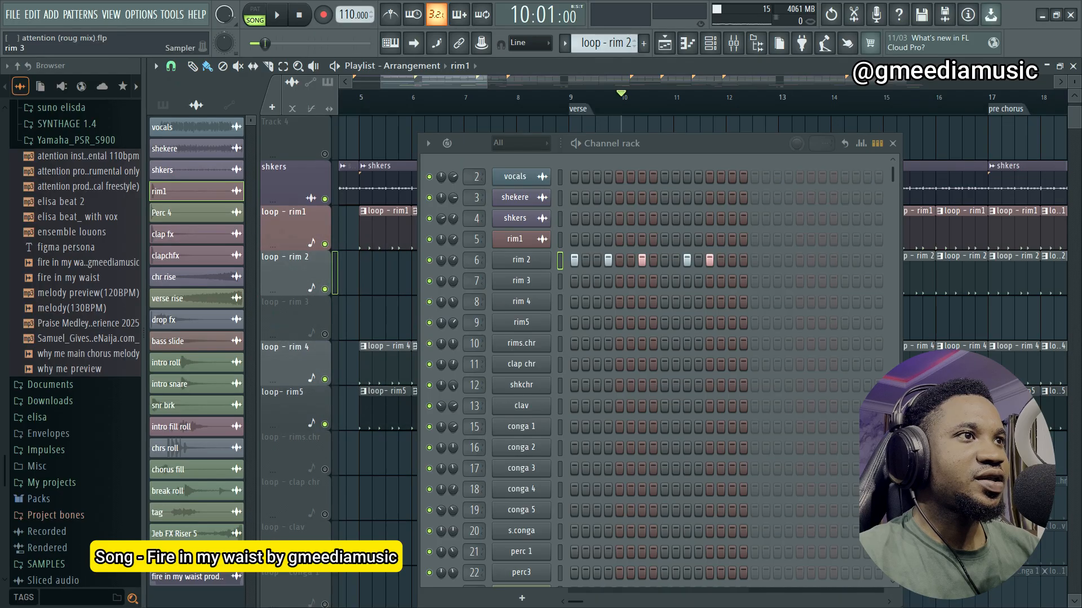
click(521, 259)
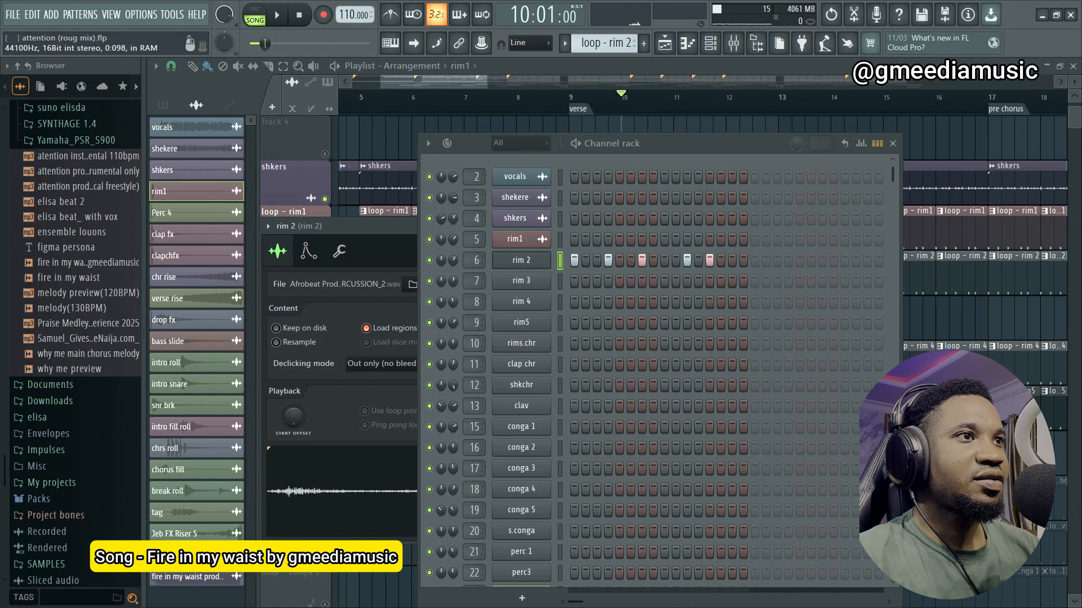
key(Escape)
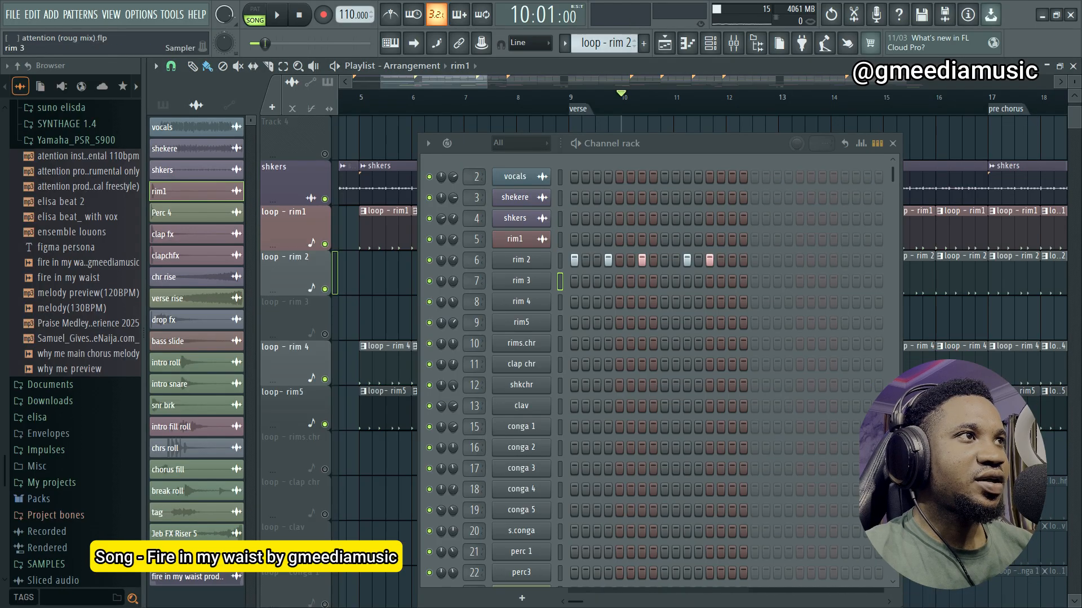
Step: Audition the rim 3 and rim 4 channels individually and view their sample settings
click(521, 280)
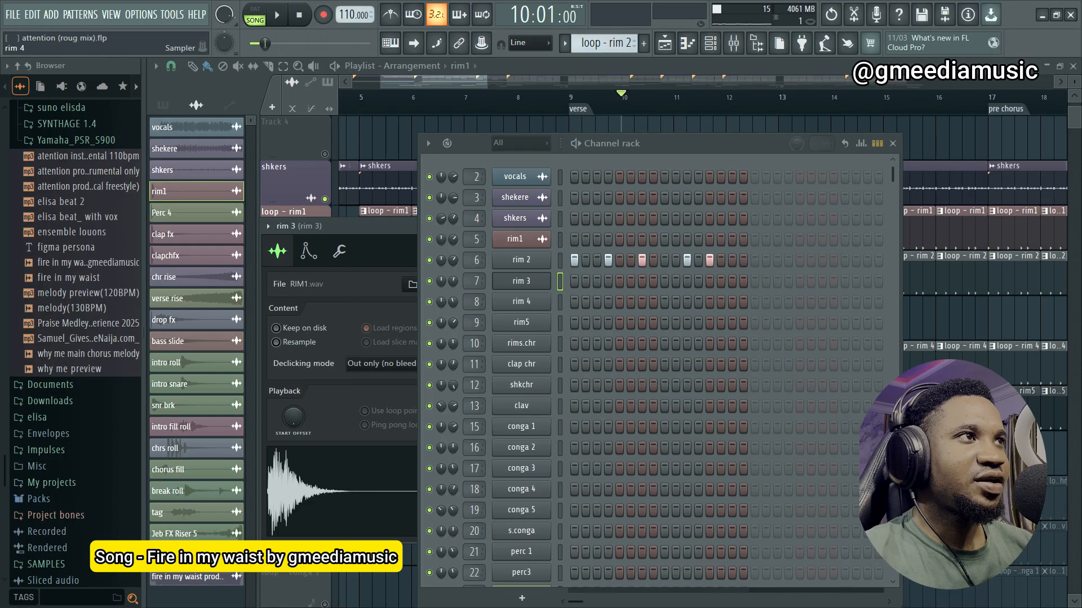
click(521, 302)
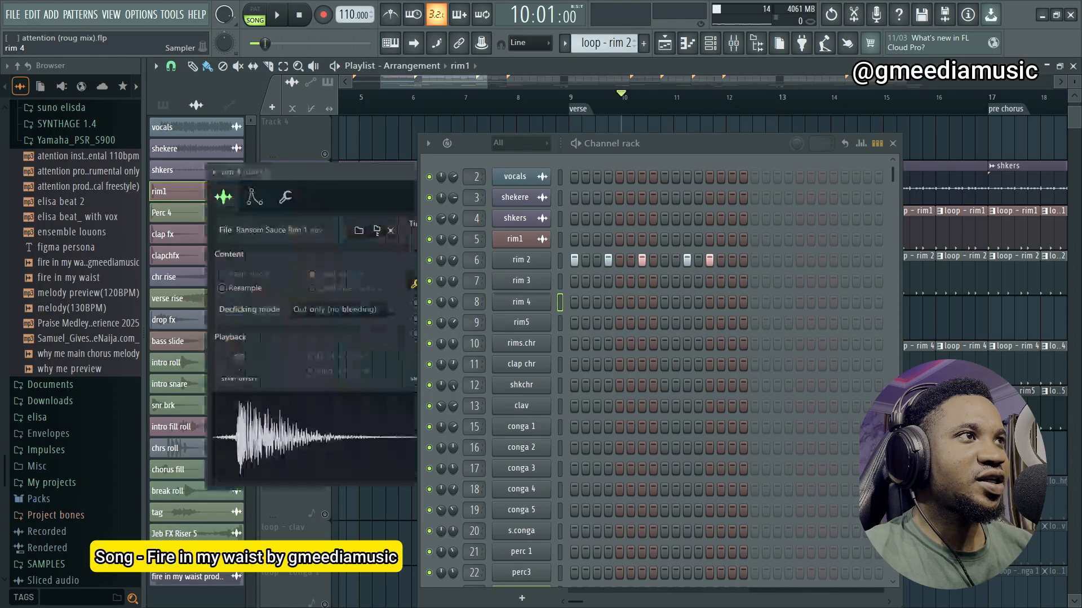
click(522, 302)
click(521, 302)
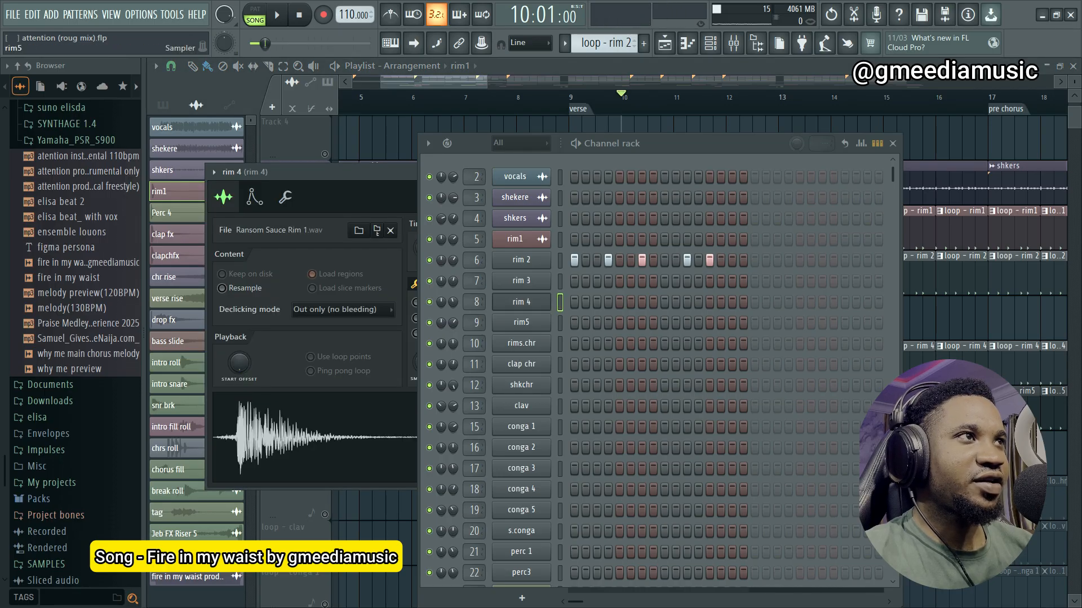
Step: Audition the rim5 channel, view its sample settings, and return to the playlist
key(ctrl+a)
click(560, 323)
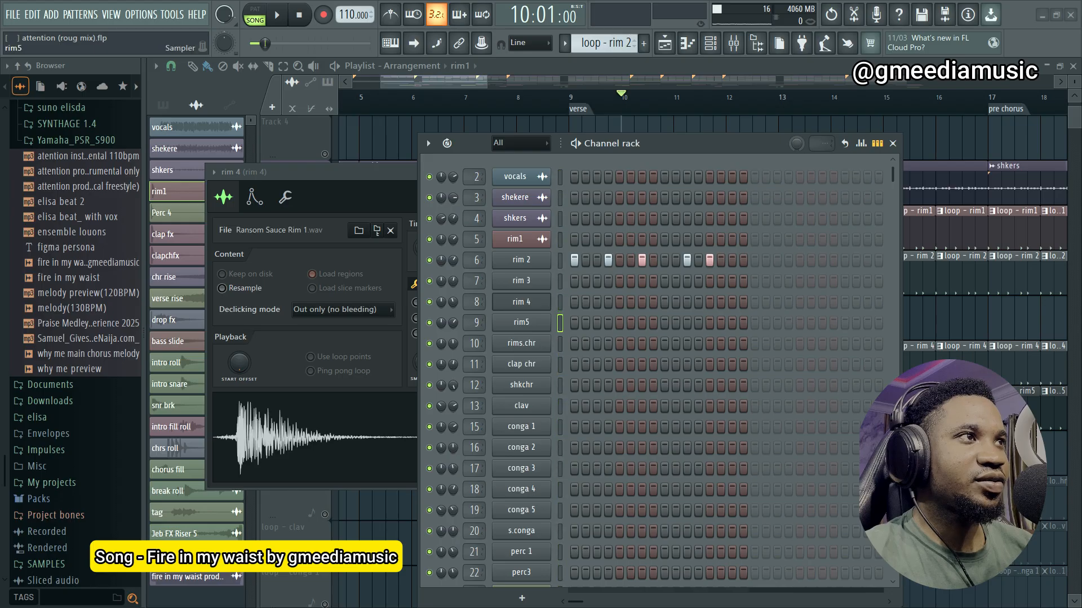
click(521, 322)
click(522, 323)
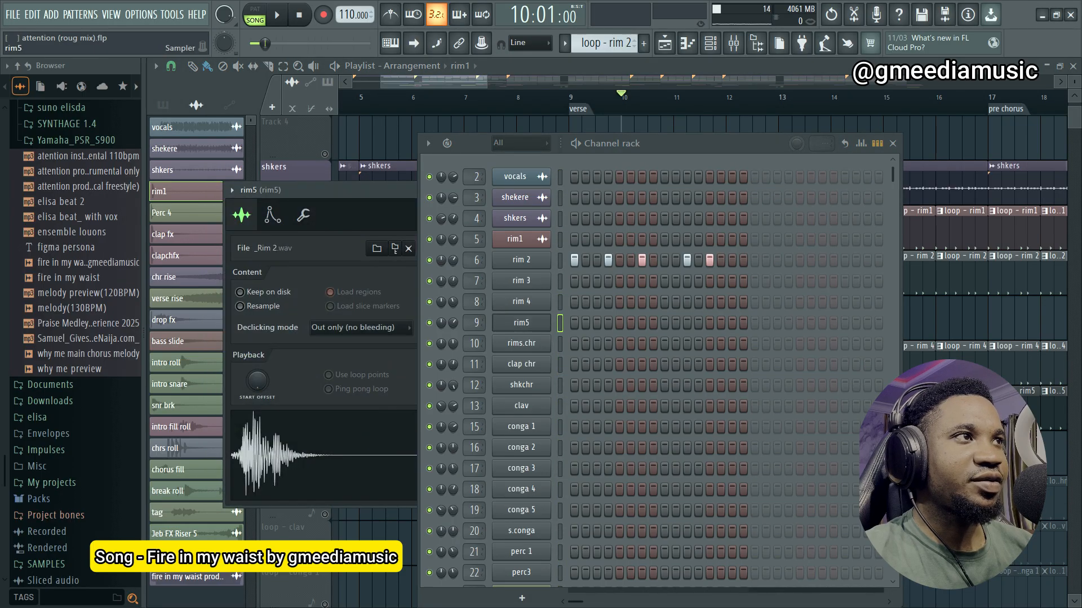
click(332, 455)
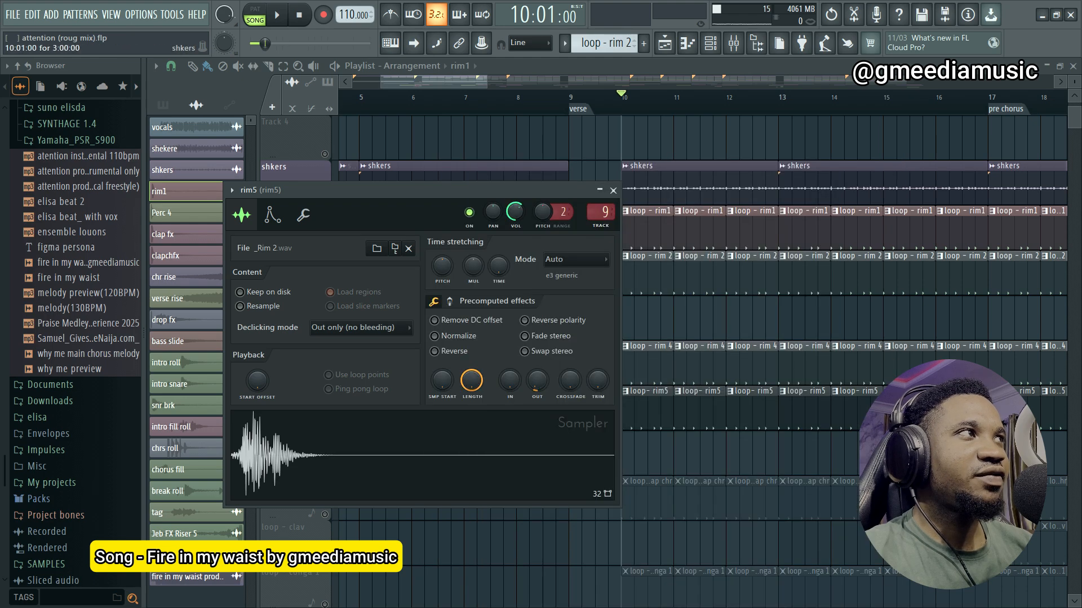
click(613, 190)
Step: Unmute the loop - rim 3 and loop - rims.chr tracks and audition them into the chorus from bar 20
scroll(648, 262, down, 5)
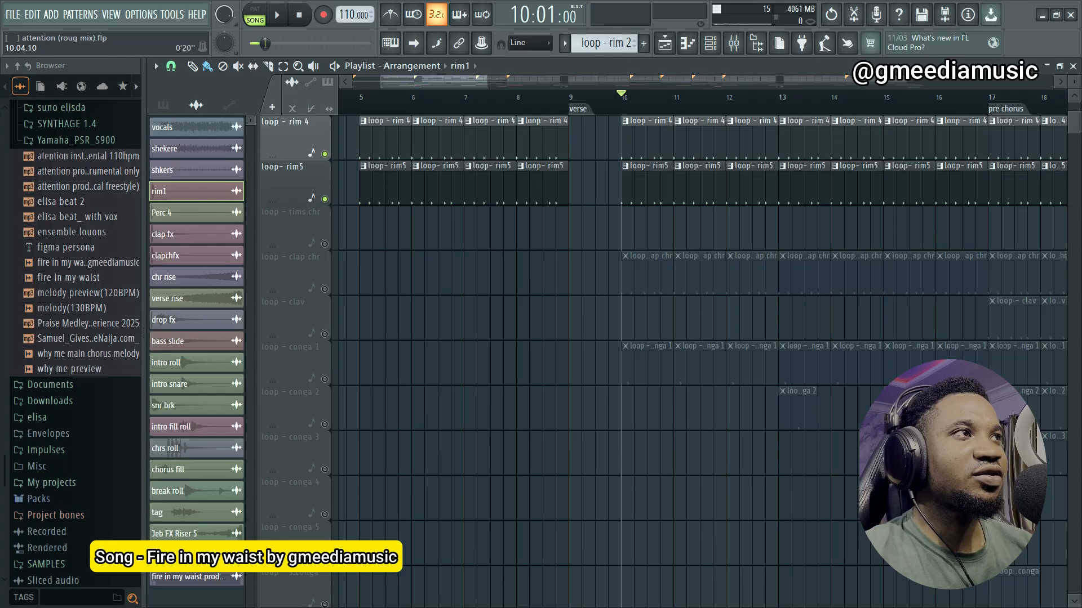
scroll(648, 339, down, 2)
scroll(648, 338, up, 6)
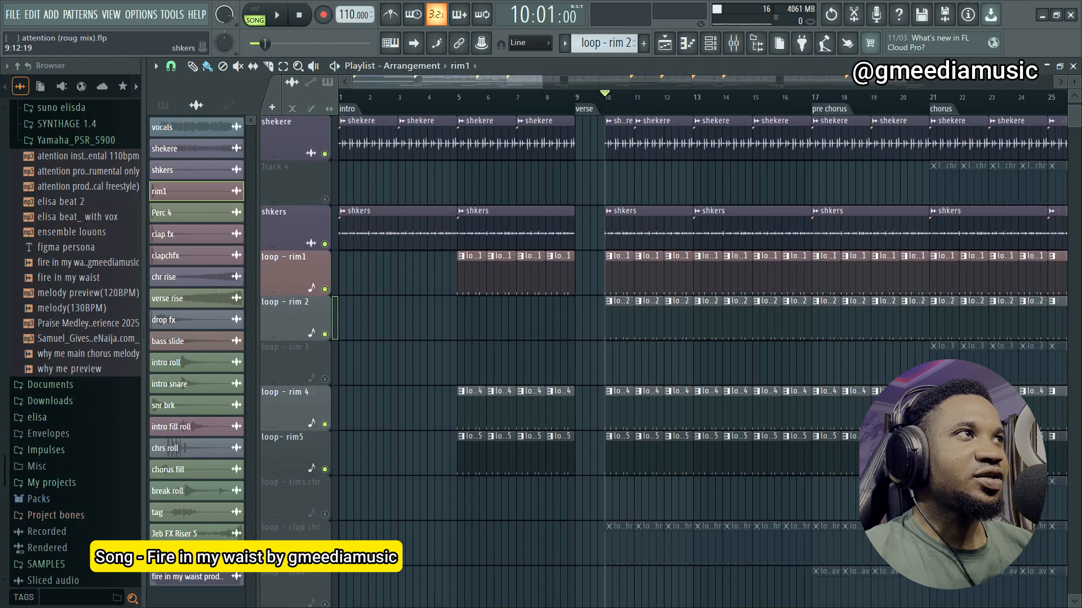
scroll(648, 338, down, 6)
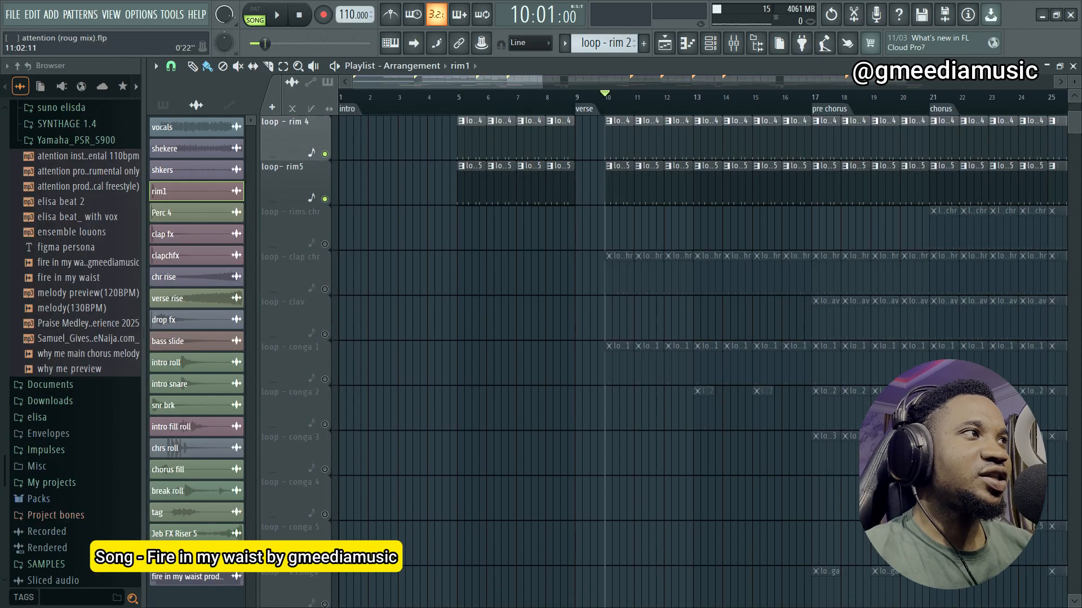
scroll(648, 338, down, 2)
scroll(648, 338, up, 3)
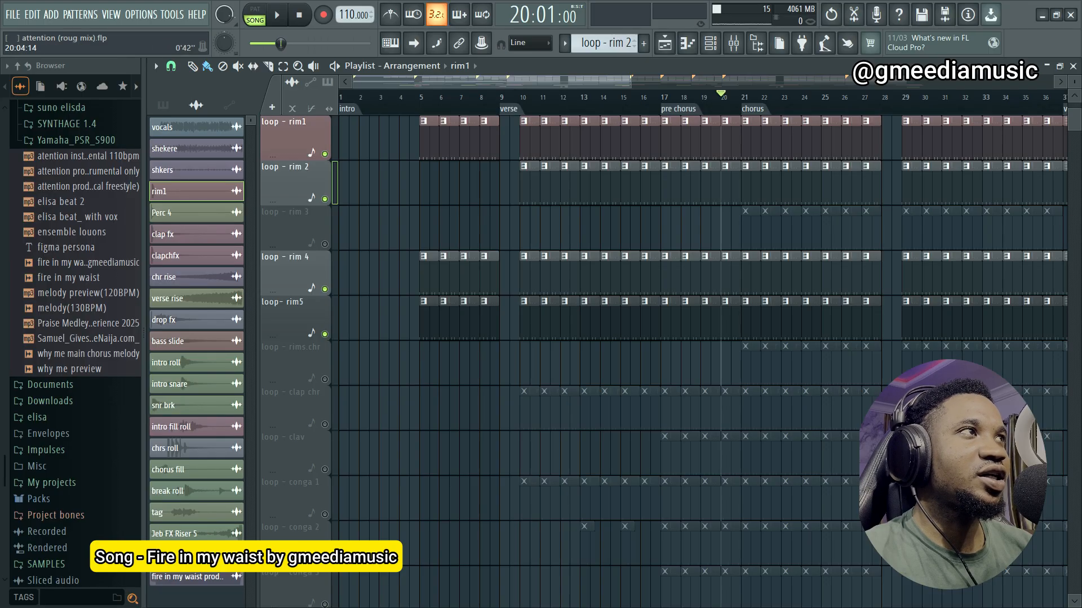
scroll(721, 406, up, 2)
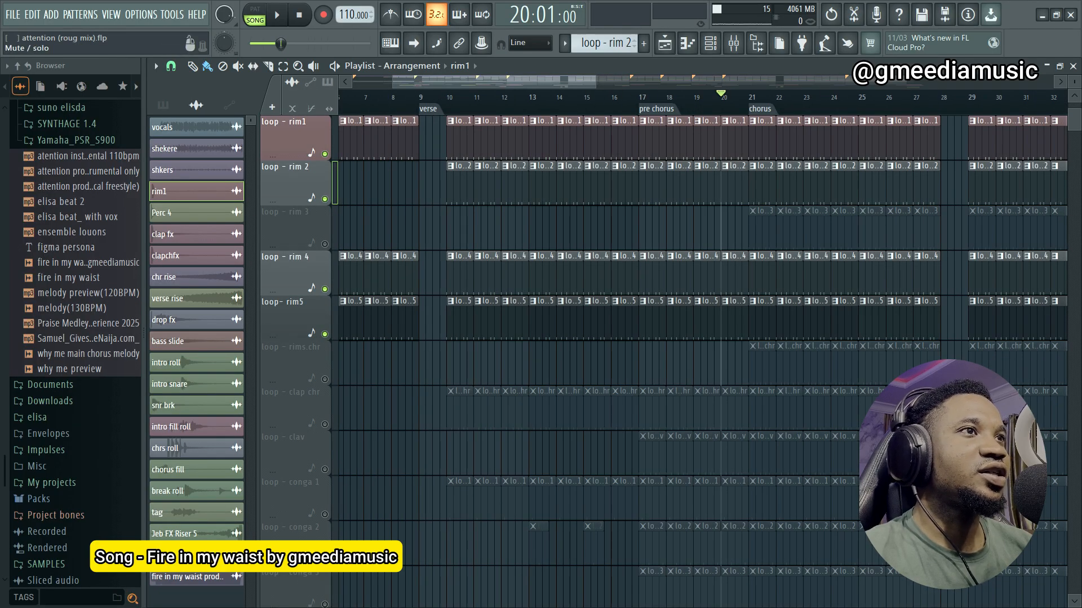
click(324, 379)
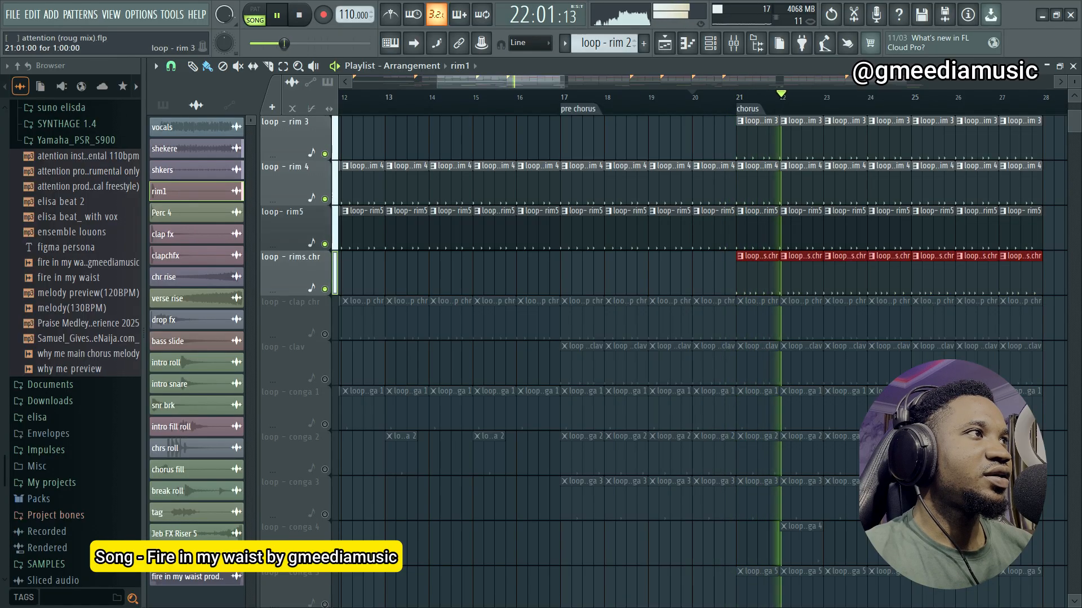
key(space)
Step: Unmute the loop - clap chr track and audition it with the active percussion from bar 10
scroll(733, 226, down, 2)
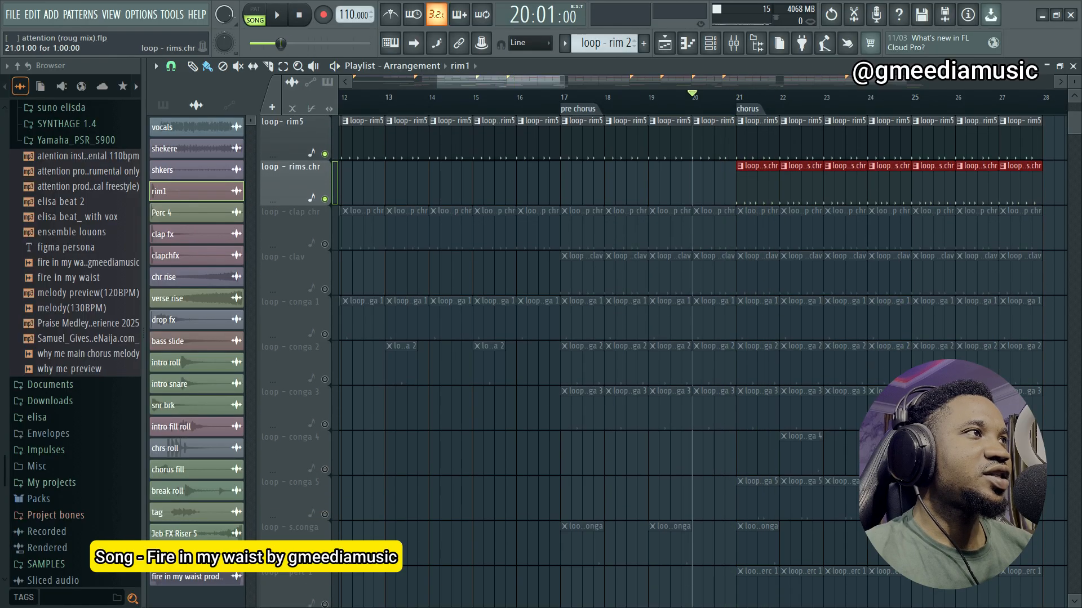
scroll(784, 338, down, 2)
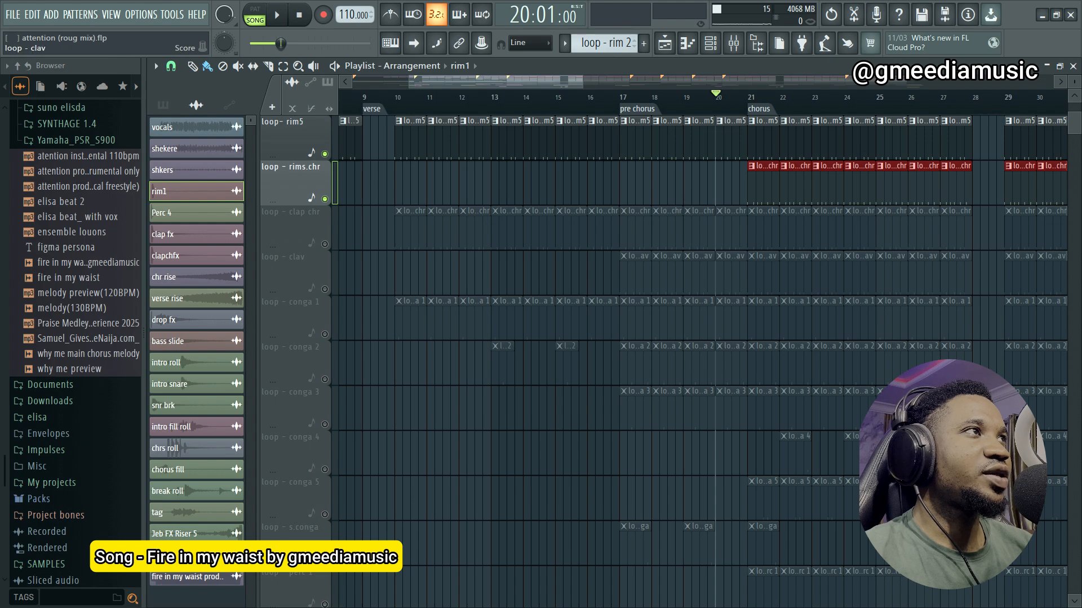
click(324, 243)
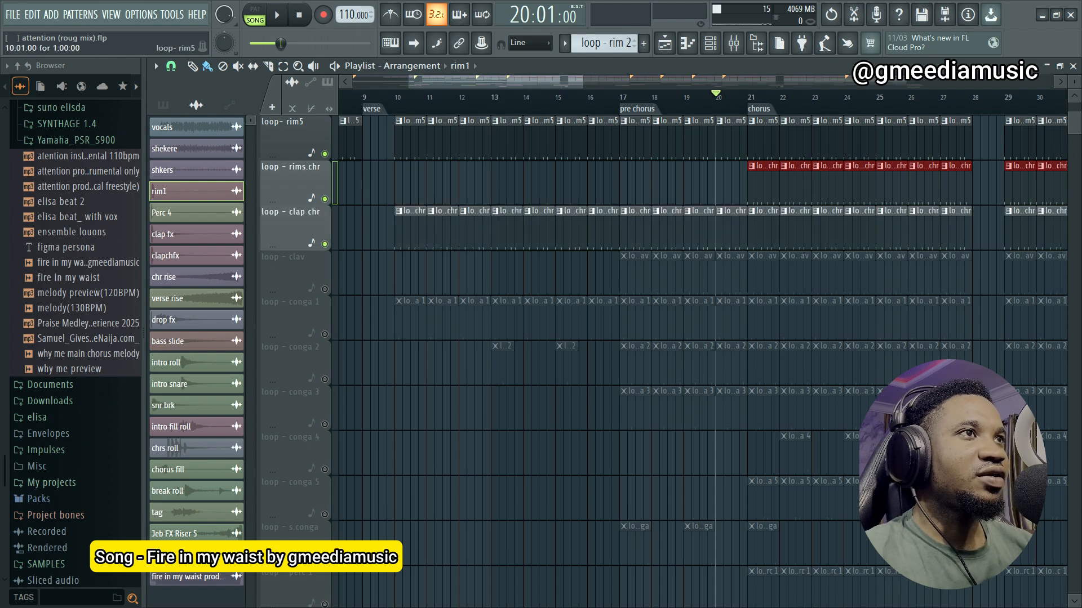
key(space)
scroll(395, 338, up, 2)
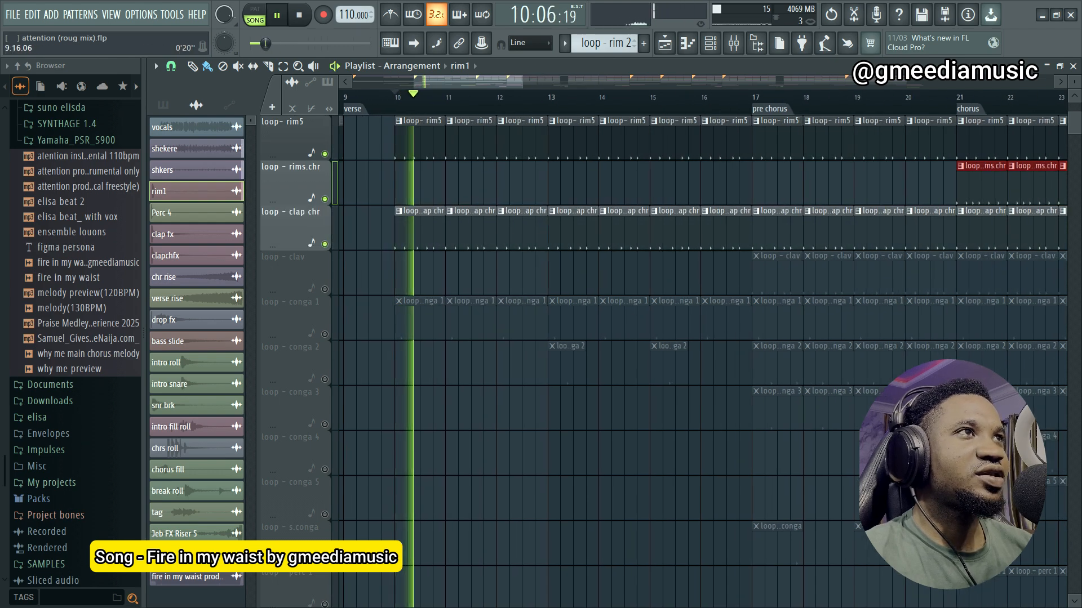
key(space)
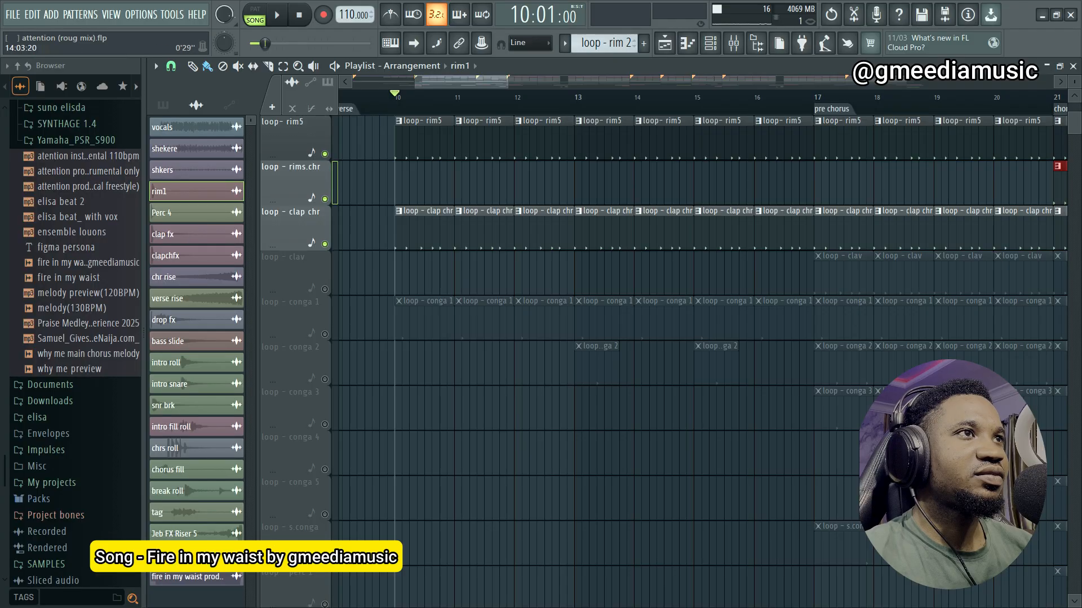
Step: View the clap chr channel's sample settings and replay the active percussion from bar 10
key(F6)
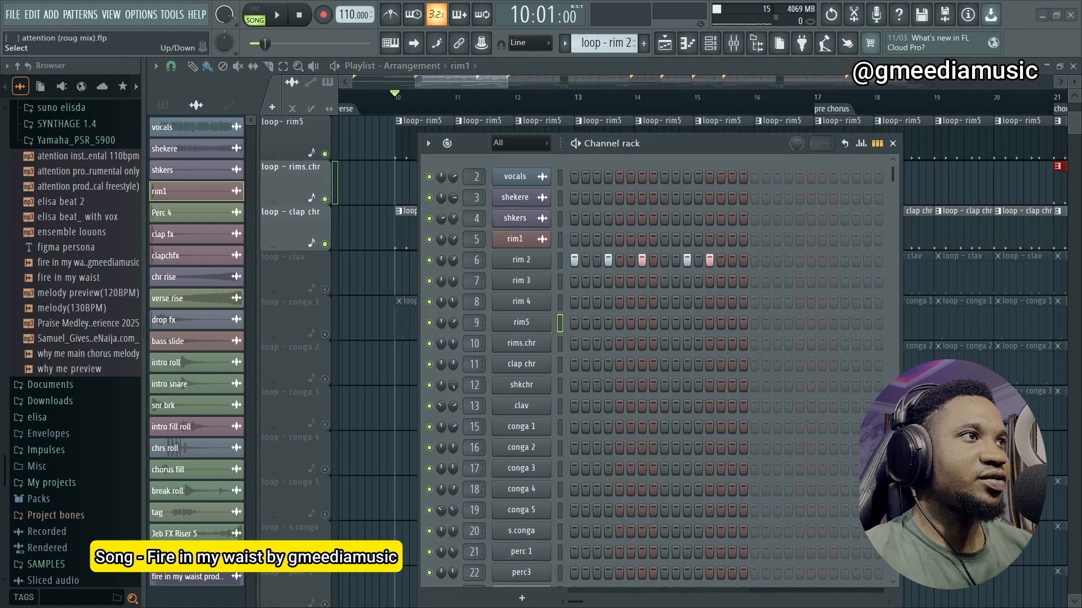
click(521, 364)
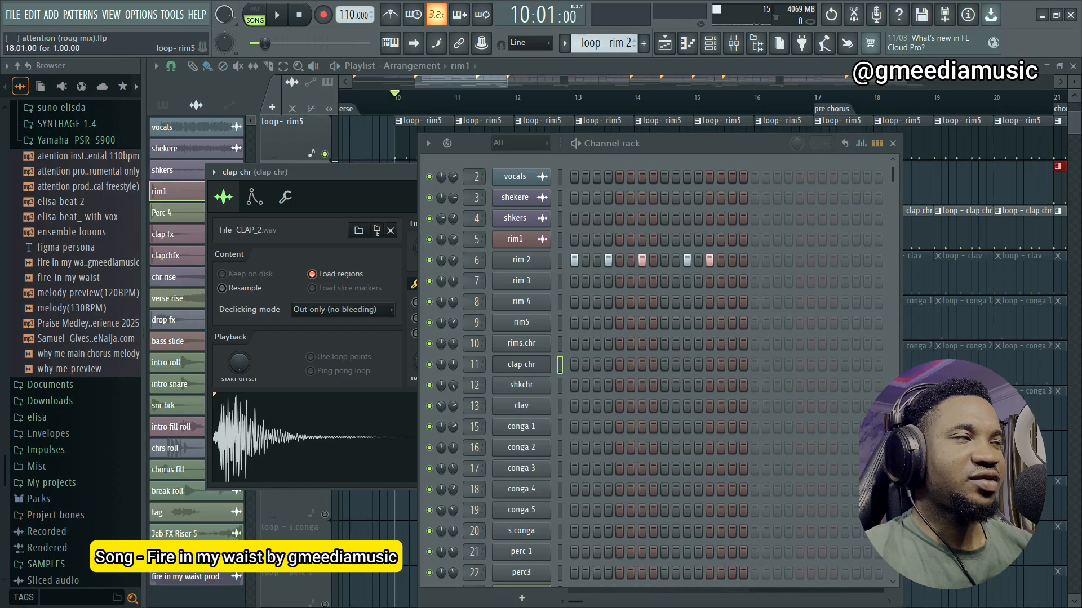
click(892, 143)
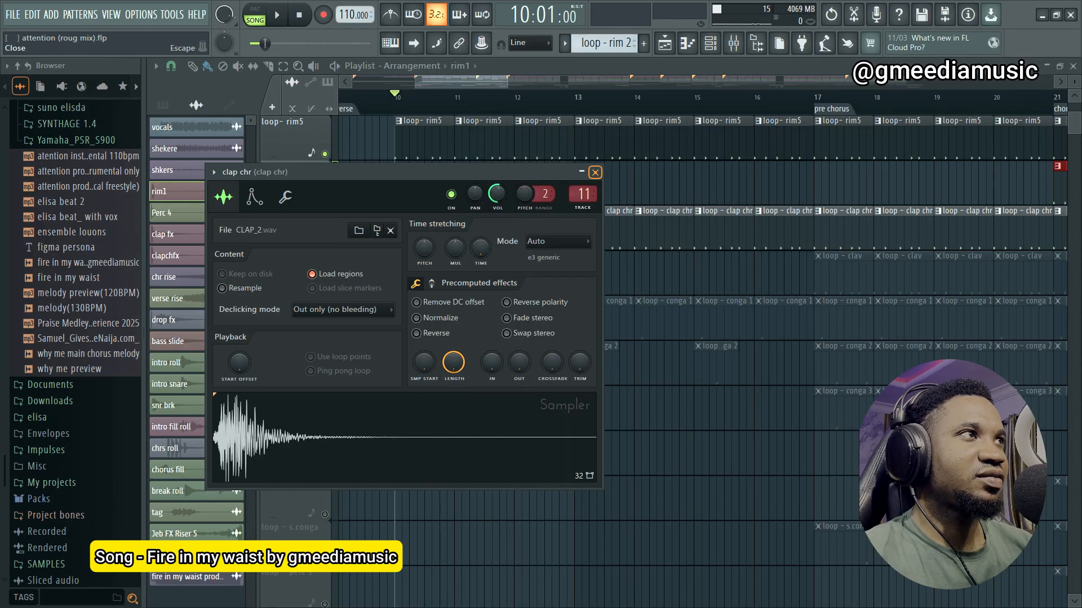
click(595, 173)
key(space)
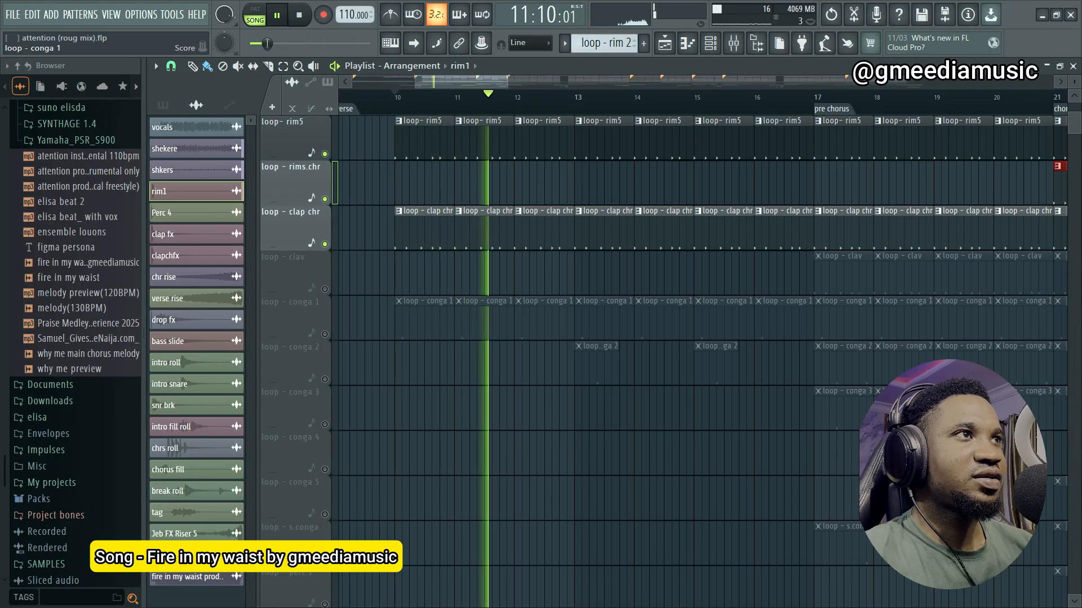
key(space)
Step: Unmute the loop - clav track and audition it with the active percussion from the pre chorus at bar 17
click(325, 289)
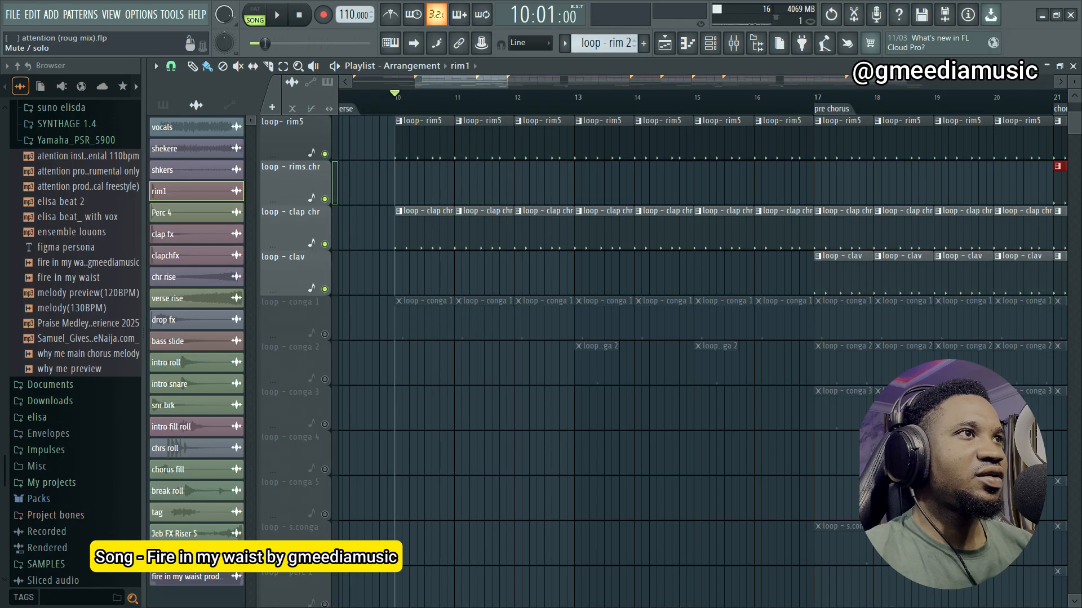
click(324, 290)
click(325, 289)
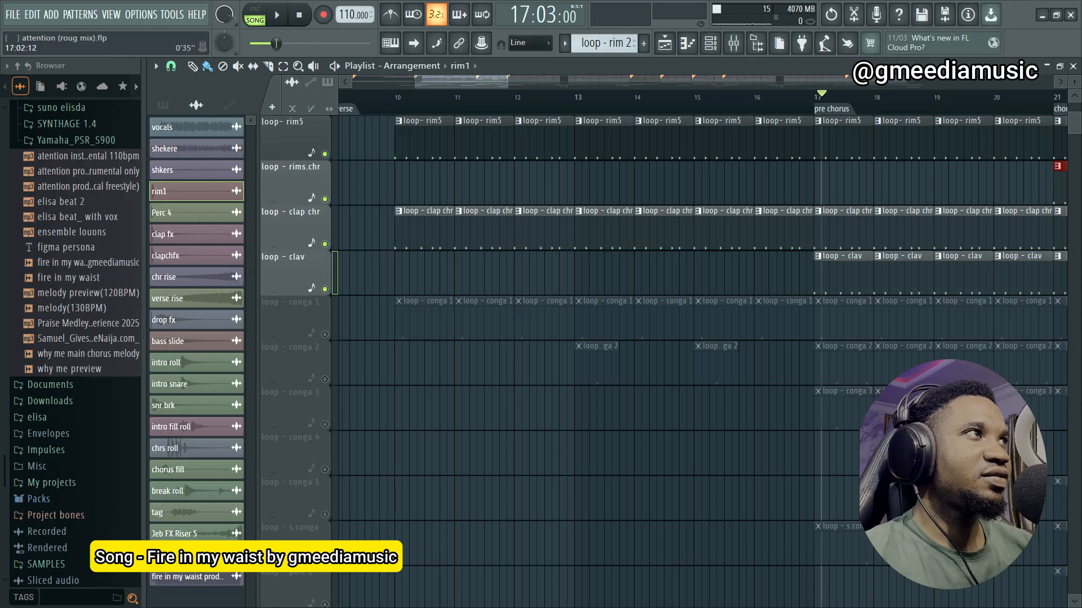
key(space)
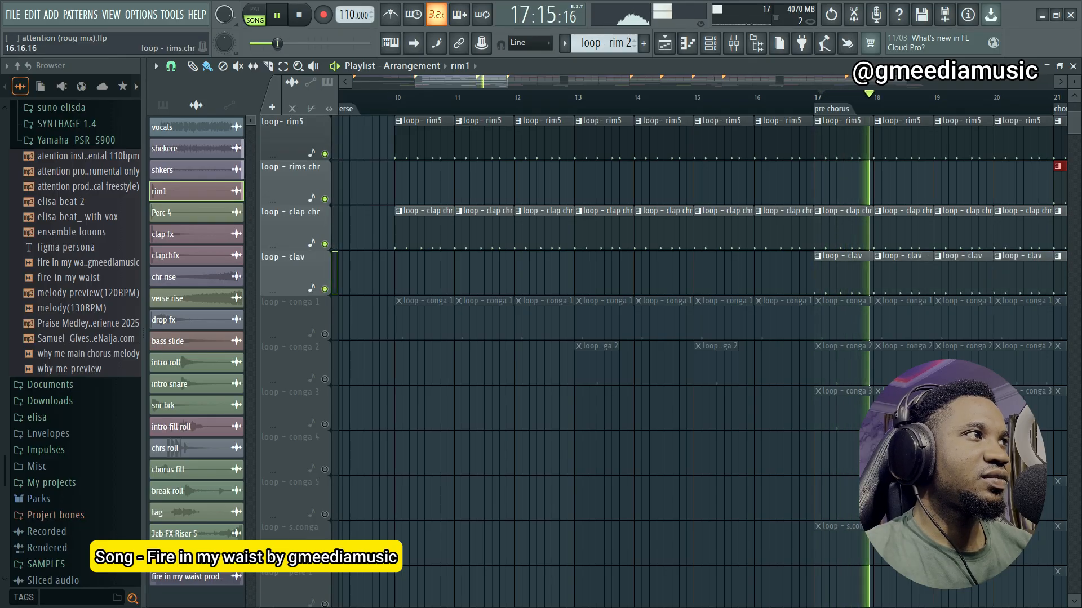
key(space)
Step: View the clav channel's sample settings and replay the pre chorus with the active percussion
click(710, 44)
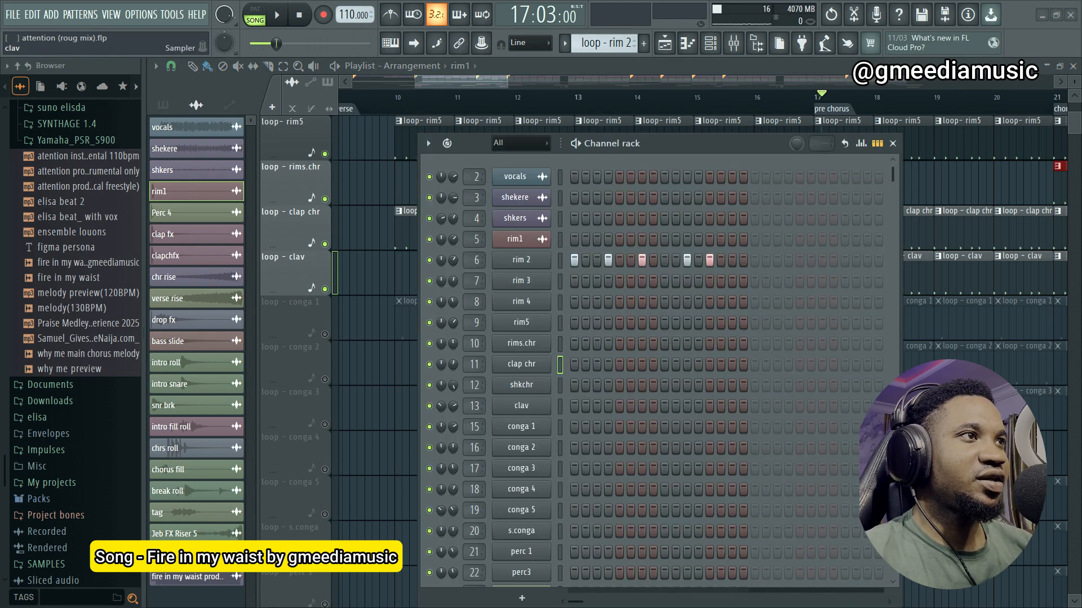
click(521, 405)
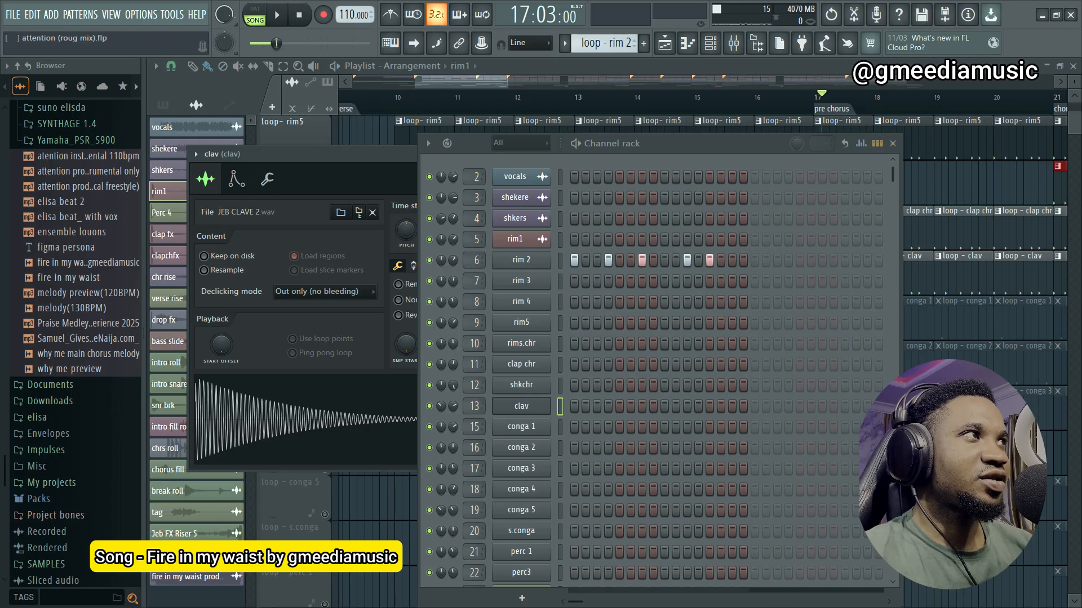
click(893, 143)
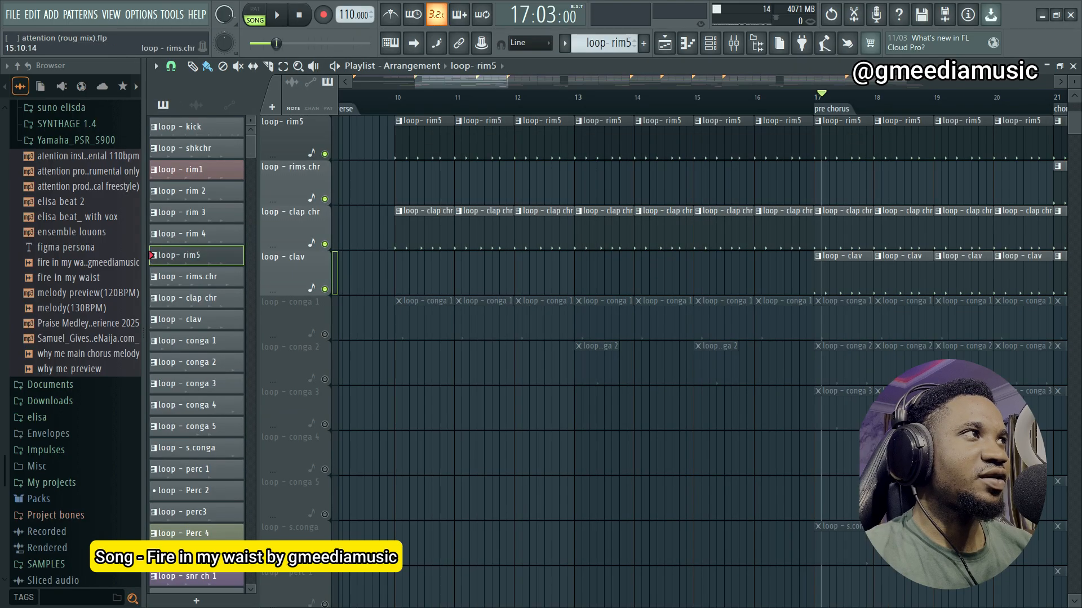
key(space)
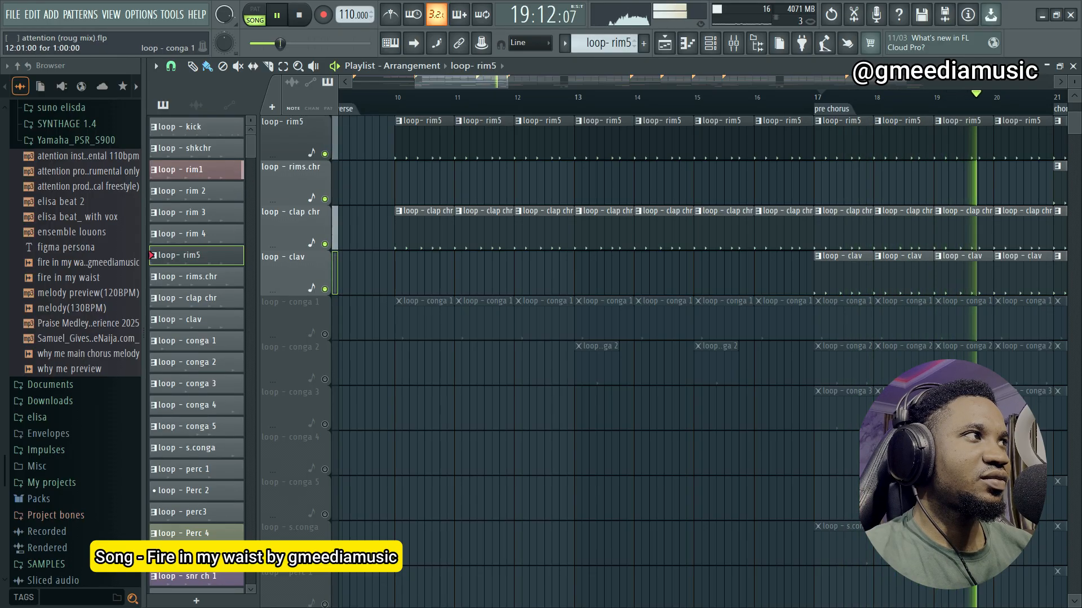
key(space)
Step: Unmute the loop - conga 1 track and audition it with the active percussion from just before bar 10
click(324, 334)
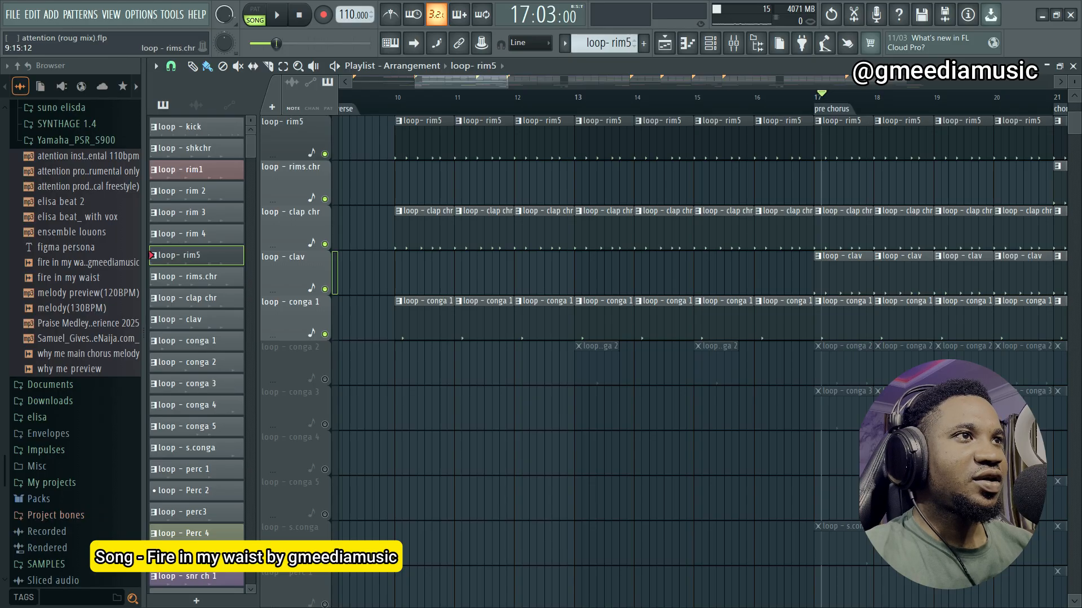
key(space)
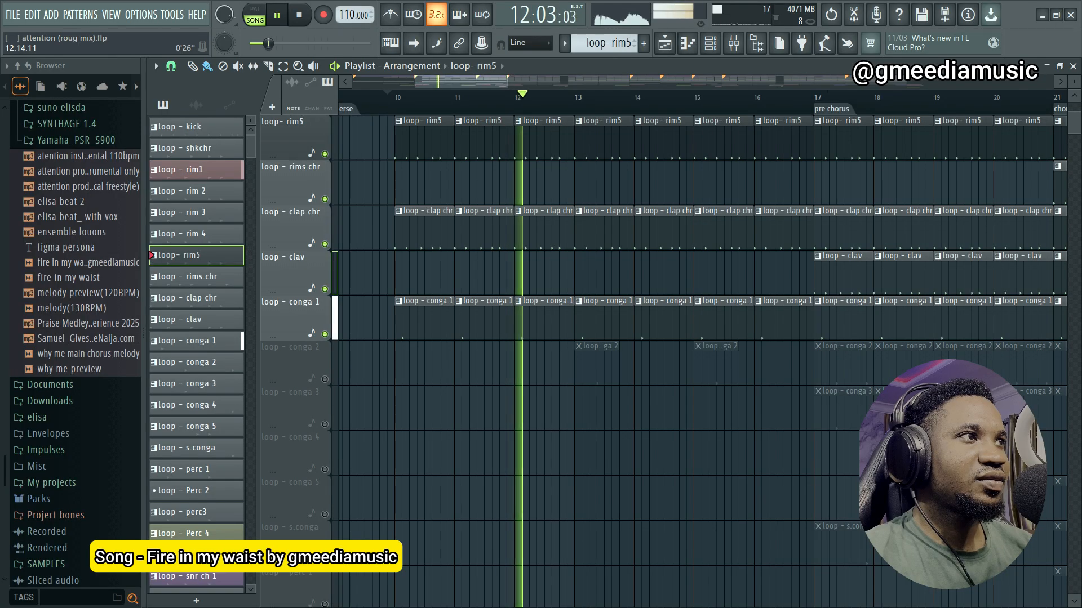
key(space)
Step: Unmute the loop - conga 2 track and audition its first clip at bar 13 with the active percussion
click(325, 379)
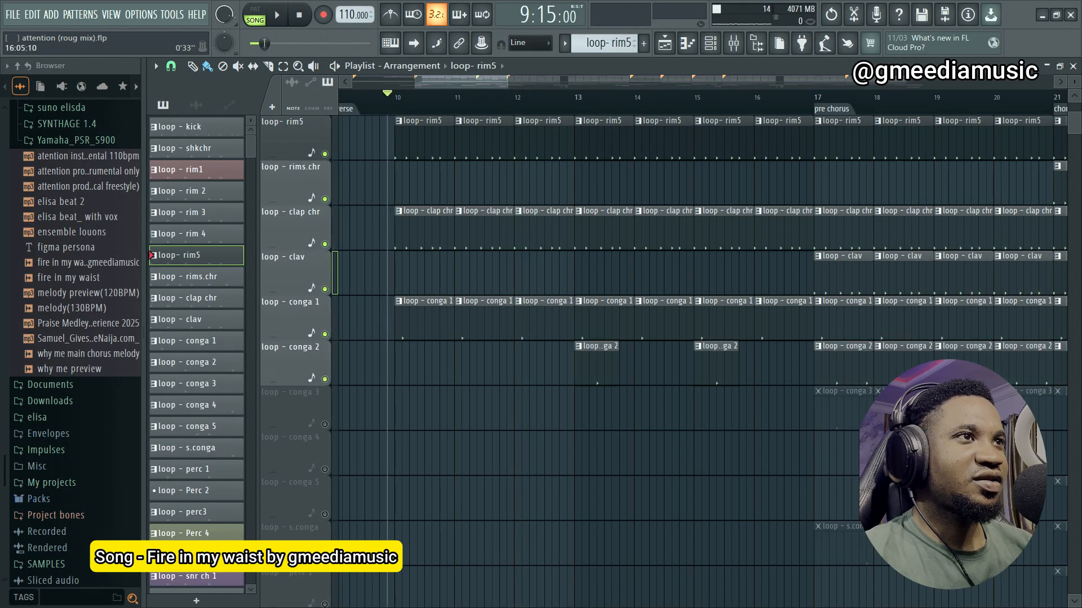
key(space)
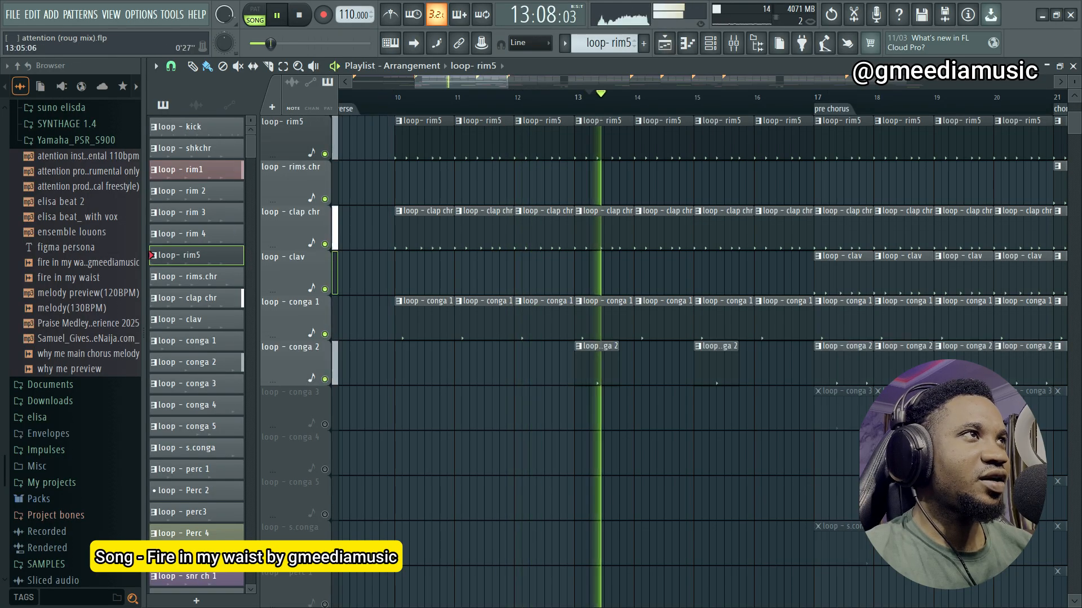
key(space)
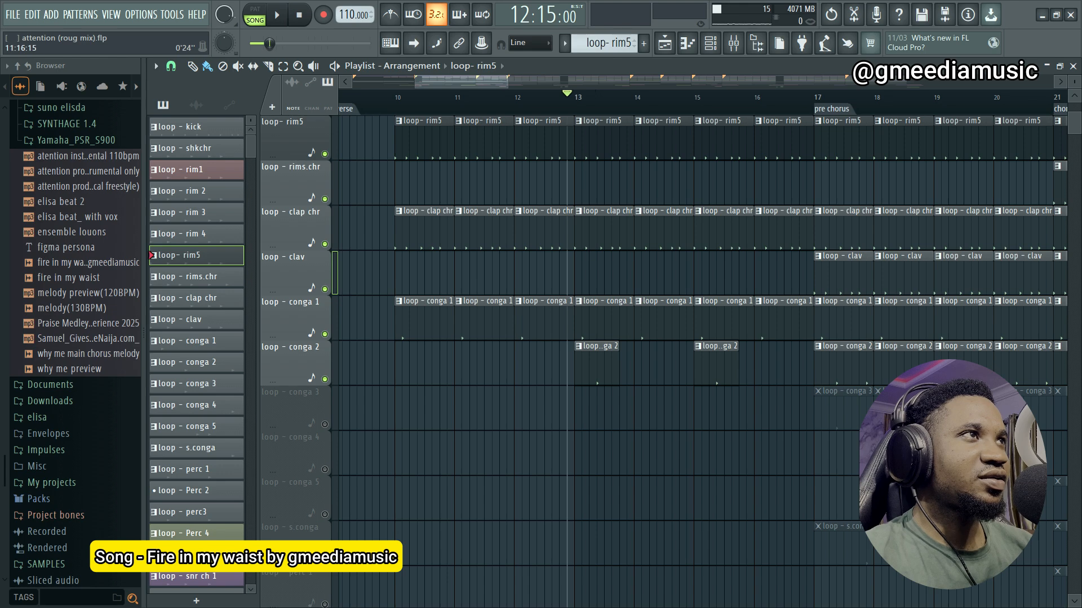
key(space)
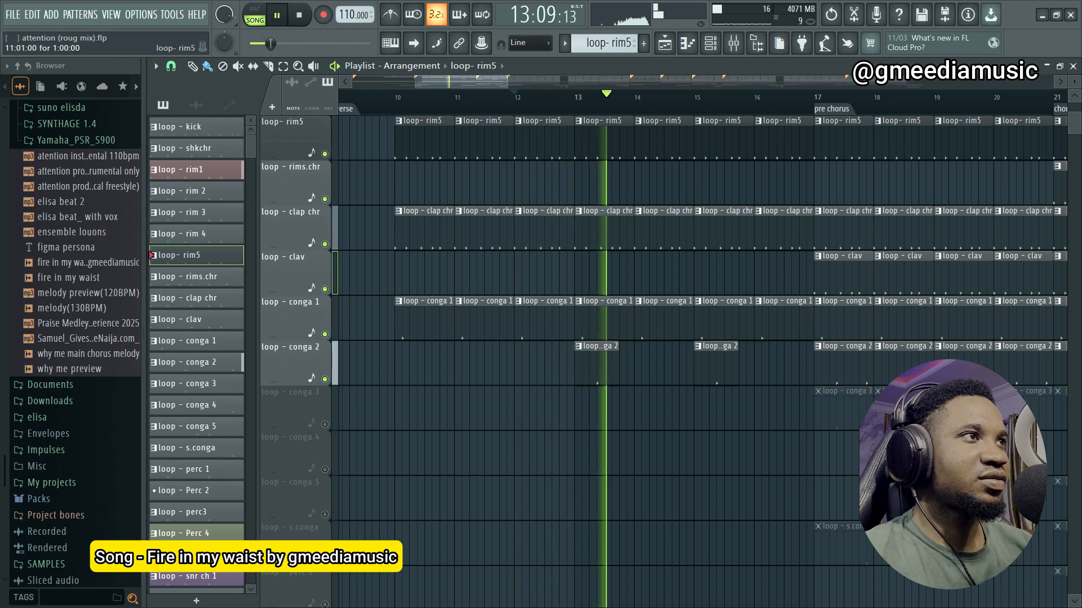
key(space)
Step: Unmute the loop - conga 3 track and audition it from just before the pre chorus at bar 17
scroll(620, 282, down, 3)
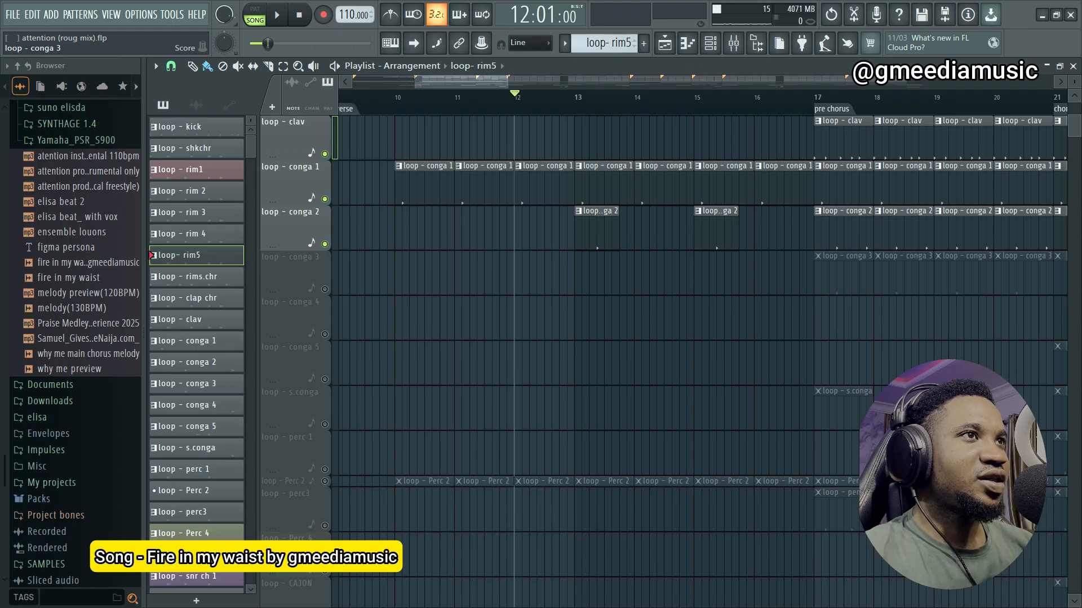
click(324, 289)
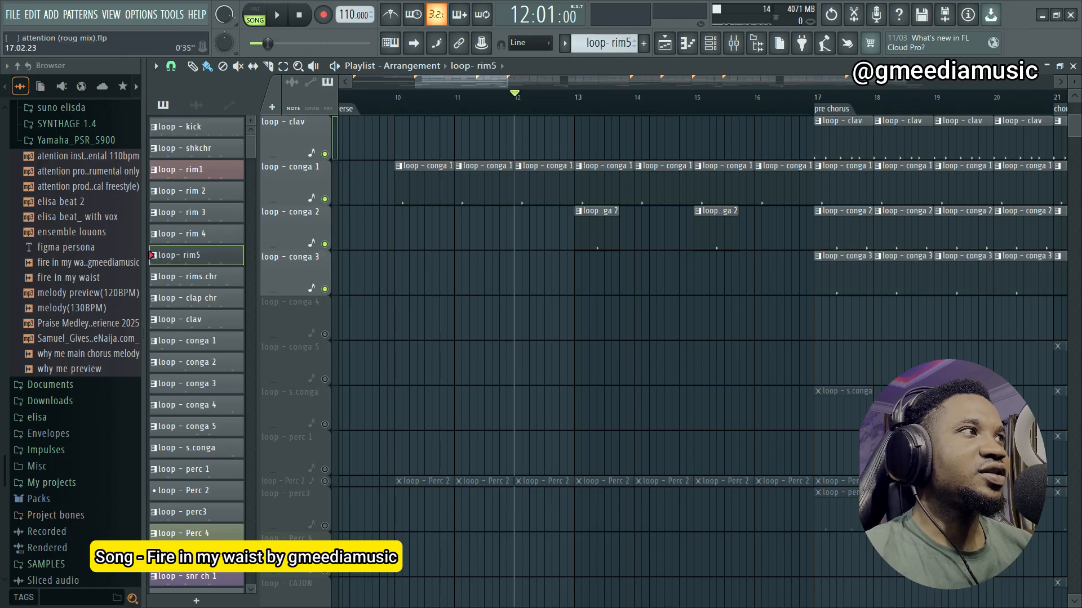
key(space)
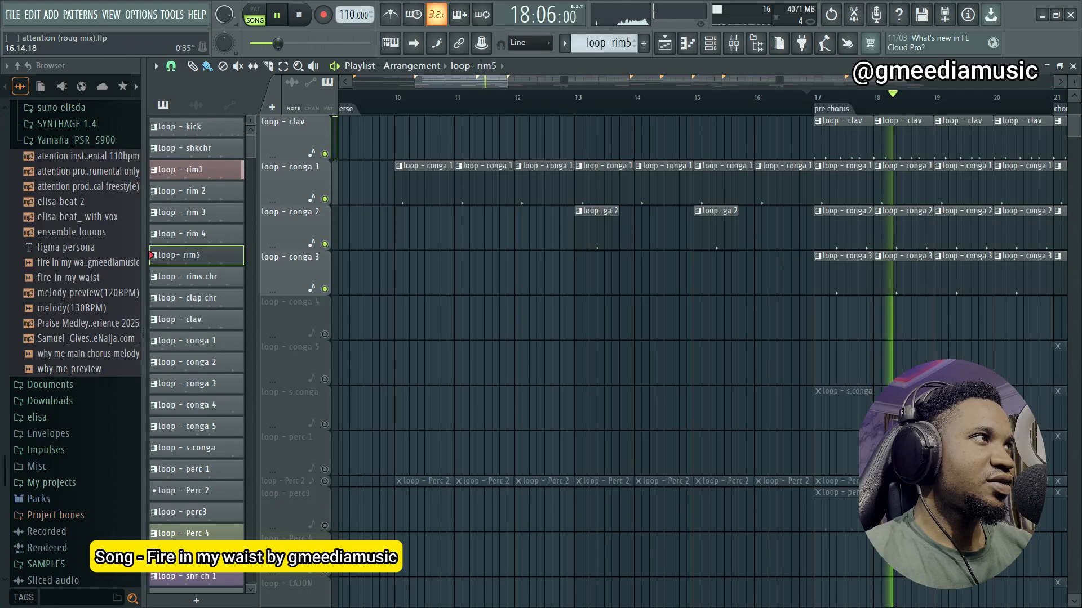
key(space)
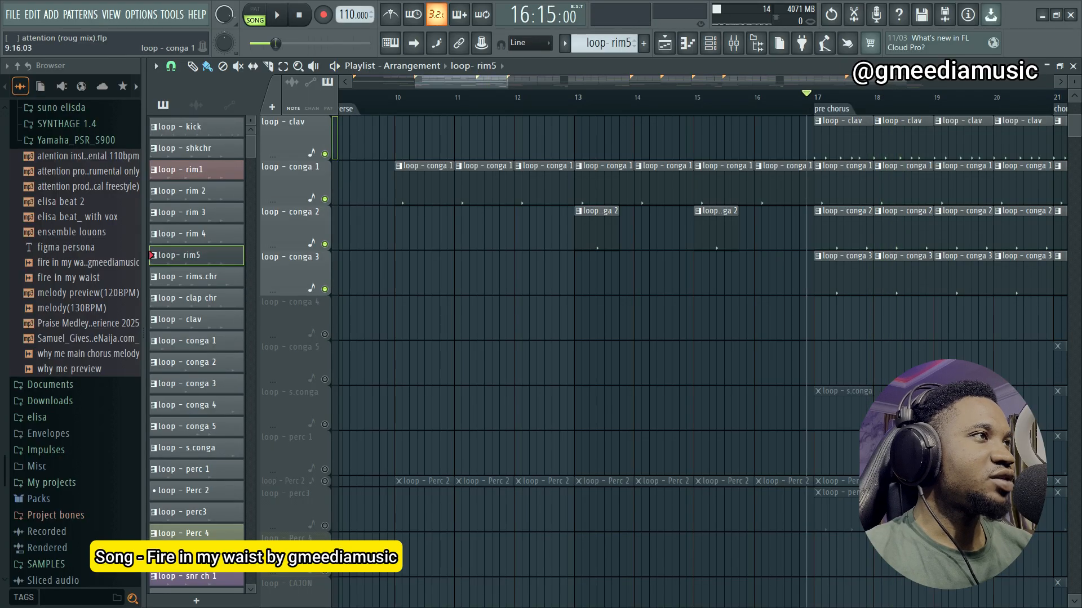
Step: Unmute the loop - conga 4 track and audition it from the chorus at bar 21 through its first clip
scroll(398, 281, up, 1)
scroll(699, 339, down, 1)
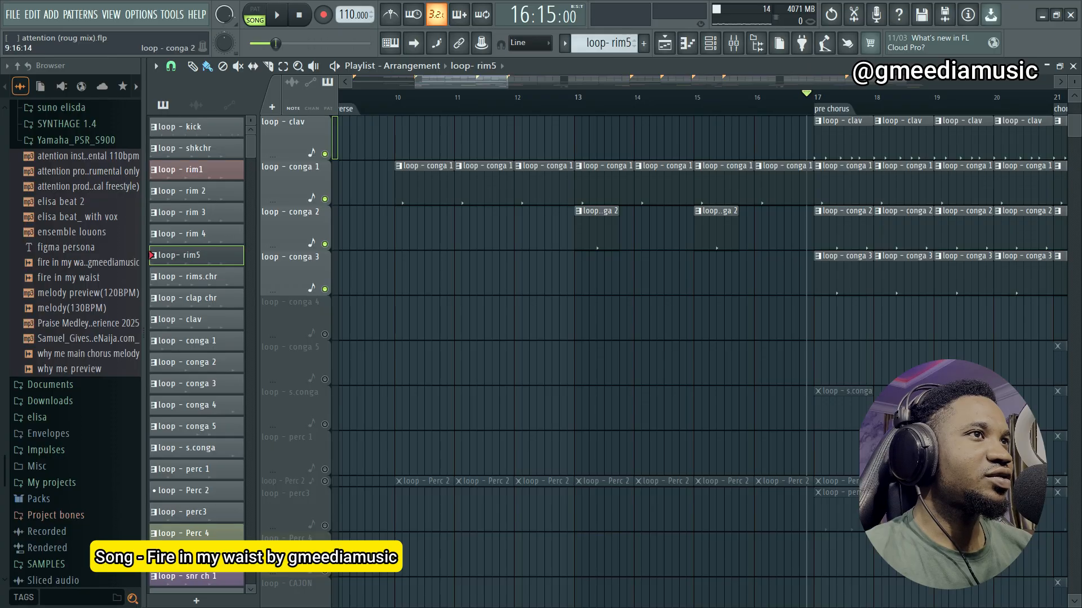
scroll(781, 338, down, 6)
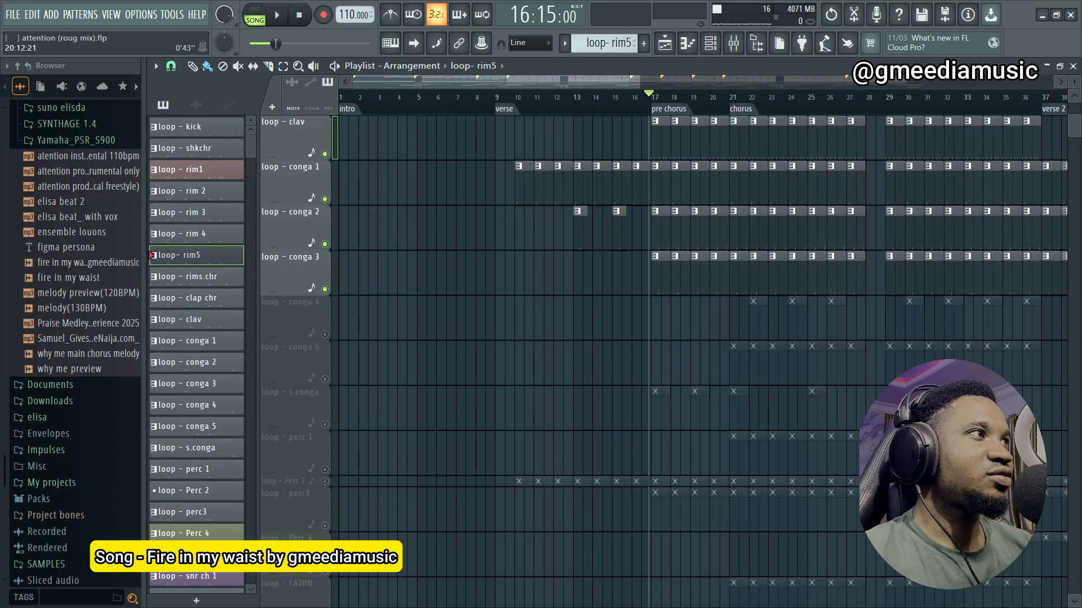
scroll(699, 338, up, 1)
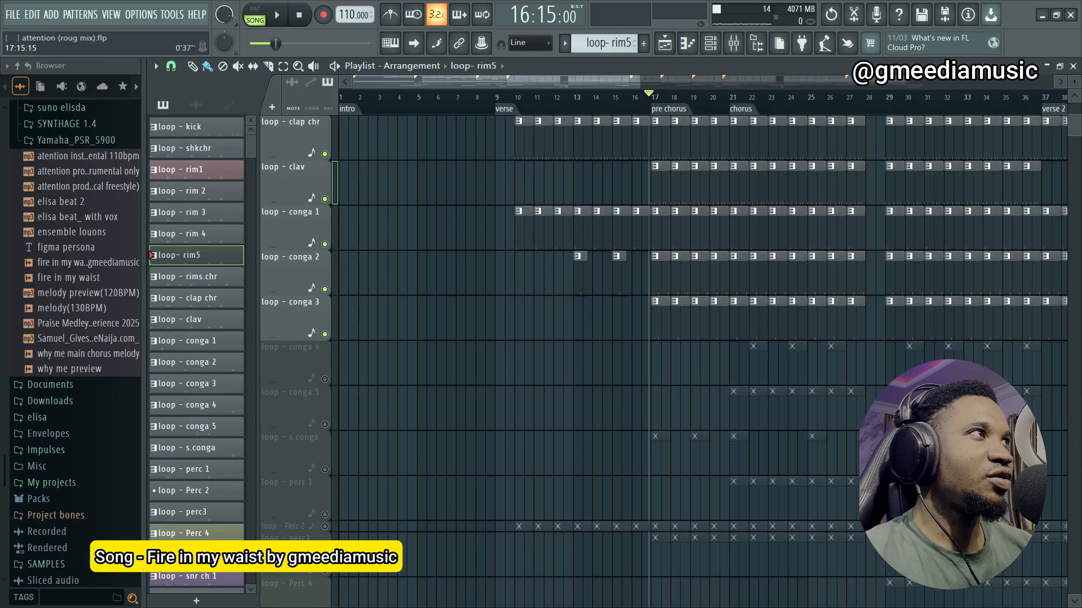
scroll(781, 338, up, 4)
scroll(698, 338, down, 3)
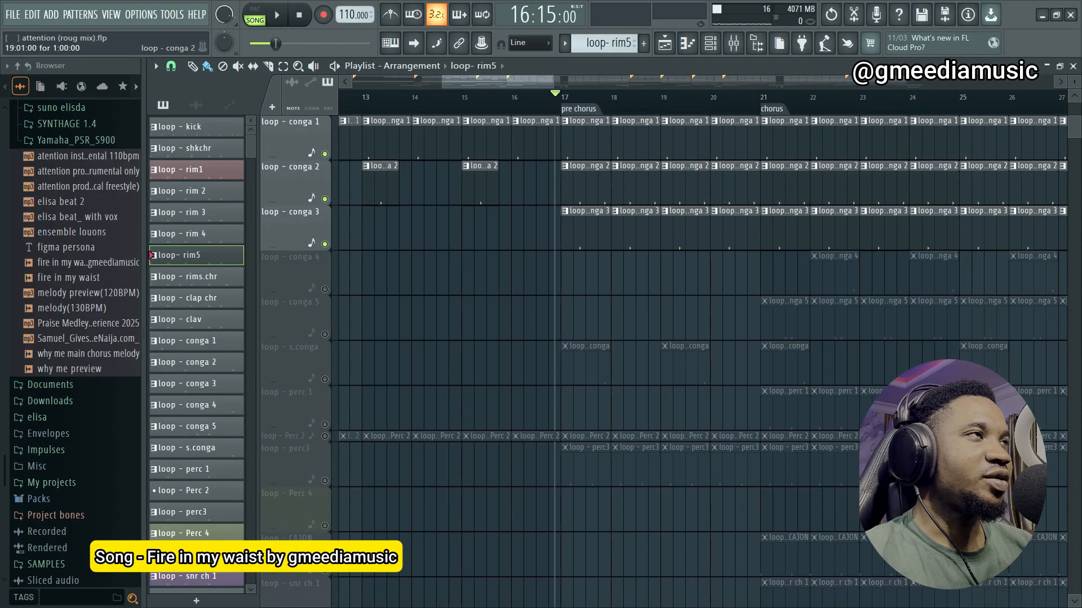
click(325, 244)
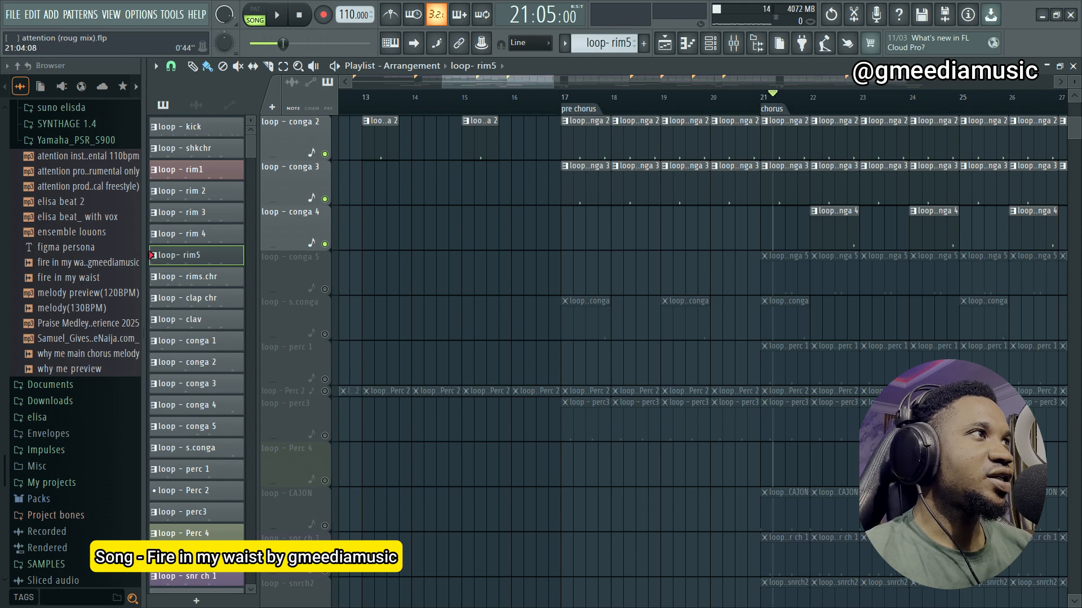
key(space)
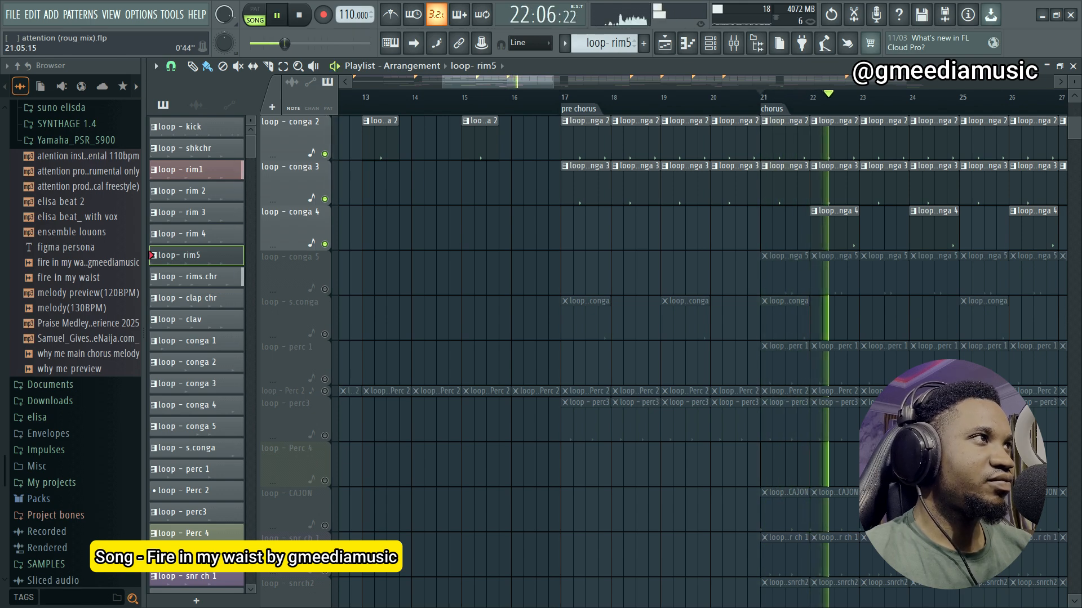
key(space)
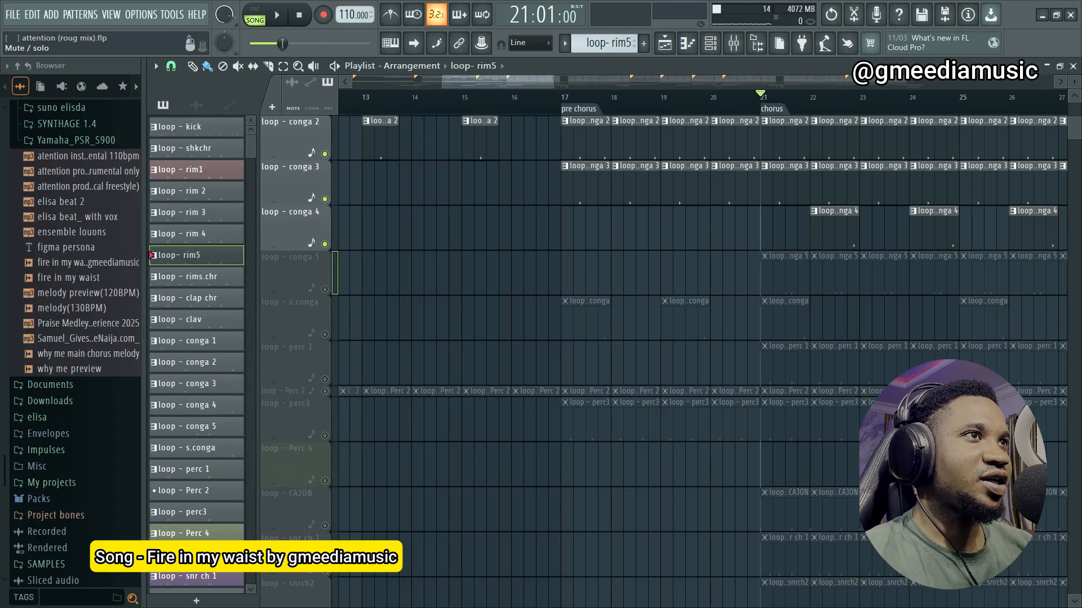
Step: Unmute the loop - conga 5 track and audition it with the other congas from the chorus at bar 21
click(324, 289)
key(space)
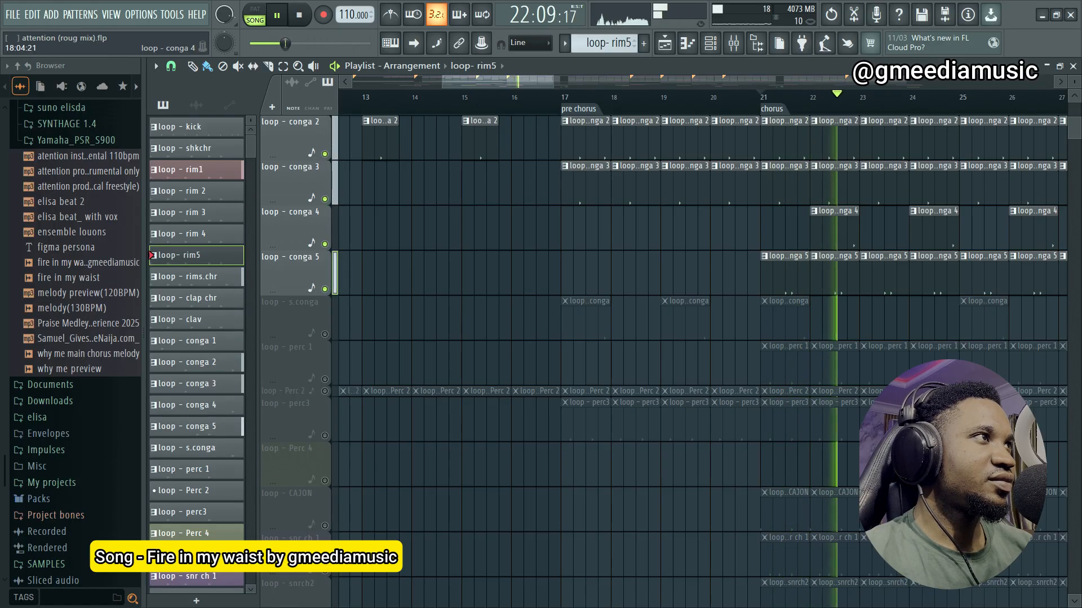
scroll(620, 282, down, 1)
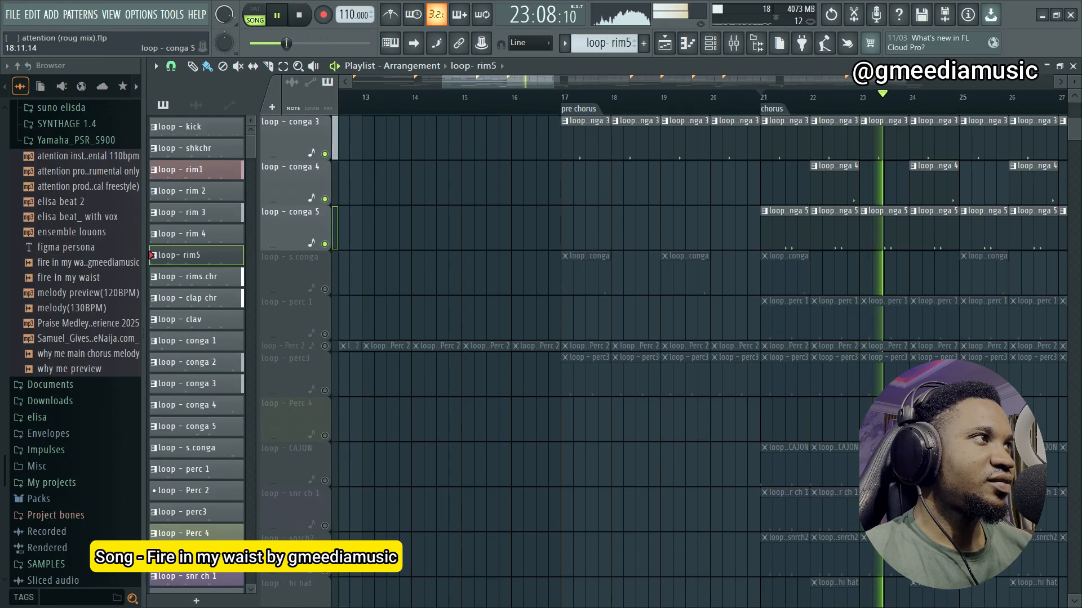
key(space)
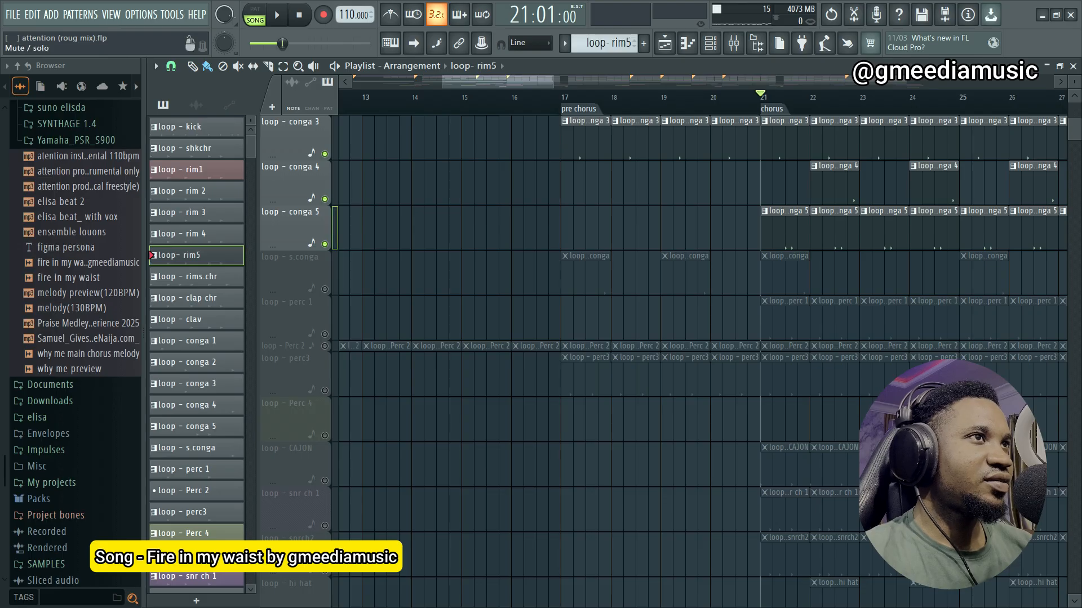
Step: Unmute the loop - s.conga track and audition it with the active percussion from the pre chorus at bar 17
click(325, 289)
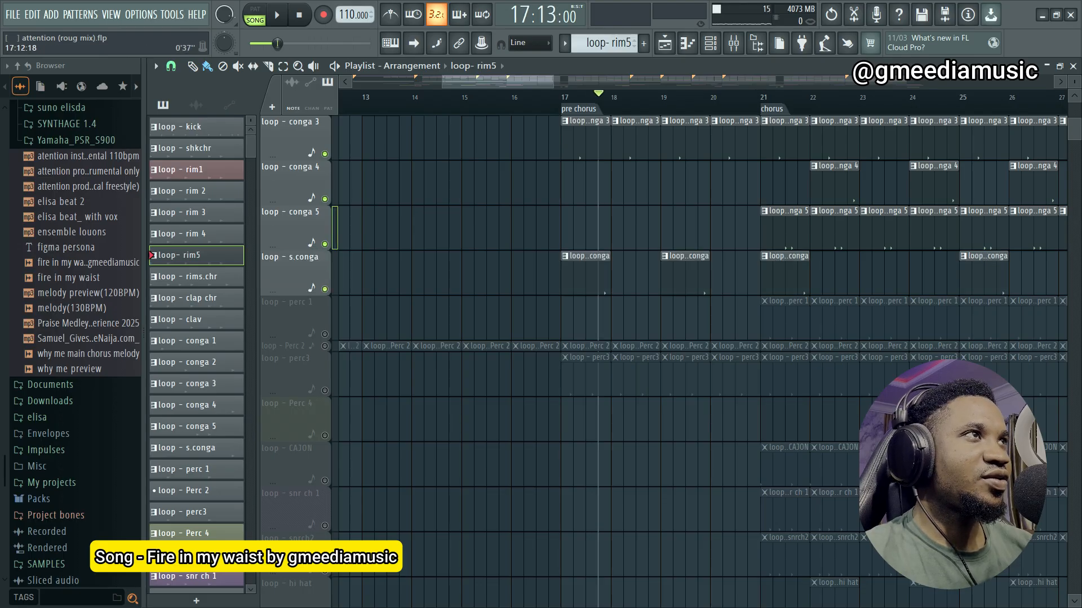
key(space)
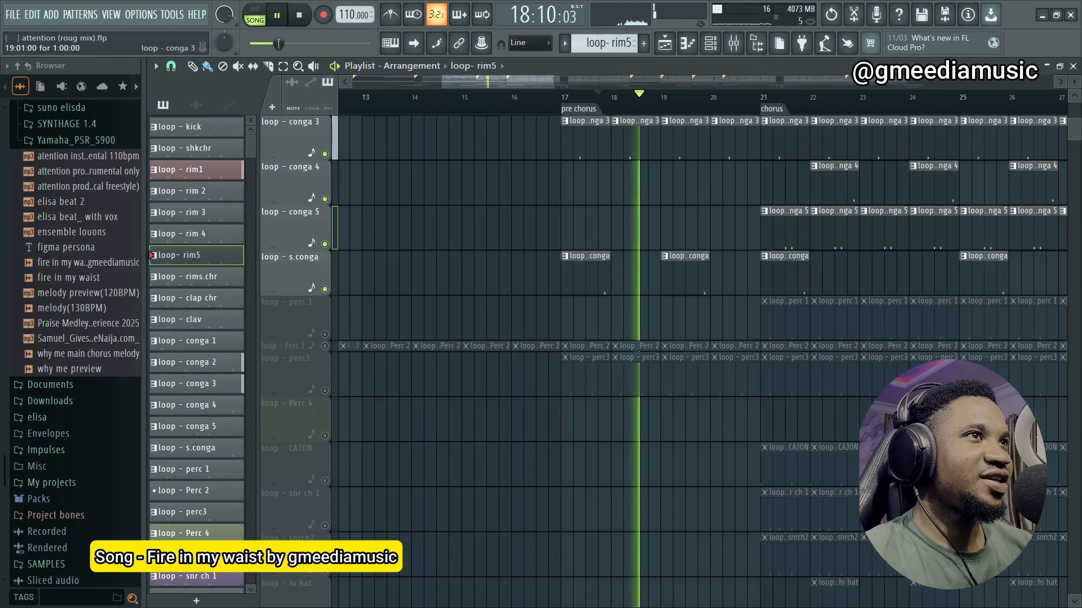
key(Page_Up)
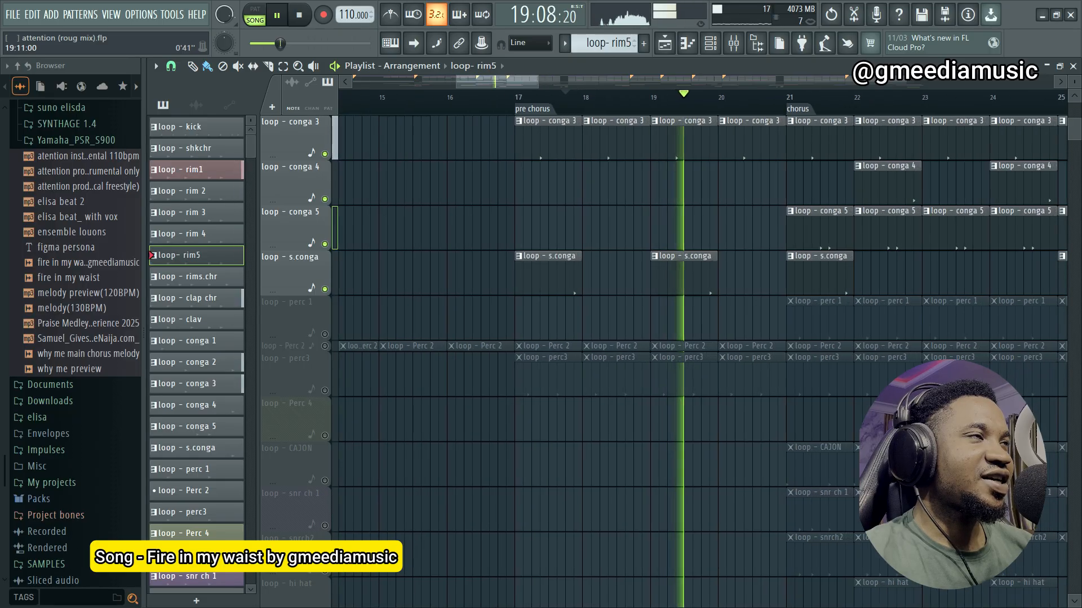
key(Page_Up)
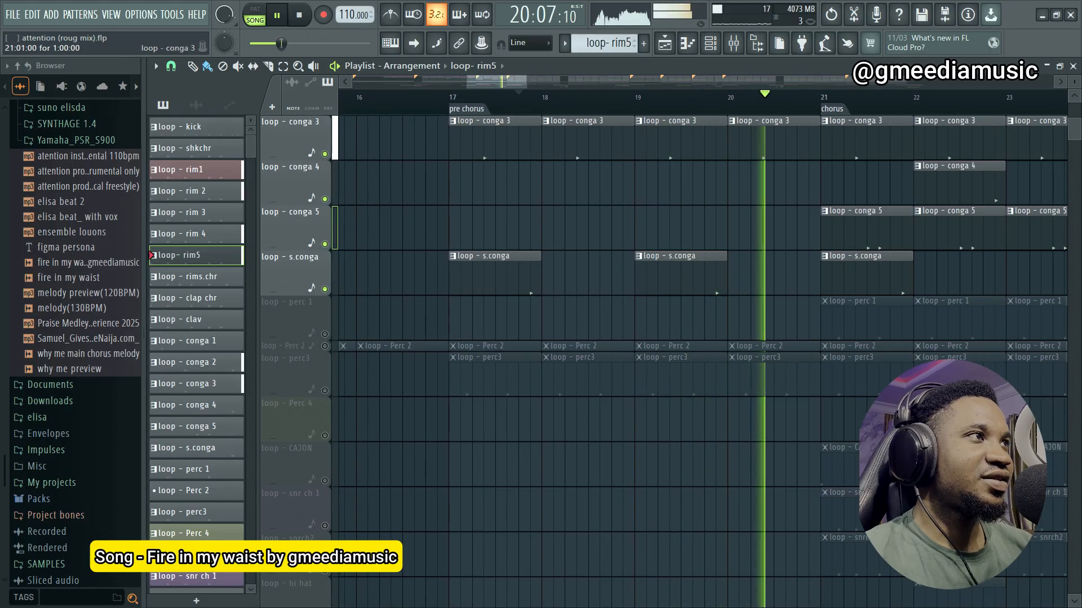
key(space)
Step: Unmute the loop - perc 1 and loop - Perc 2 tracks
scroll(619, 338, down, 2)
click(325, 244)
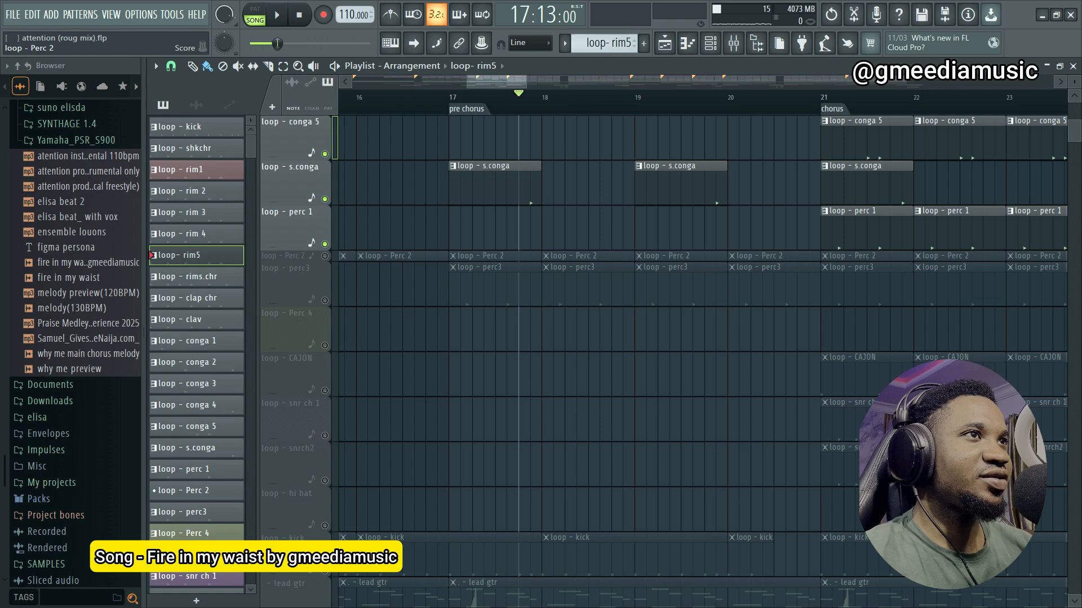
key(F6)
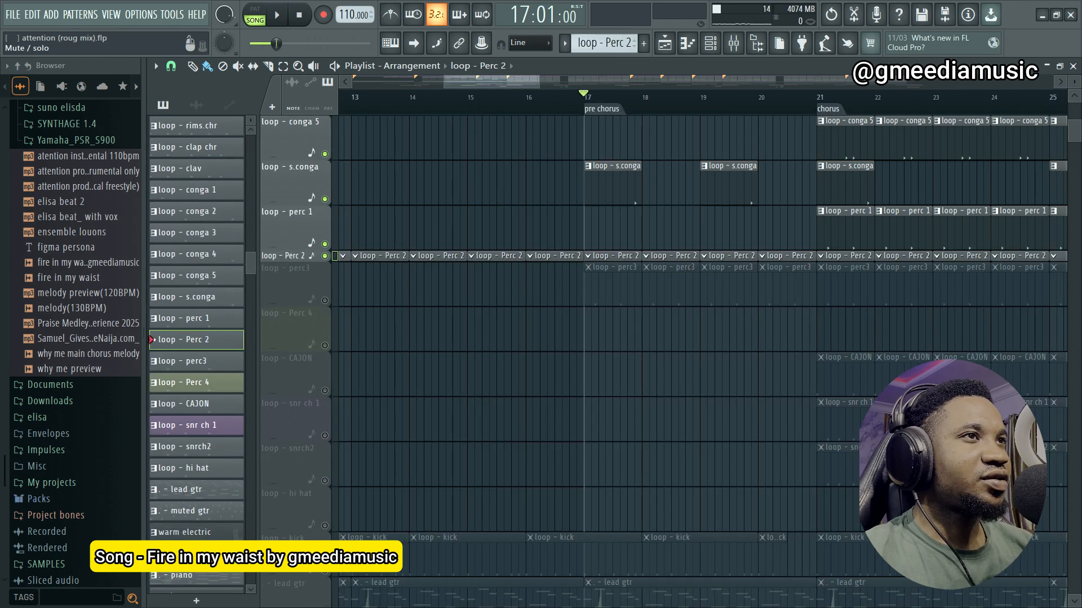
Step: Unmute the loop - perc3 track and audition it from the pre chorus at bar 17 up to the chorus
click(325, 300)
key(space)
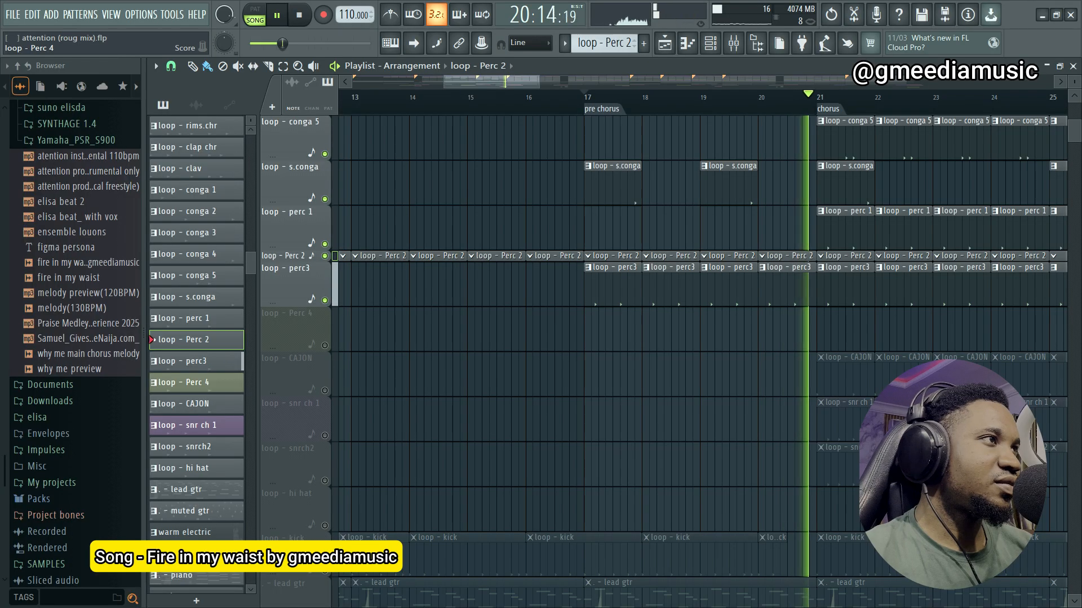
key(space)
Step: Unmute the loop - Perc 4 track and audition it from its first clip at bar 29
scroll(563, 367, down, 3)
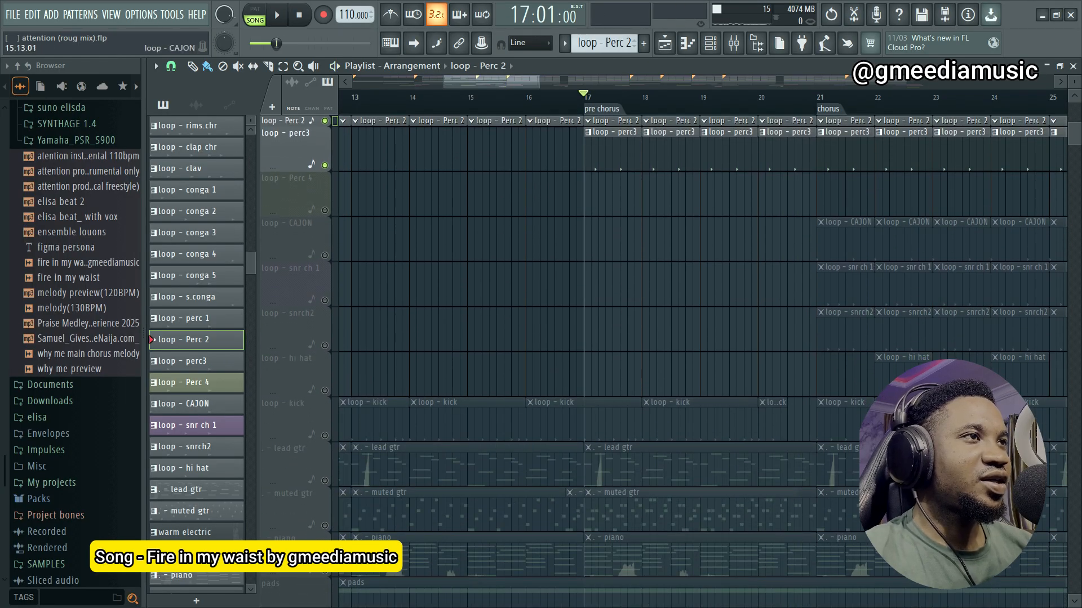
scroll(553, 339, down, 5)
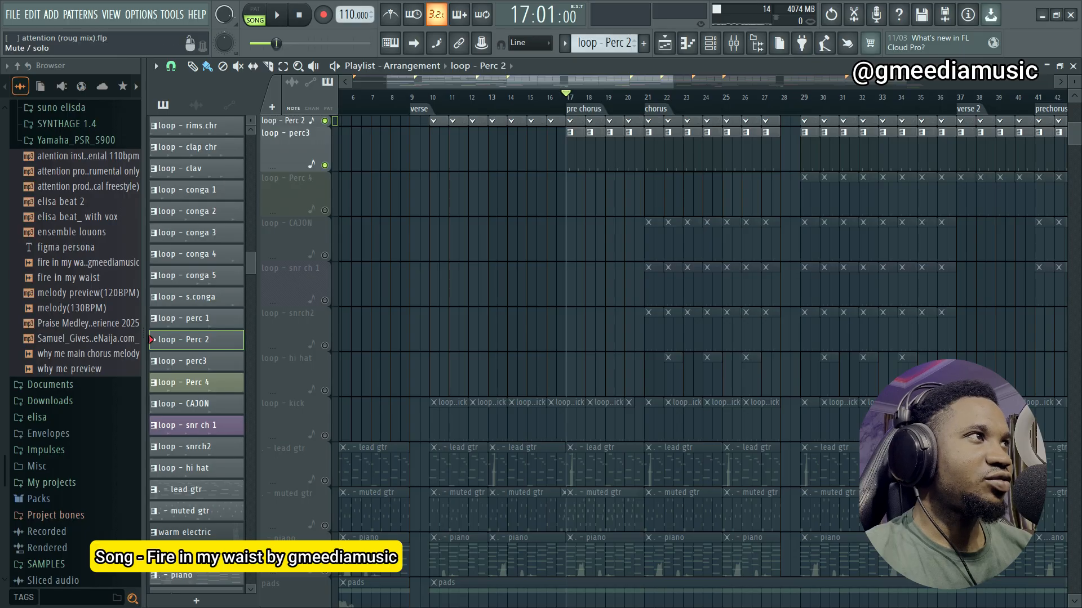
click(324, 210)
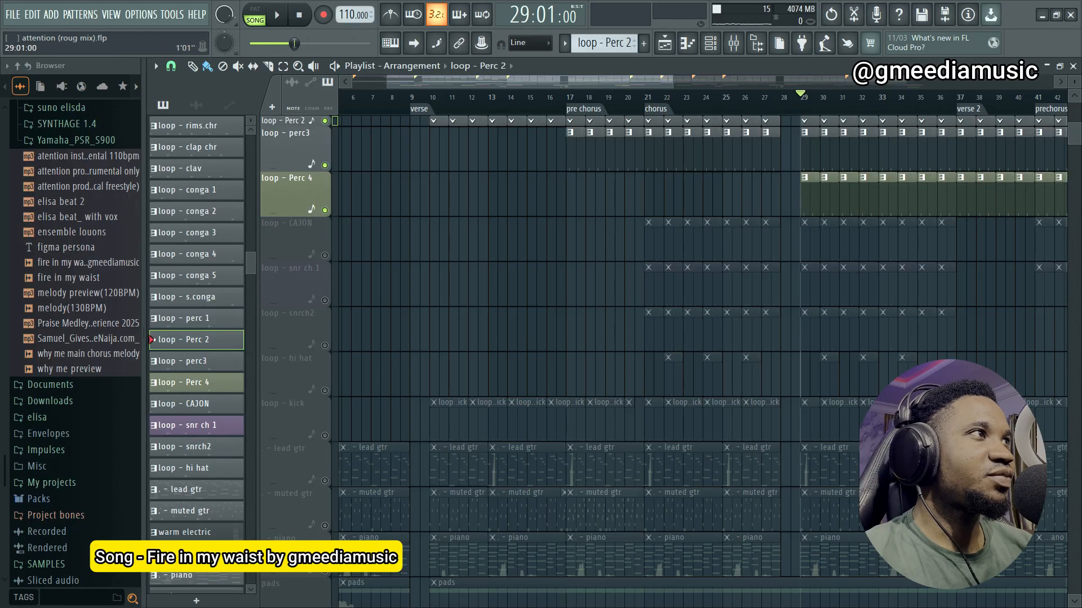
key(space)
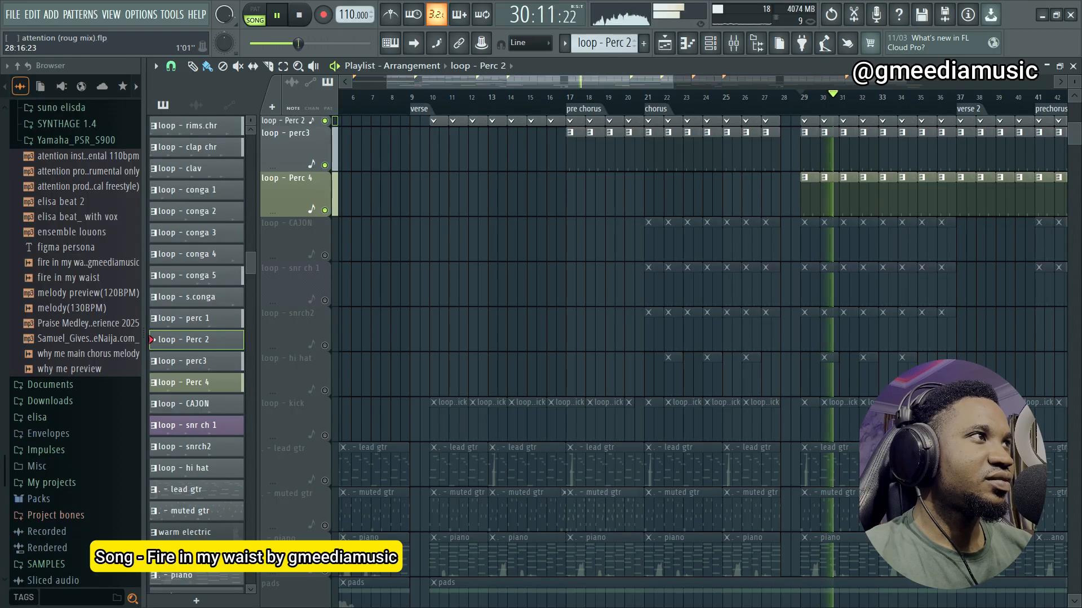
scroll(834, 132, up, 5)
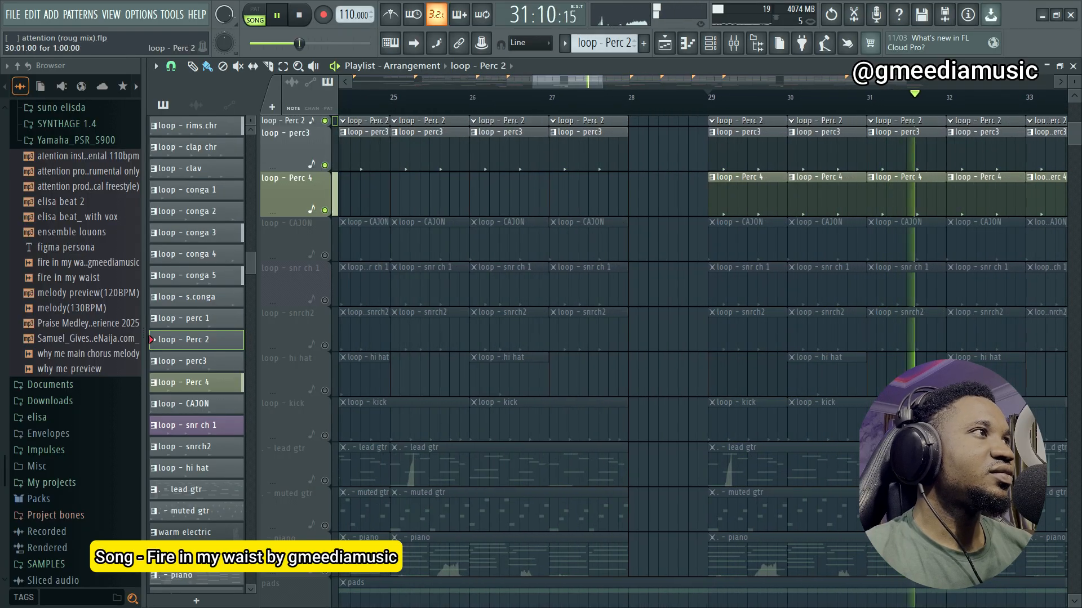
key(space)
Step: Unmute the loop - CAJON track and audition it from just before the chorus at bar 21
scroll(704, 271, down, 6)
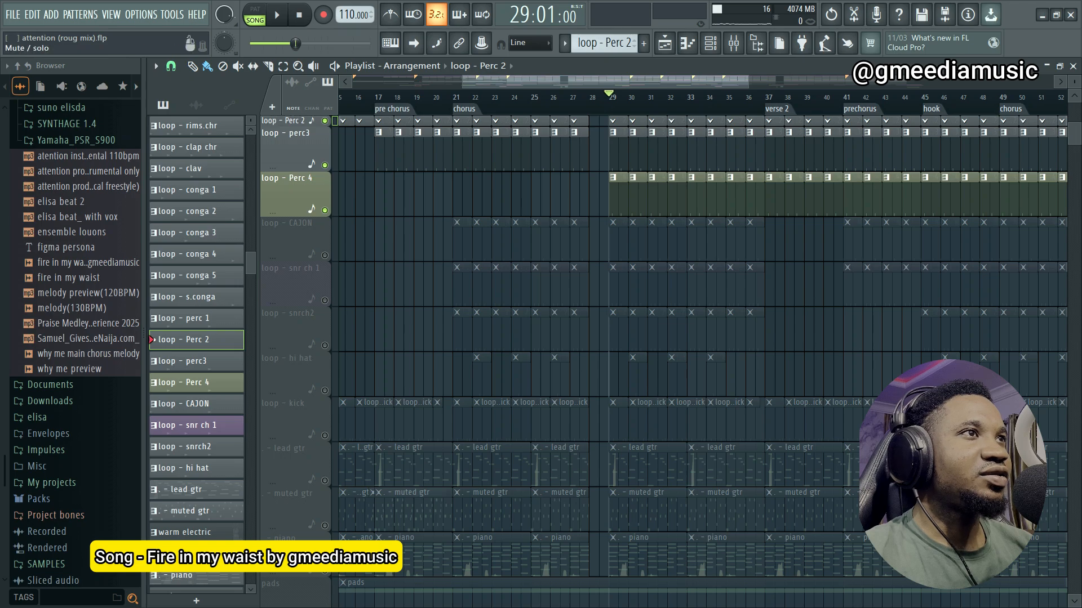
click(325, 255)
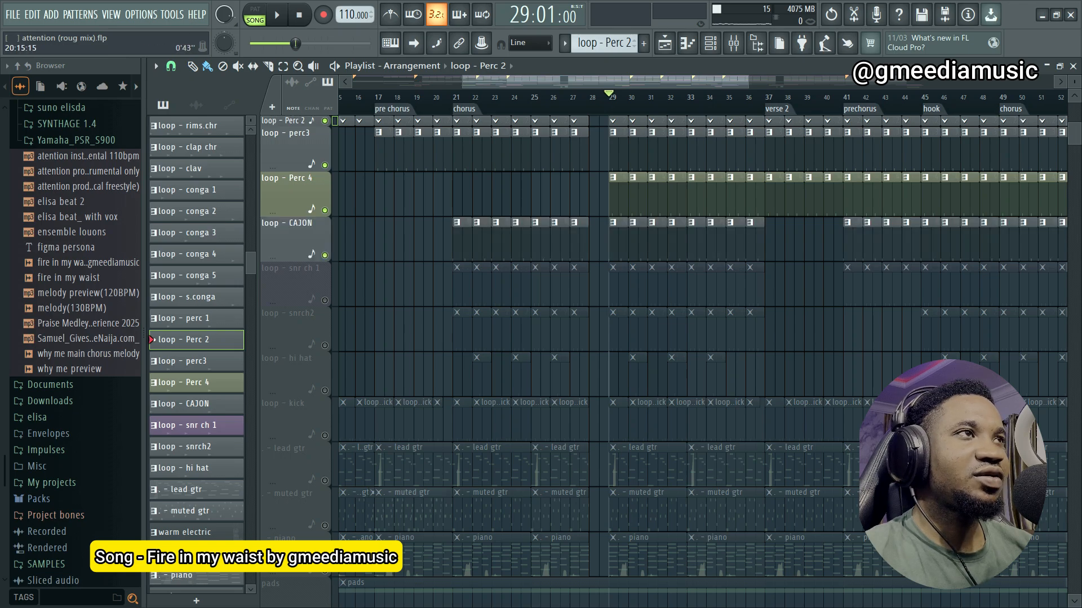
scroll(456, 270, up, 5)
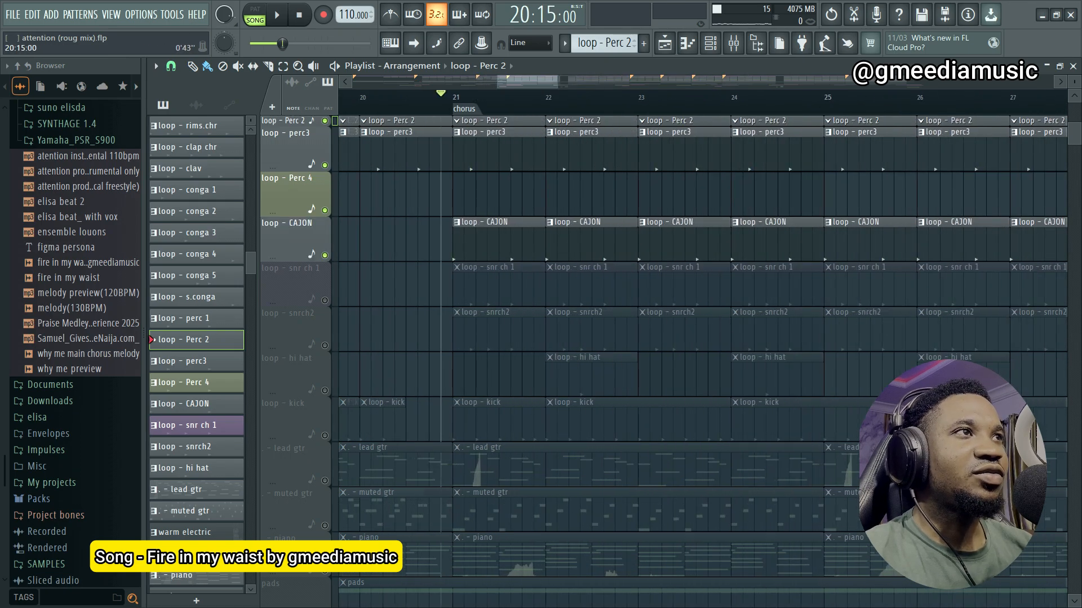
scroll(444, 270, up, 3)
key(space)
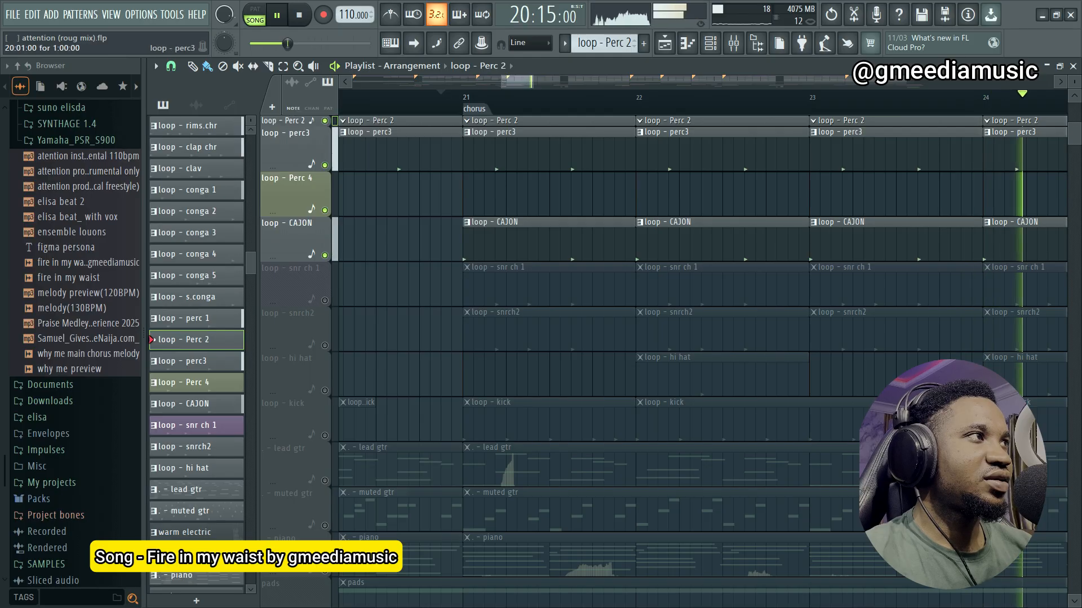
key(space)
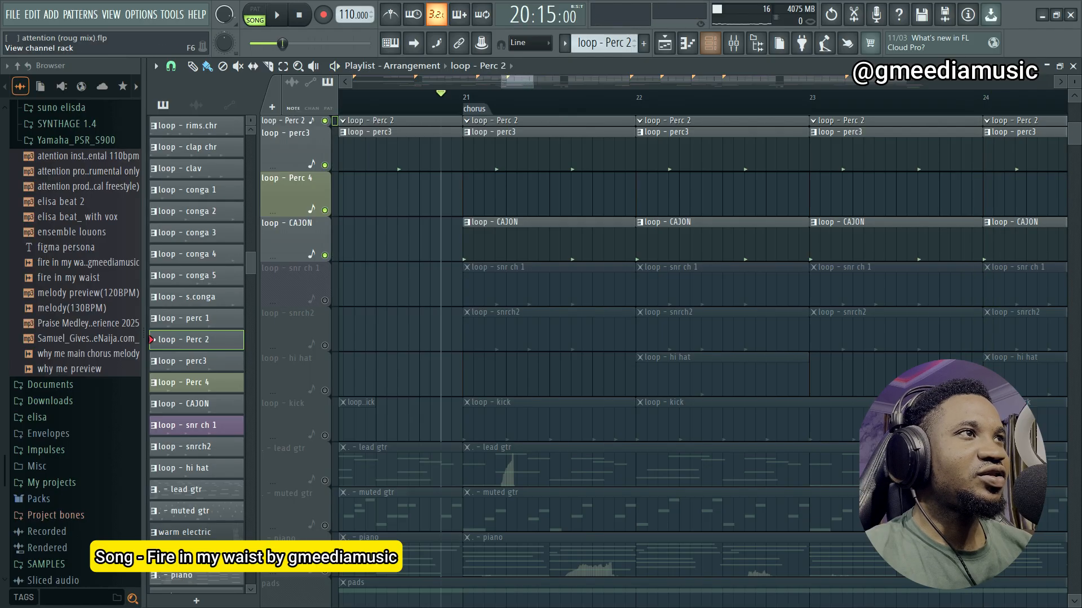
Step: Examine the CAJON channel's sample settings and waveform from the channel rack, closing the rack when finished
click(710, 43)
scroll(653, 366, down, 8)
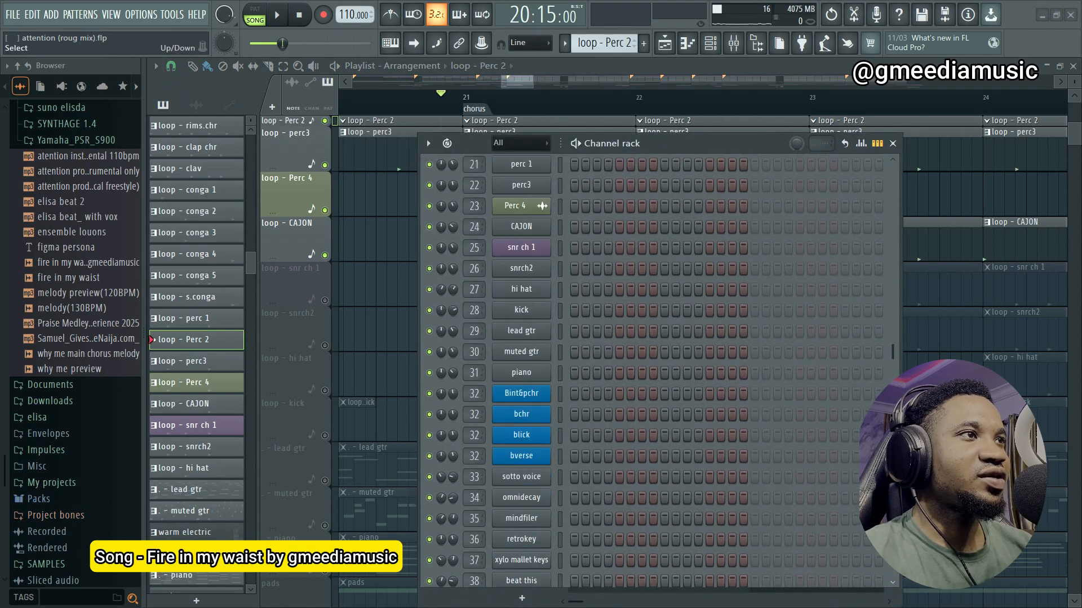
scroll(521, 279, up, 2)
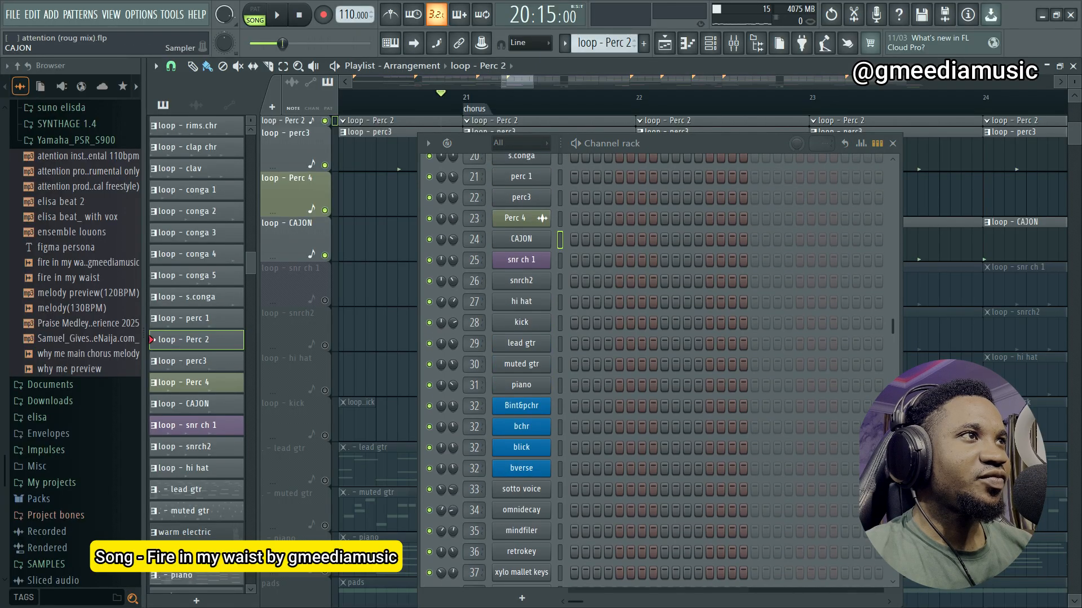
click(521, 239)
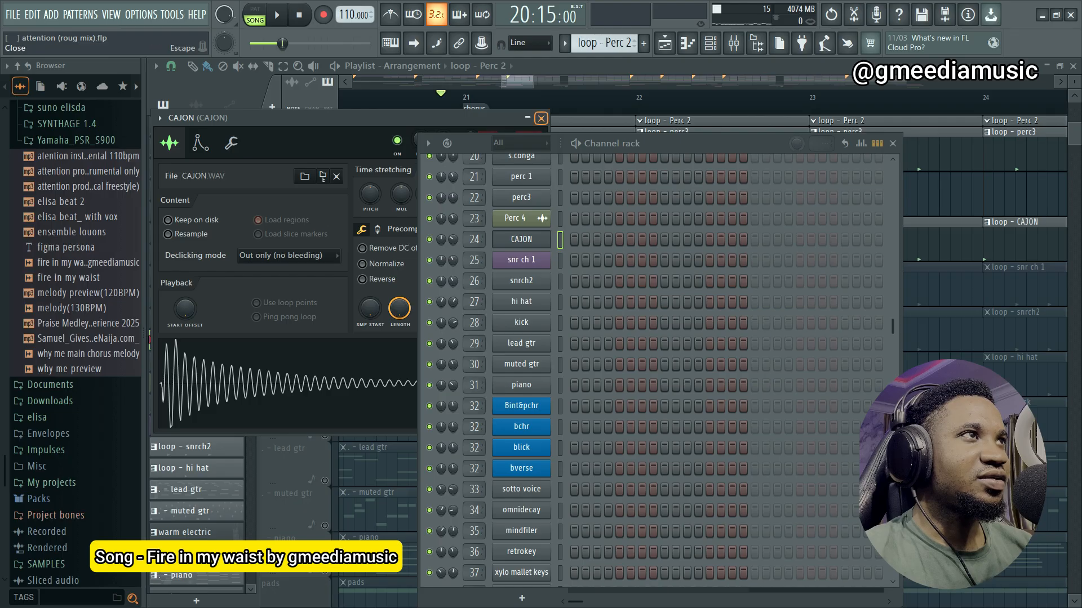
click(893, 143)
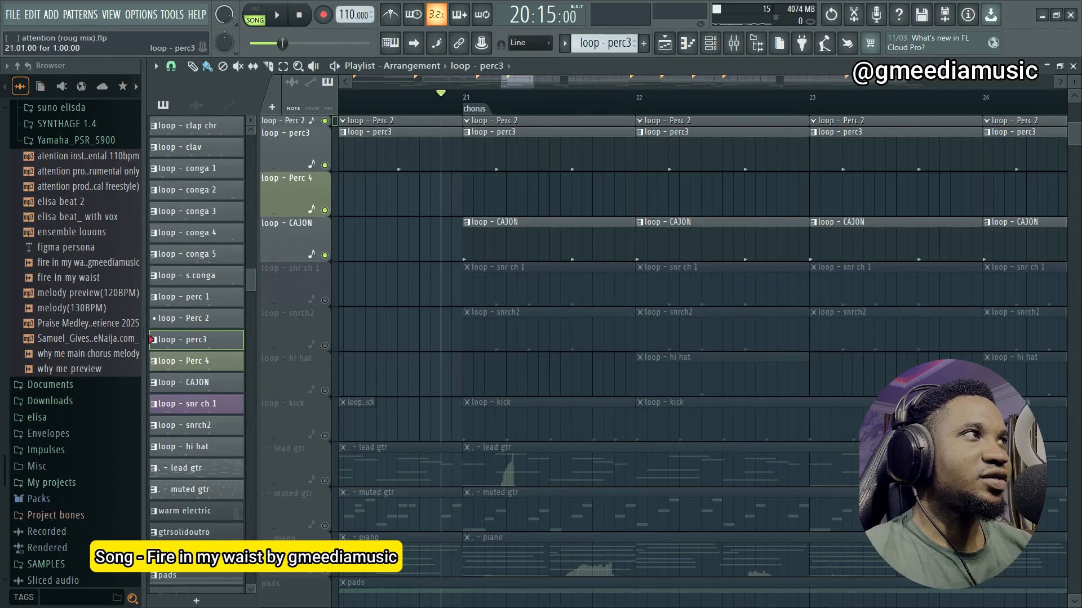
Step: Unmute the loop - snr ch 1 track and audition it with the other percussion from just before the chorus at bar 21
scroll(676, 338, down, 2)
scroll(676, 338, down, 1)
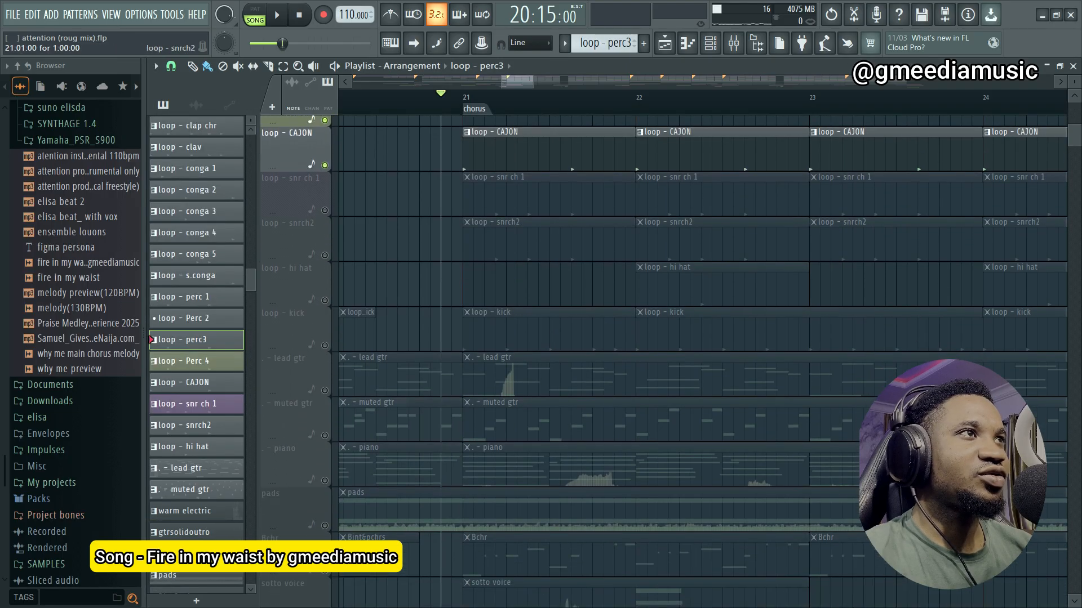
click(325, 210)
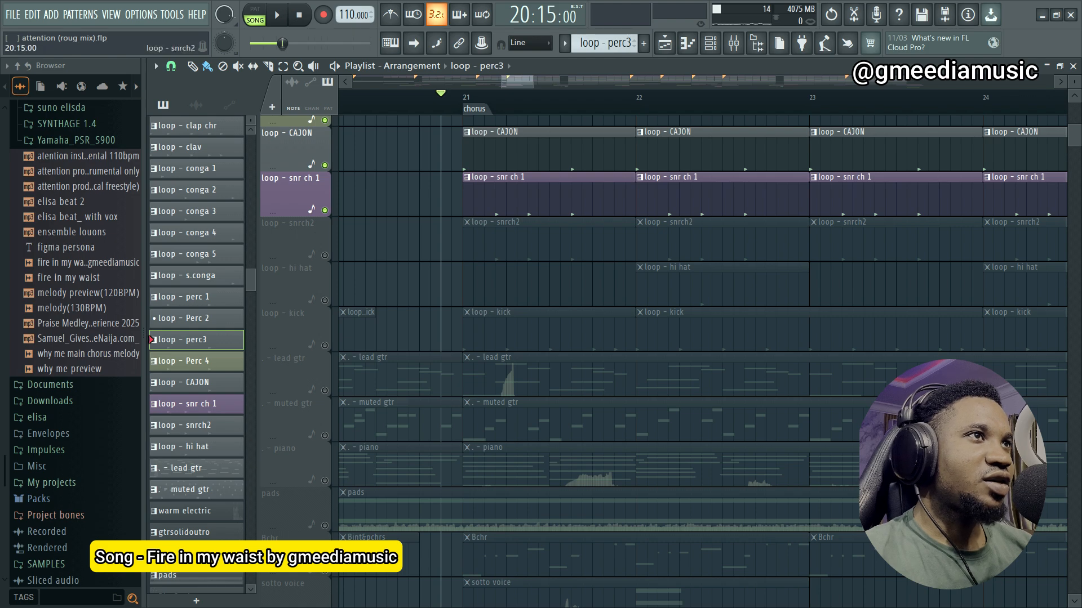
scroll(462, 338, up, 2)
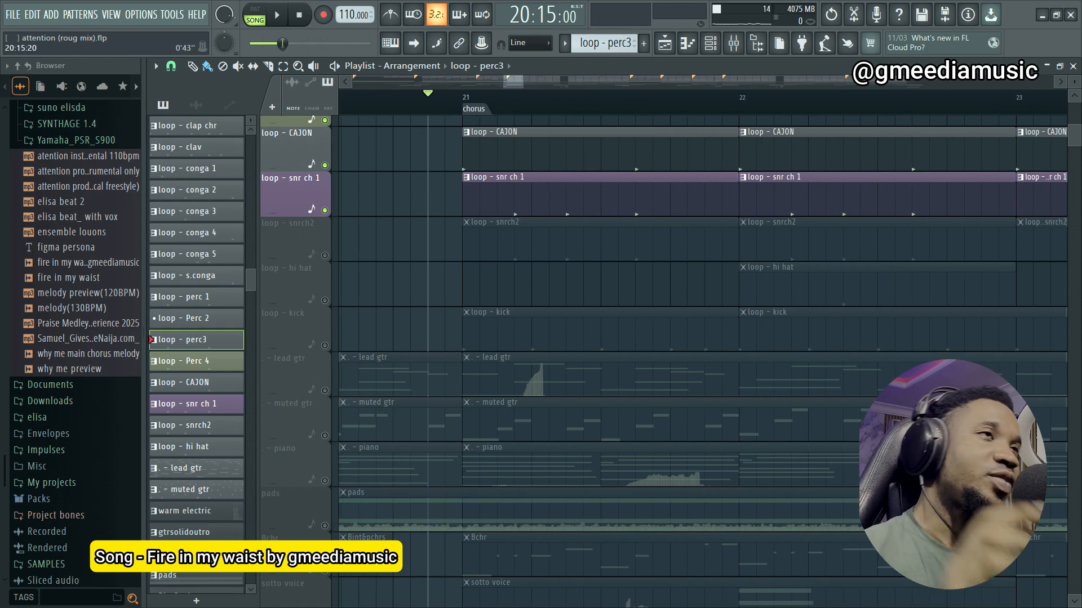
scroll(462, 338, down, 2)
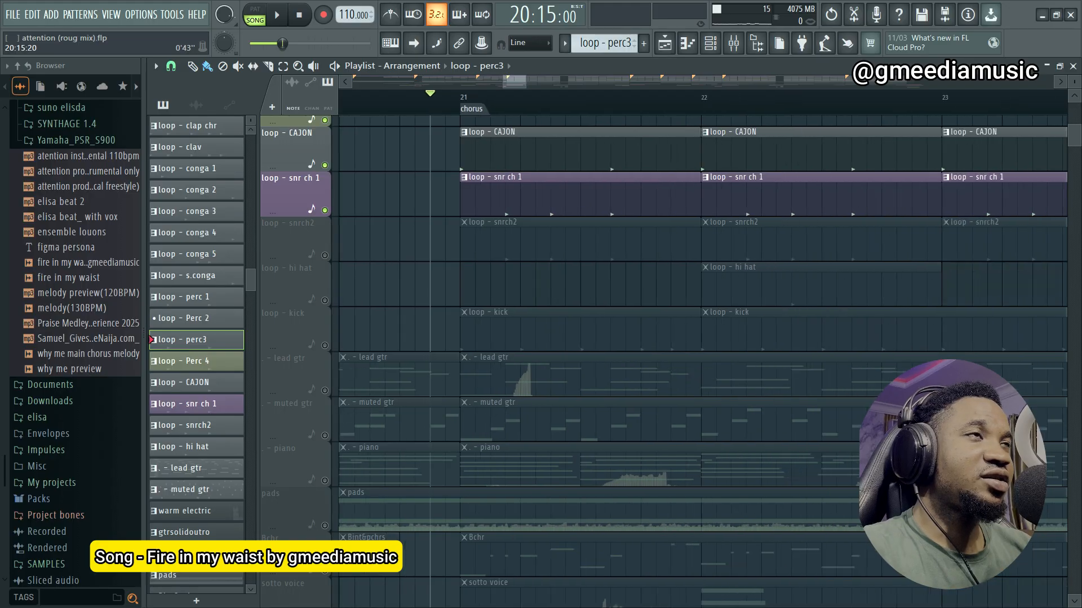
scroll(462, 338, up, 2)
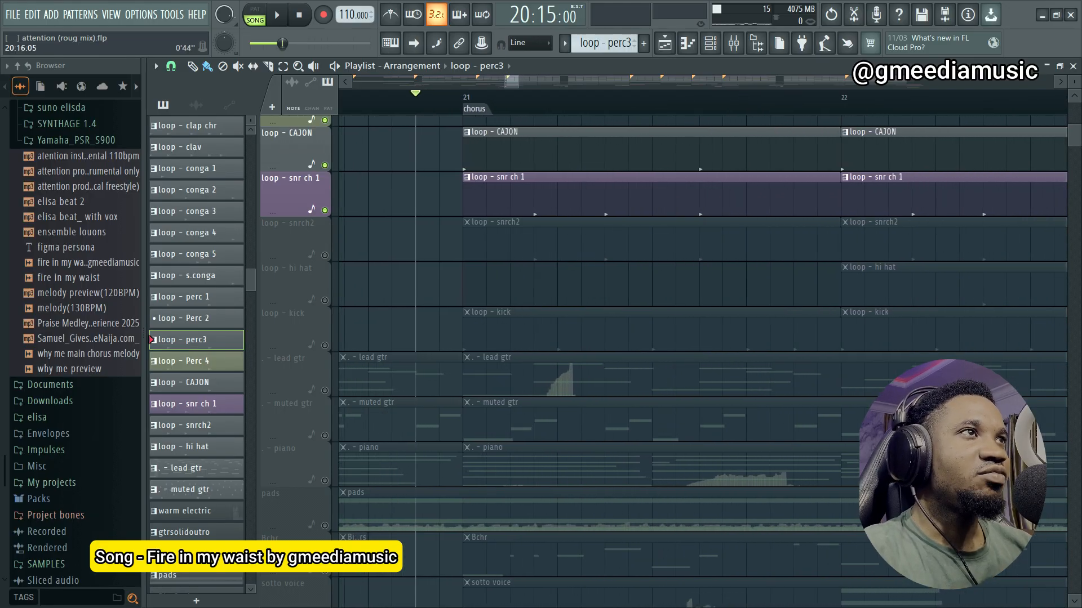
scroll(446, 338, down, 2)
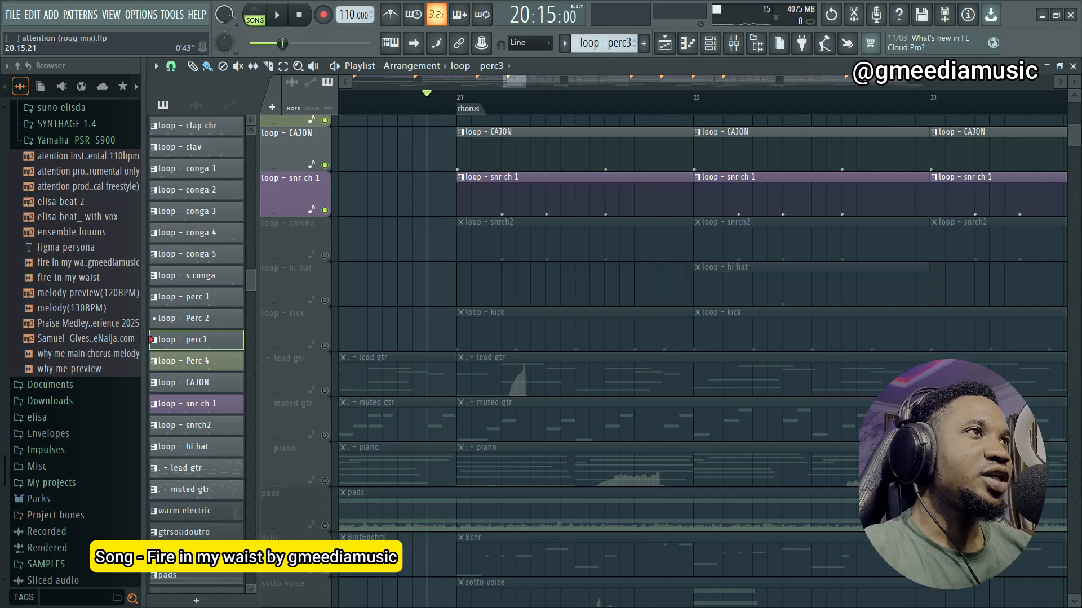
scroll(446, 338, up, 2)
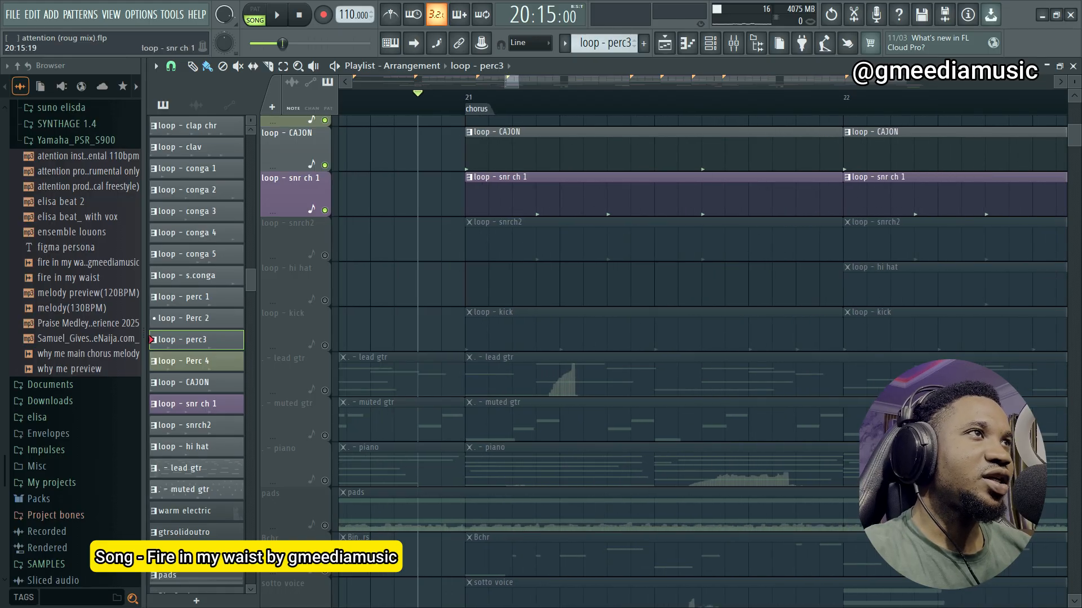
key(space)
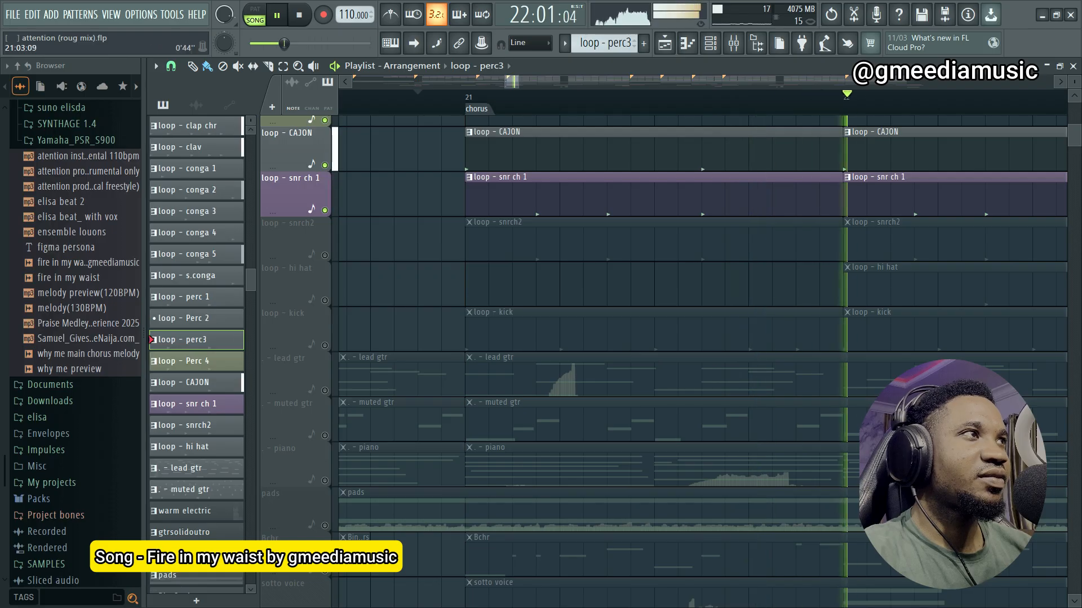
scroll(534, 338, up, 1)
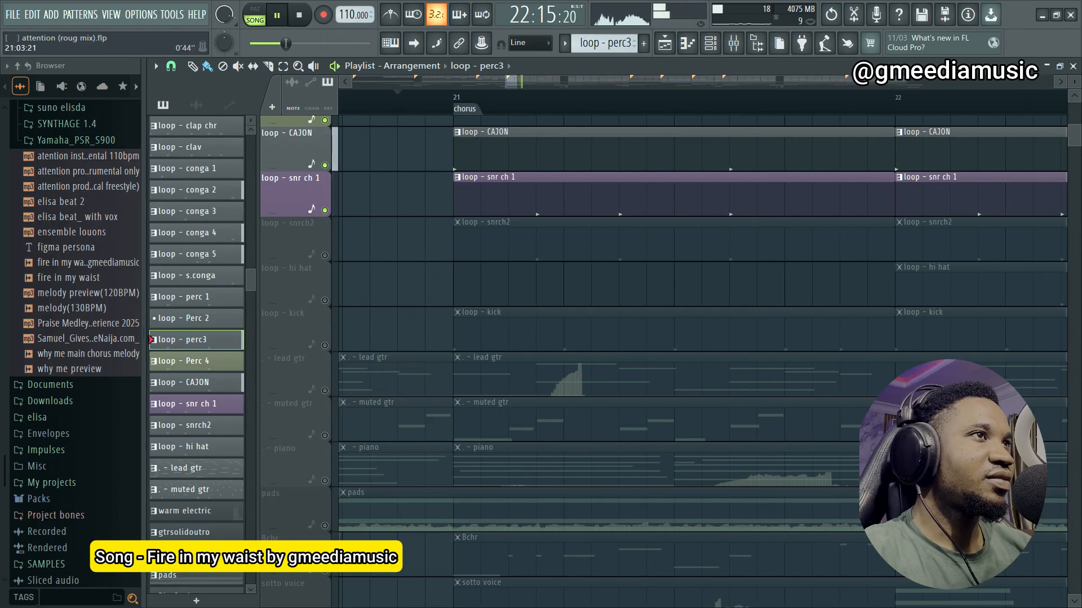
scroll(540, 338, down, 8)
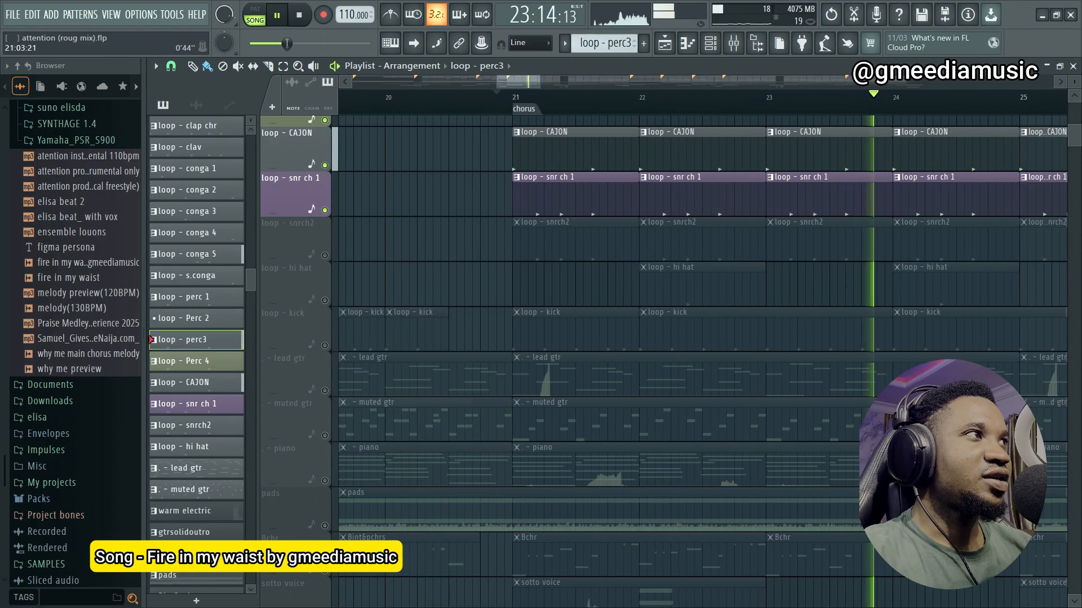
key(space)
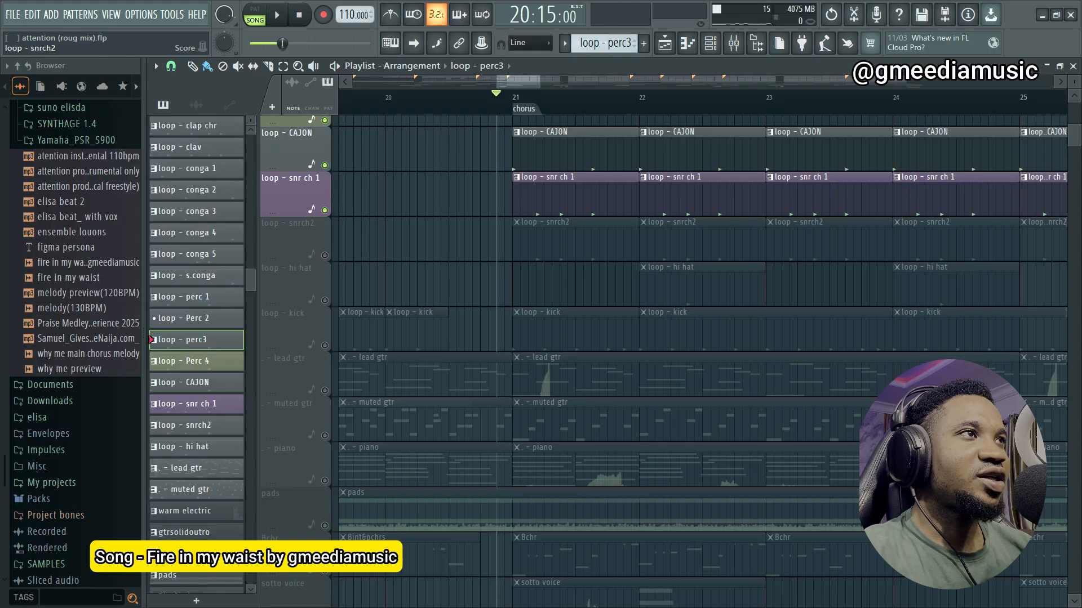
Step: Unmute the loop - snrch2 track and audition it layered with snr ch 1 from just before the chorus
click(324, 256)
key(space)
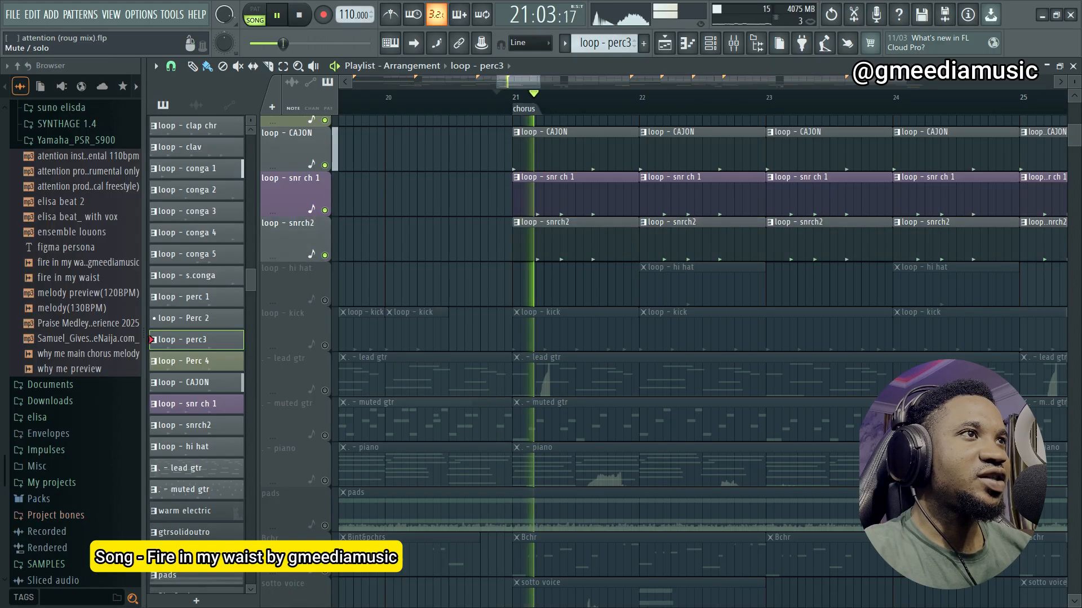
key(space)
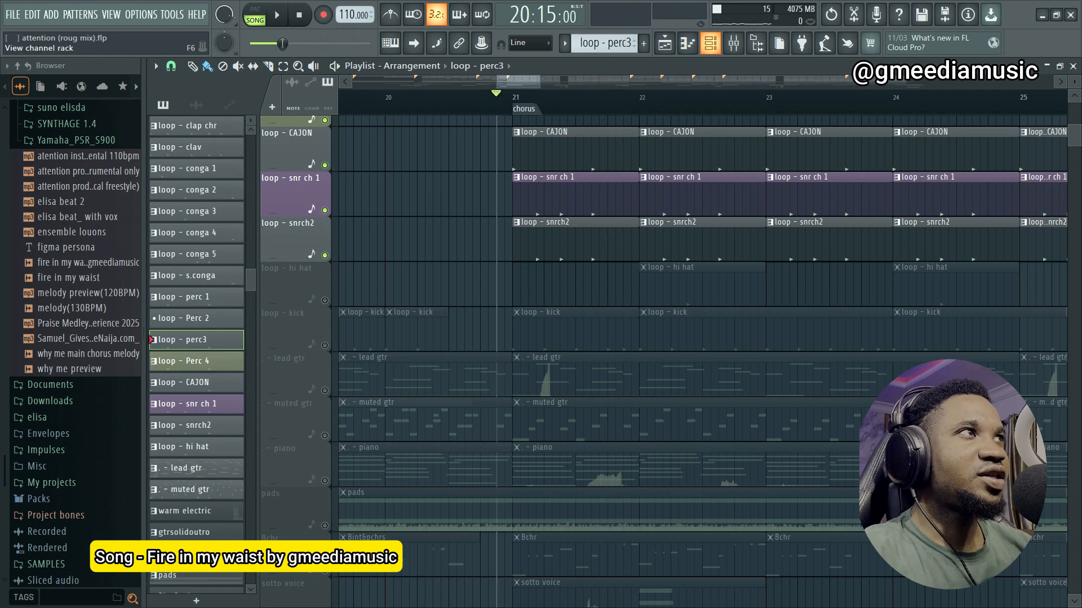
Step: Examine the sample settings and waveforms of the snr ch 1 and snrch2 channels from the channel rack
click(710, 43)
scroll(521, 302, up, 3)
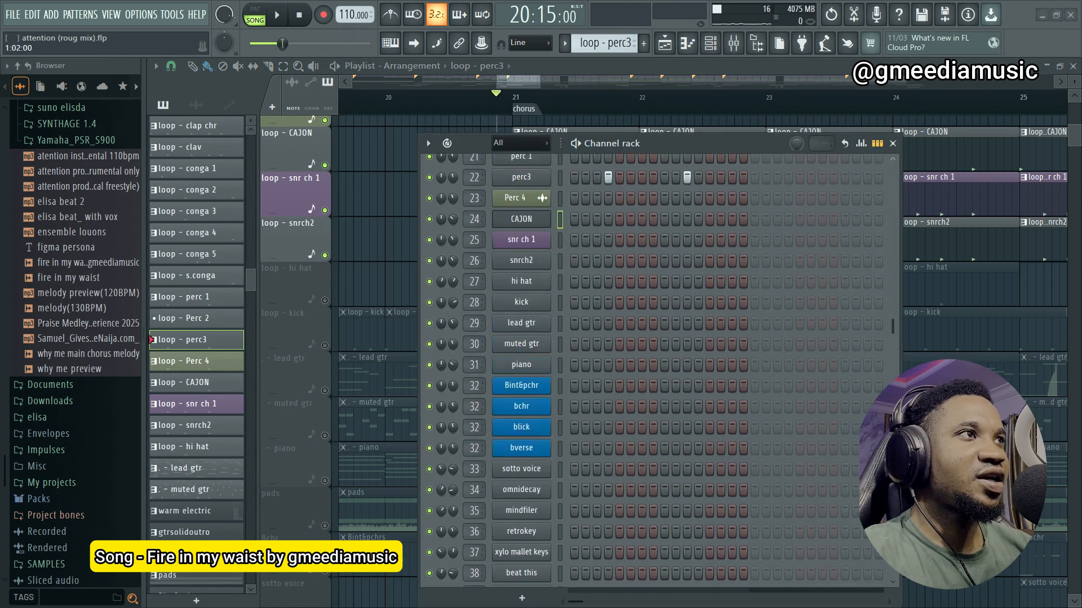
click(522, 323)
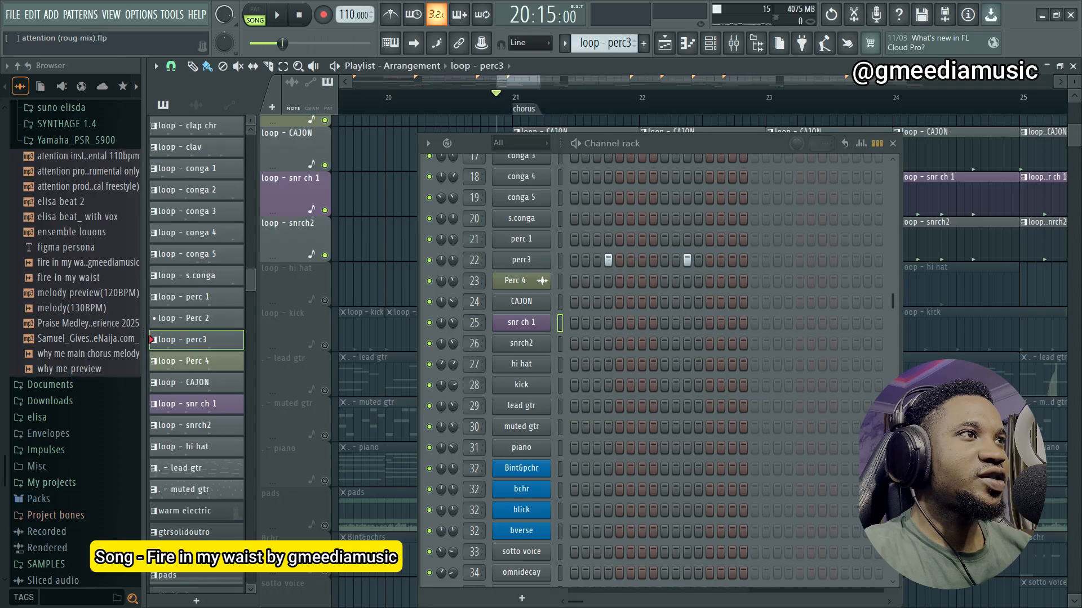
click(521, 322)
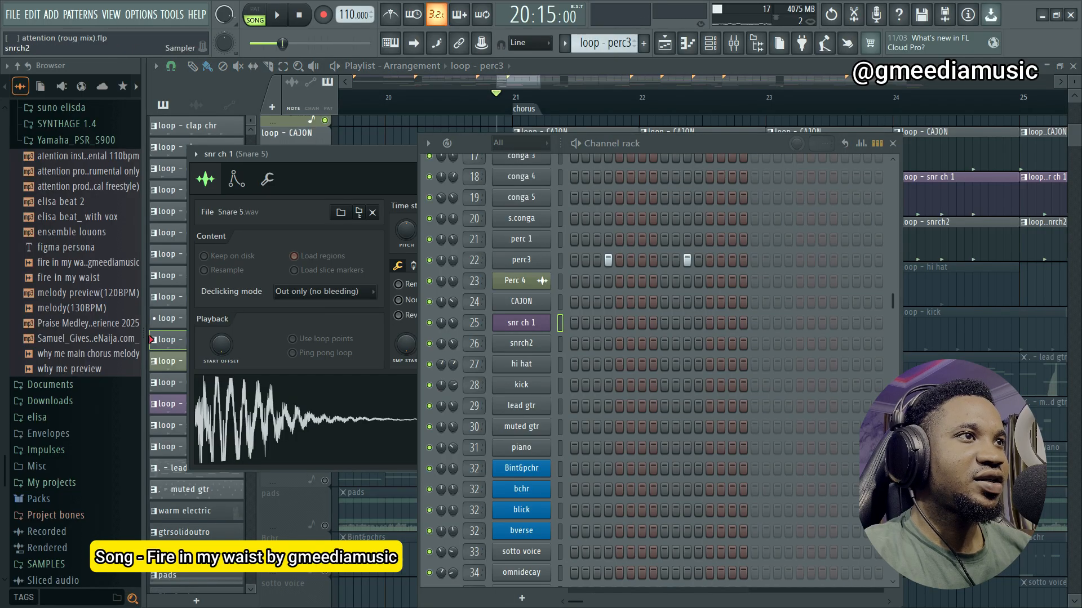
click(521, 343)
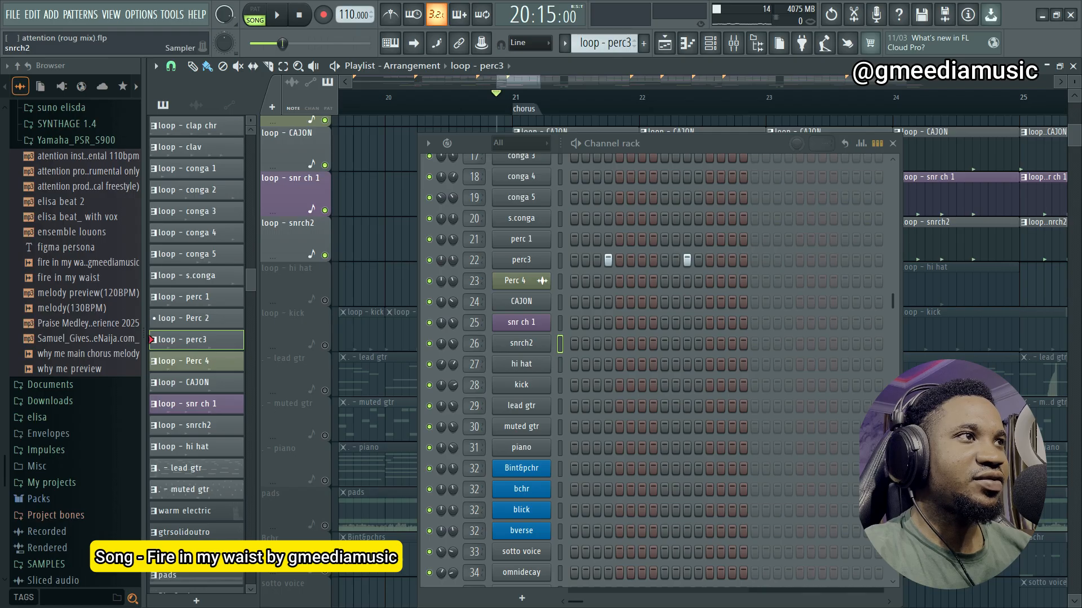
click(521, 343)
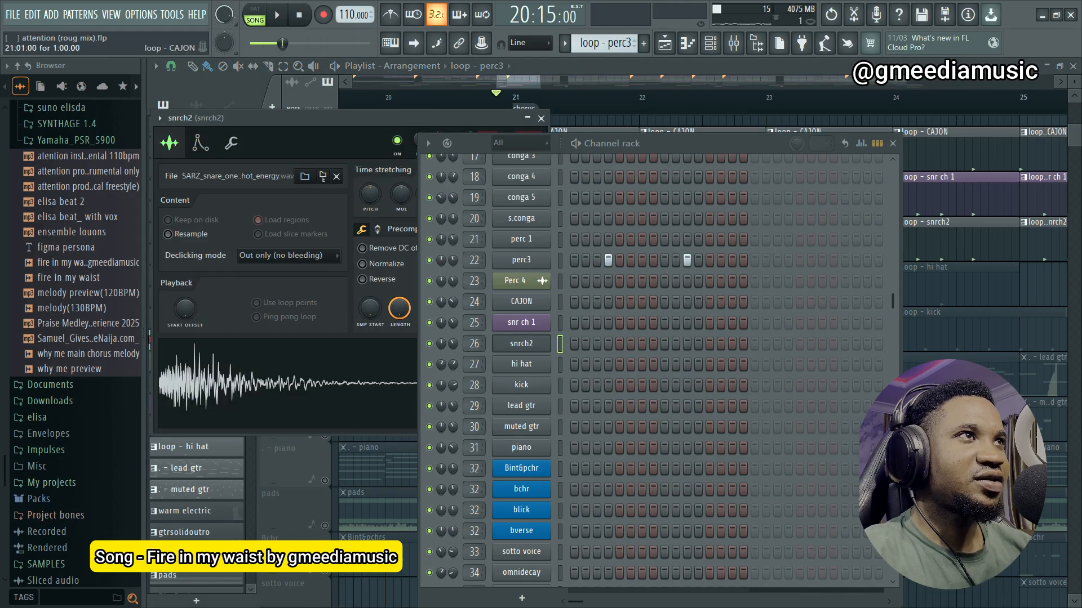
click(541, 118)
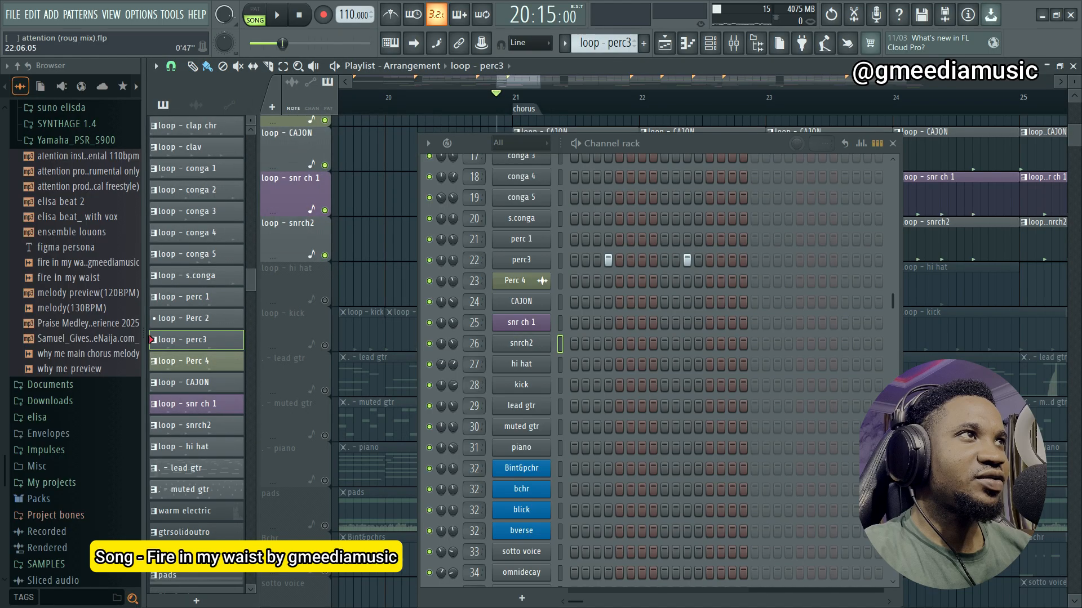
Step: Audition the Snare 5 mixer track in solo from just before the chorus, removing the solo when finished
click(733, 44)
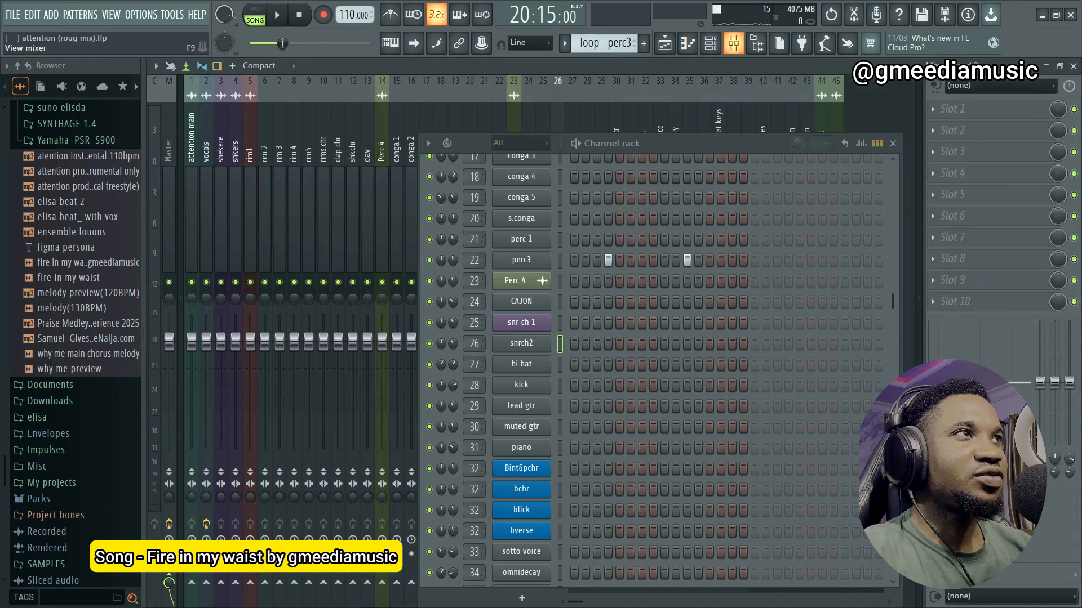
click(892, 143)
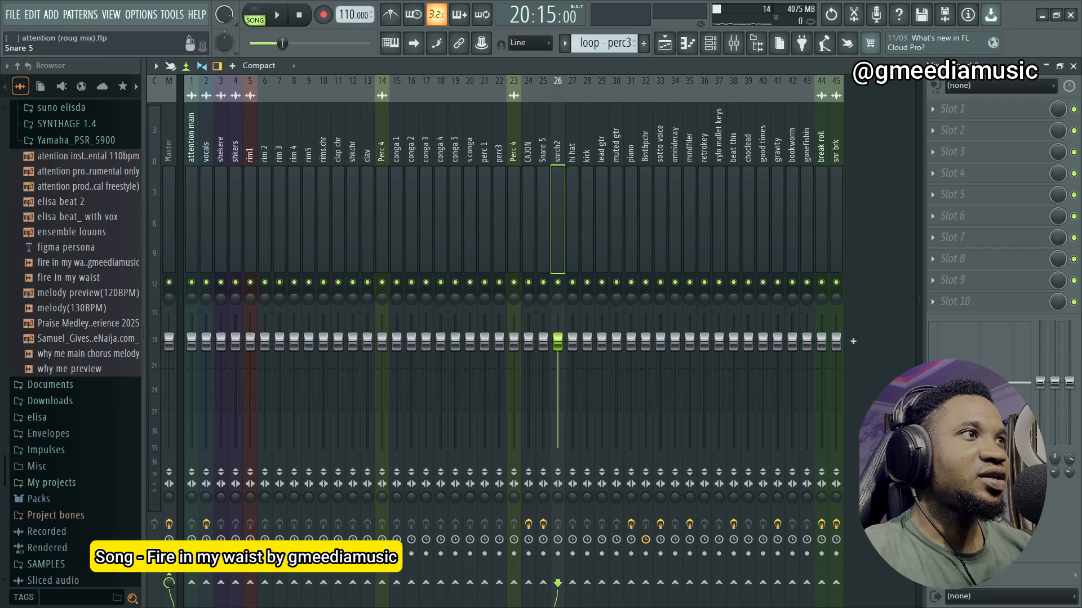
click(543, 220)
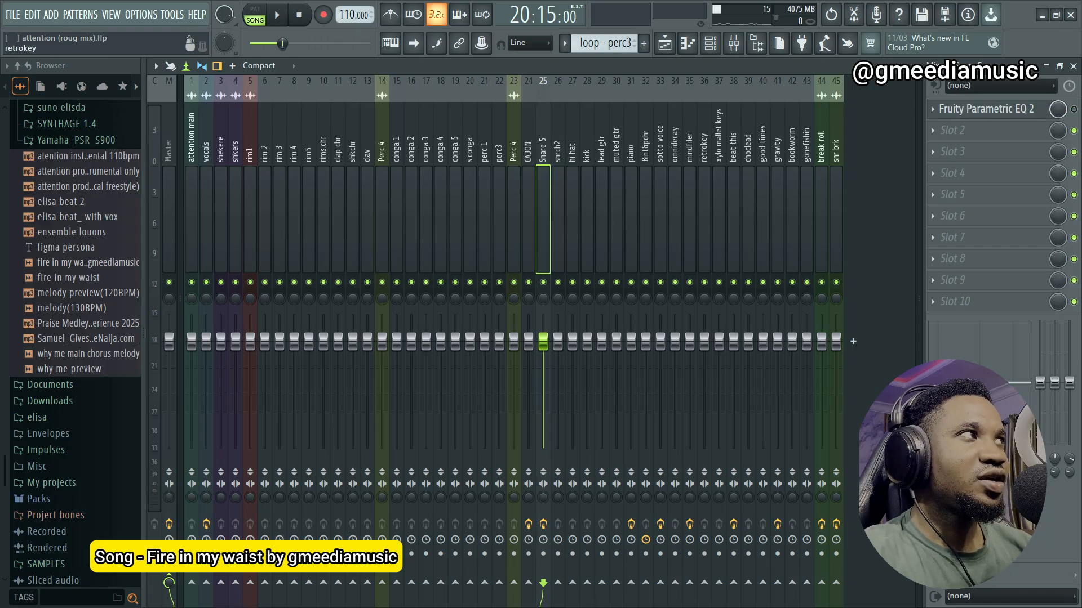
right_click(543, 282)
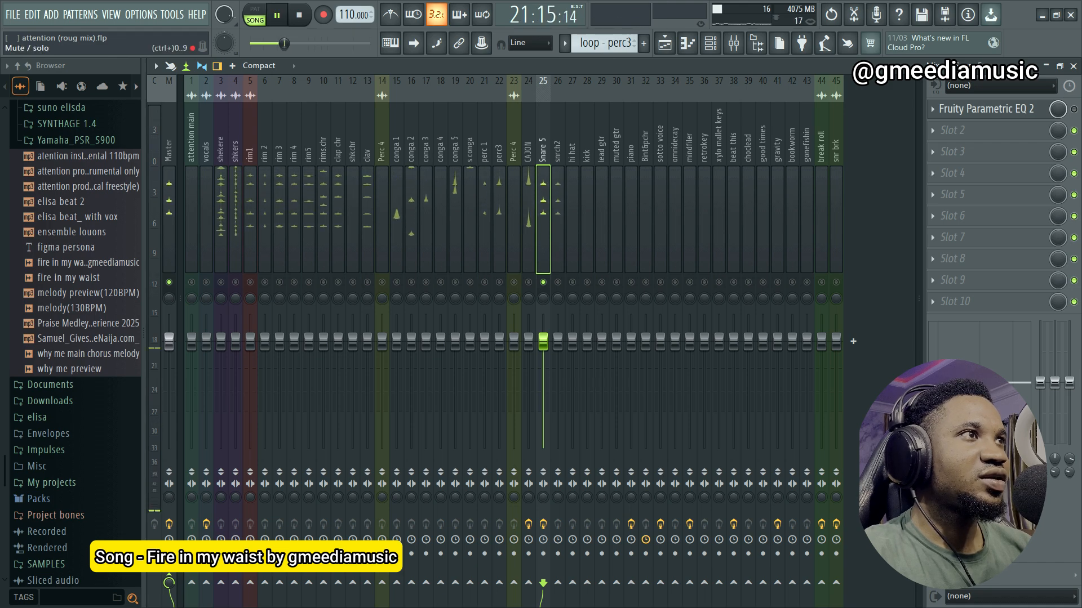
key(space)
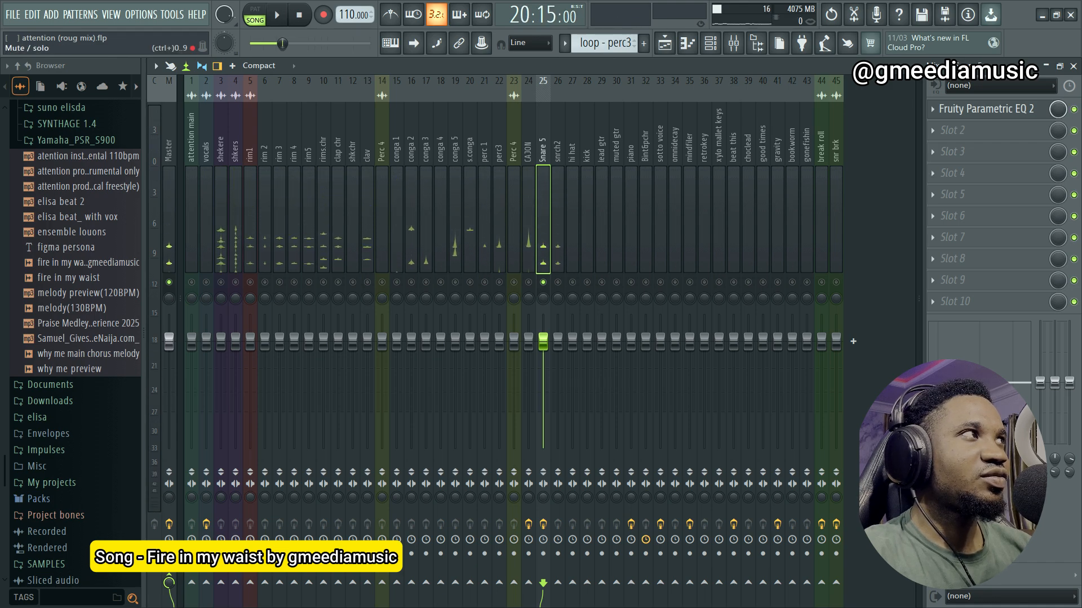
key(space)
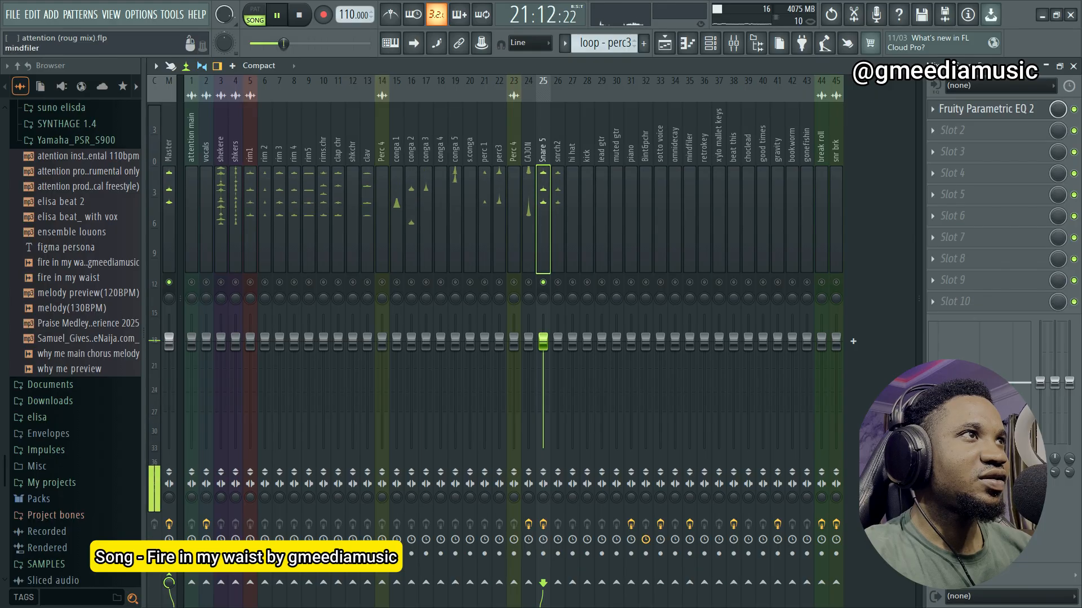
key(space)
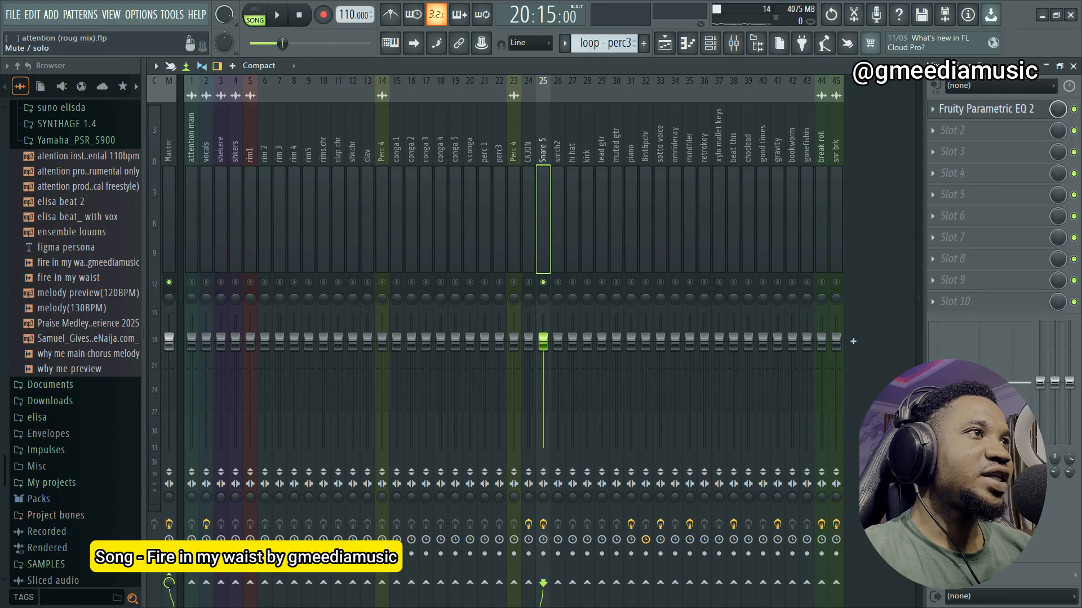
right_click(543, 282)
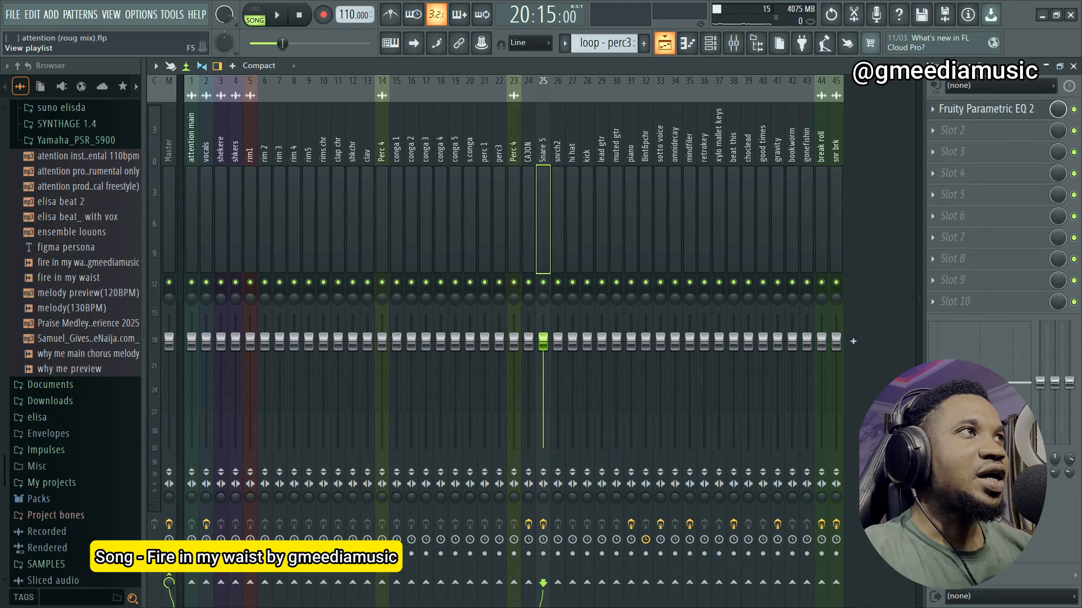
Step: Unmute the loop - hi hat track in the playlist and audition it with the percussion from just before the chorus
click(664, 43)
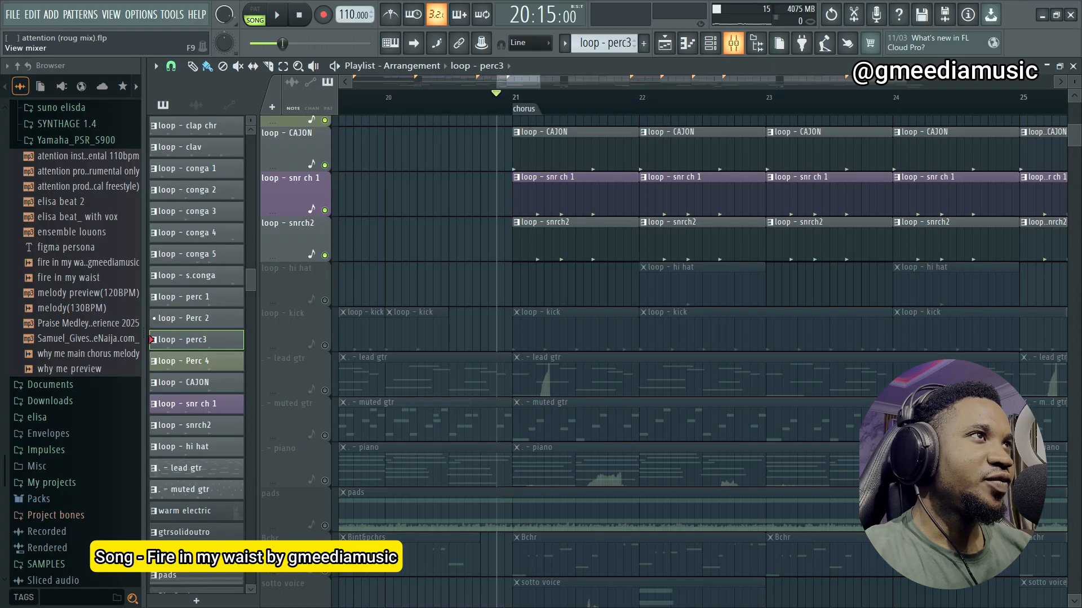
click(733, 43)
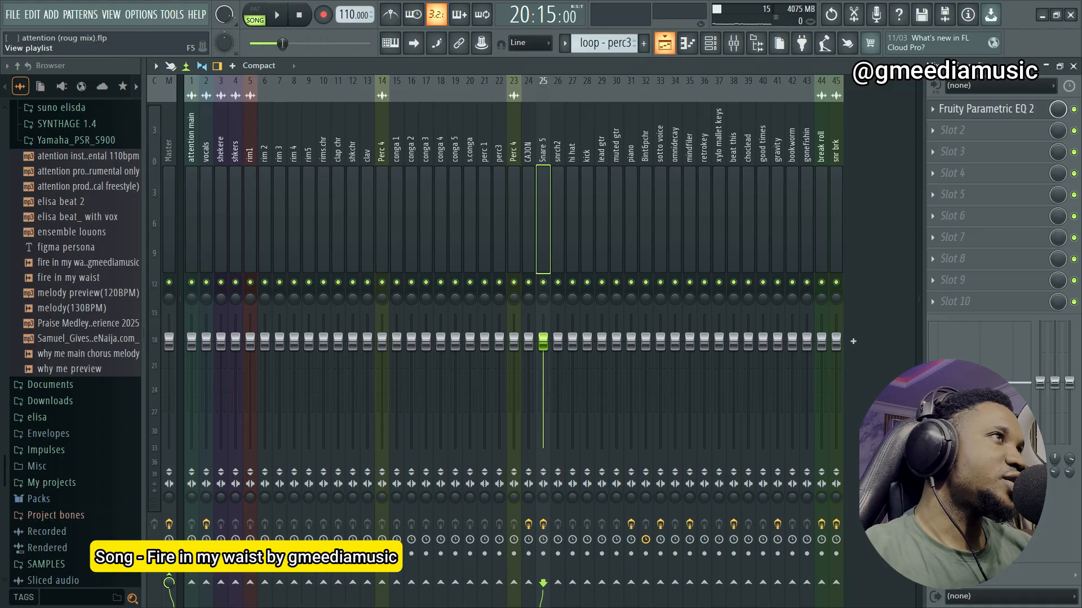
click(664, 42)
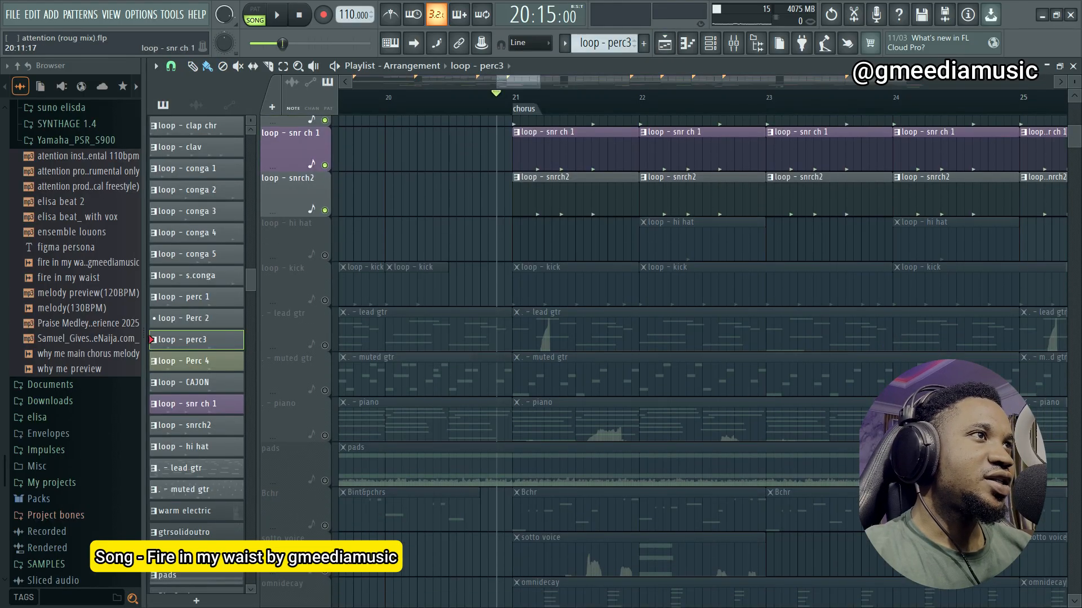
click(324, 255)
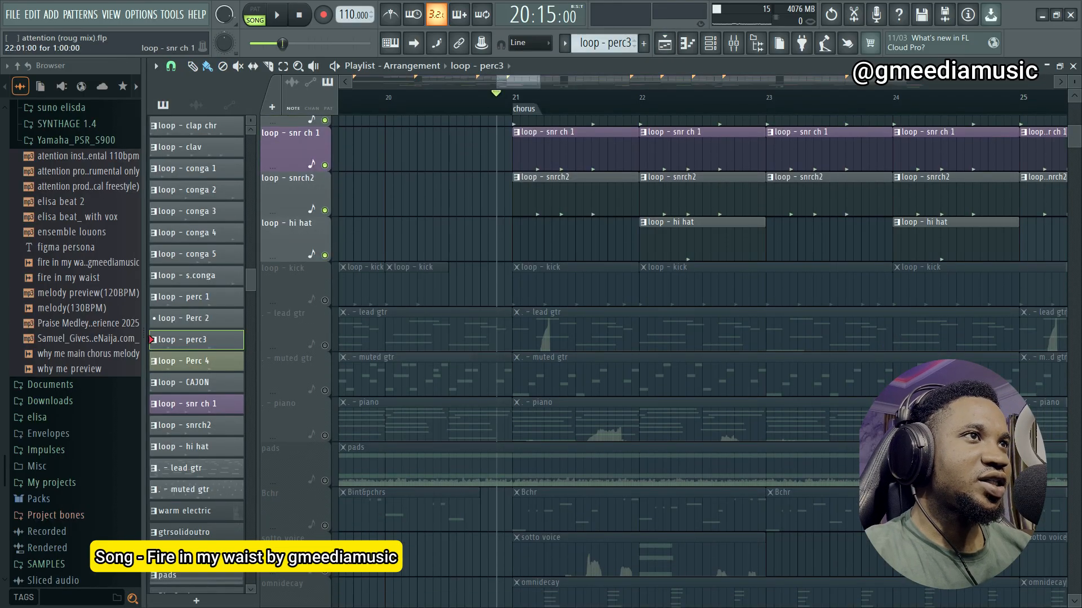
key(space)
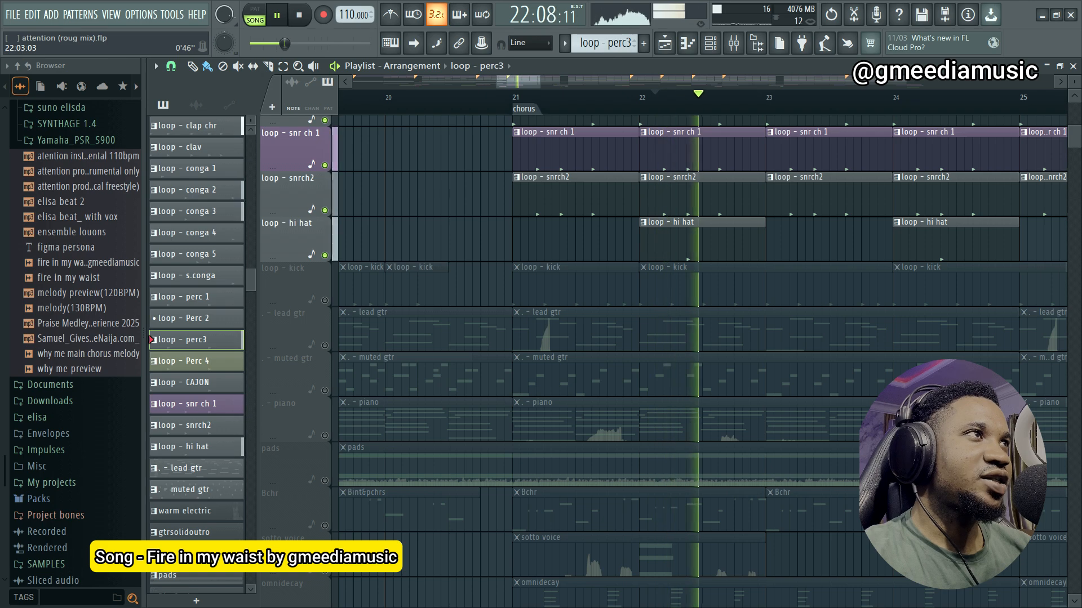
scroll(701, 338, down, 2)
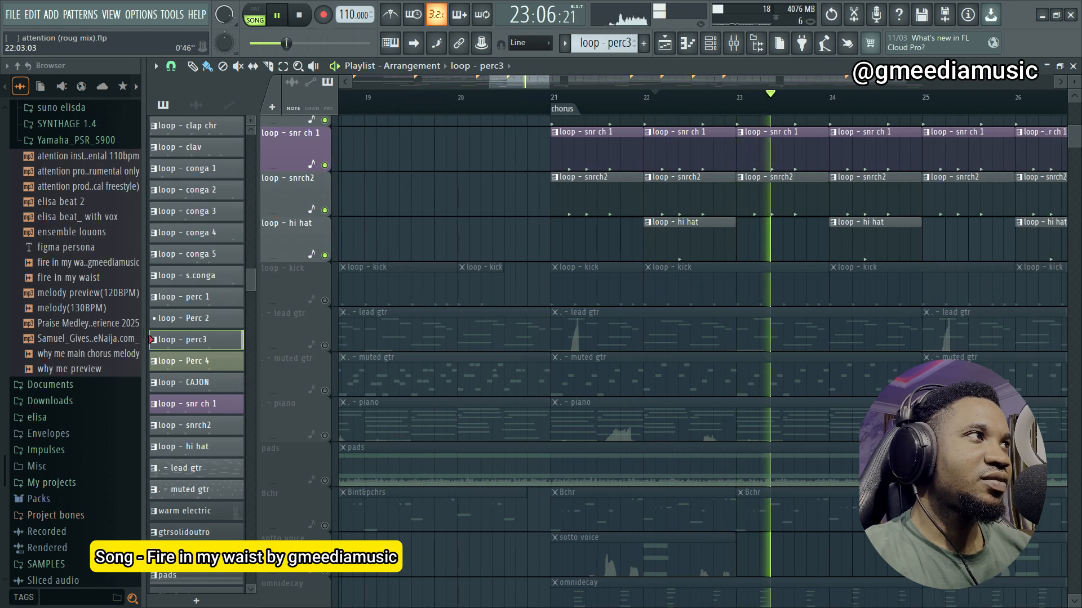
key(space)
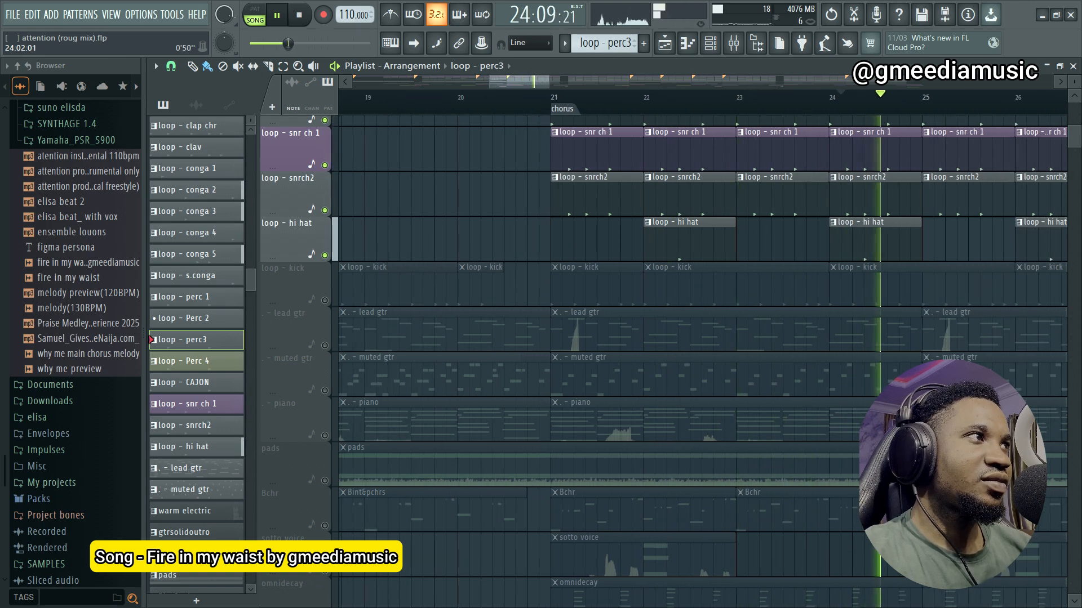
Step: Unmute the loop - kick track and audition it with the other percussion from bar 24
click(325, 301)
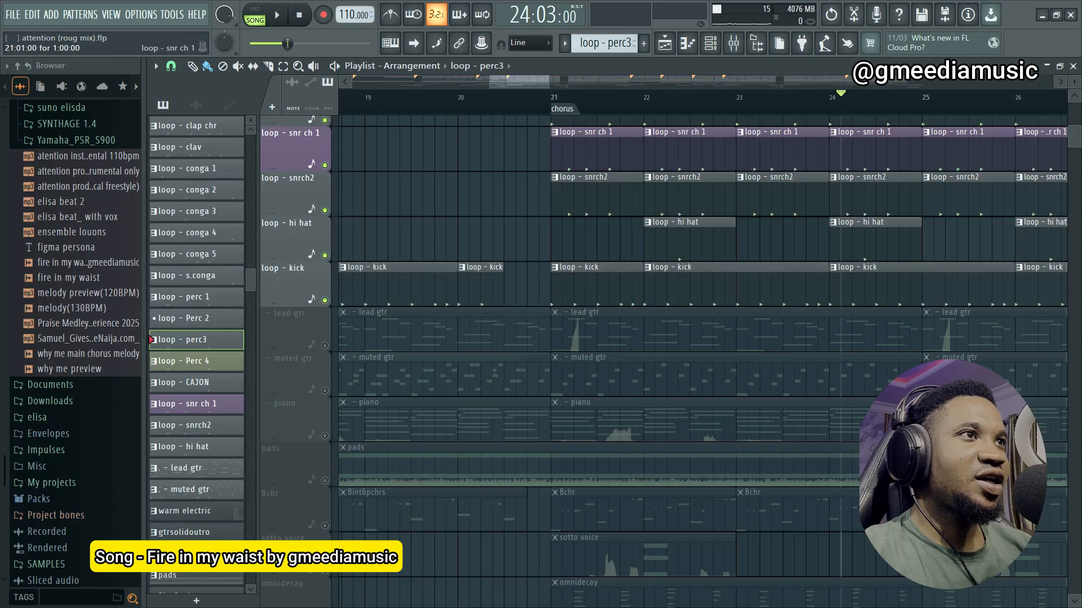
scroll(563, 338, up, 10)
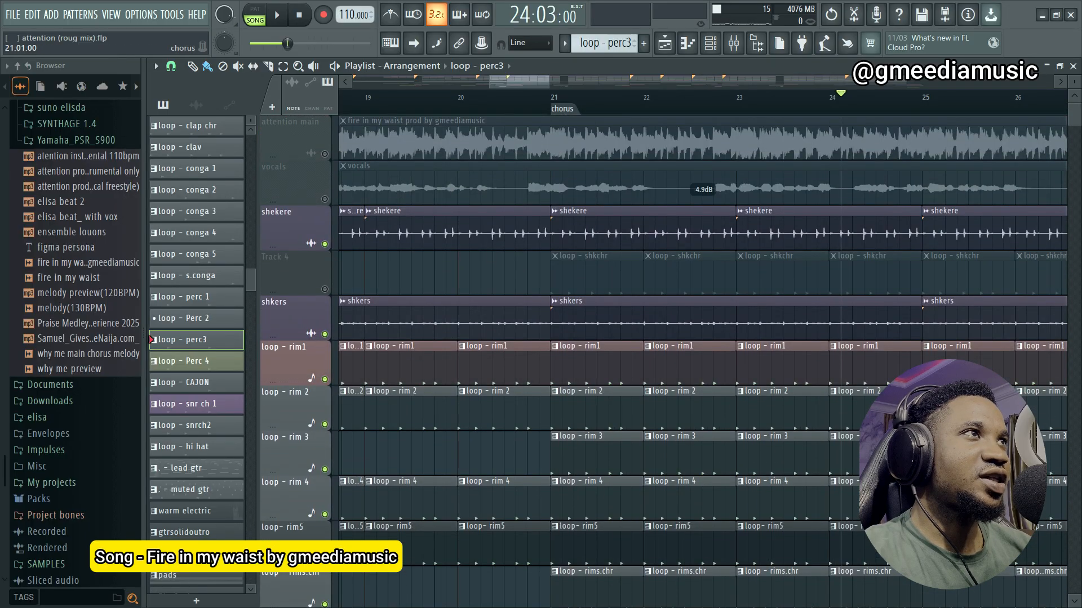
key(space)
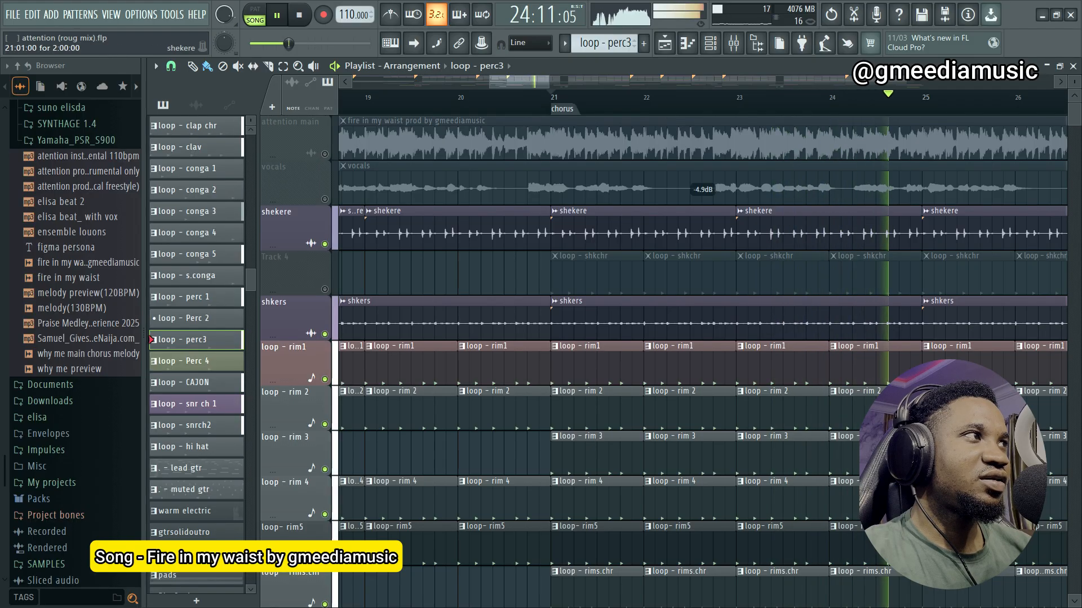
key(space)
Step: Unmute Track 4 with the loop - shkchr clips and audition it in the mix from the chorus at bar 21
click(324, 289)
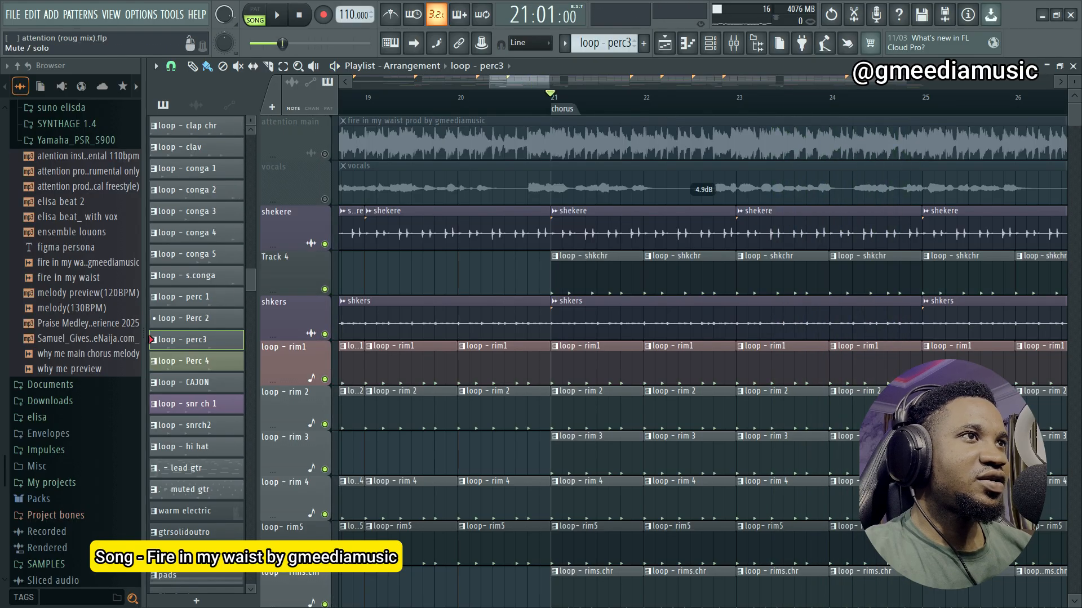
key(space)
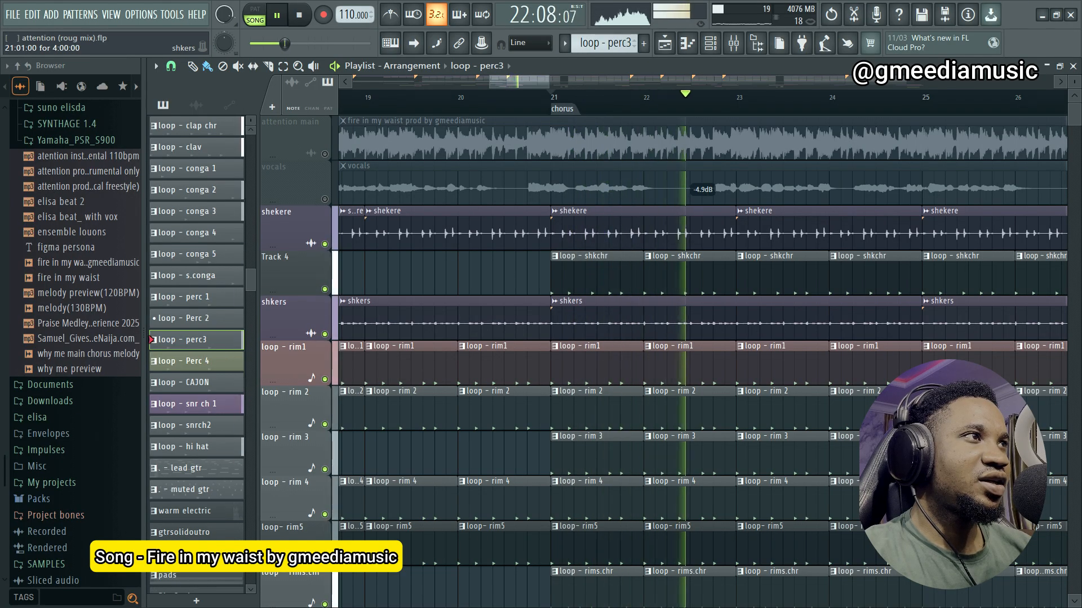
key(space)
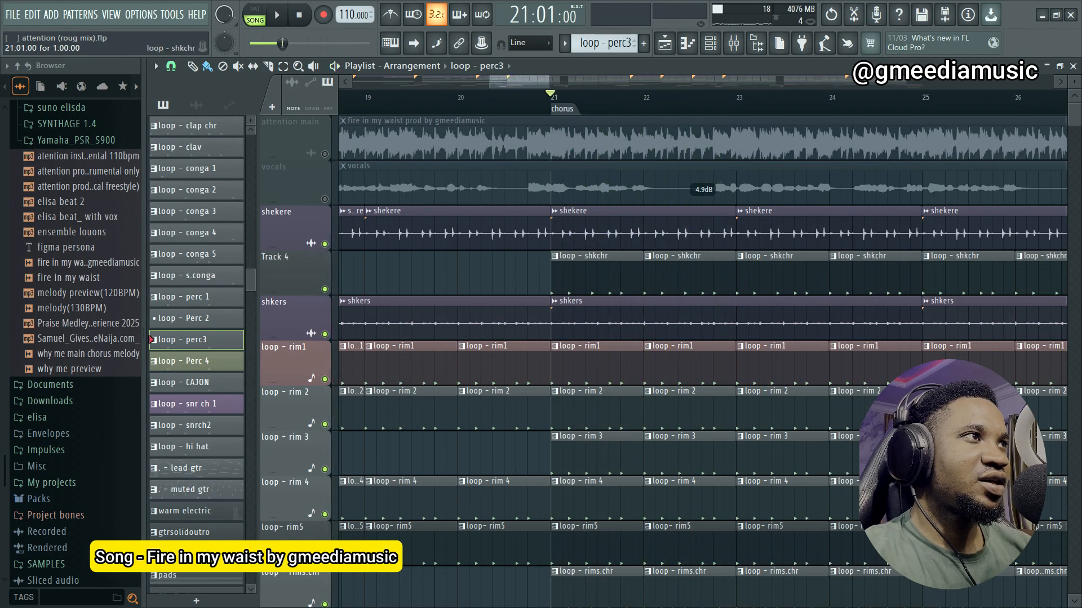
Step: Audition the shkchr mixer track in solo from the chorus at bar 21, removing the solo when finished
click(710, 42)
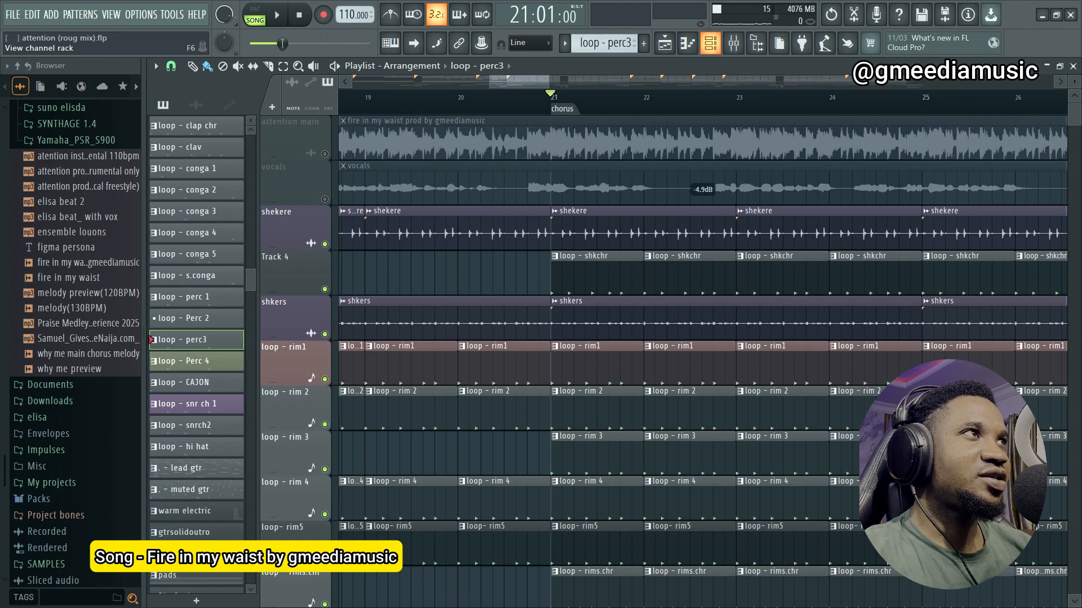
click(733, 43)
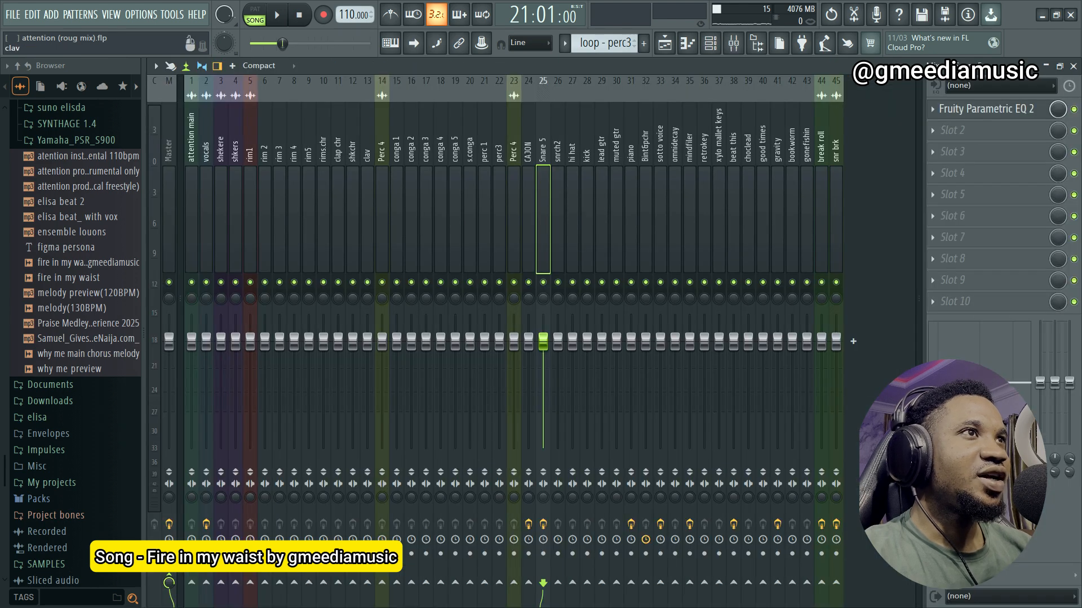
click(338, 220)
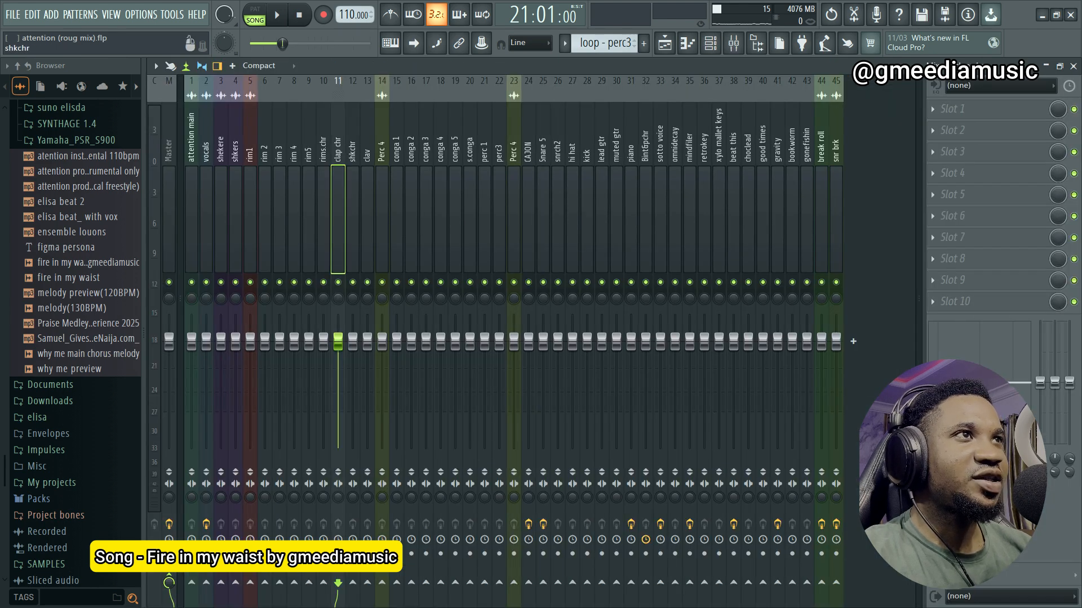
click(352, 220)
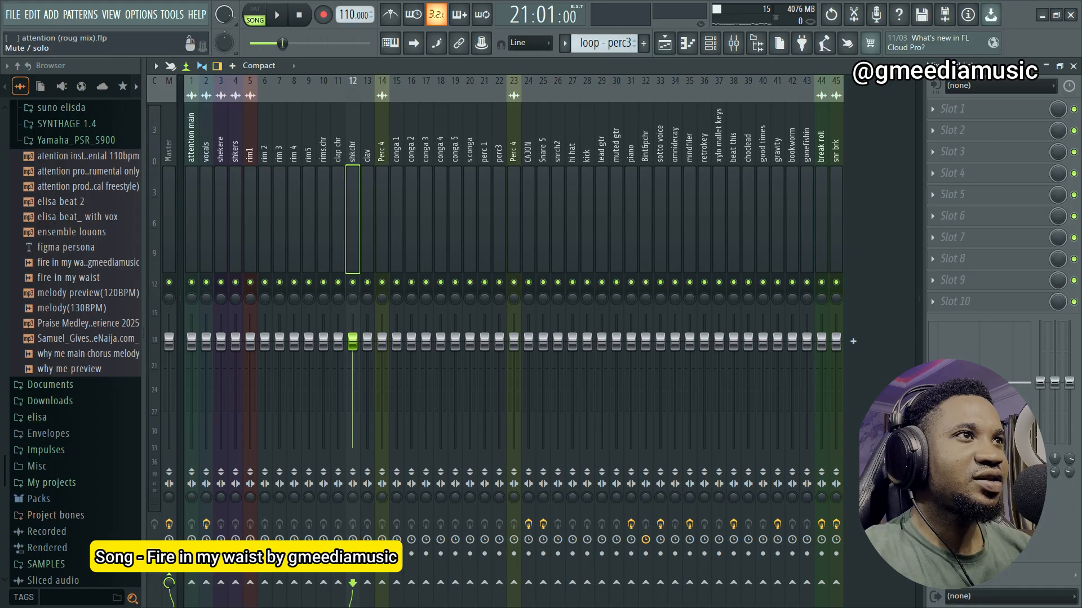
right_click(353, 283)
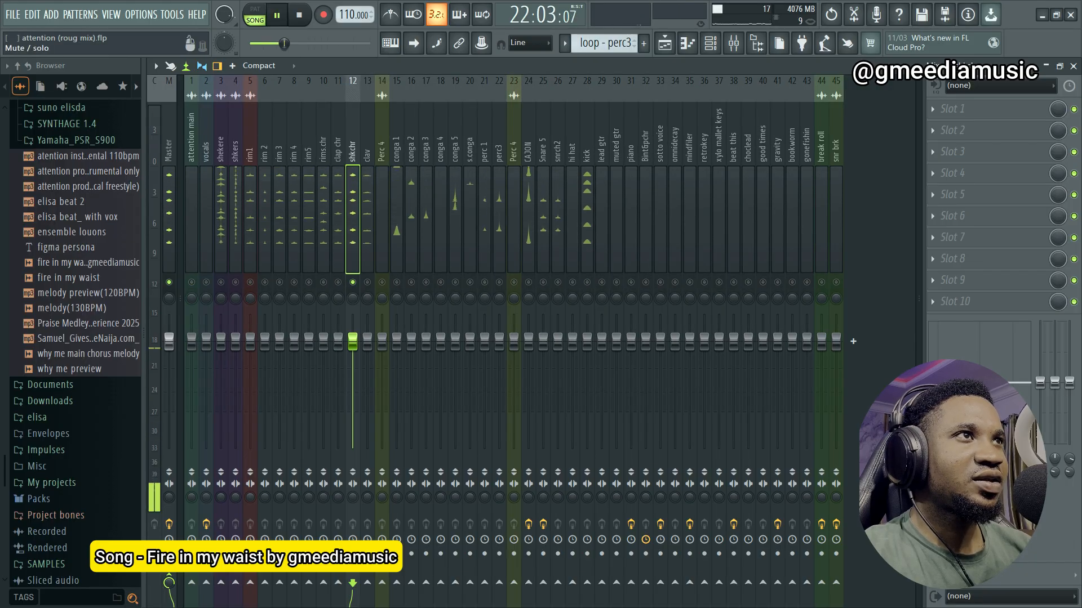
key(space)
key(space)
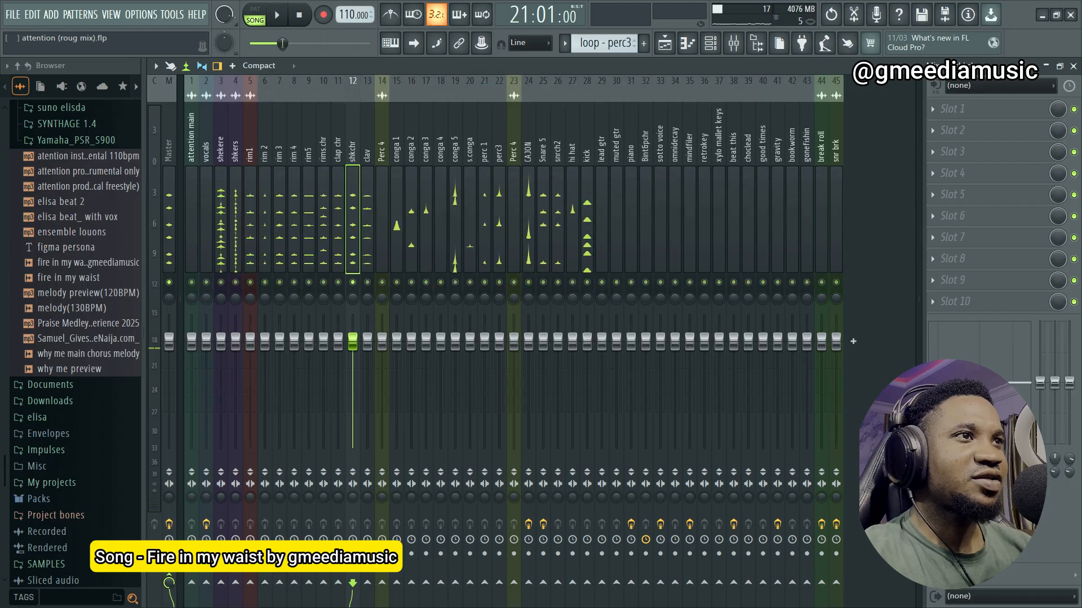
Step: Return to the playlist and audition all the unmuted percussion together from the chorus at bar 21
key(F5)
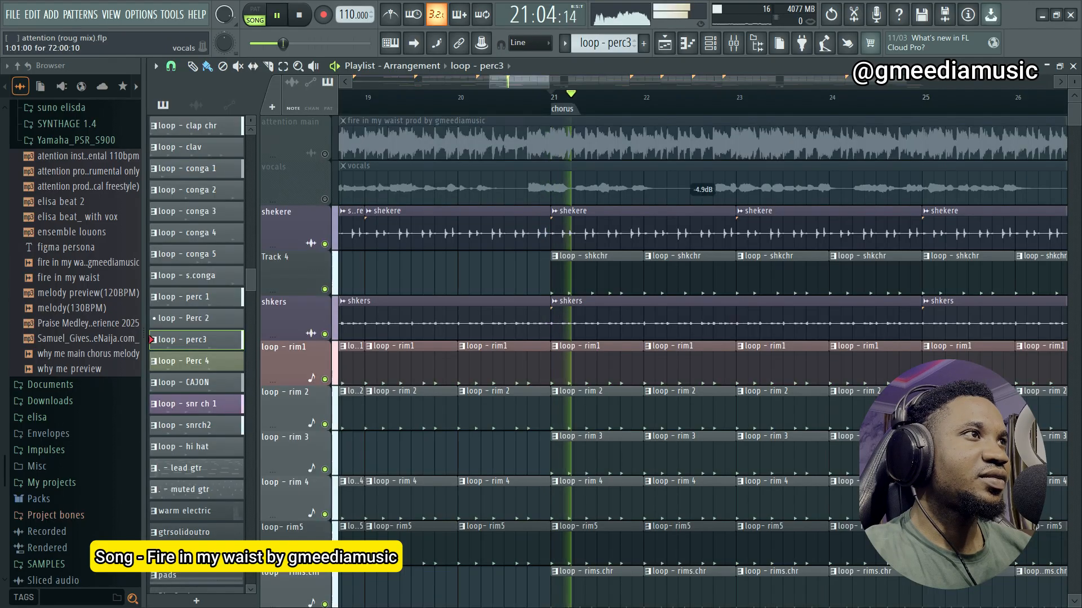
scroll(665, 361, down, 10)
scroll(665, 361, down, 10)
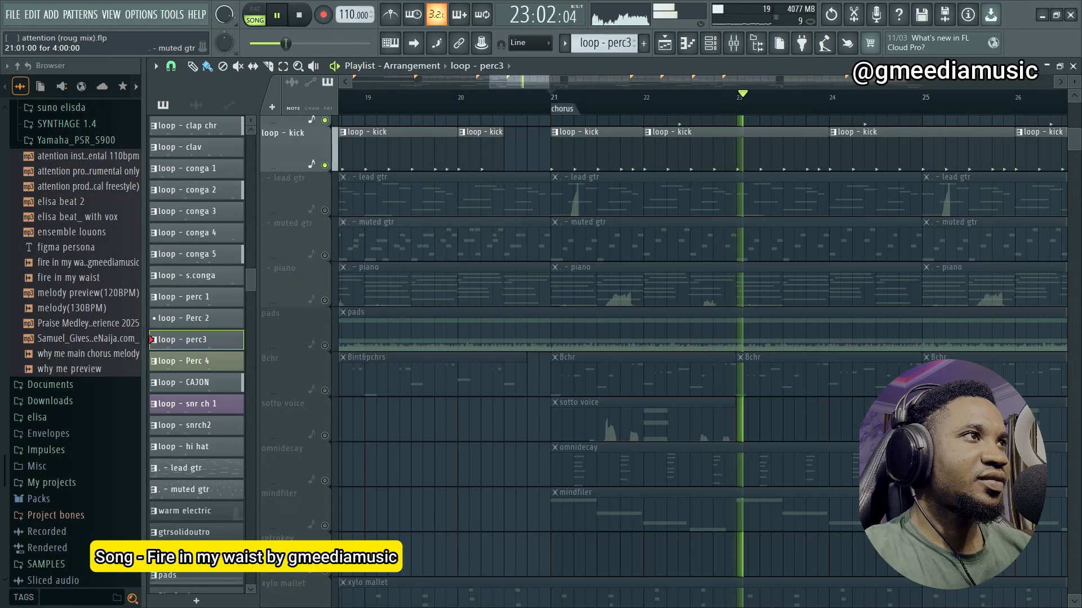
key(space)
Step: Unmute the lead gtr track below the loop - kick track in the playlist
scroll(665, 361, down, 10)
scroll(665, 360, up, 10)
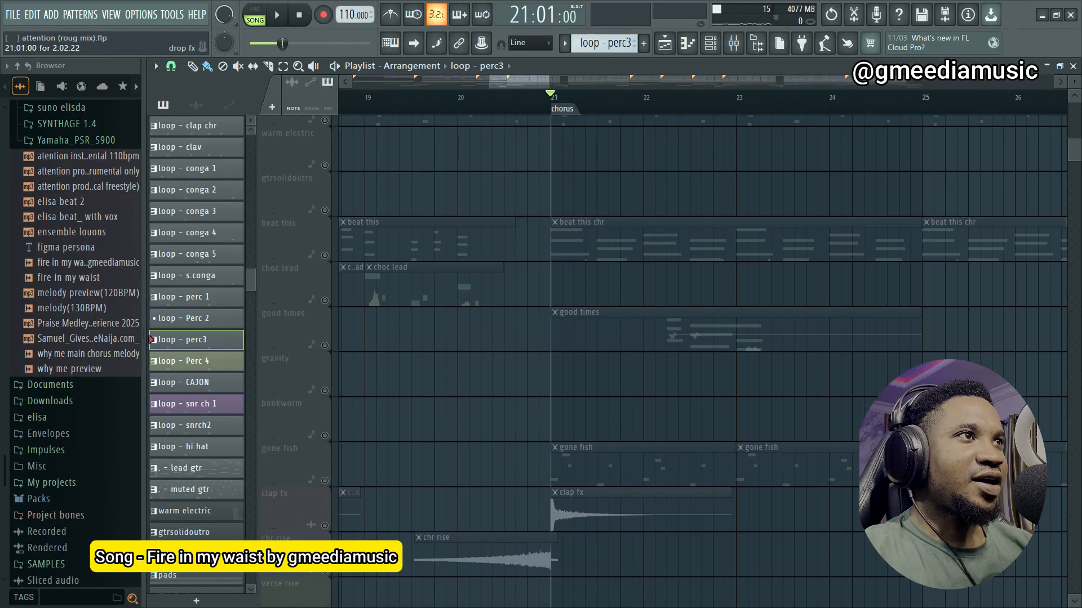
scroll(664, 360, up, 3)
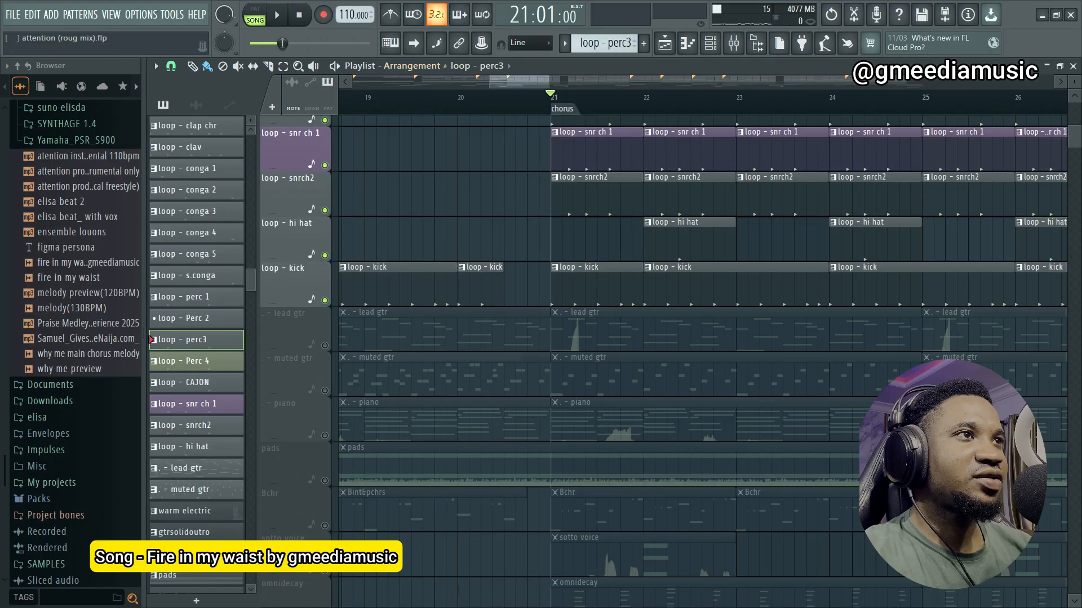
scroll(665, 237, left, 15)
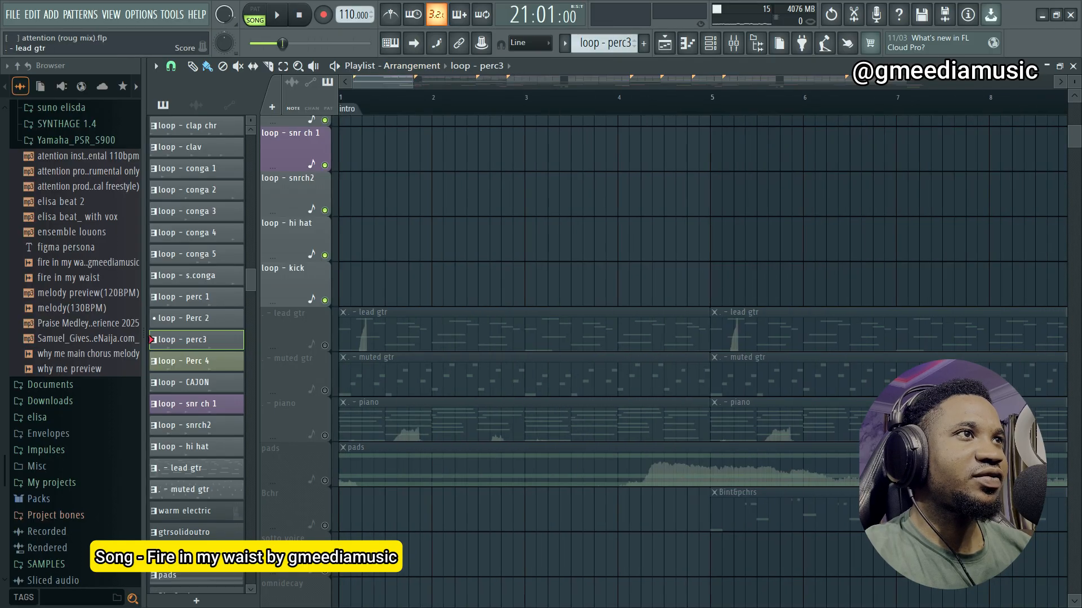
click(325, 346)
click(324, 345)
click(325, 346)
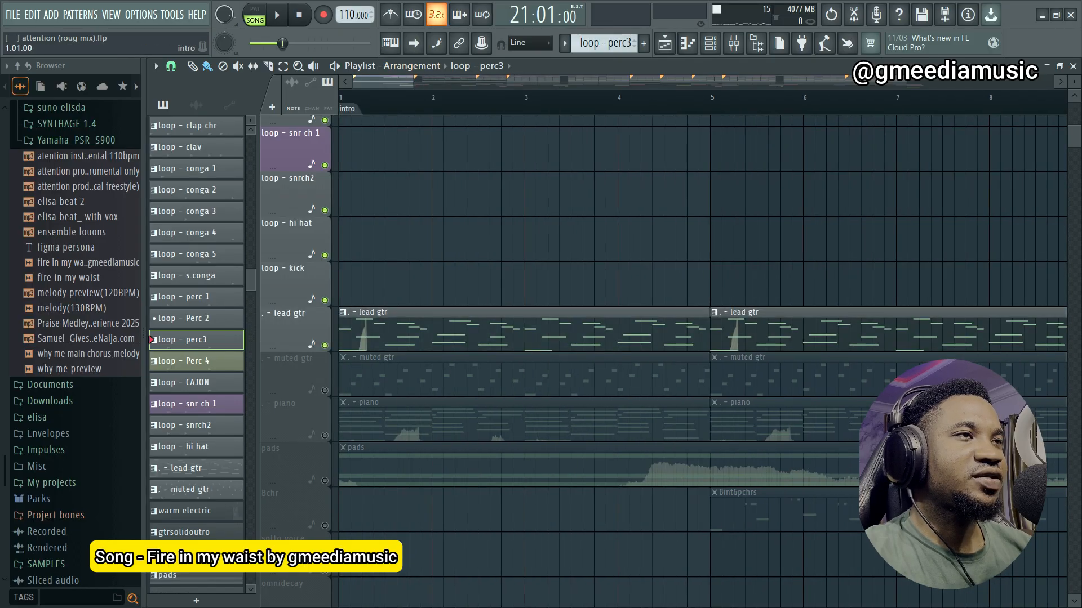
Step: Audition the lead gtr track from near the start of the intro
key(space)
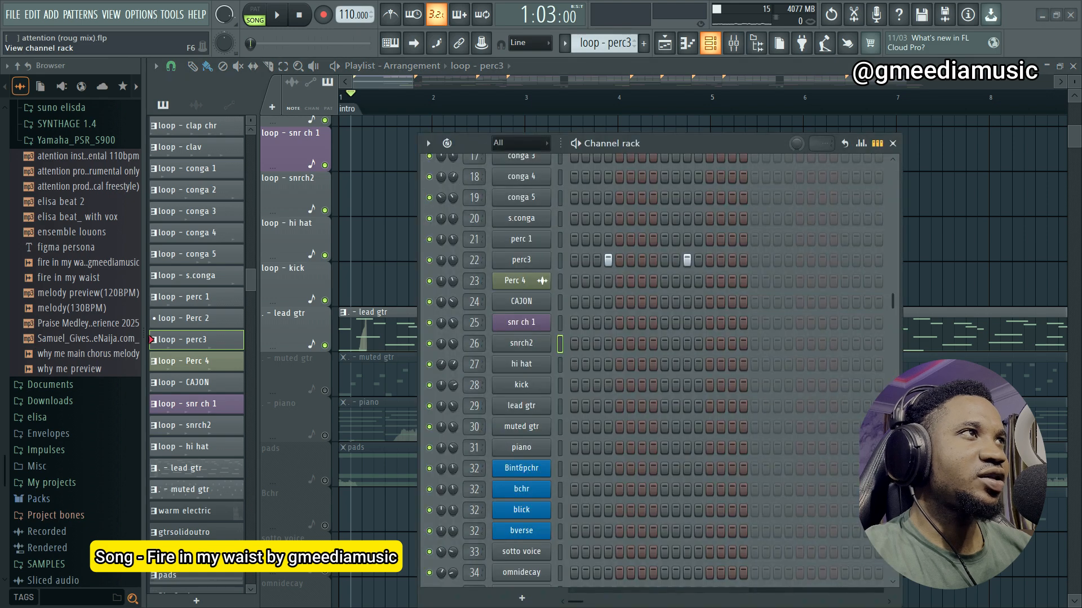
key(F6)
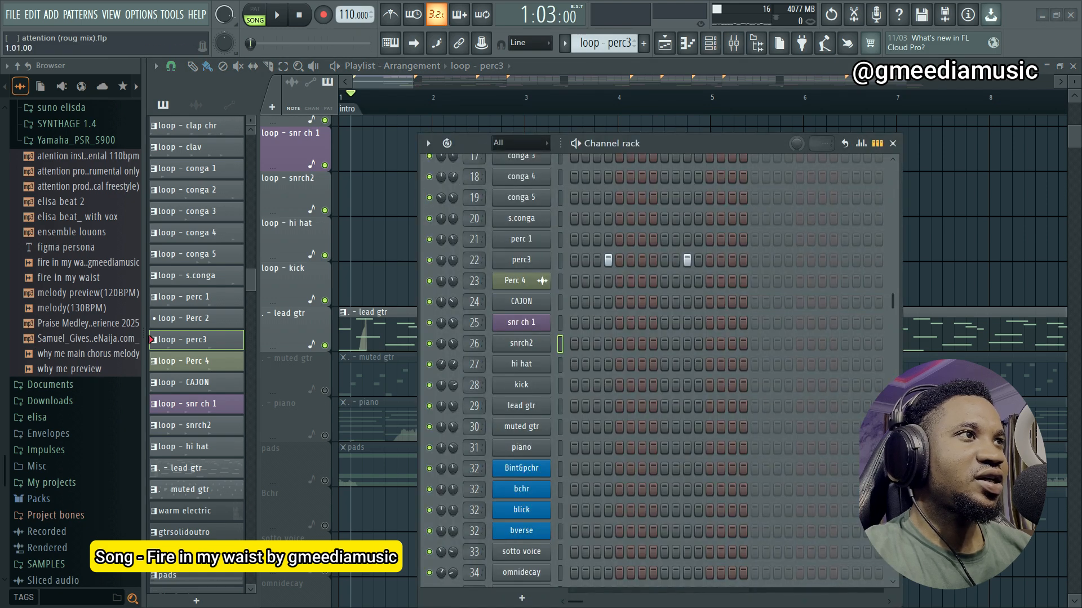
scroll(654, 366, down, 10)
key(F6)
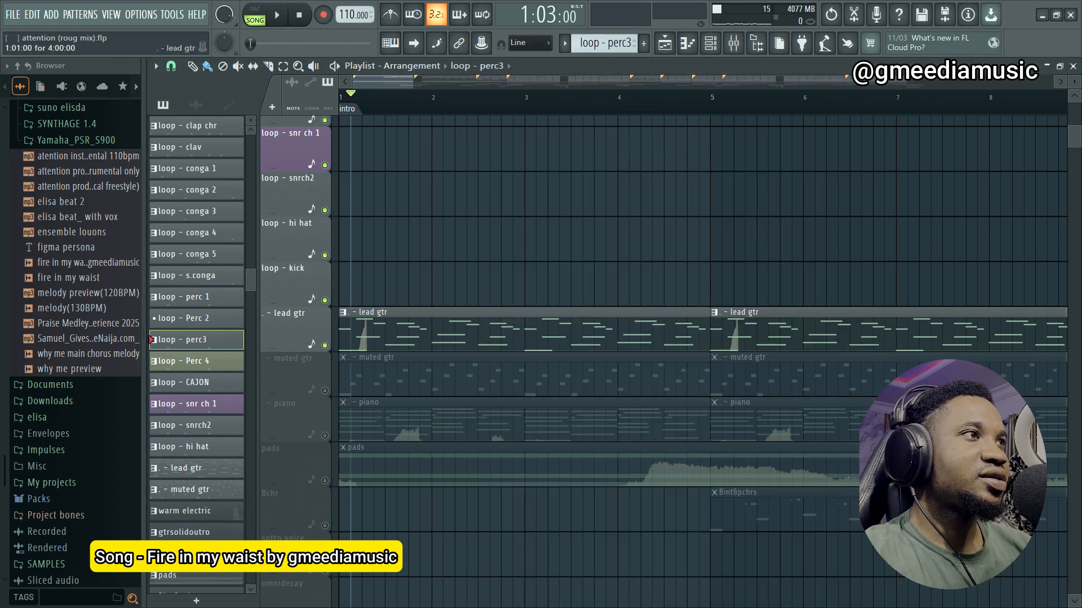
key(space)
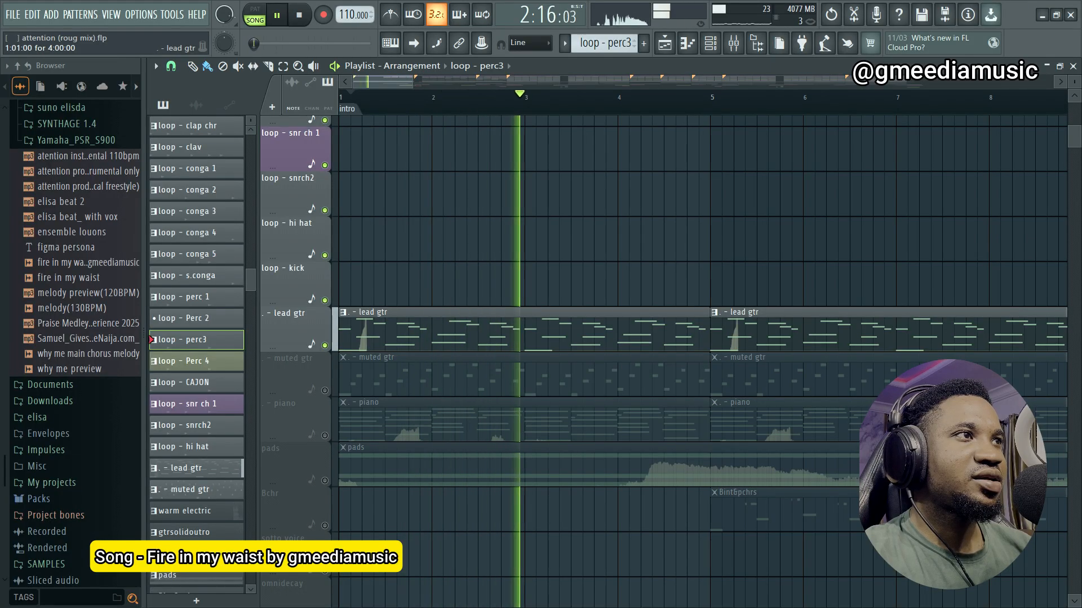
key(space)
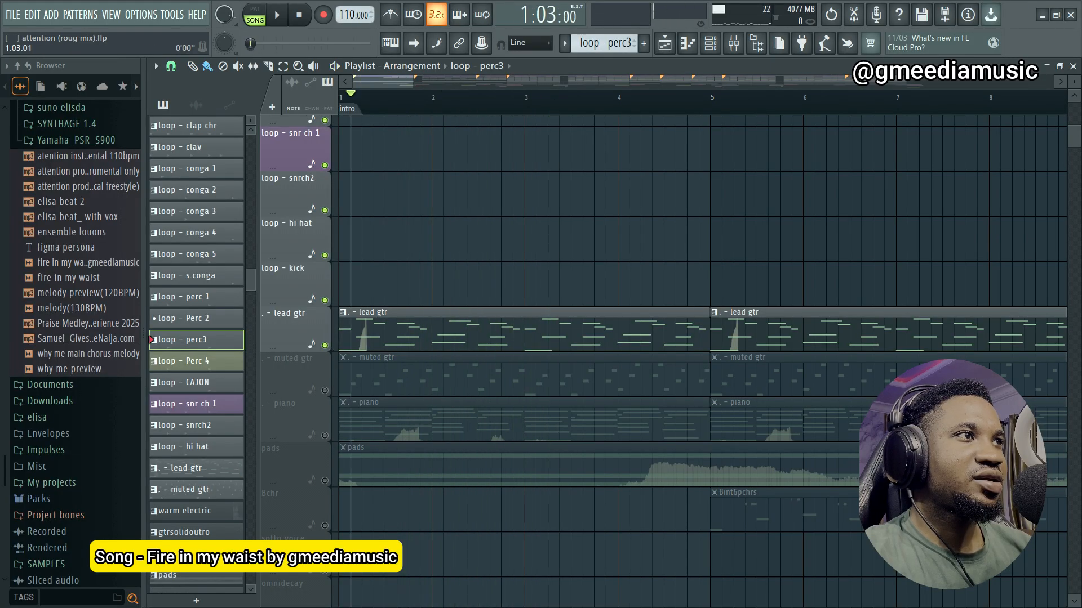
Step: Open the first lead gtr clip in the piano roll and follow its notes during playback
double_click(346, 332)
key(space)
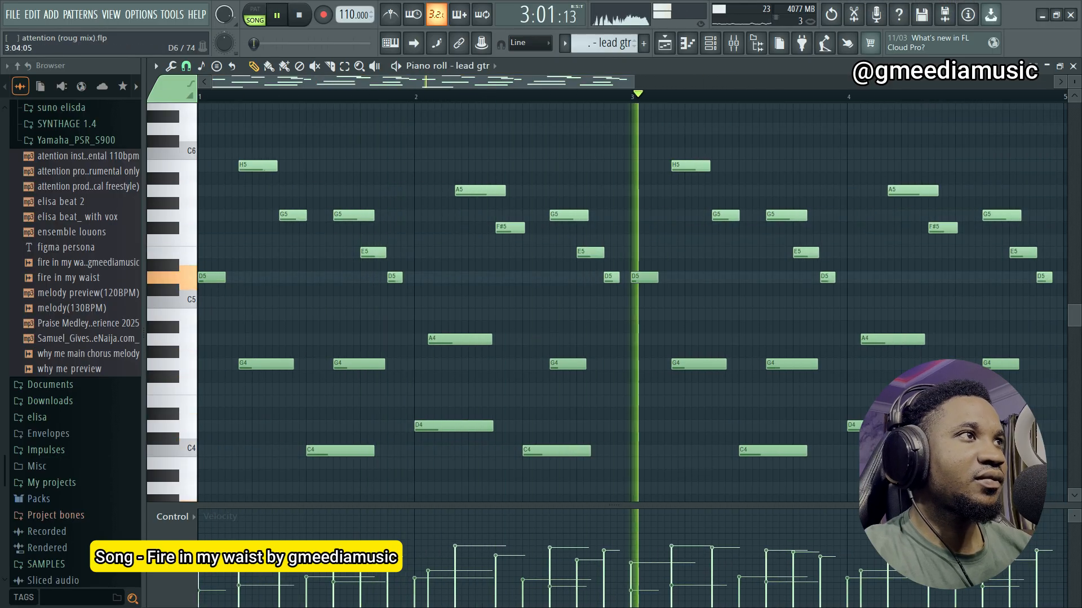
scroll(631, 298, down, 2)
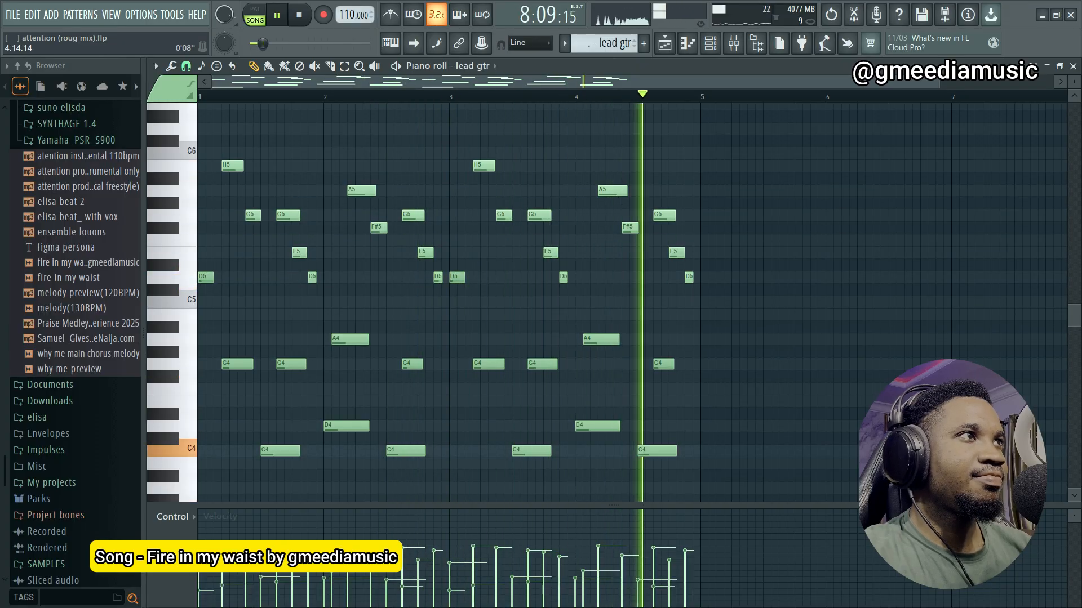
key(space)
Step: Examine the Kontakt instrument loaded on the lead gtr channel, closing it when finished
click(710, 43)
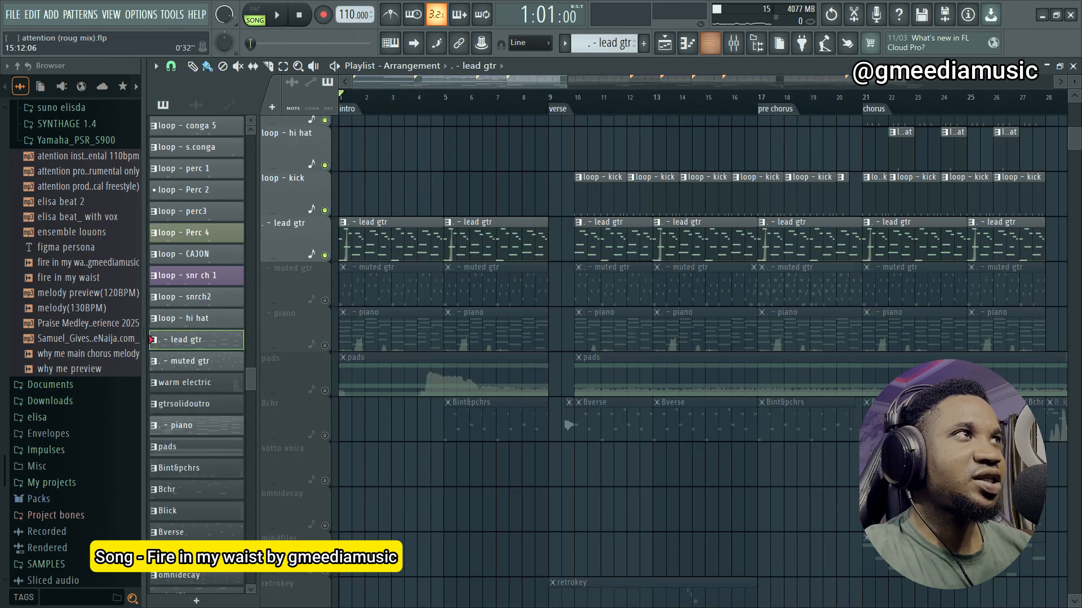
click(711, 43)
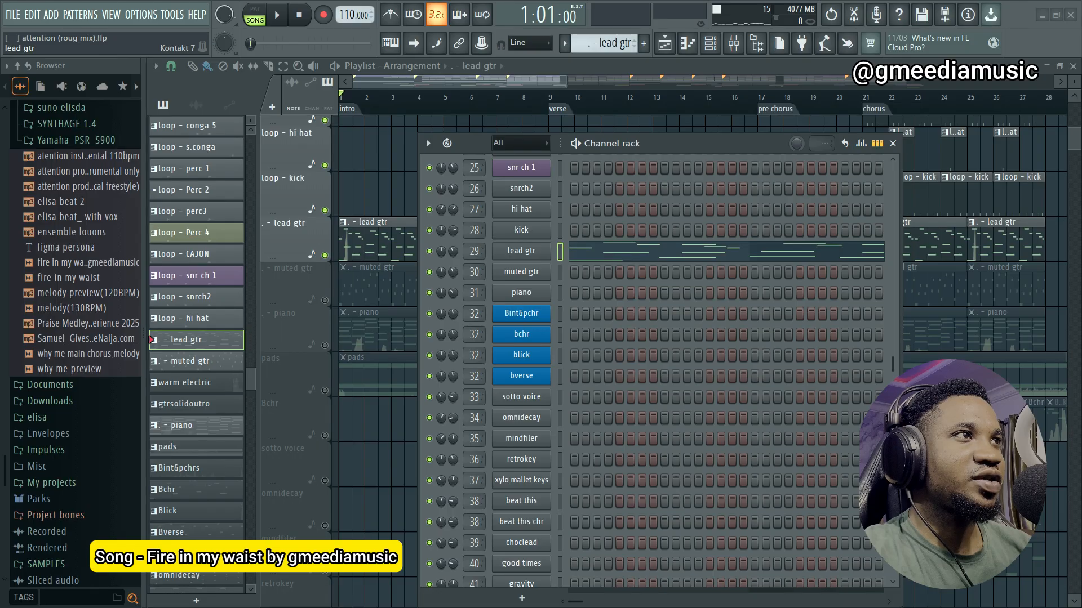
click(521, 250)
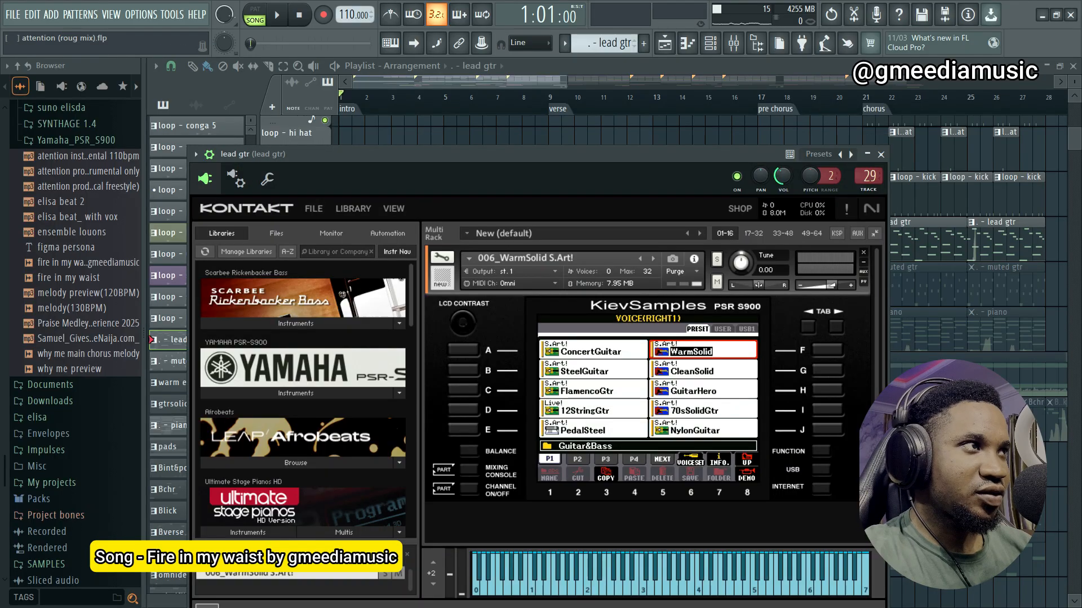
key(Escape)
key(Escape)
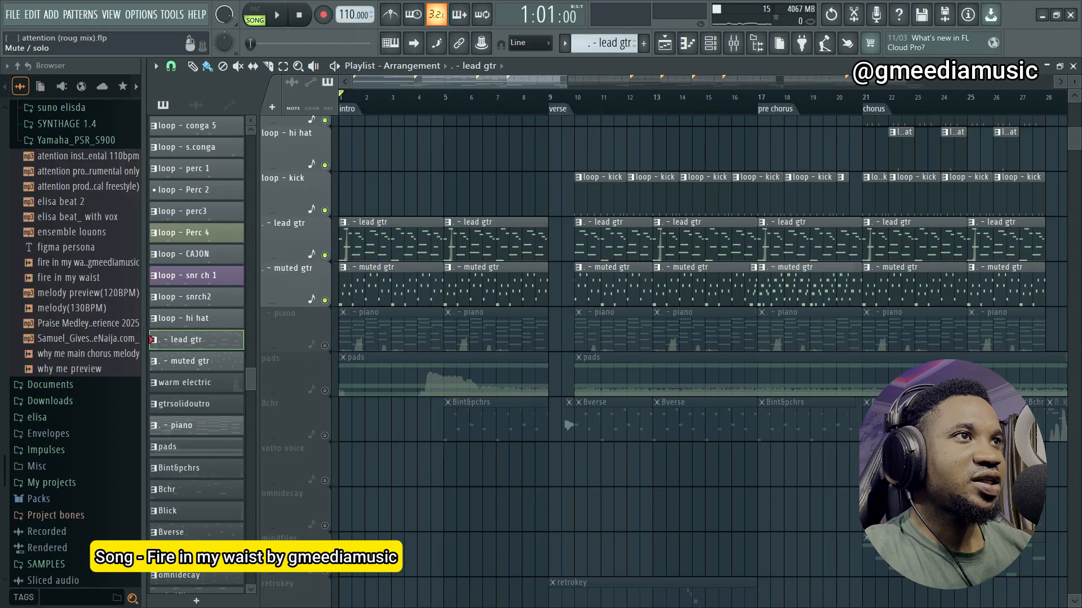
Step: Unmute the muted gtr track, mute the lead gtr track and audition the result from the intro
click(324, 255)
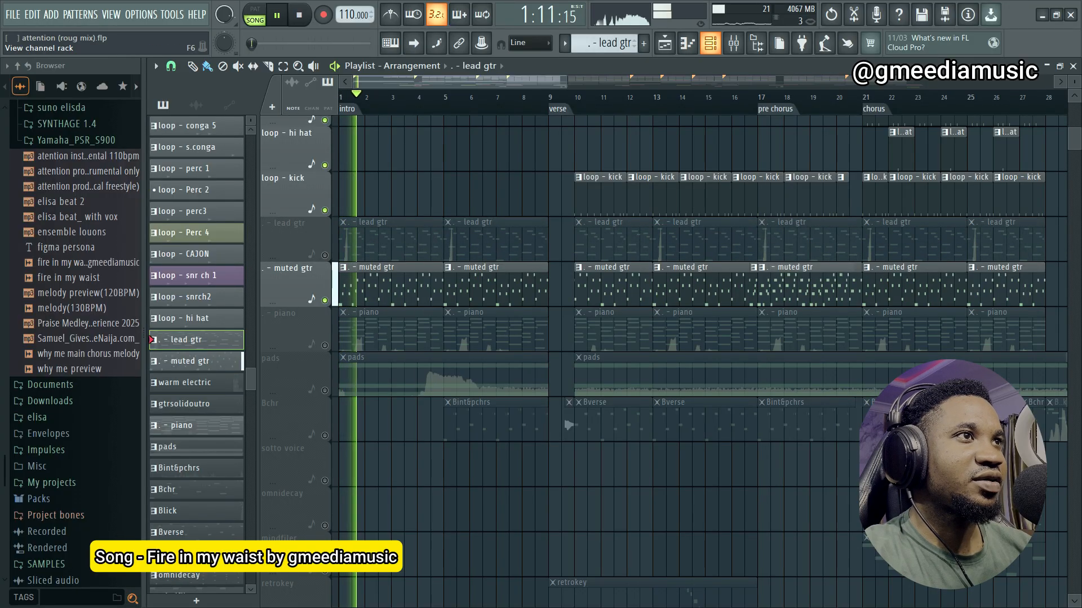
key(F6)
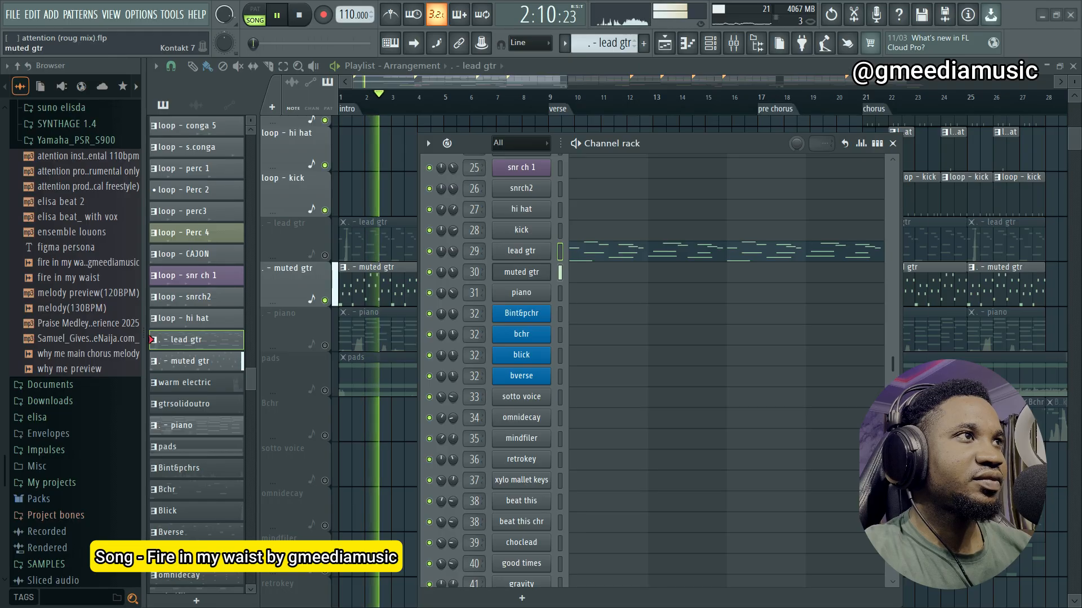
click(521, 272)
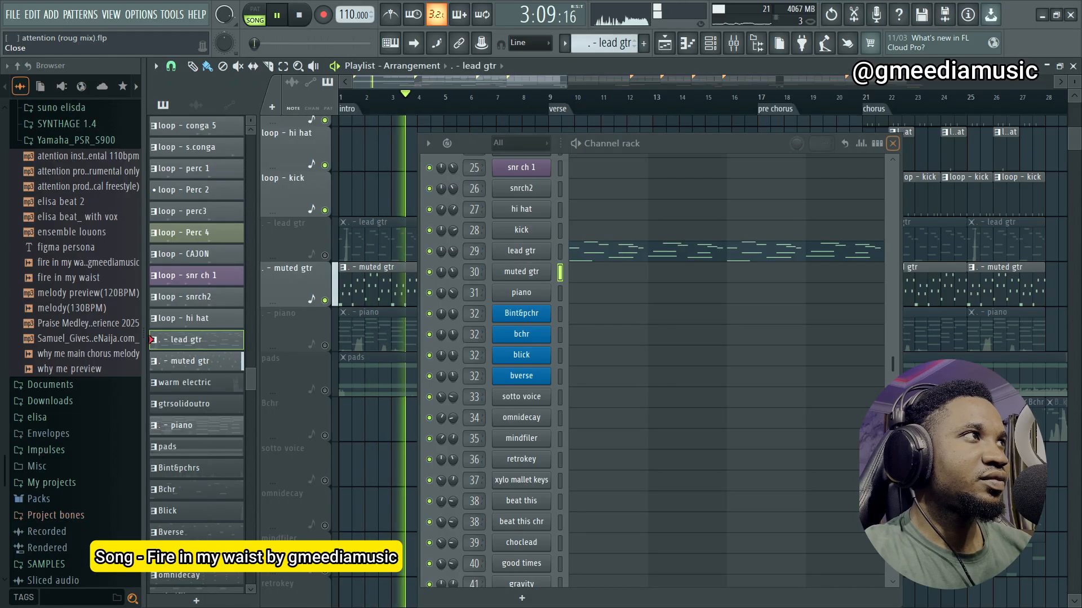
key(F6)
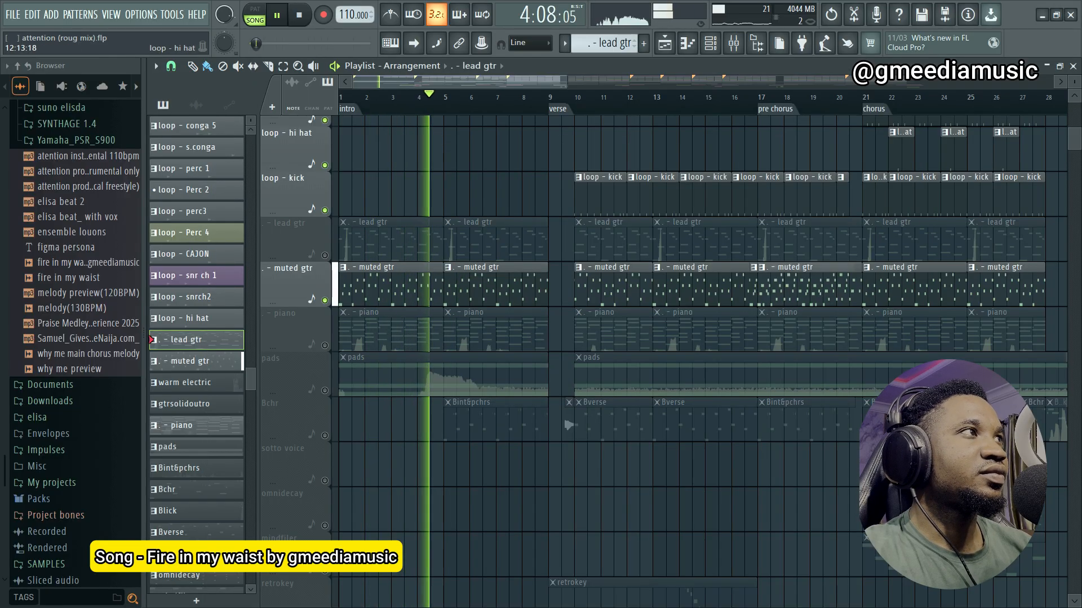
Step: Stop playback and examine the Kontakt instrument on the muted gtr channel, closing it when finished
key(F6)
key(space)
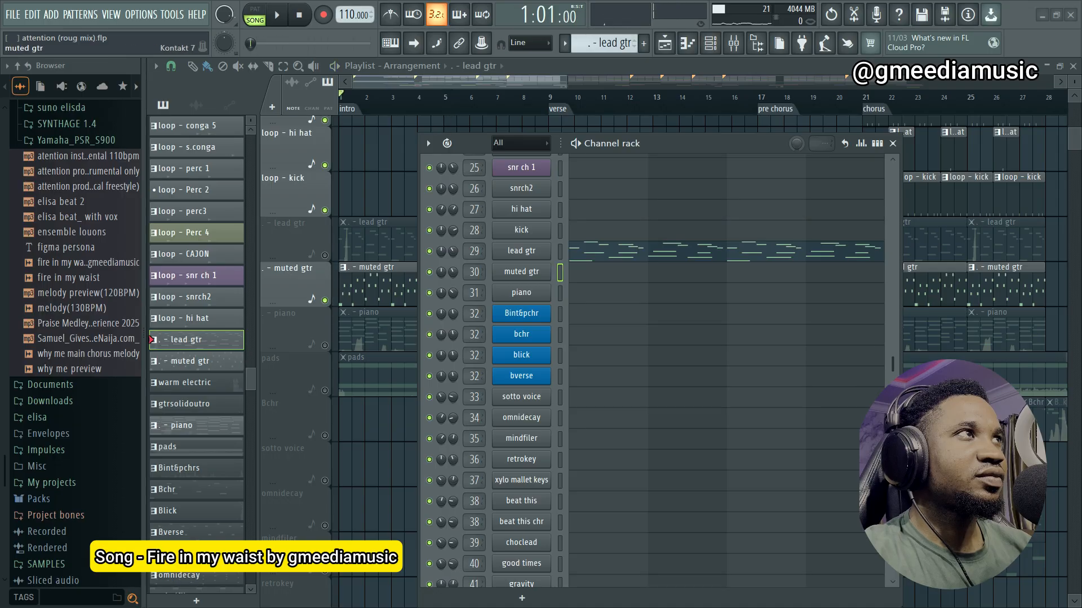
click(522, 272)
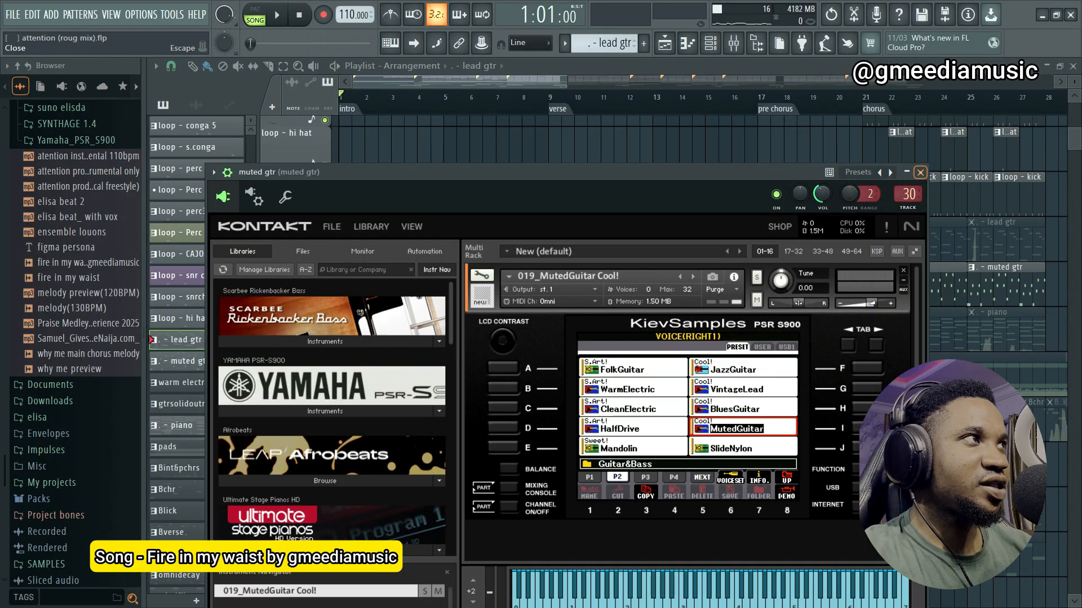
click(920, 172)
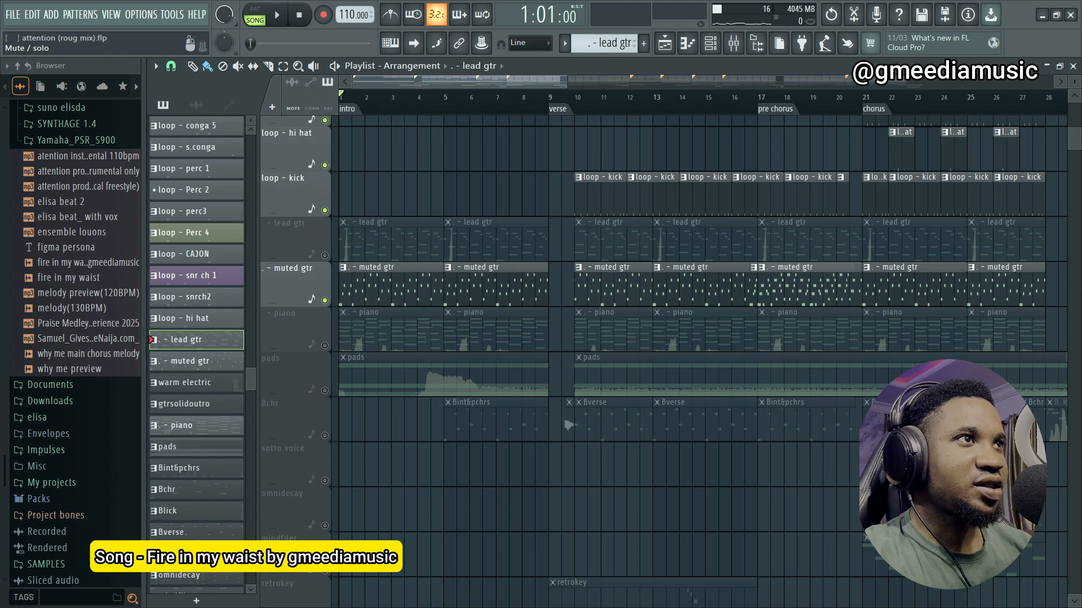
Step: Unmute the piano track, mute the muted gtr track and start playback from the intro
click(324, 345)
click(324, 301)
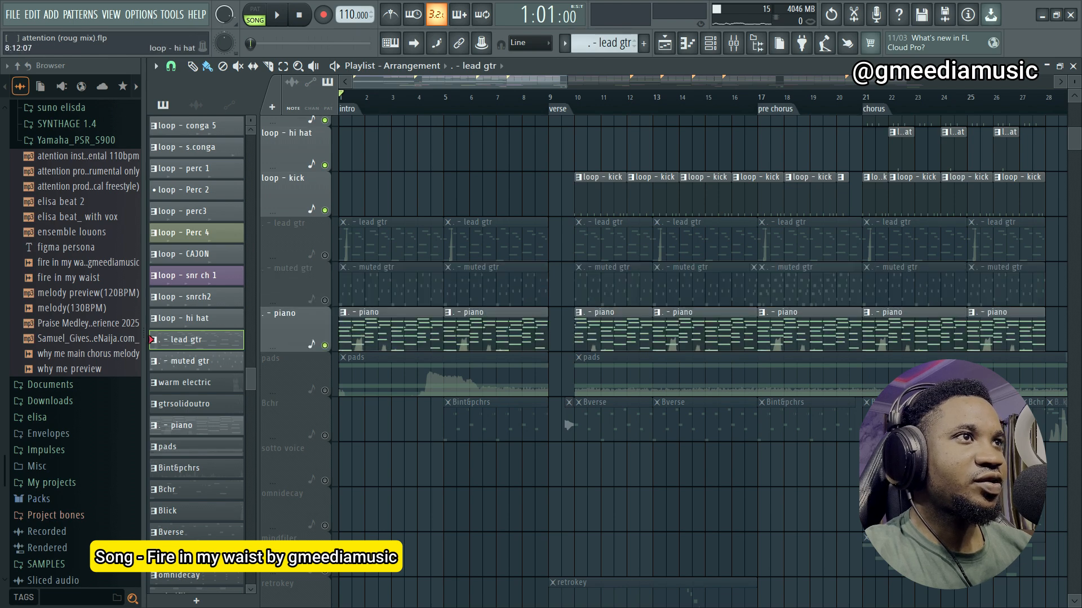
click(412, 66)
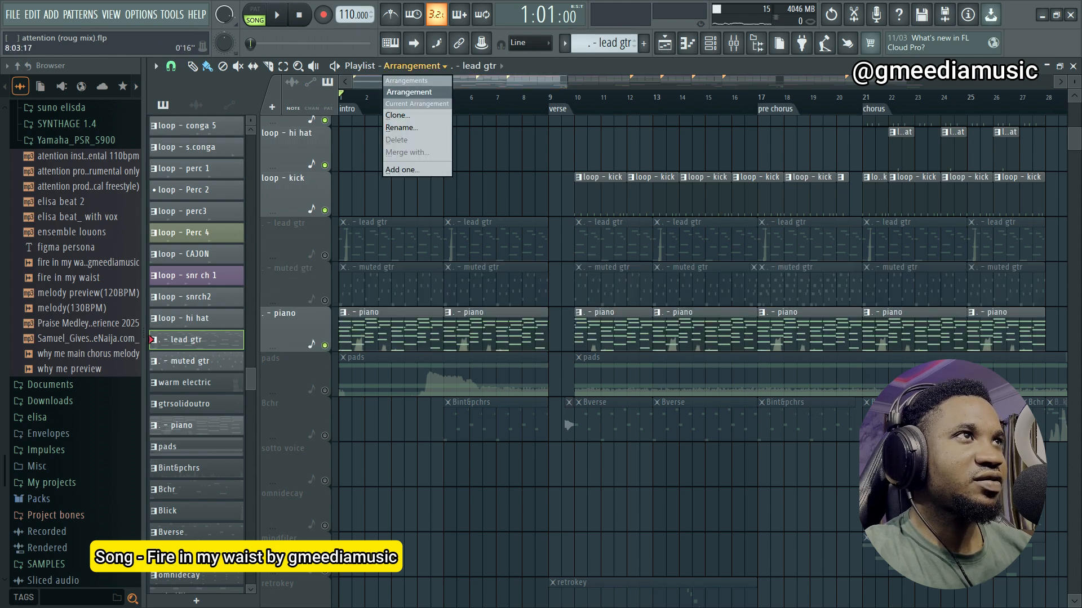
key(Escape)
key(space)
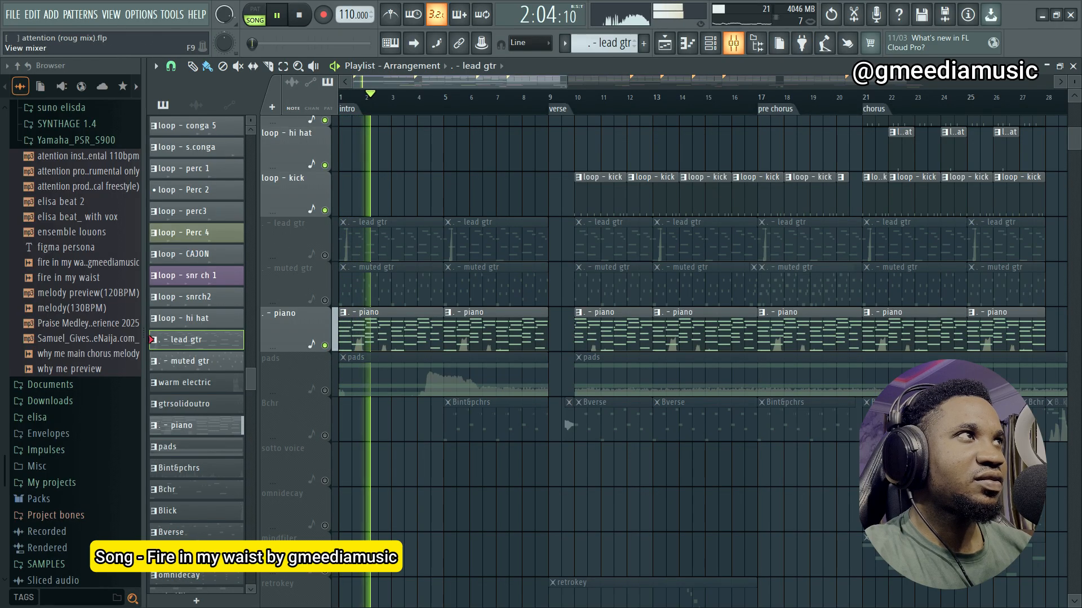
Step: Select the piano mixer track and examine the curve of its Fruity Parametric EQ 2
key(F9)
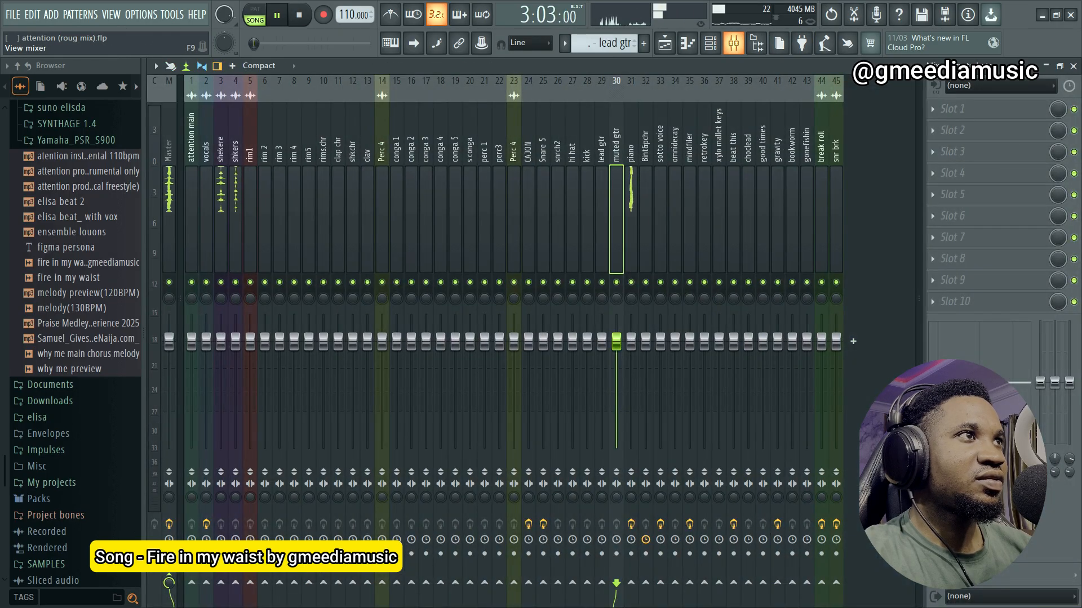
click(631, 220)
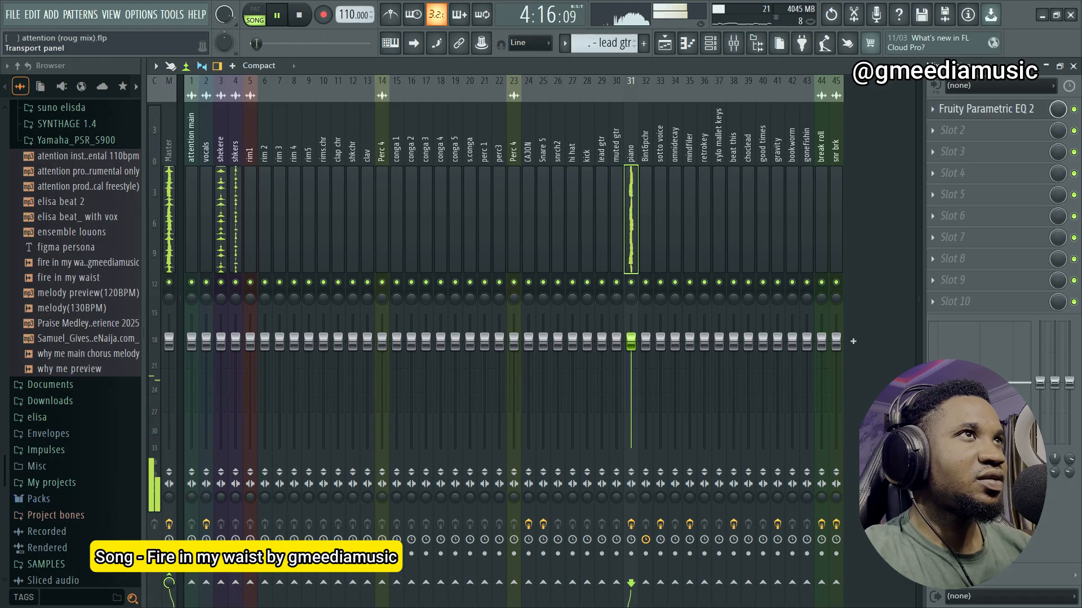
key(space)
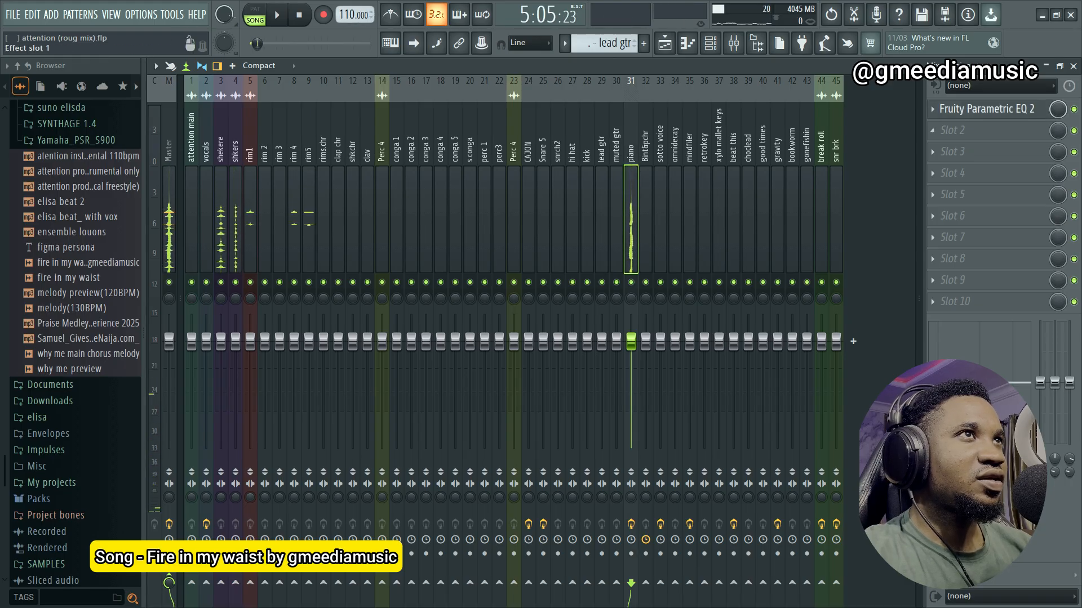
click(986, 109)
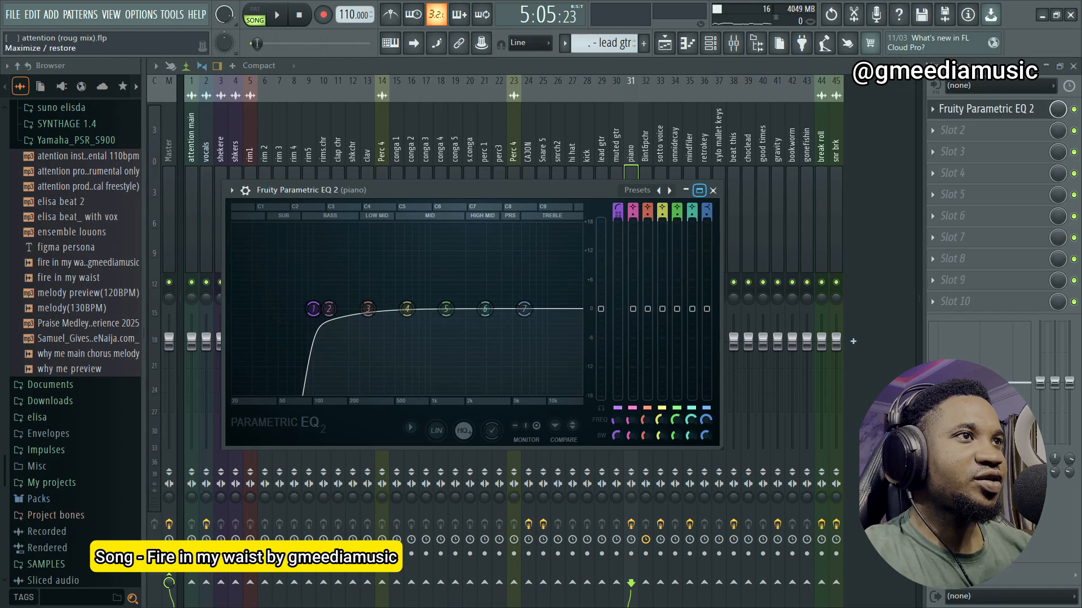
click(713, 190)
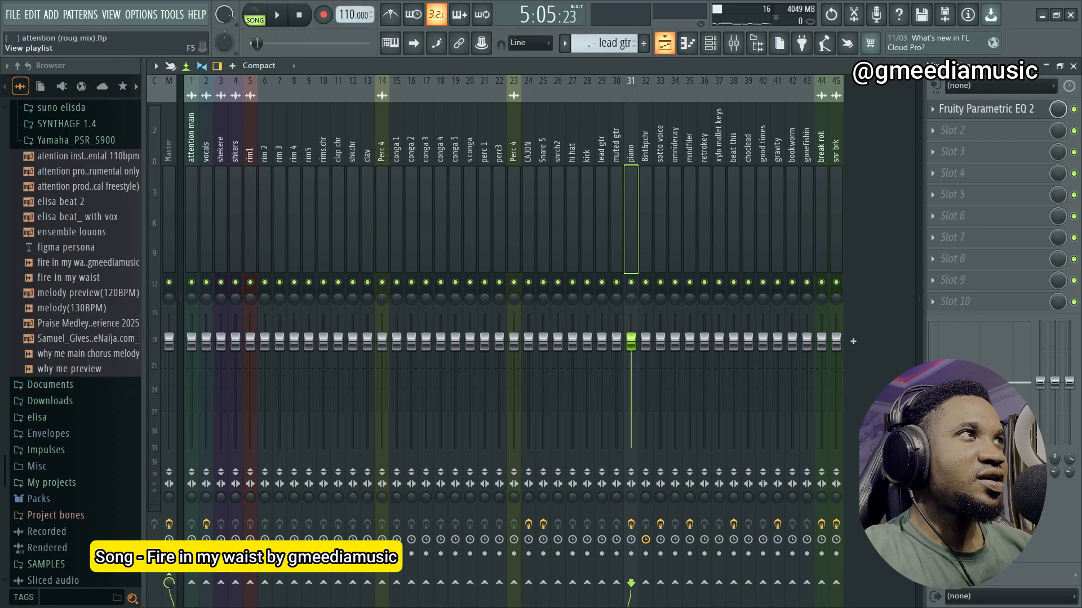
Step: Return to the playlist and examine the instrument on the piano channel, closing it and the channel rack when finished
click(665, 43)
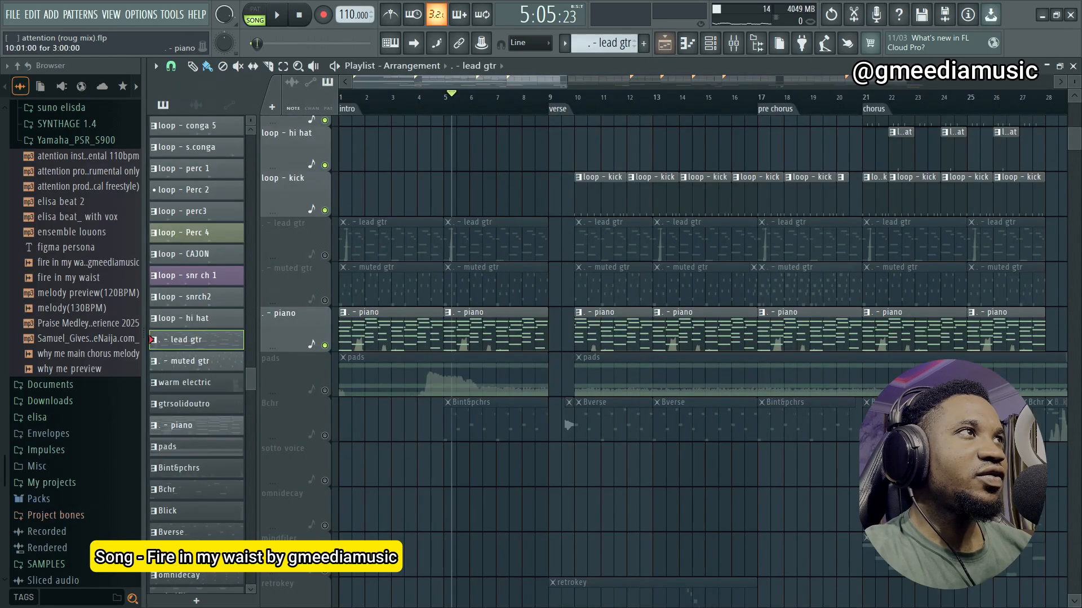
scroll(699, 338, down, 2)
scroll(699, 338, down, 1)
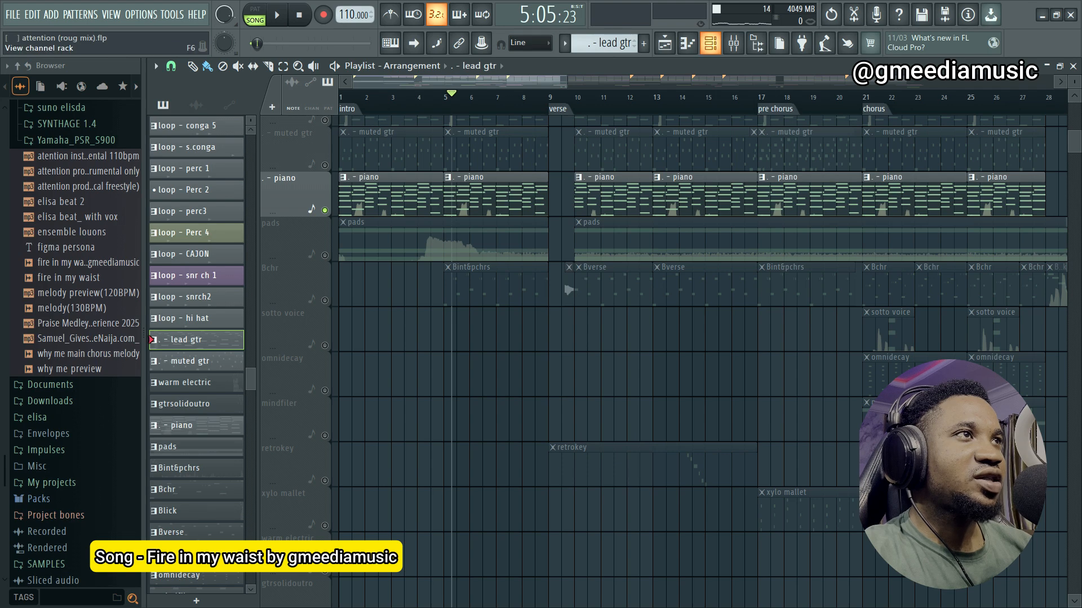
click(710, 43)
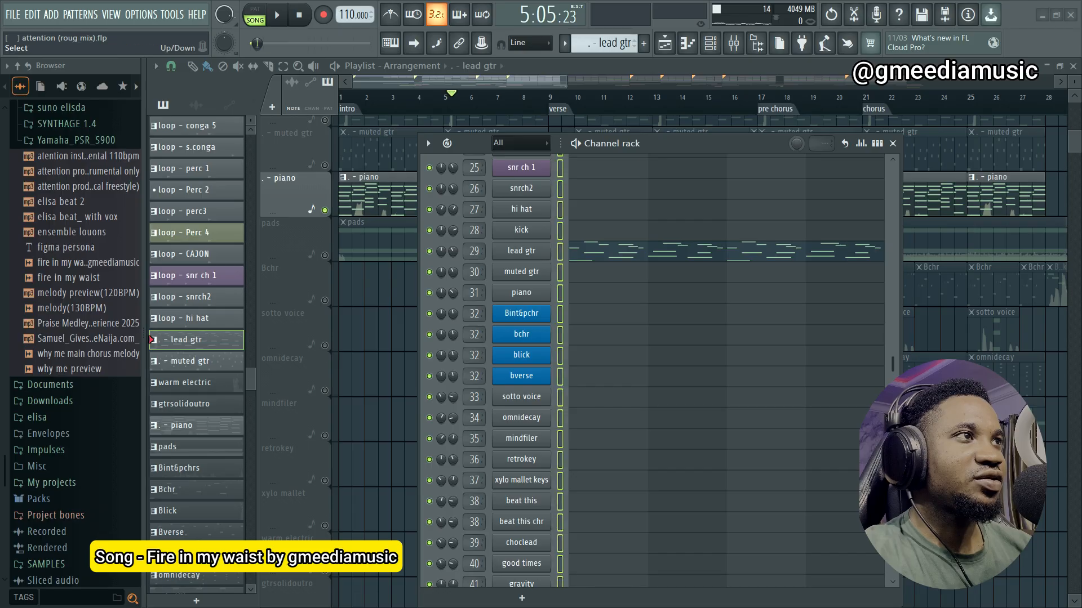
click(522, 293)
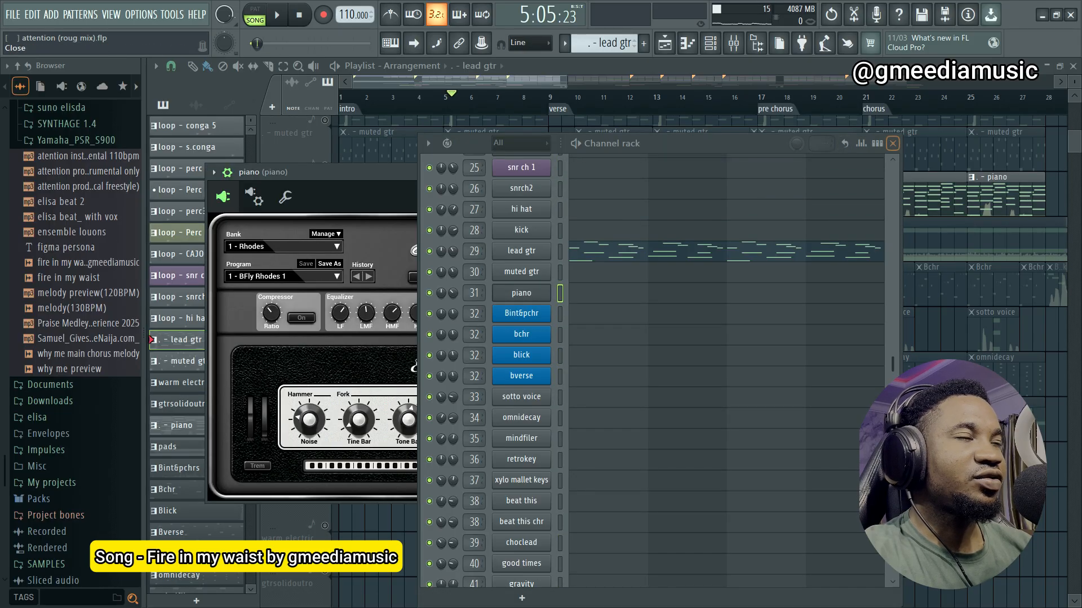
click(892, 143)
click(716, 172)
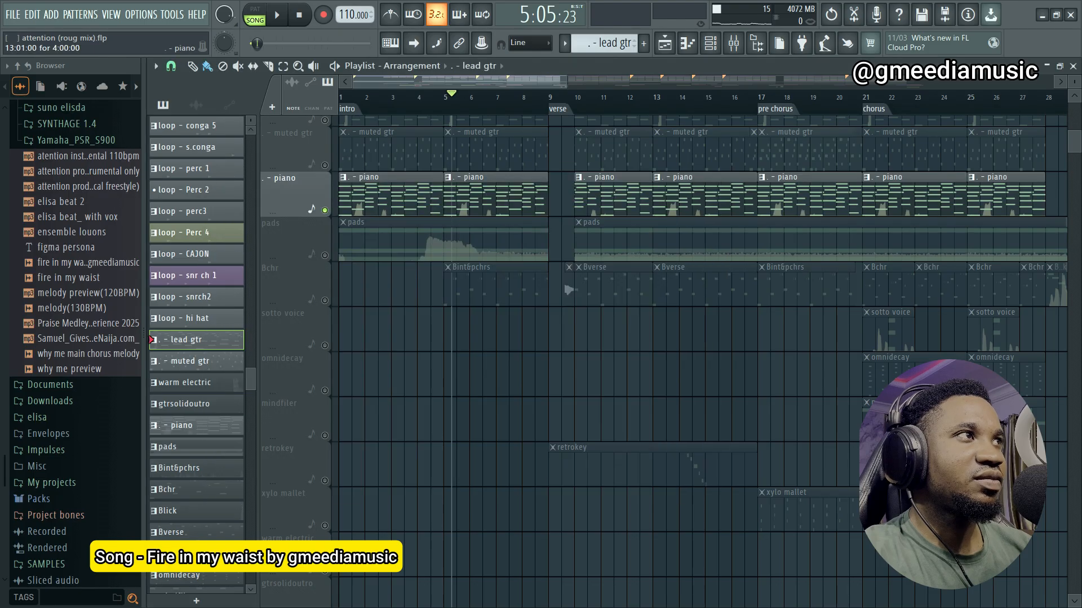
Step: Make the pads and piano tracks the only active melodic tracks in the playlist, with the channel rack closed
scroll(428, 242, down, 1)
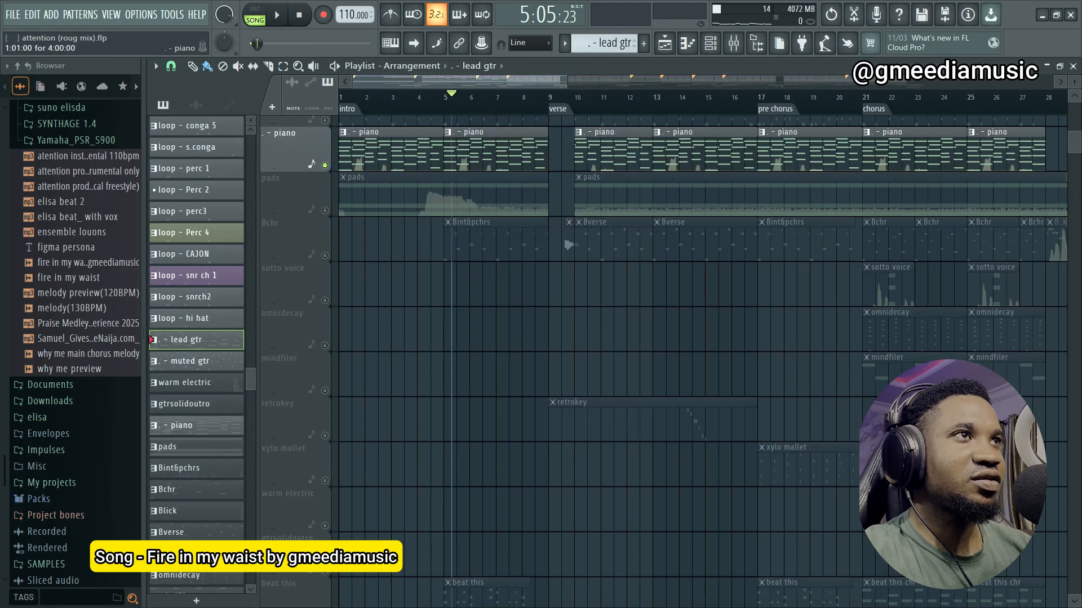
double_click(569, 245)
click(665, 43)
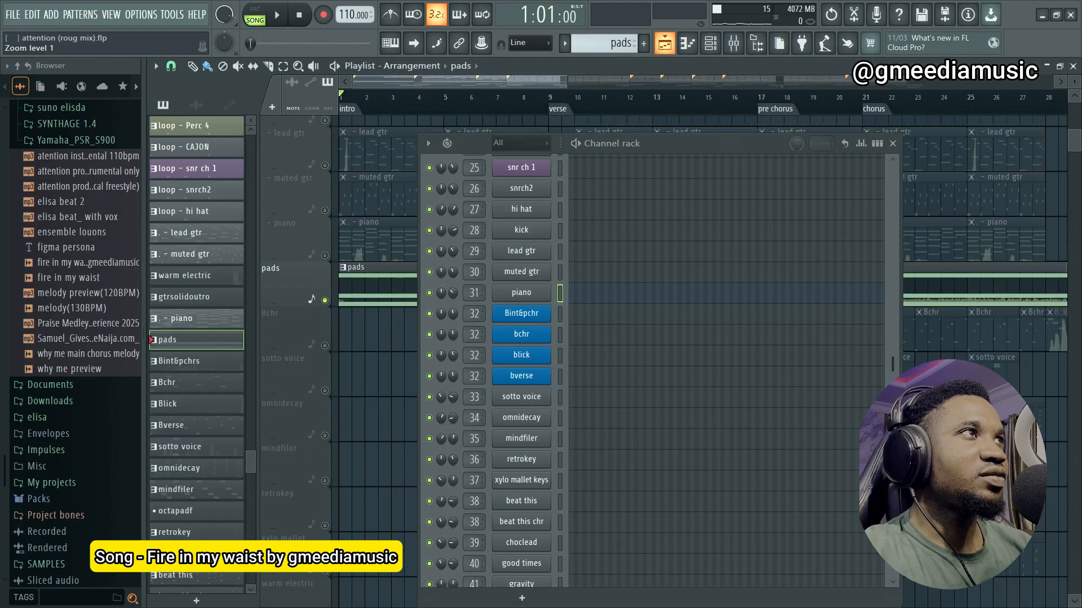
click(892, 143)
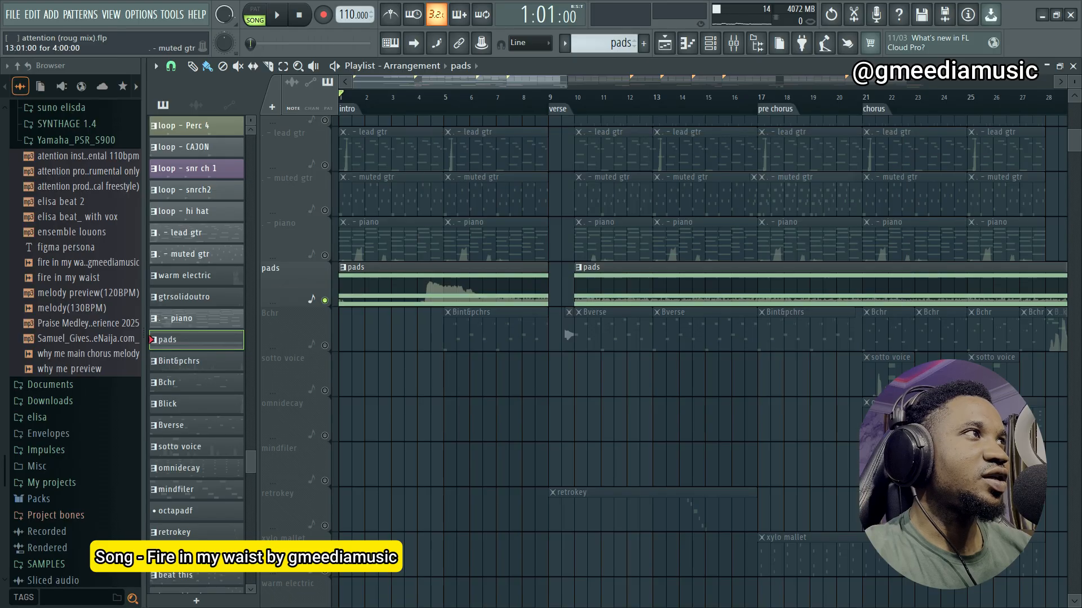
click(324, 256)
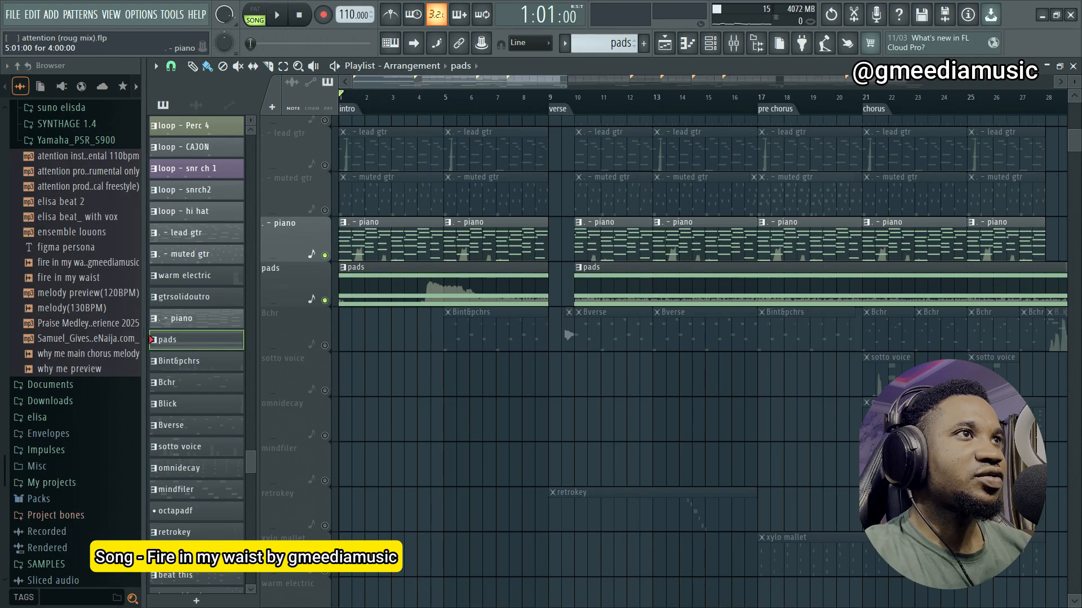
Step: Open the piano pattern in the piano roll and audition its chord notes from the start of the song
double_click(465, 253)
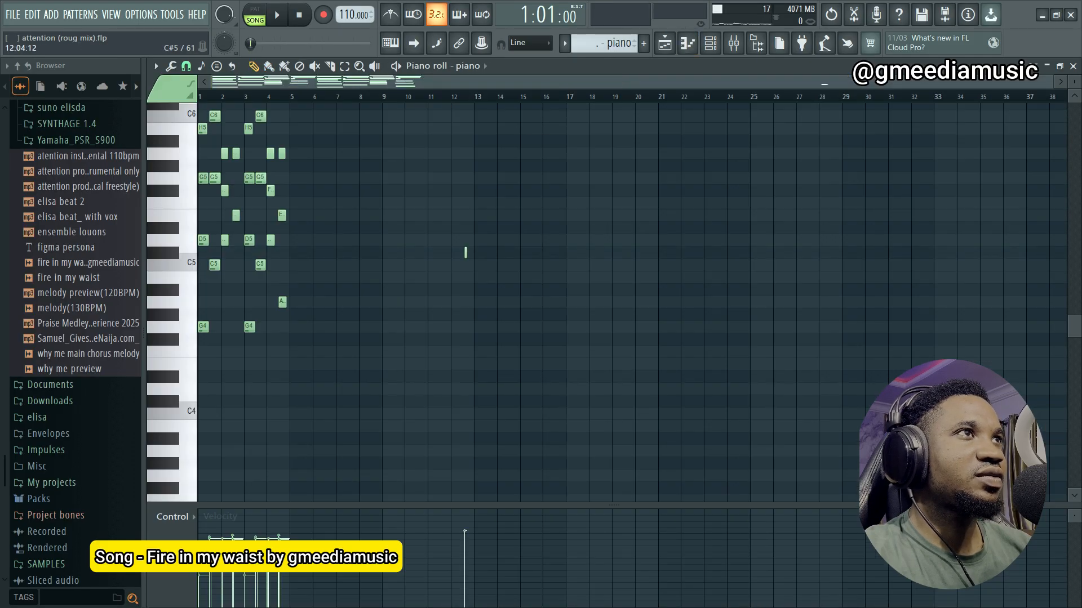
key(space)
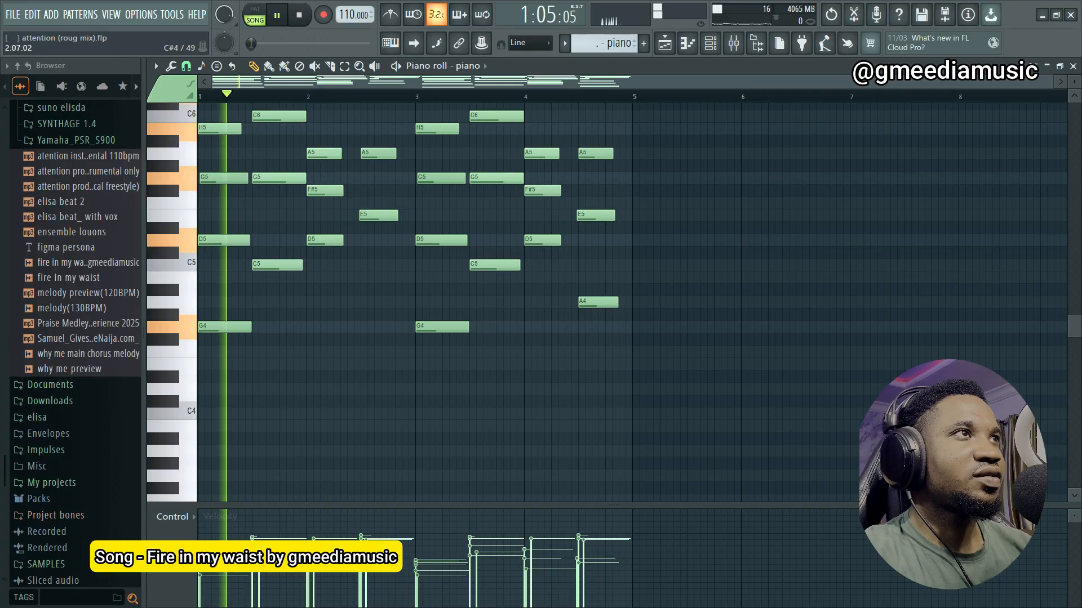
scroll(507, 304, down, 2)
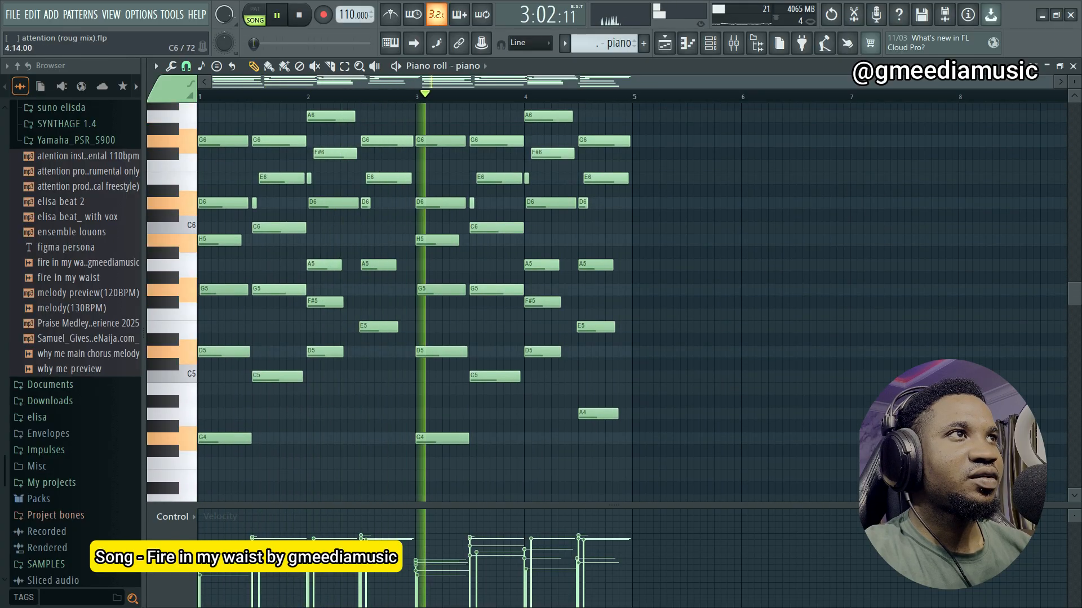
scroll(507, 304, up, 1)
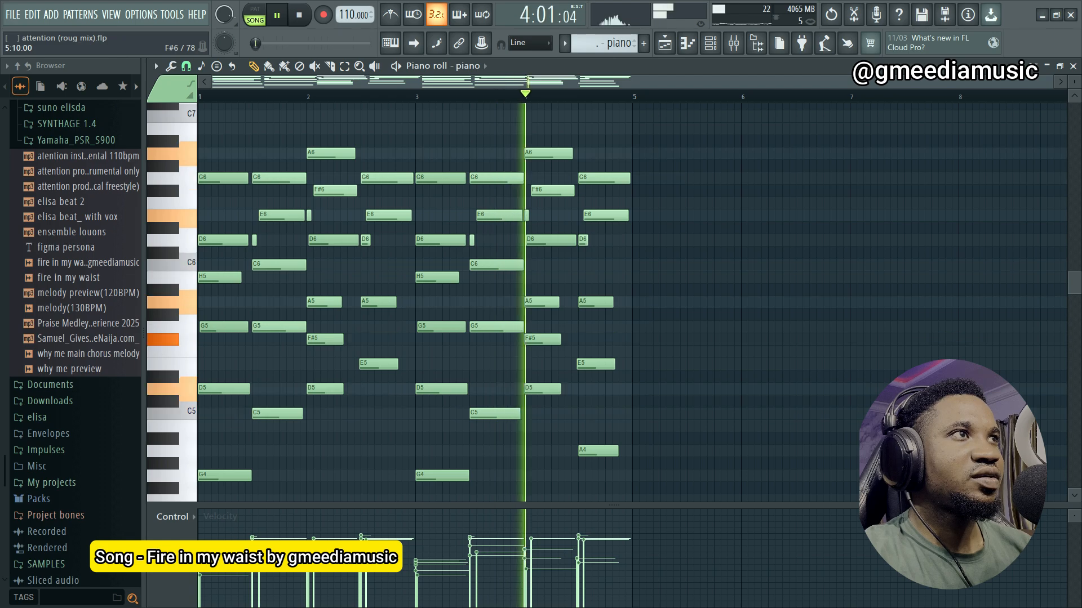
key(space)
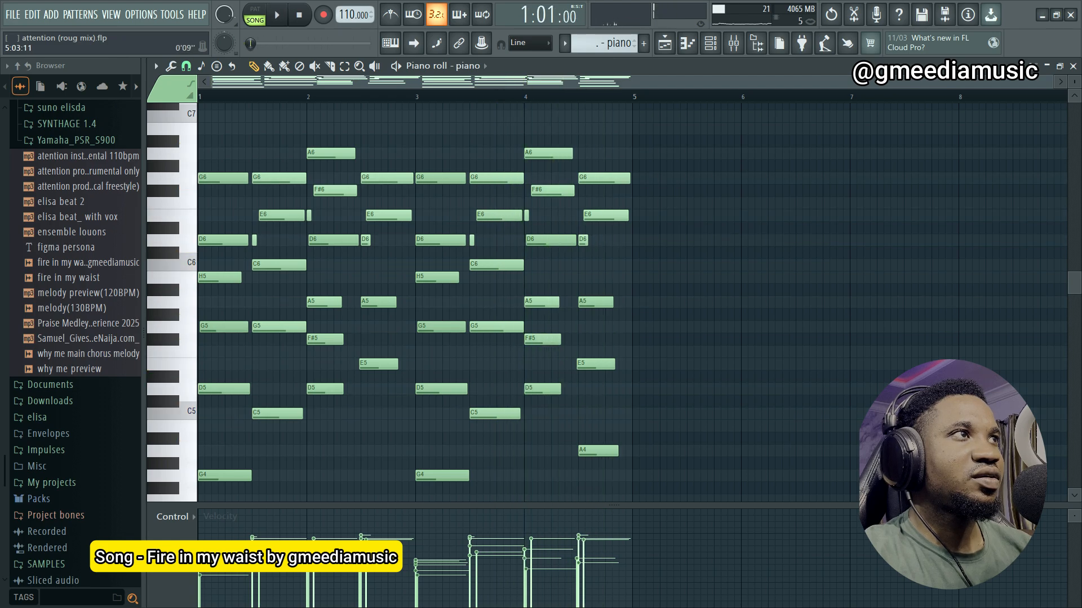
Step: Show the muted gtr pattern's notes in the piano roll and follow them during playback from the start
key(plus)
scroll(203, 114, up, 1)
scroll(206, 113, down, 2)
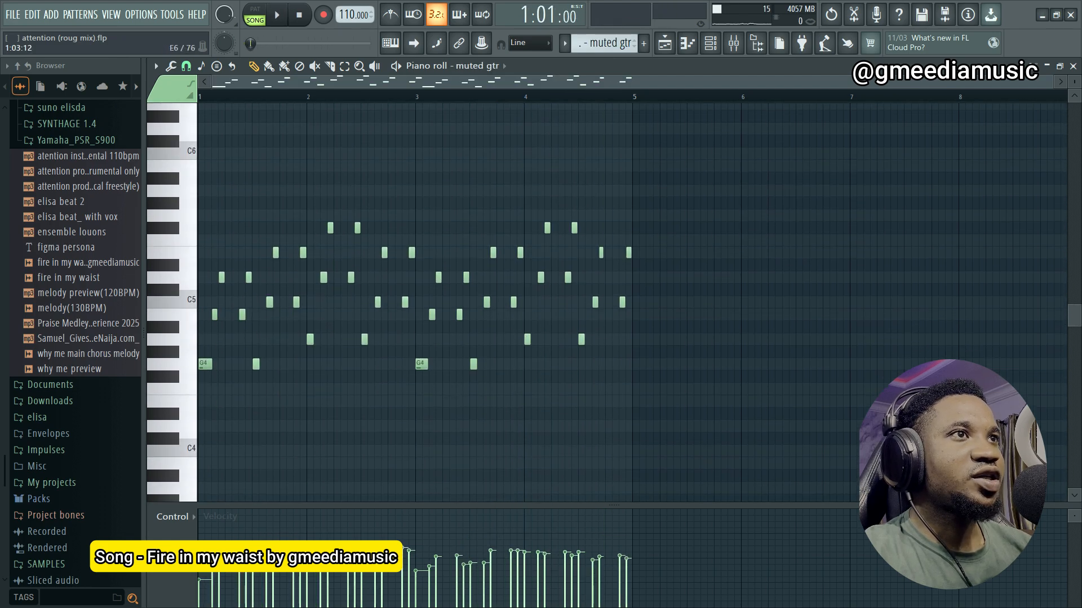
scroll(221, 81, up, 4)
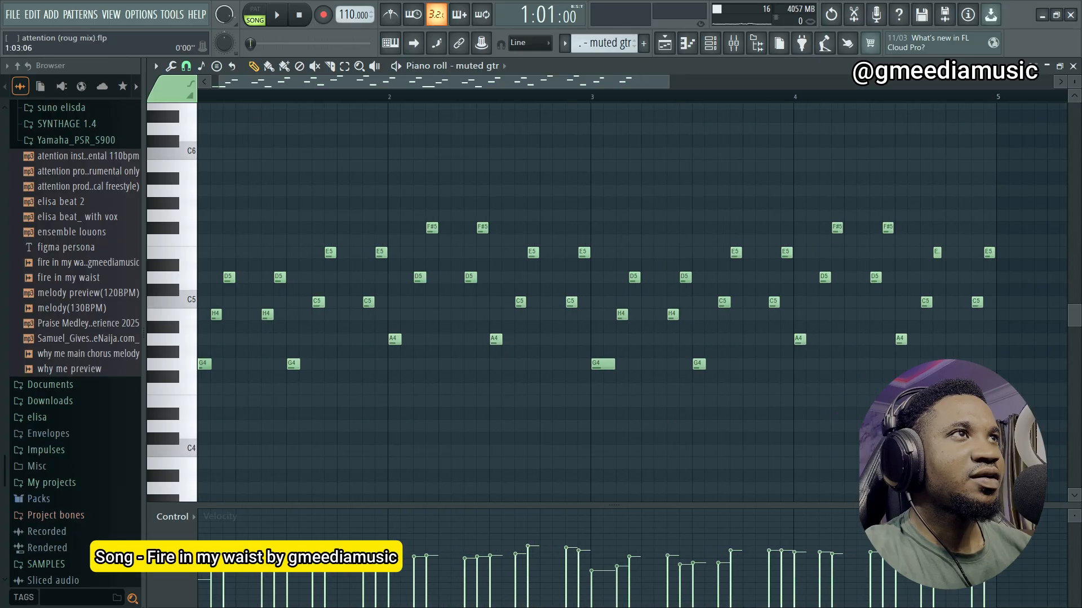
key(space)
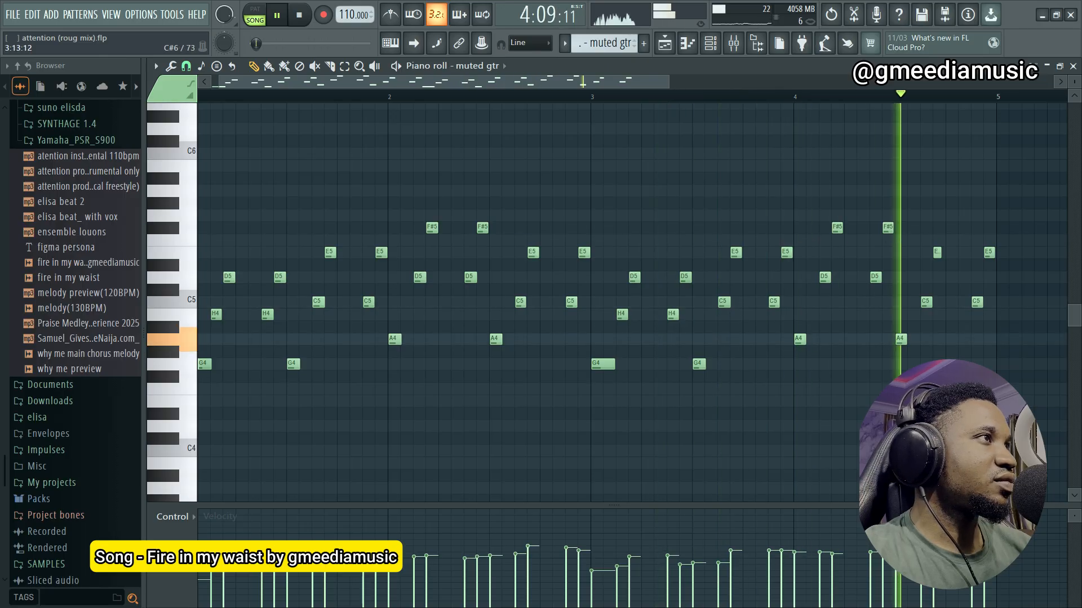
key(space)
Step: Unmute the pads track in the playlist and audition the arrangement from bar 5
key(F5)
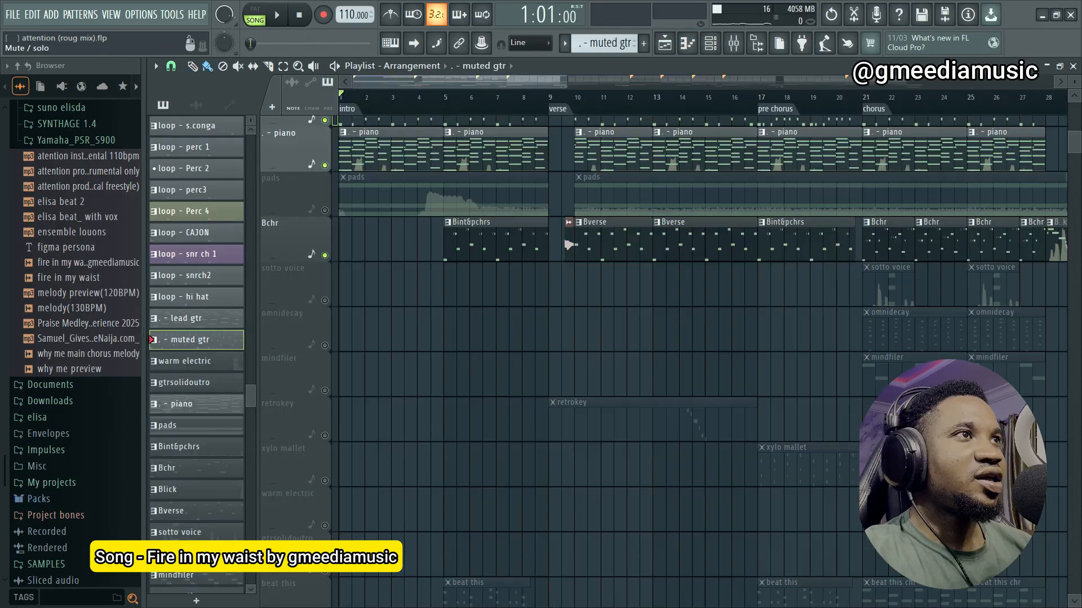
click(324, 210)
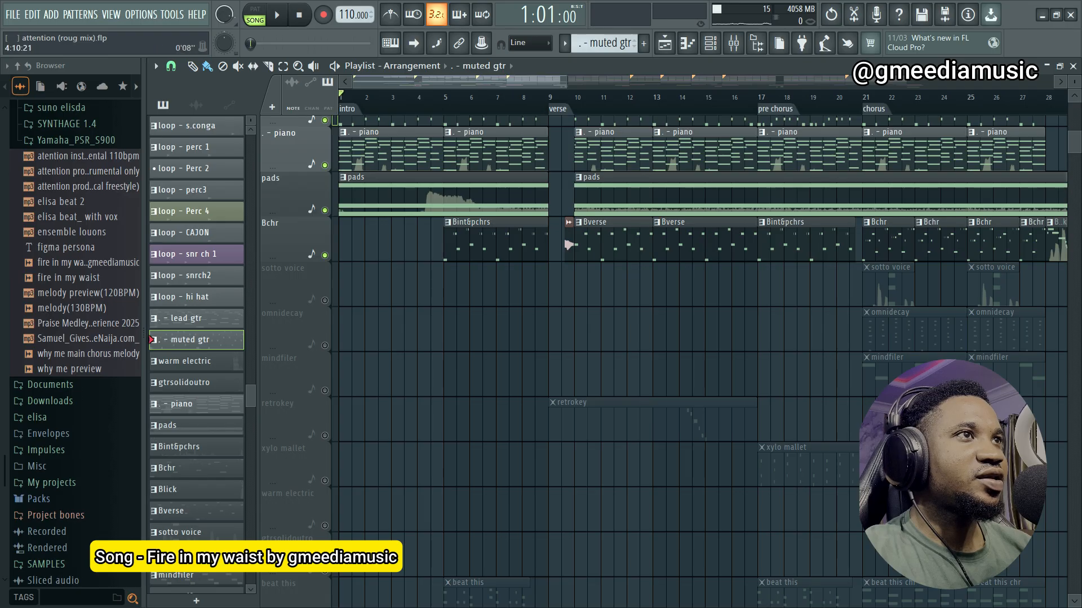
key(space)
click(445, 96)
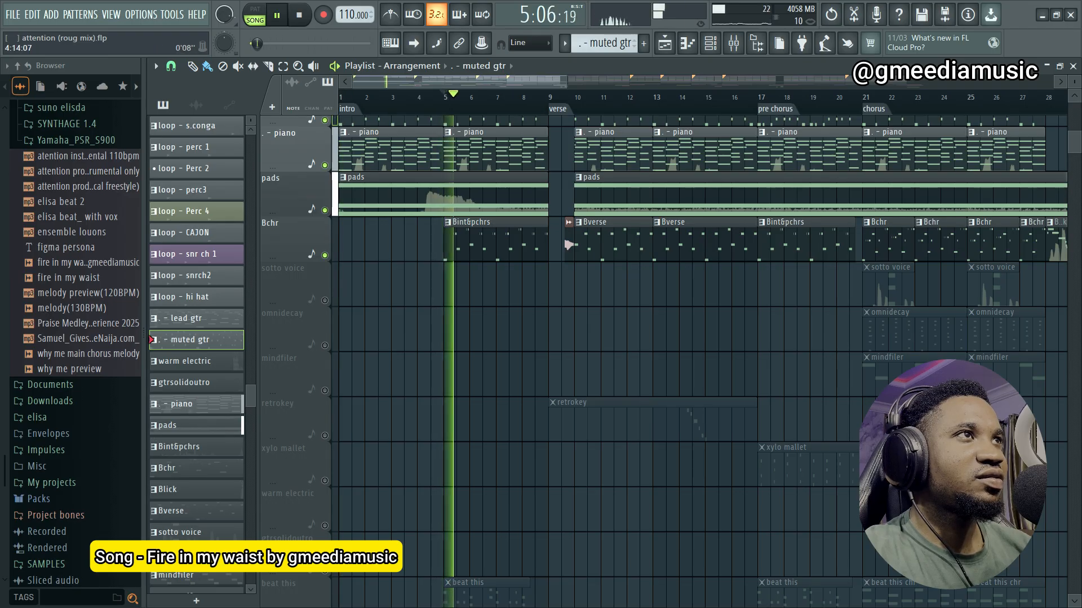
key(space)
Step: Examine the pads pattern's notes in the piano roll and the Korg M1 instrument on the softpads channel, closing the instrument when finished
click(443, 194)
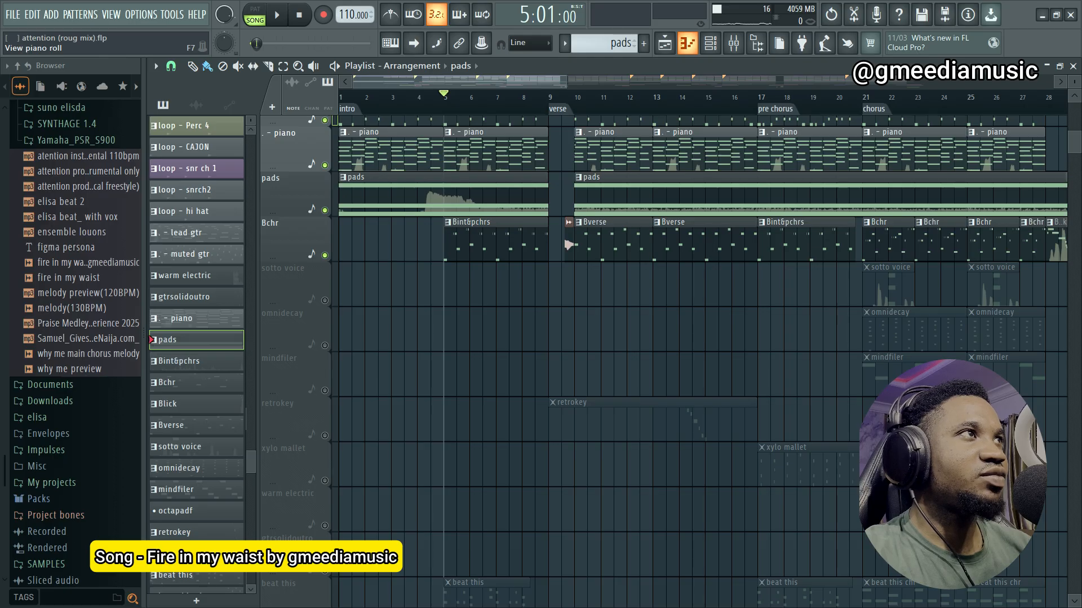
click(687, 43)
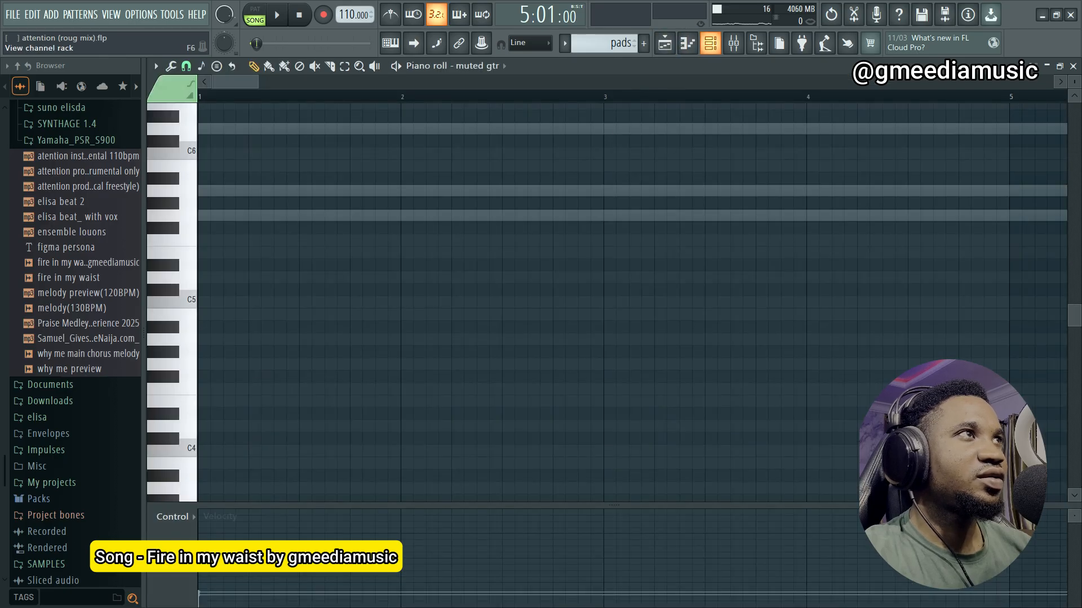
click(710, 43)
scroll(522, 367, down, 3)
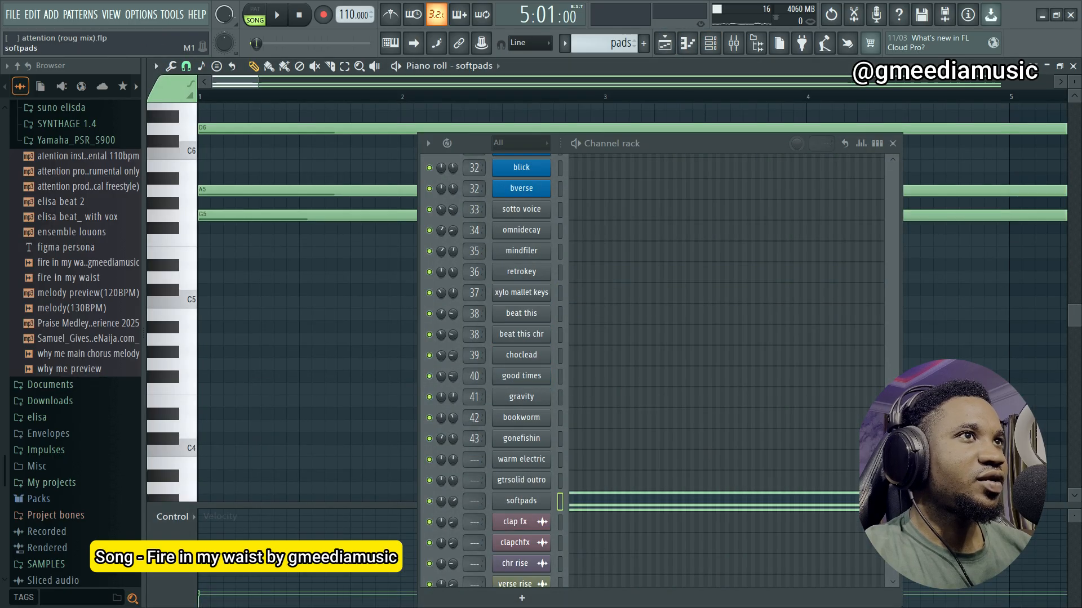
click(521, 501)
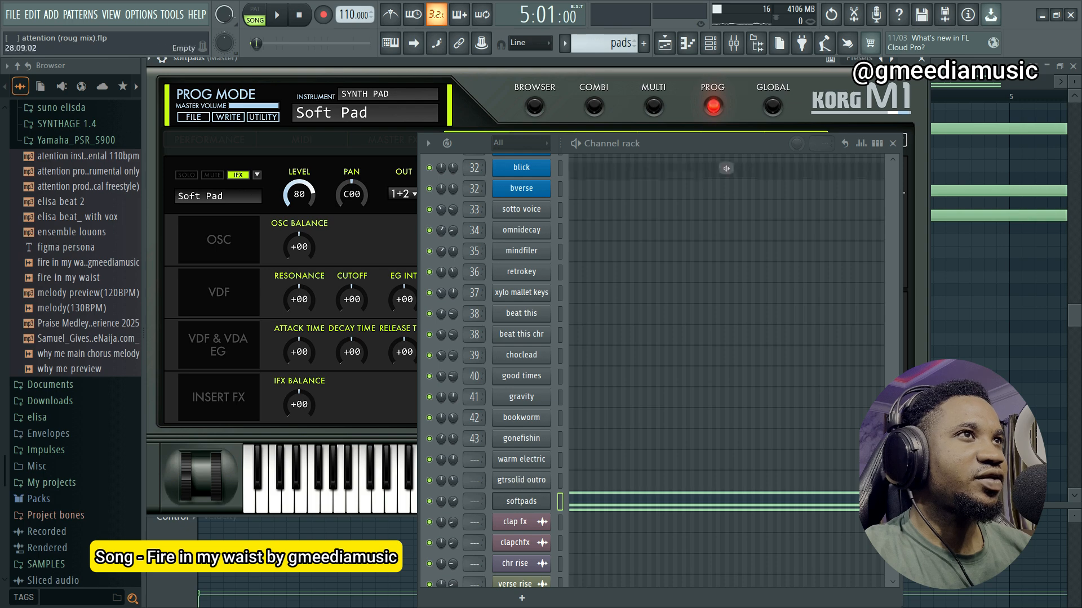
click(892, 143)
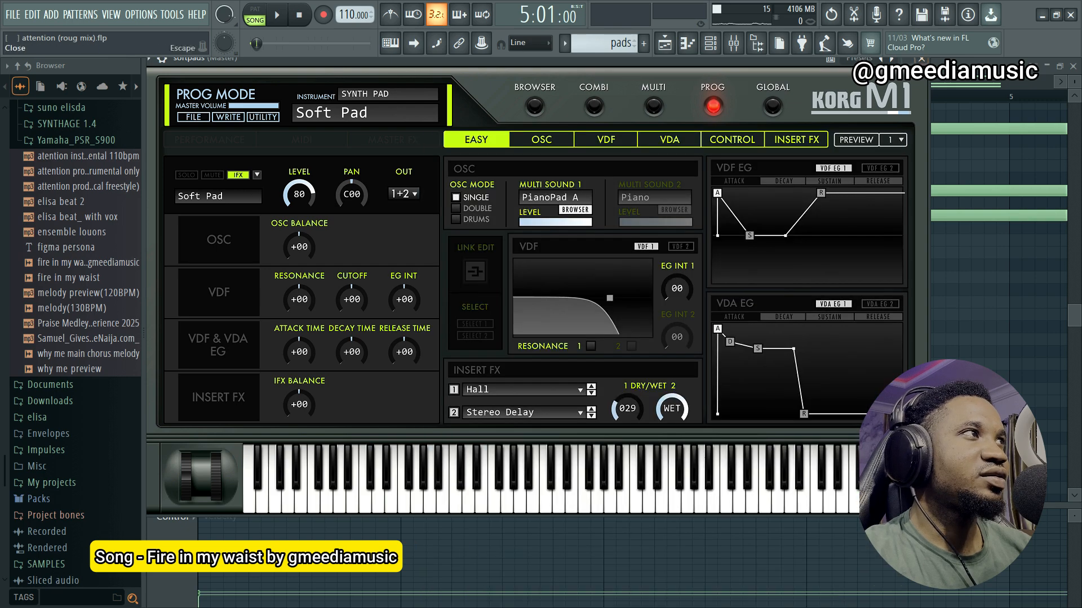
key(Escape)
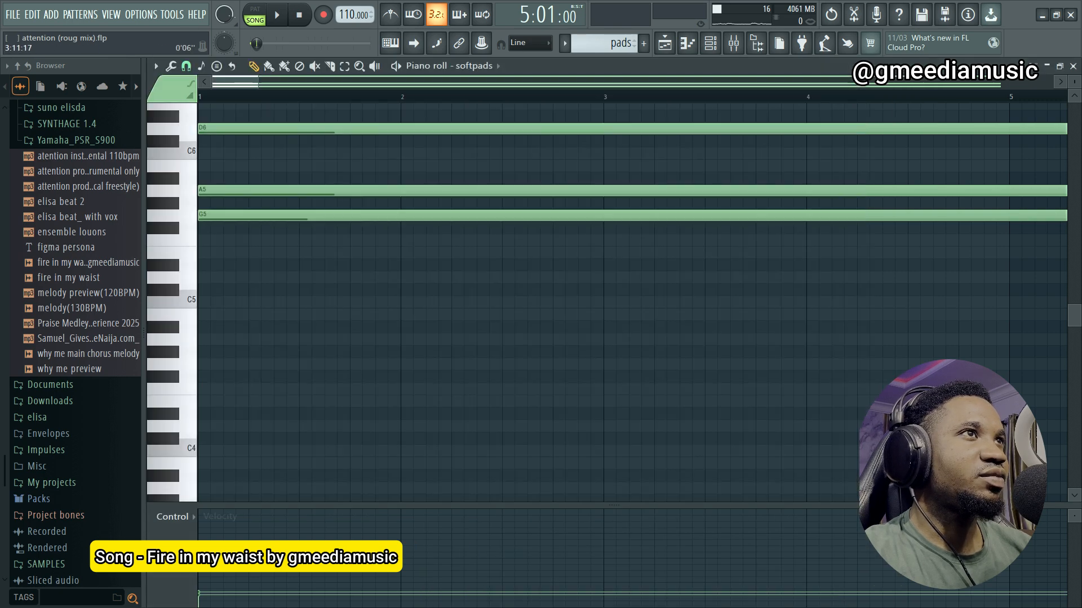
key(F5)
key(F5)
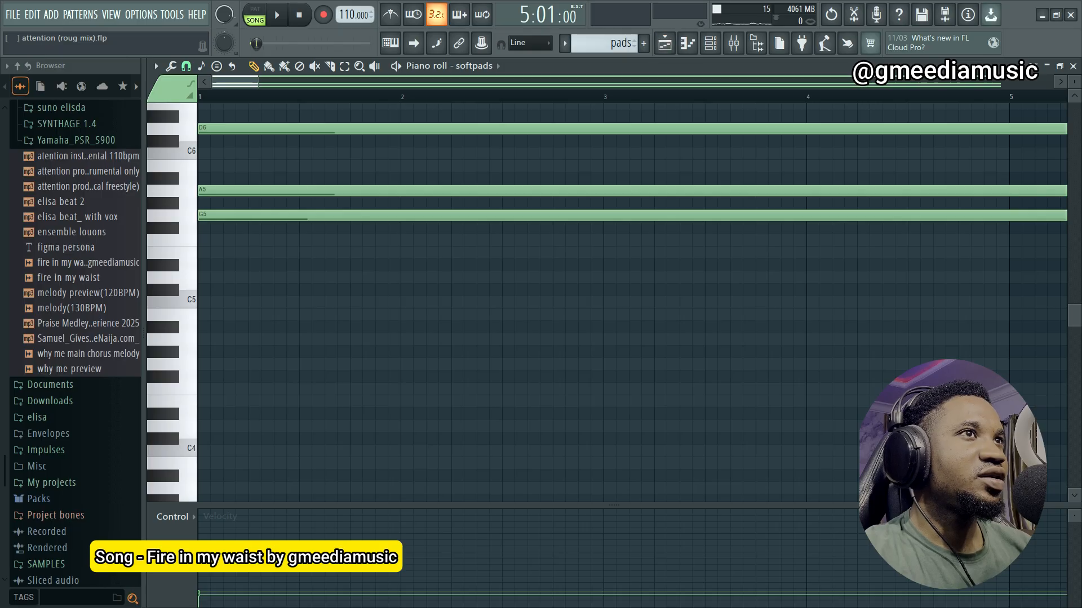
Step: Show the playlist and play the arrangement from bar 5, where the intro bass enters
key(F5)
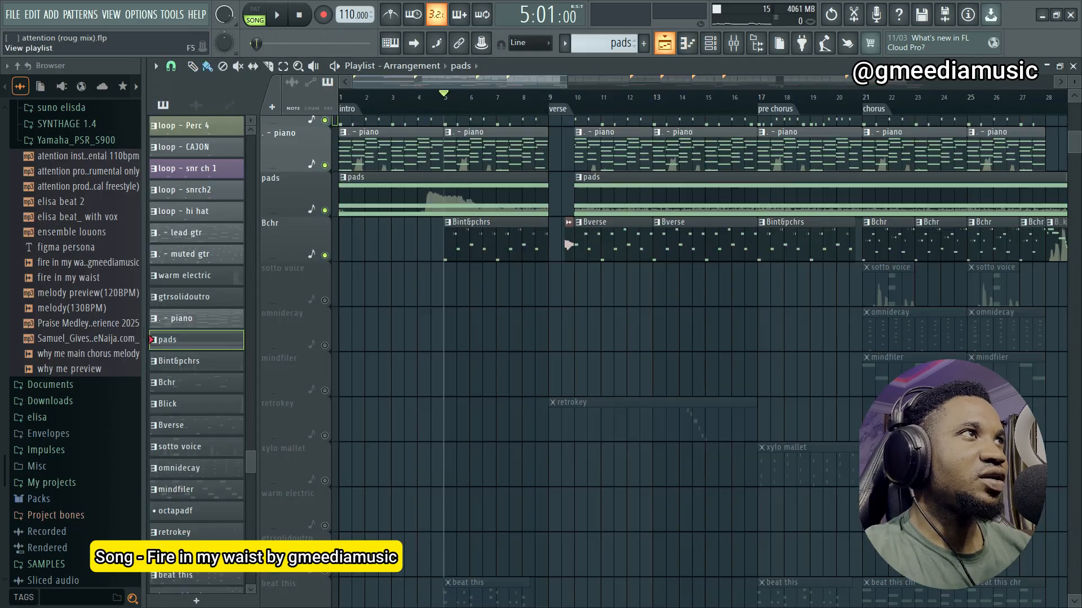
scroll(325, 165, down, 2)
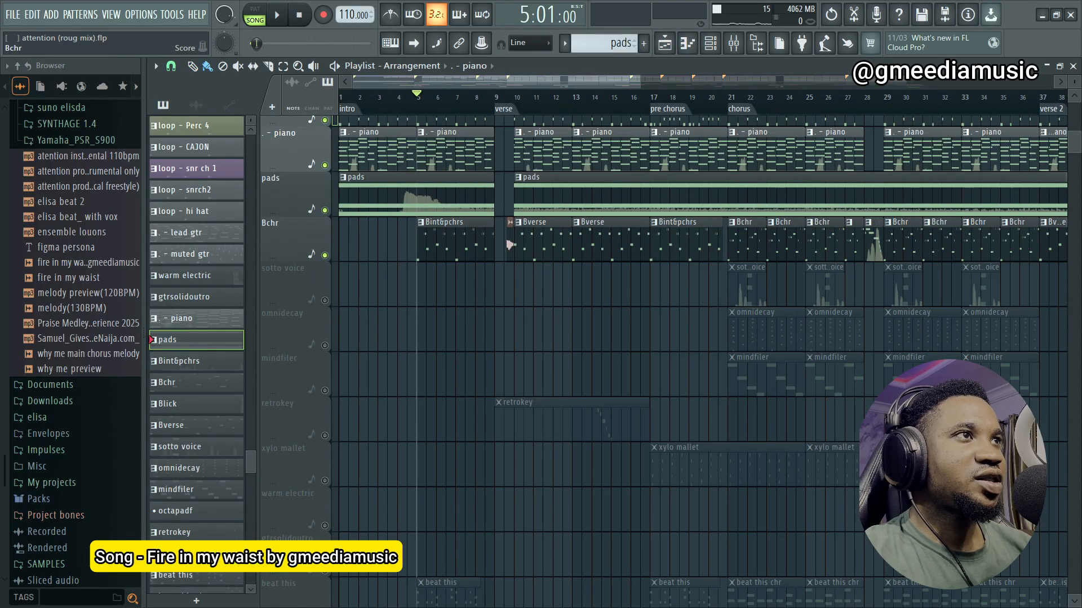
scroll(620, 281, down, 1)
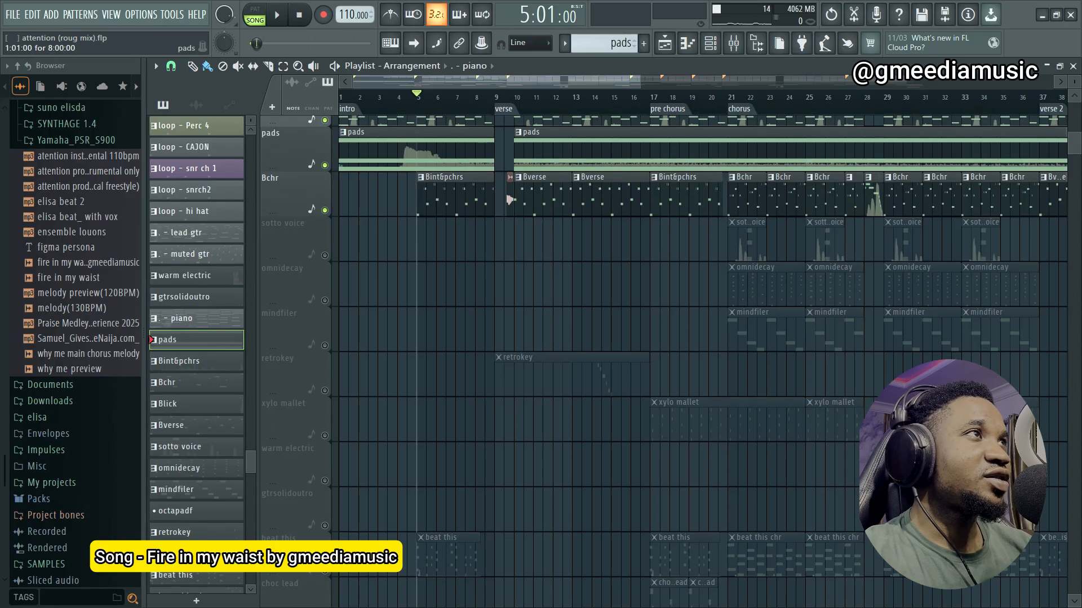
key(space)
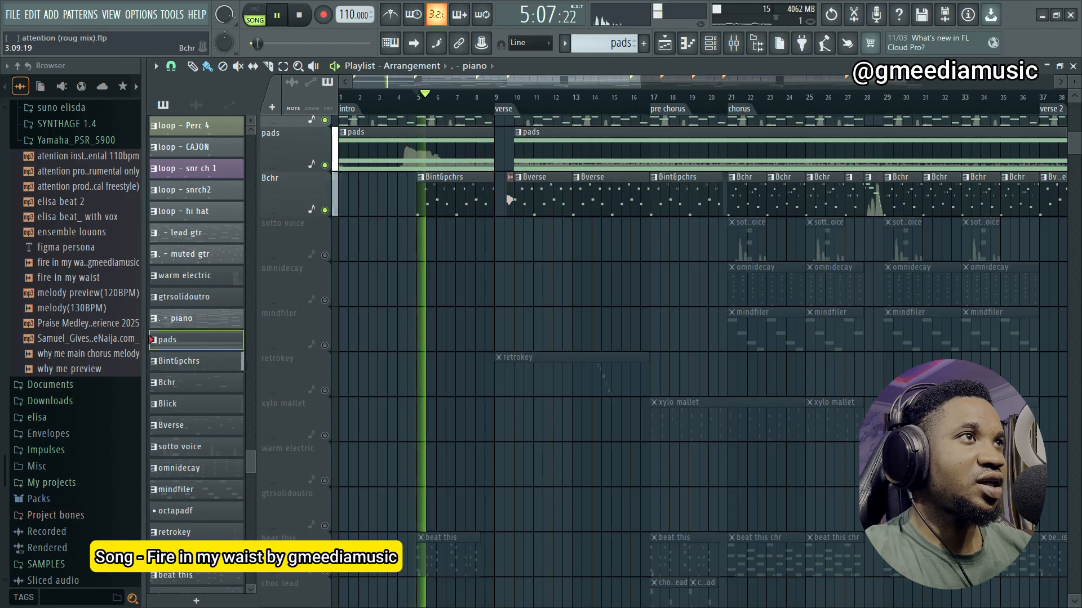
Step: Select the Bint&pchrs pattern and examine its bass notes in the piano roll while the intro plays
click(711, 43)
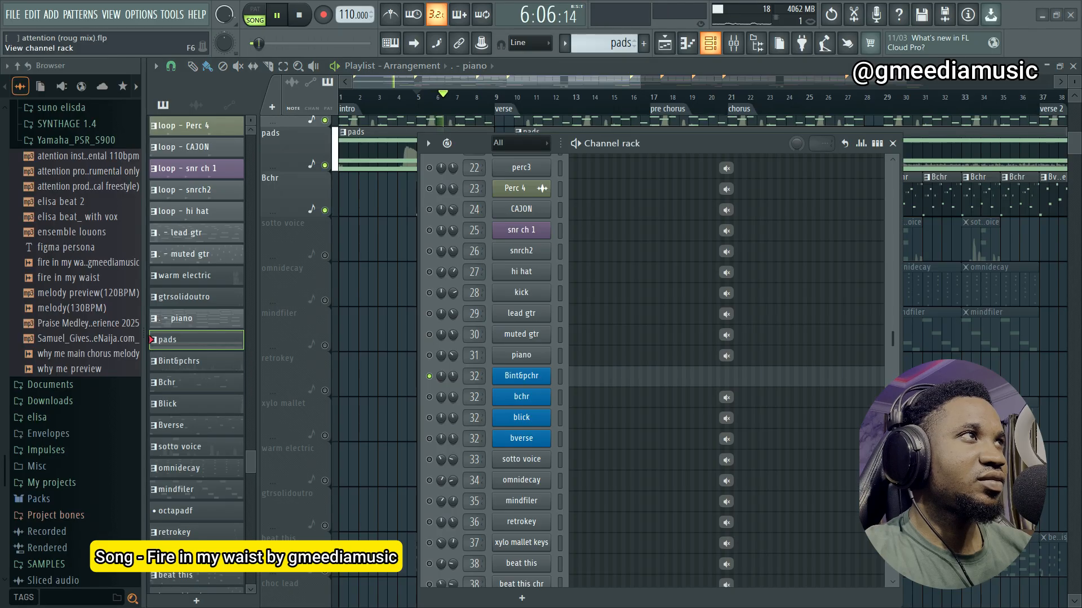
key(F7)
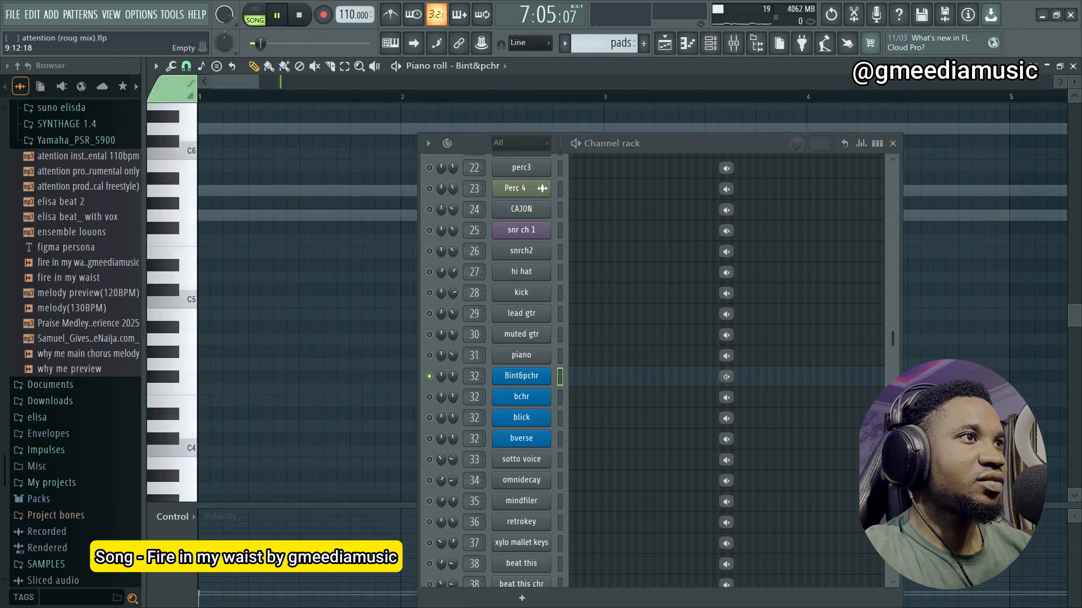
key(F5)
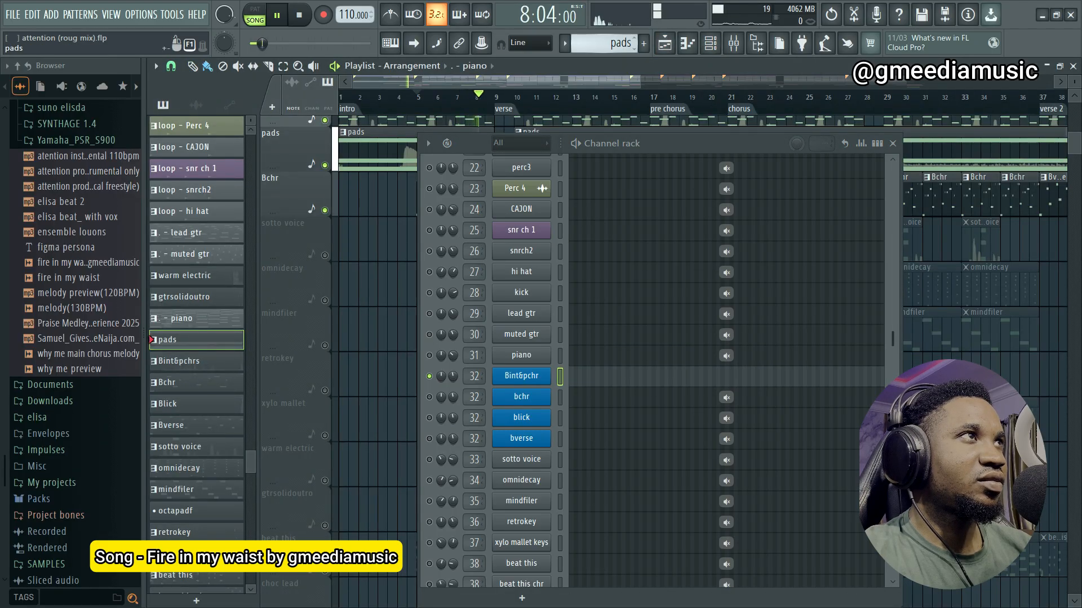
click(611, 43)
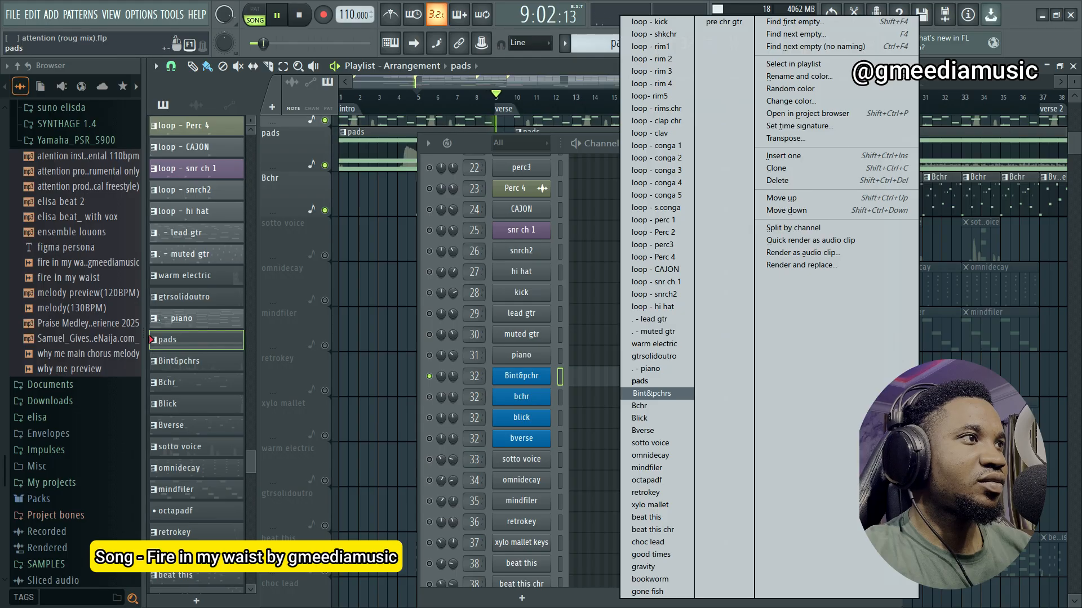
click(652, 393)
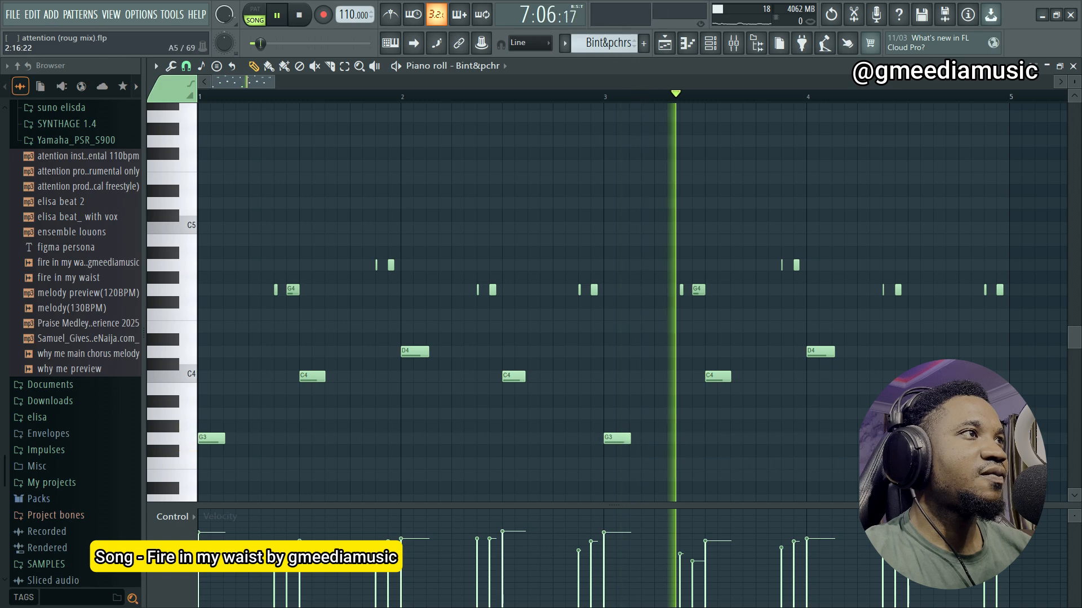
key(Page_Down)
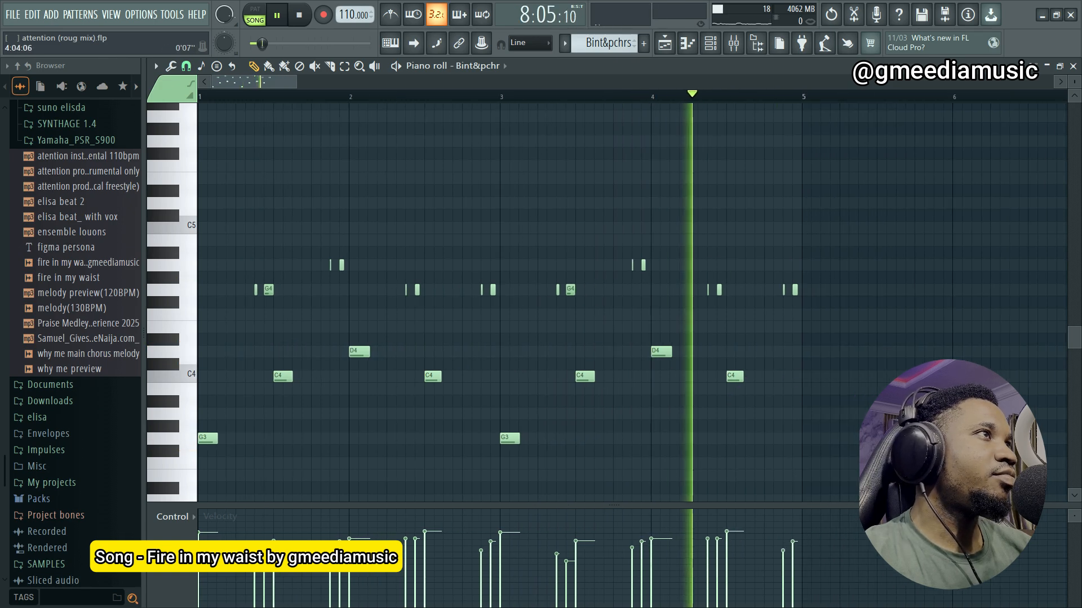
key(Page_Down)
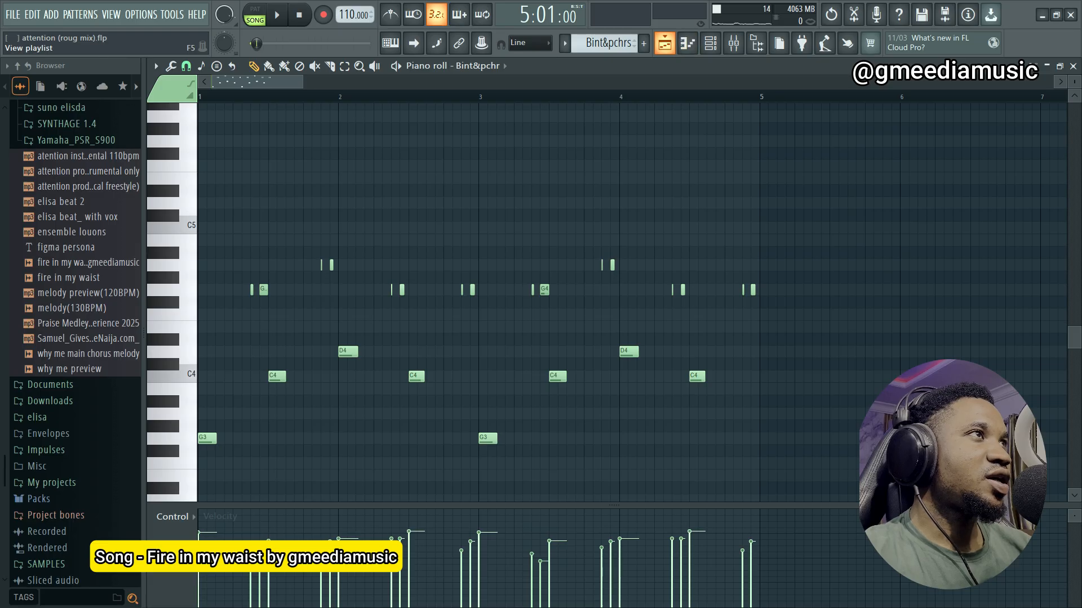
Step: Return to the playlist and play the verse bass part from bar 10
key(F5)
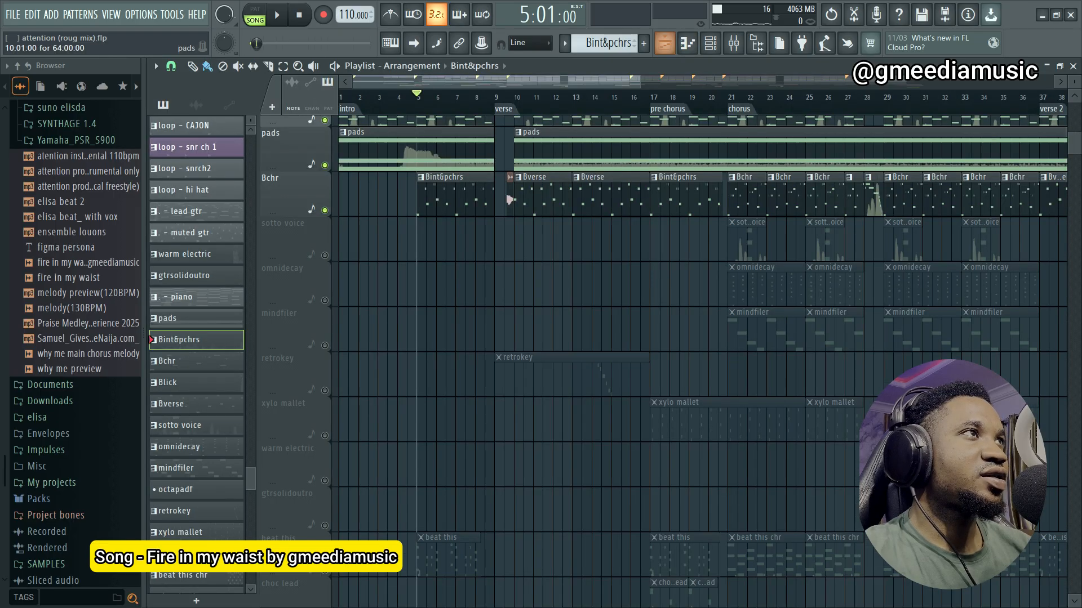
scroll(699, 338, down, 1)
scroll(698, 338, up, 1)
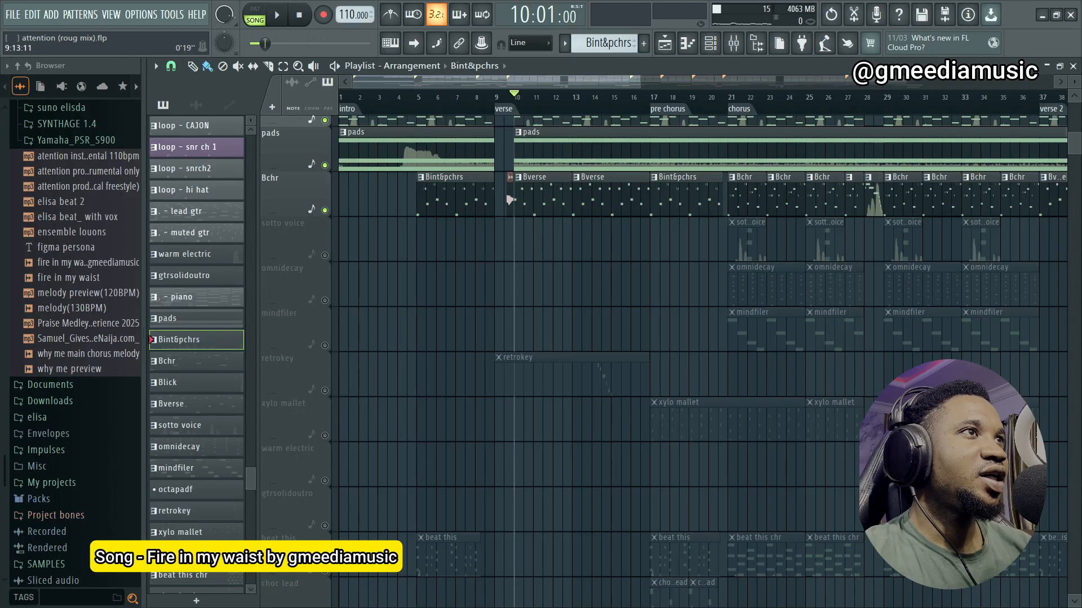
scroll(510, 200, up, 3)
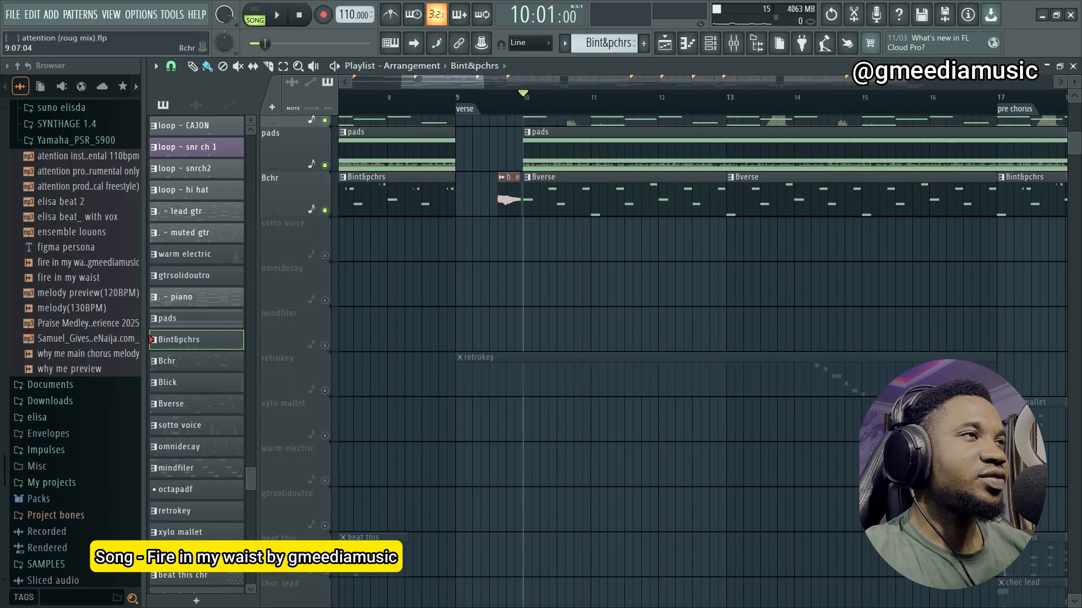
key(space)
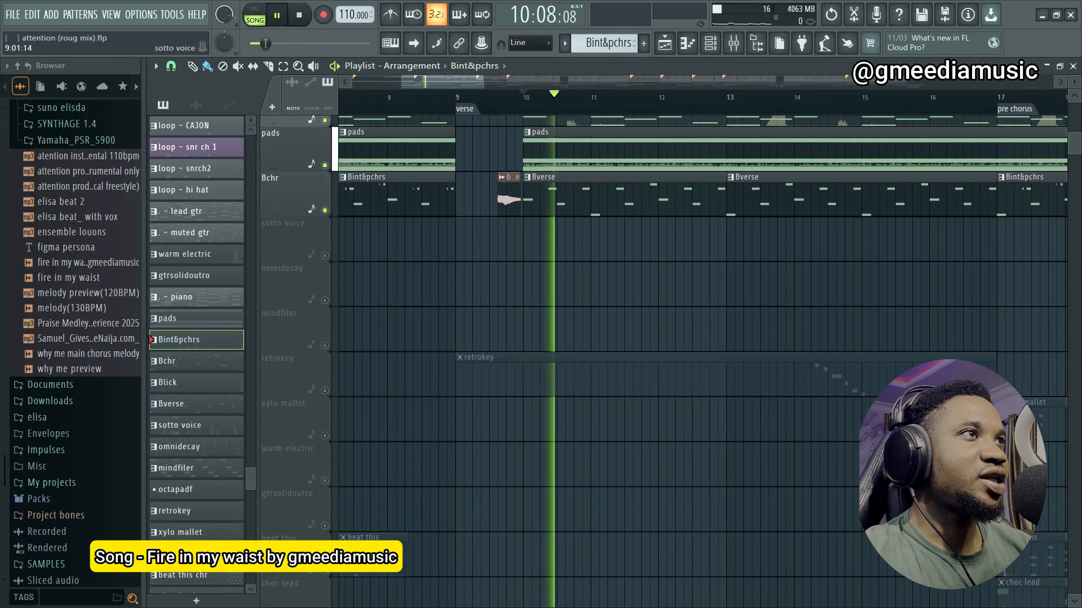
key(space)
key(space)
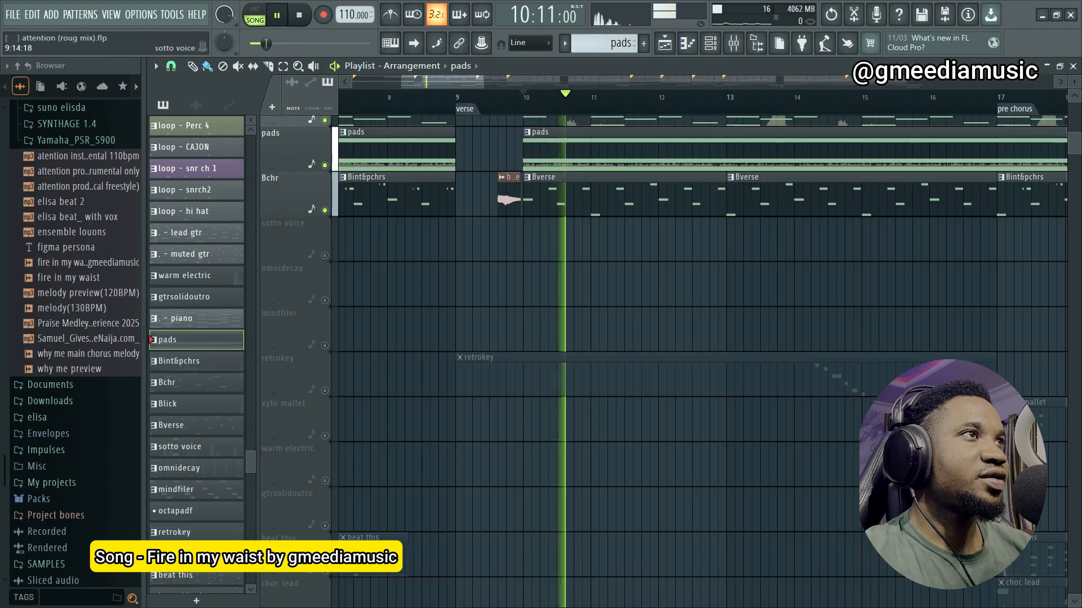
scroll(619, 216, up, 3)
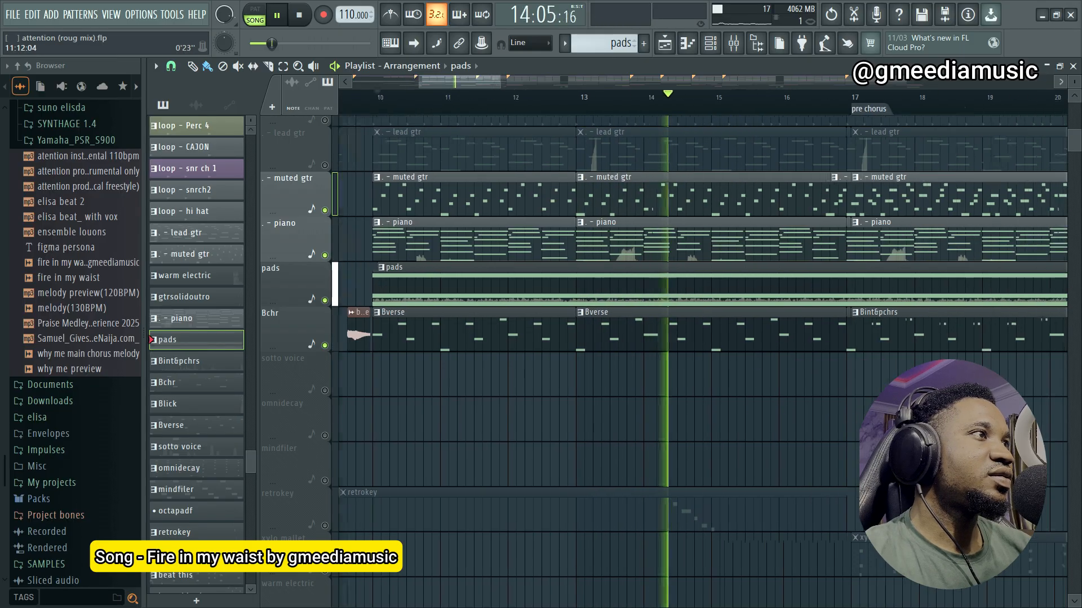
key(Page_Down)
key(space)
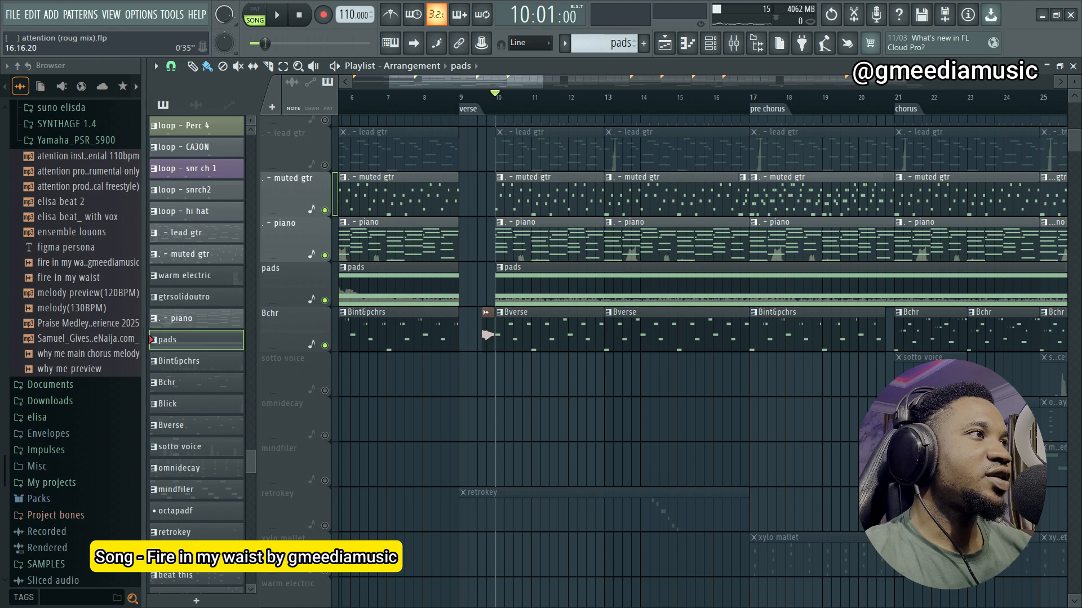
Step: Play the arrangement from the verse through the pre chorus, and restart playback from the chorus at bar 21
key(space)
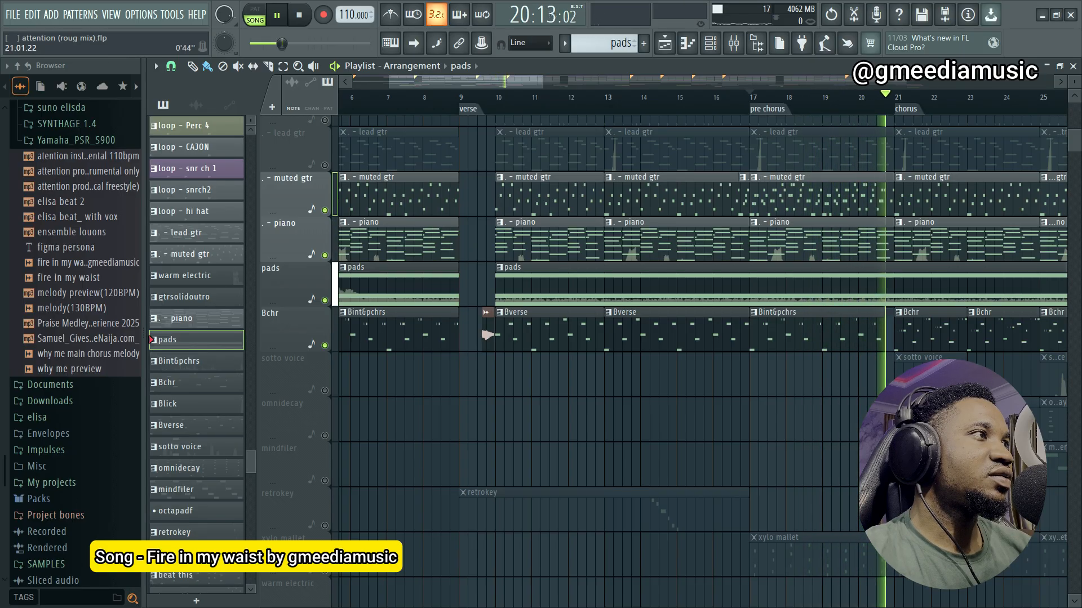
key(space)
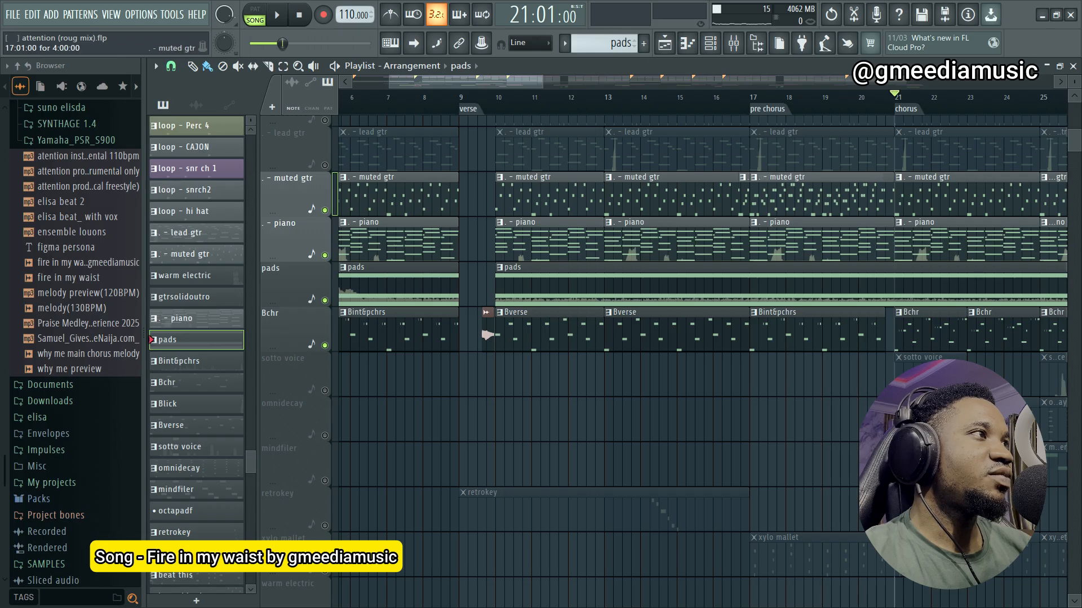
key(space)
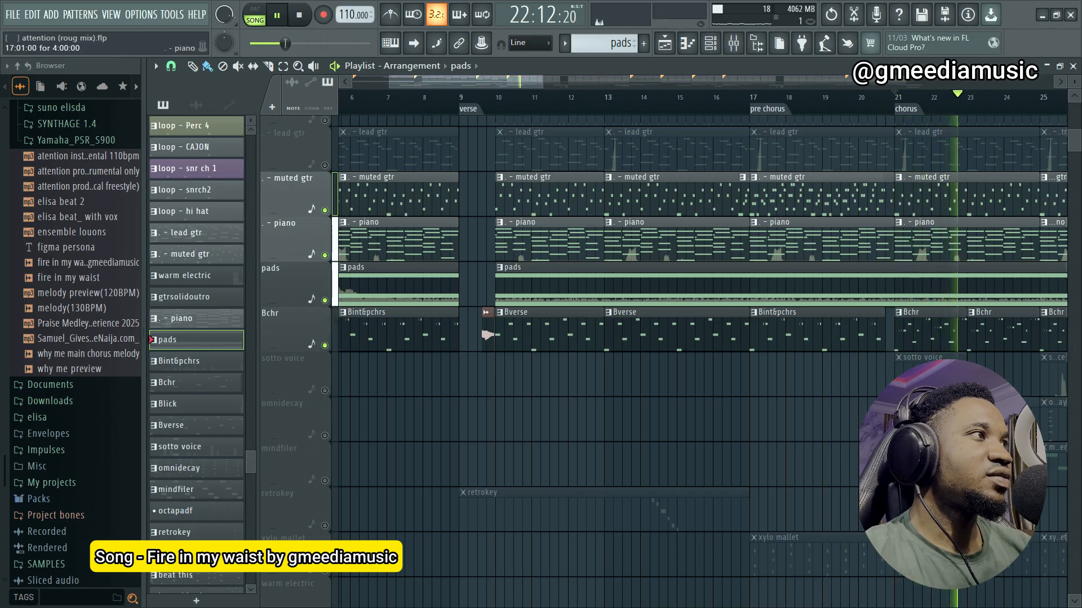
Step: Open the Bchr pattern in the piano roll and examine its bass notes while the chorus plays
key(space)
double_click(485, 334)
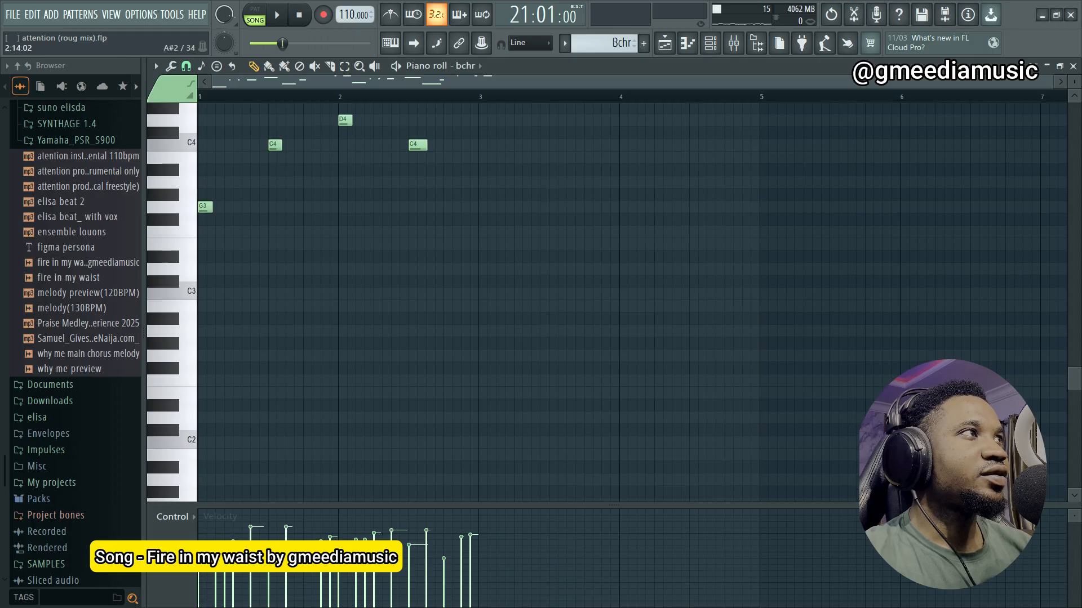
key(space)
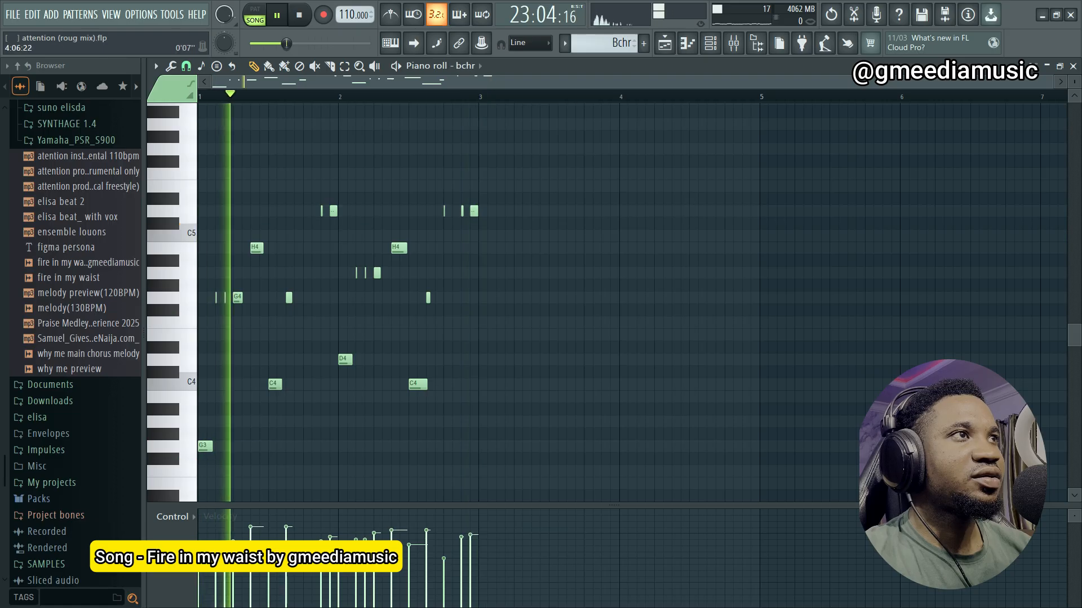
Step: Stop playback, view the '60s P-Bass model in the bchr channel's MODO BASS 2 instrument, and close the plugin
click(710, 42)
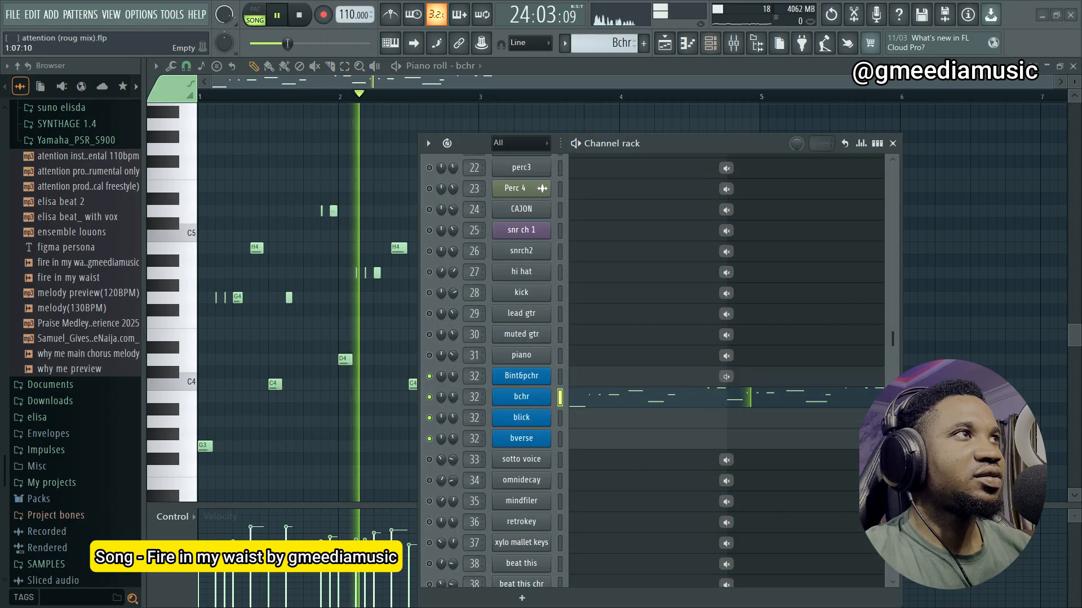
key(space)
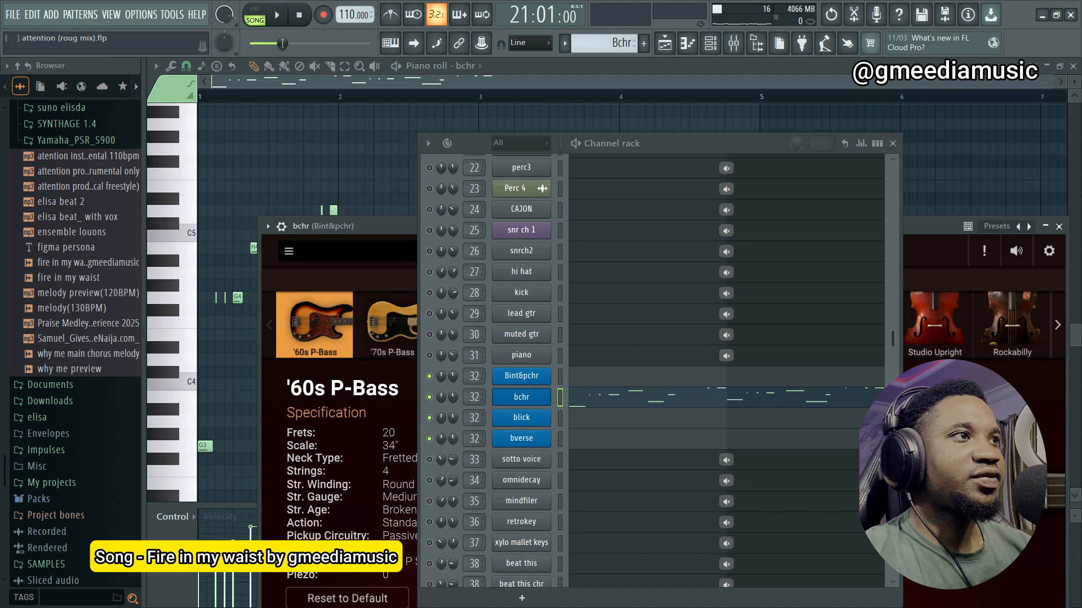
click(893, 143)
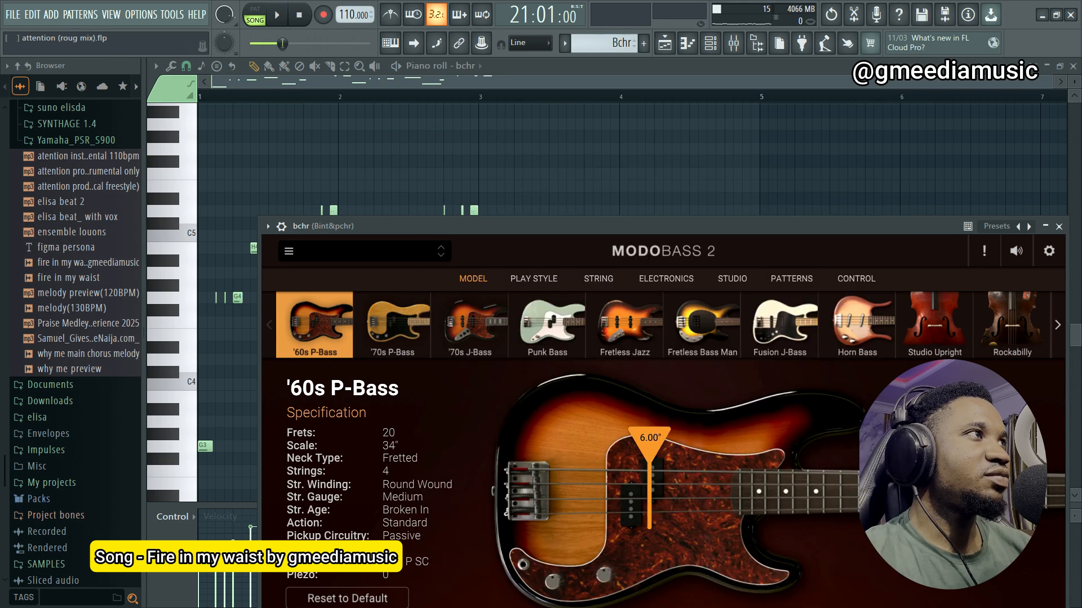
drag(563, 226, 566, 122)
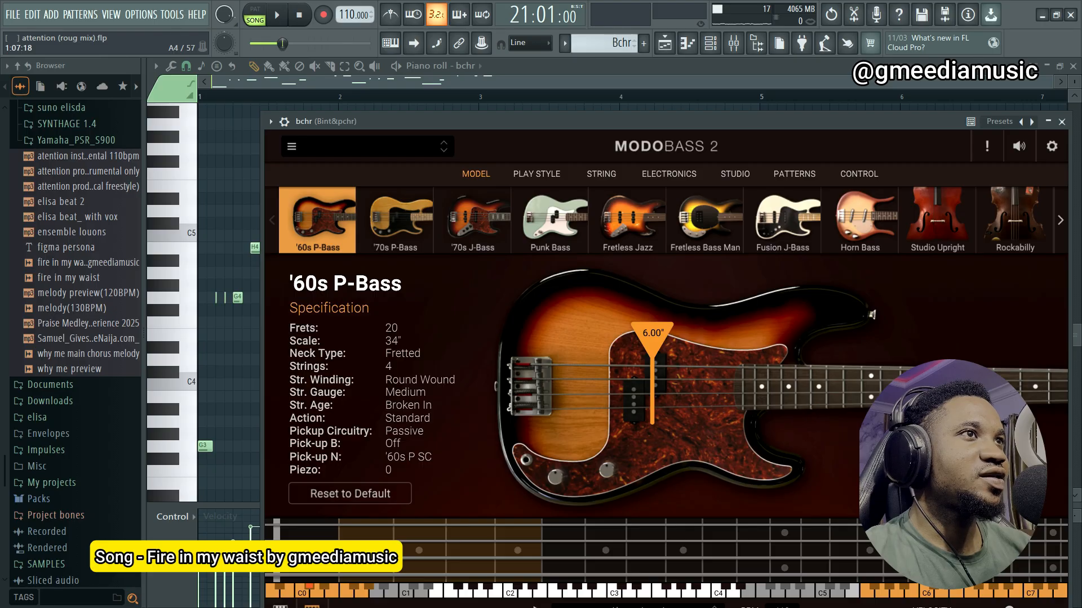
drag(1048, 121, 956, 120)
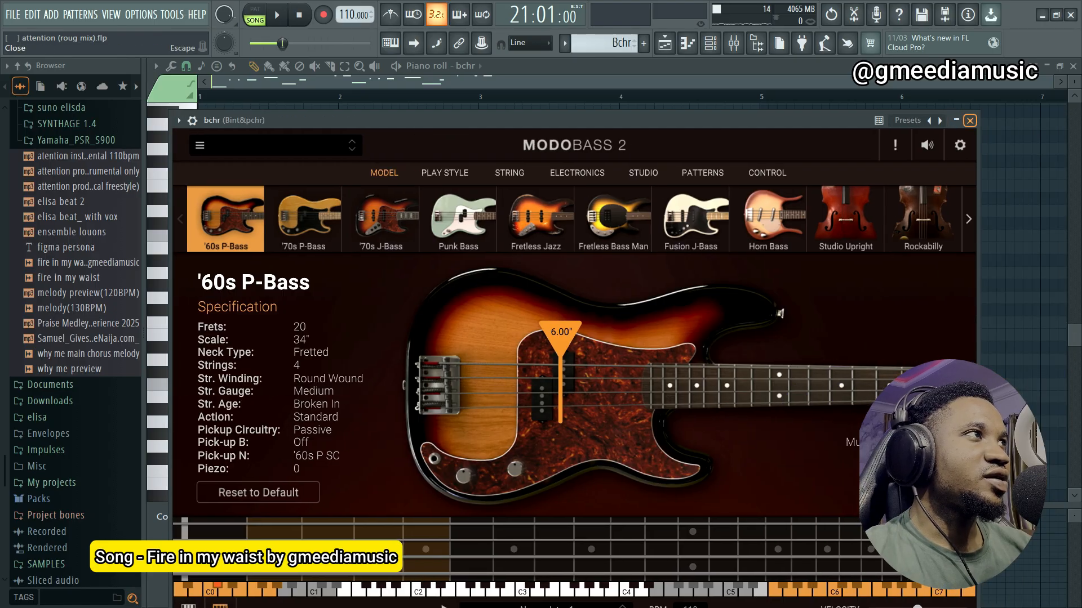
click(970, 120)
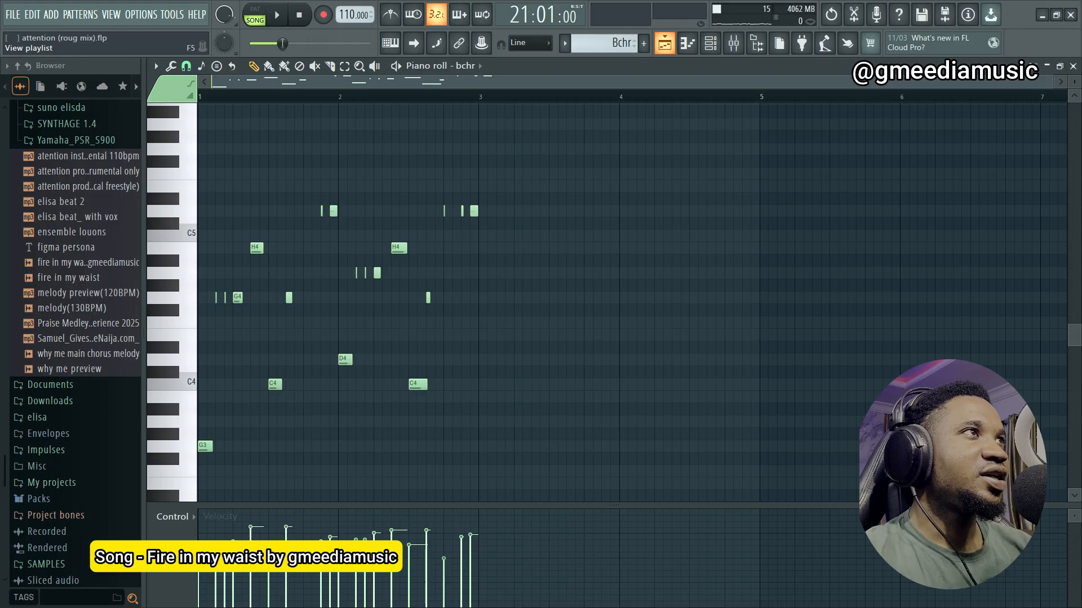
Step: Unmute the lead gtr and loop - kick tracks in the playlist and play the verse and pre chorus with them
click(664, 43)
scroll(487, 576, up, 4)
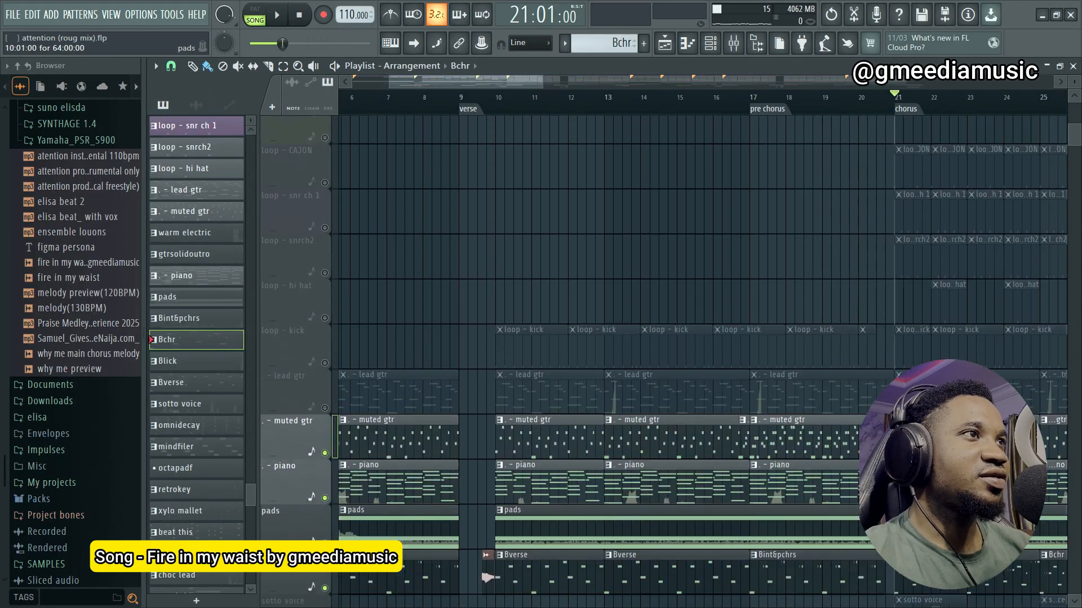
scroll(487, 577, up, 3)
scroll(487, 586, down, 2)
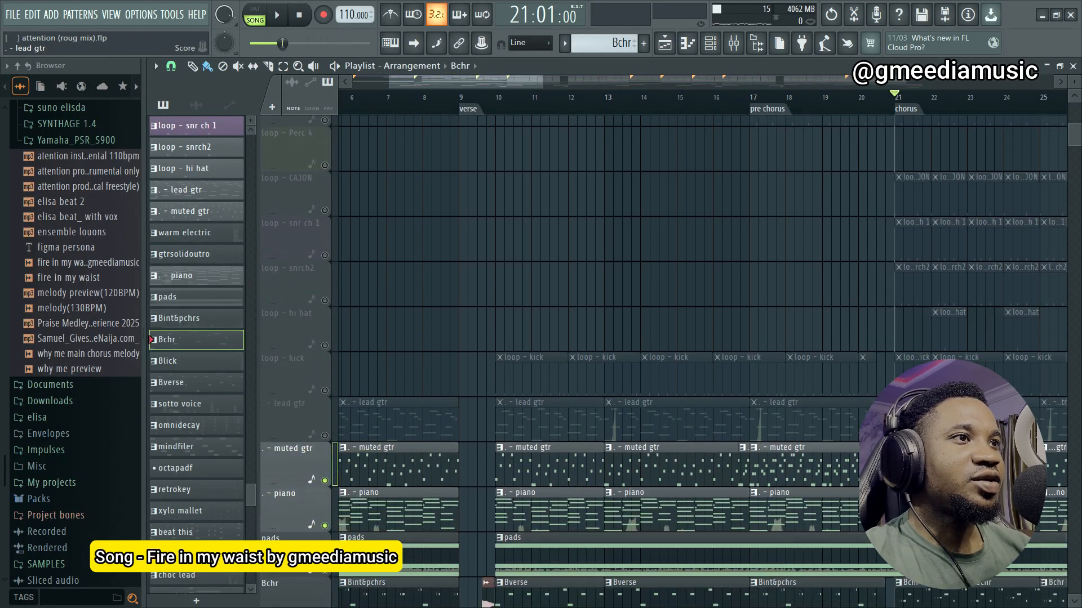
scroll(487, 604, up, 1)
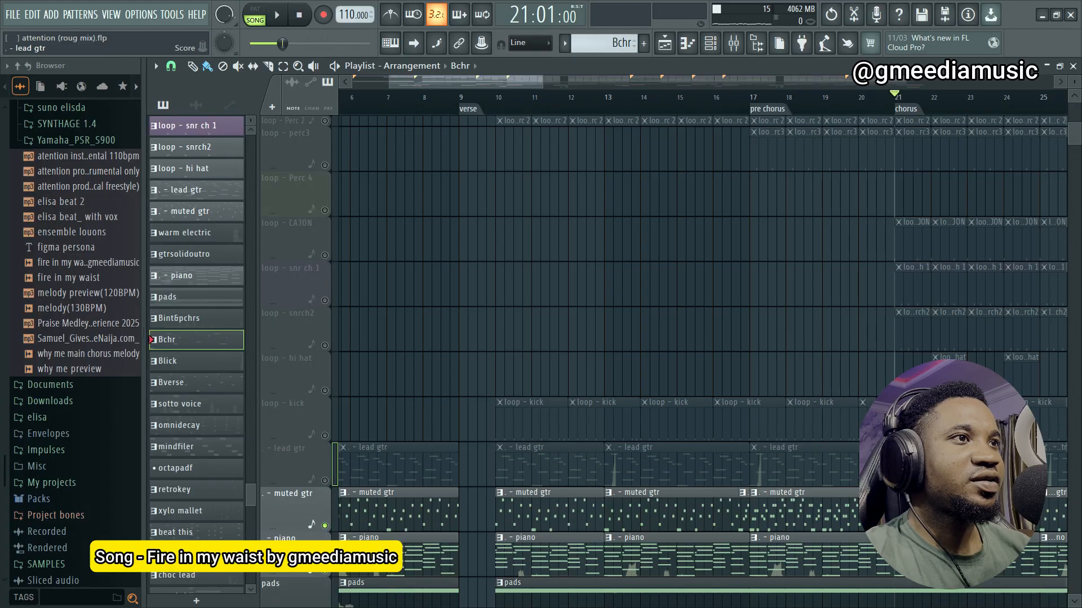
click(325, 480)
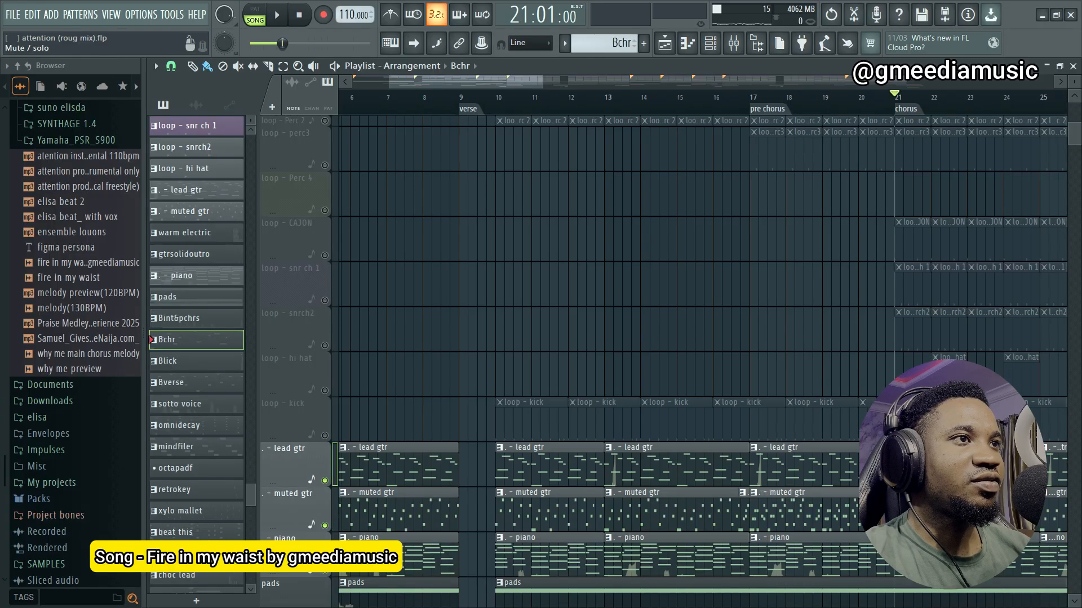
click(325, 435)
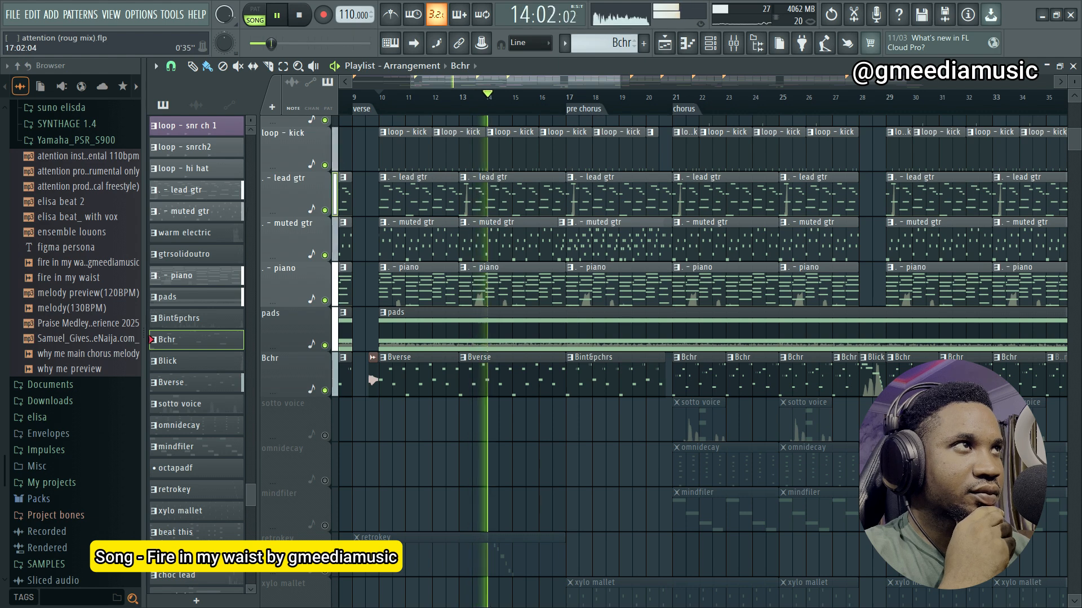
key(alt+KP_Multiply)
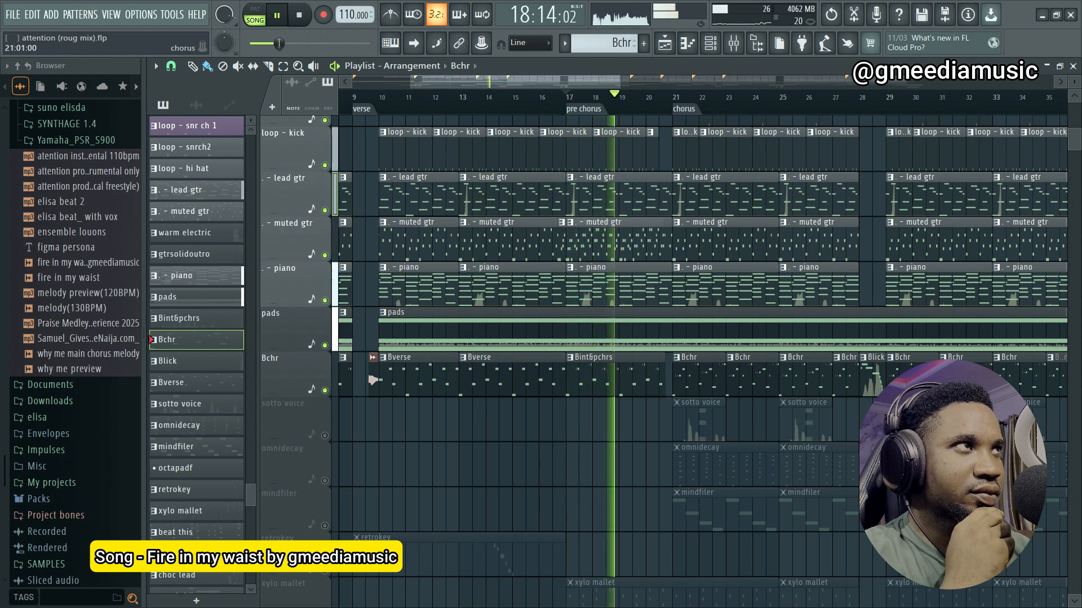
Step: Play the chorus from bar 21, clear the playlist time selection and stop playback
key(alt+KP_Multiply)
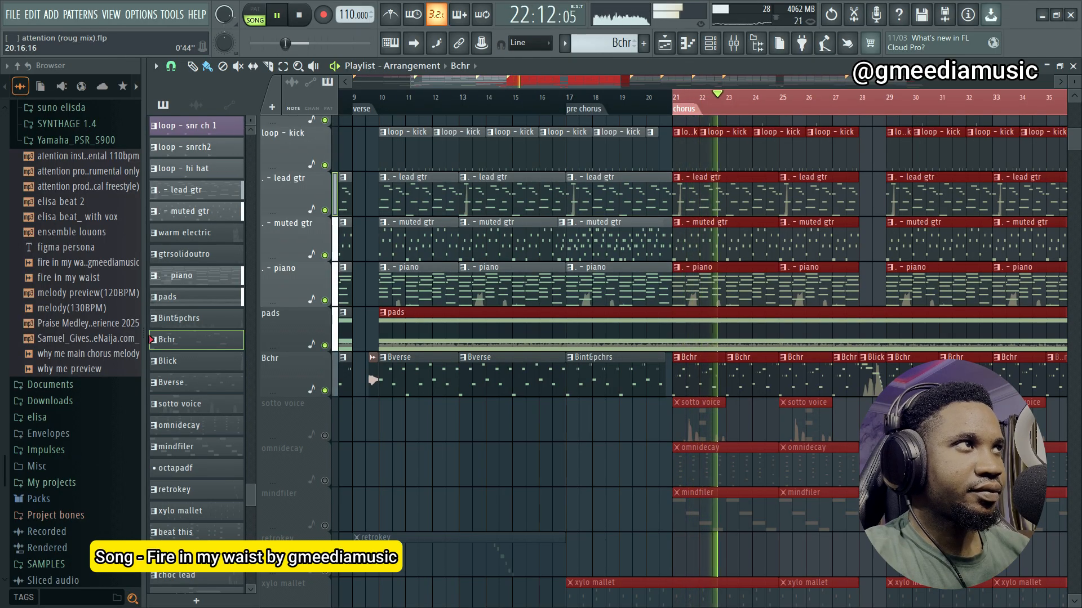
key(ctrl+d)
key(space)
Step: Unmute the sotto voice track in the playlist and play the start of the chorus from bar 21 with it
scroll(665, 338, down, 4)
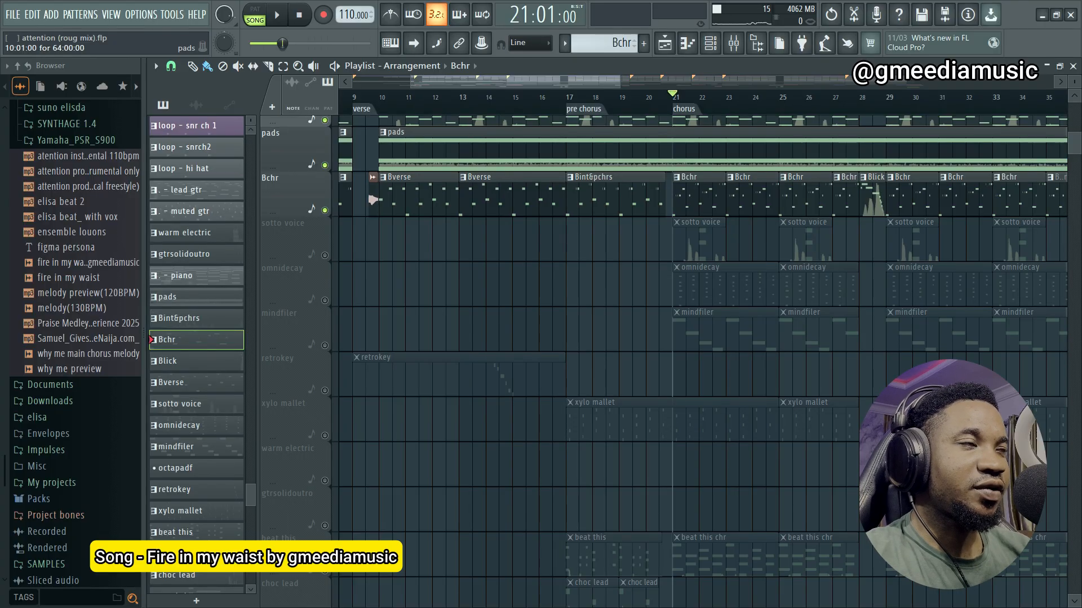
scroll(703, 349, down, 12)
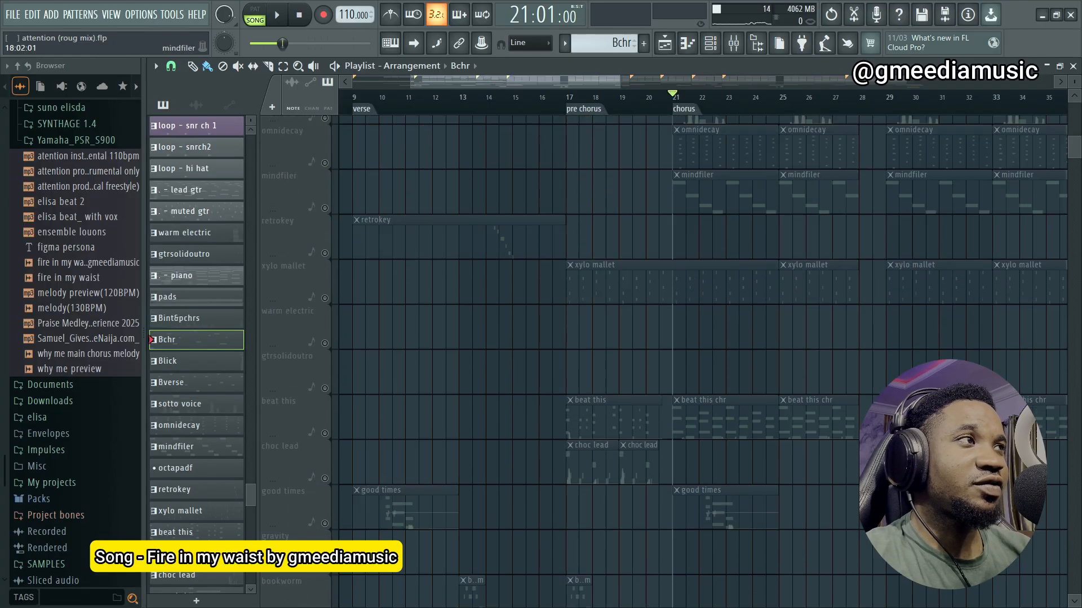
scroll(373, 245, up, 10)
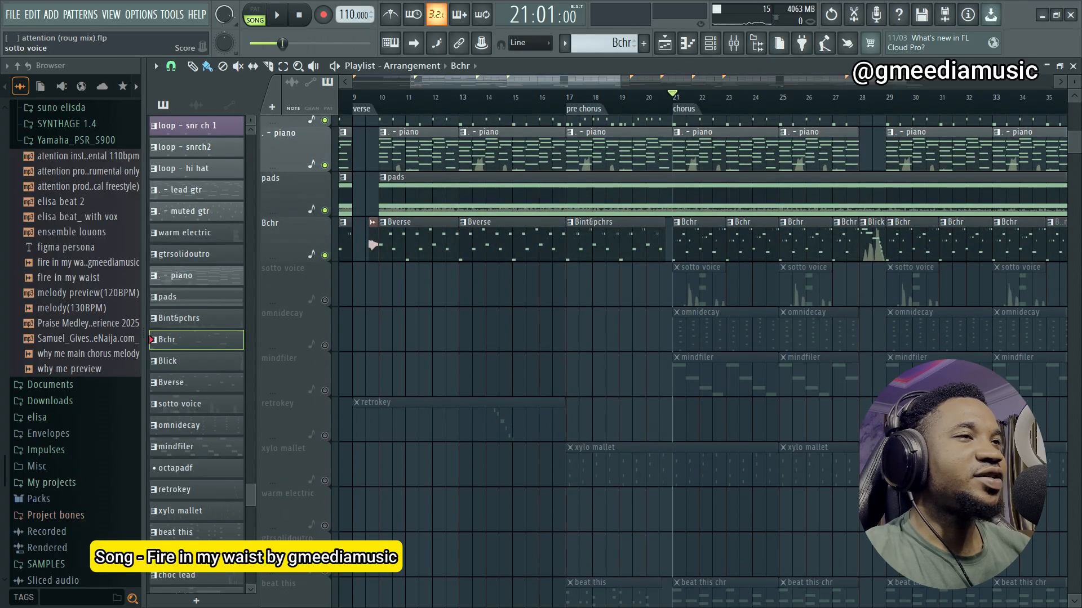
scroll(686, 282, up, 4)
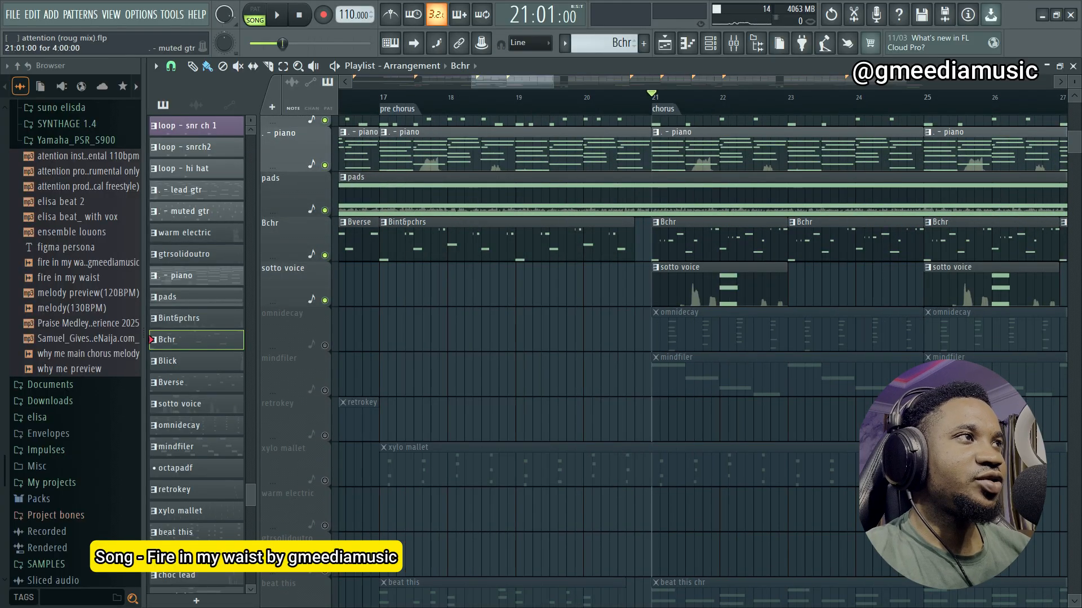
key(space)
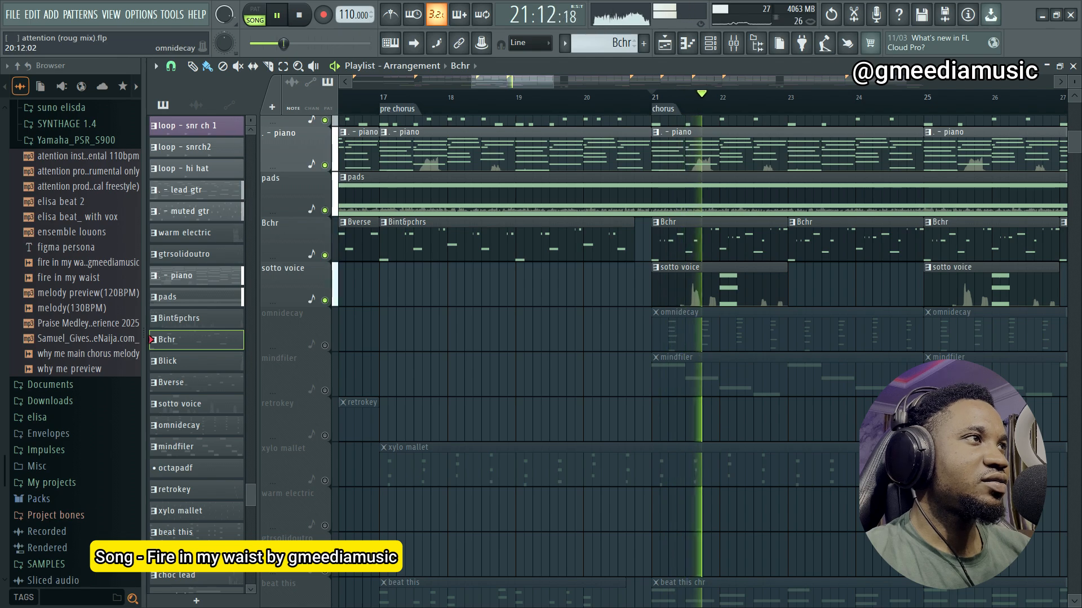
key(space)
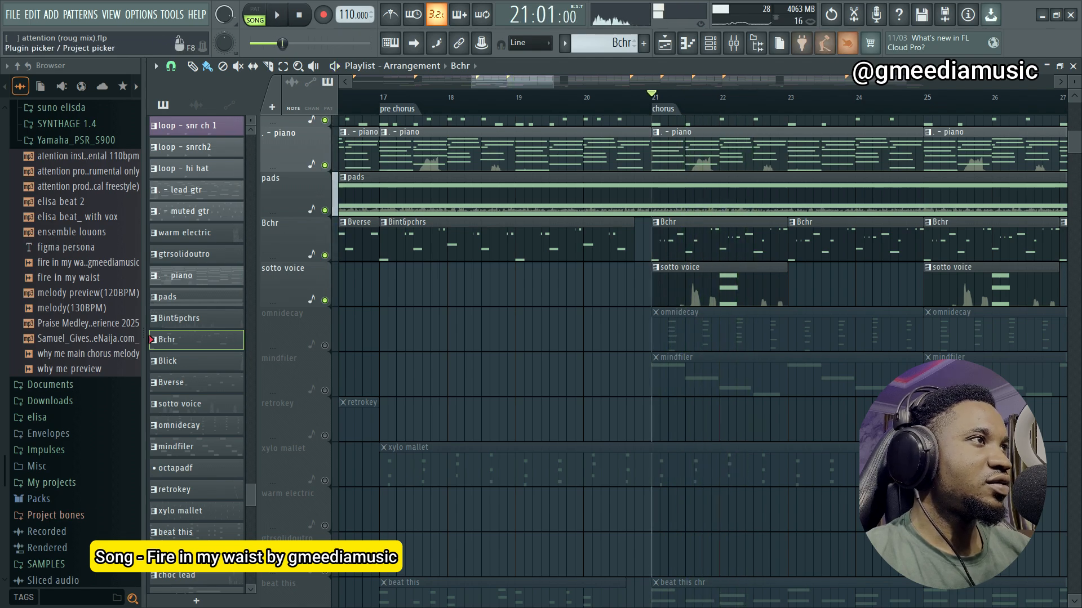
Step: Solo the sotto voice mixer track and play the chorus from 21:13 in the playlist
click(733, 43)
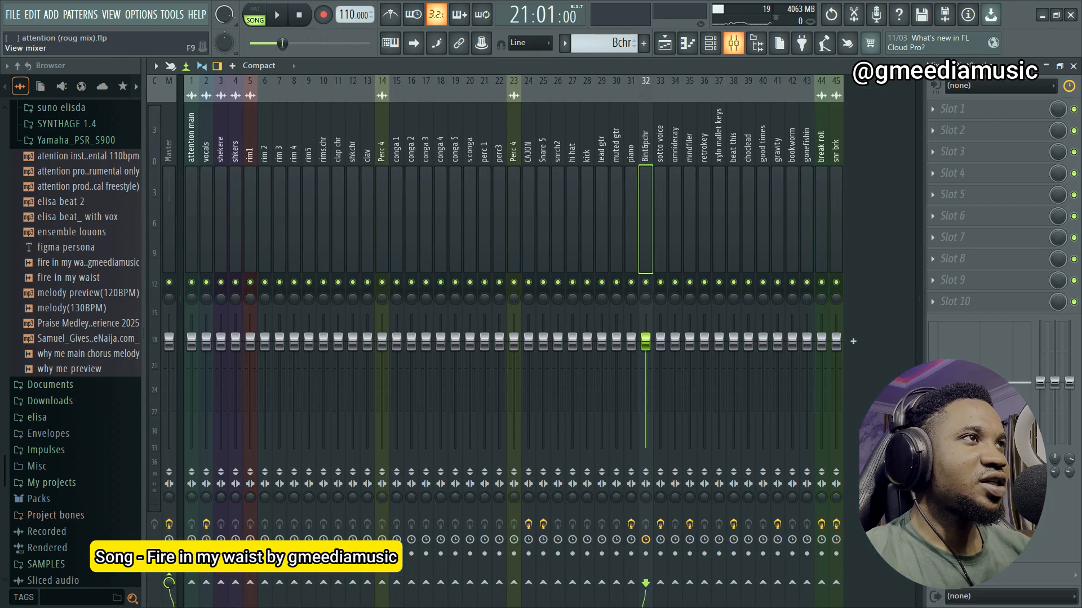
click(661, 220)
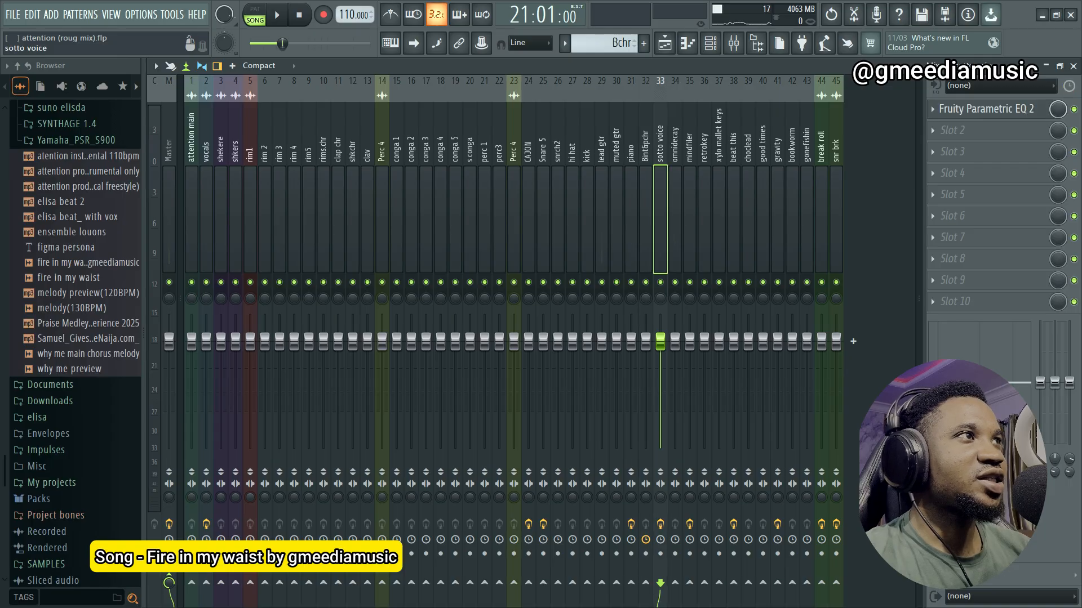
right_click(660, 282)
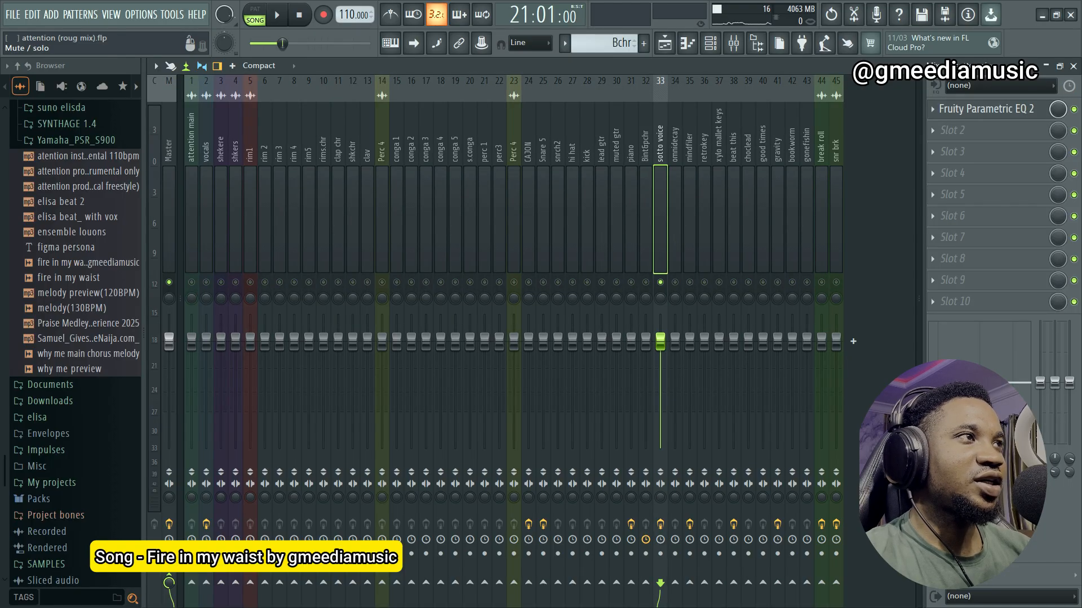
click(665, 43)
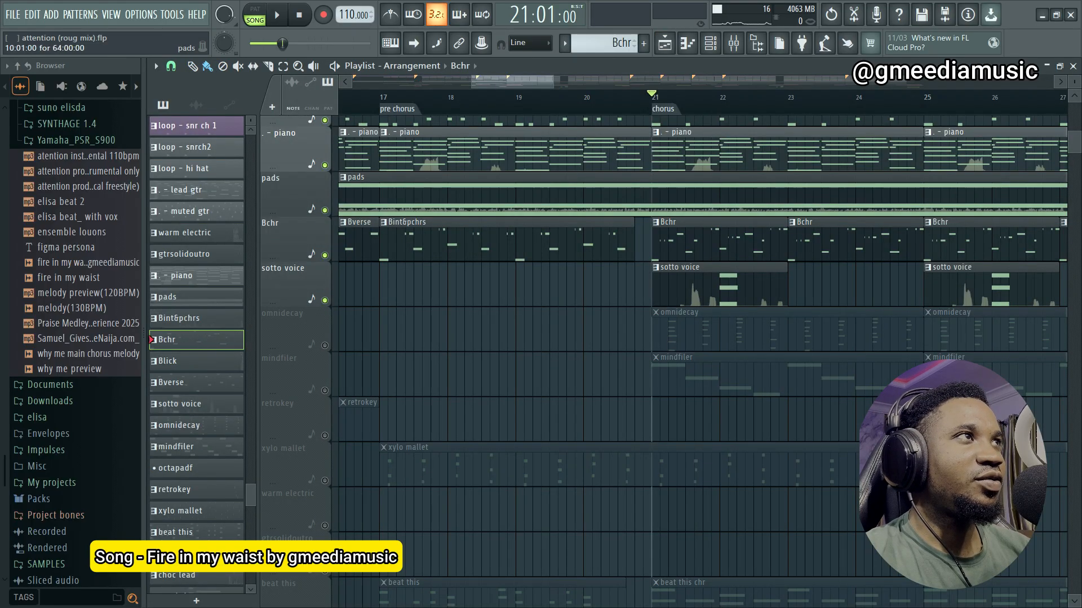
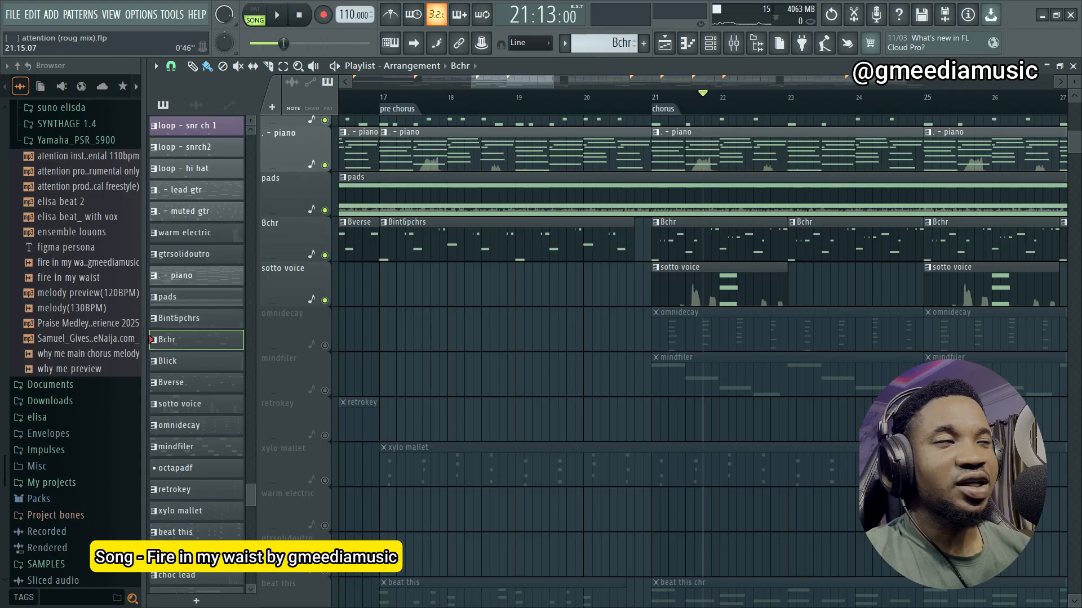
key(space)
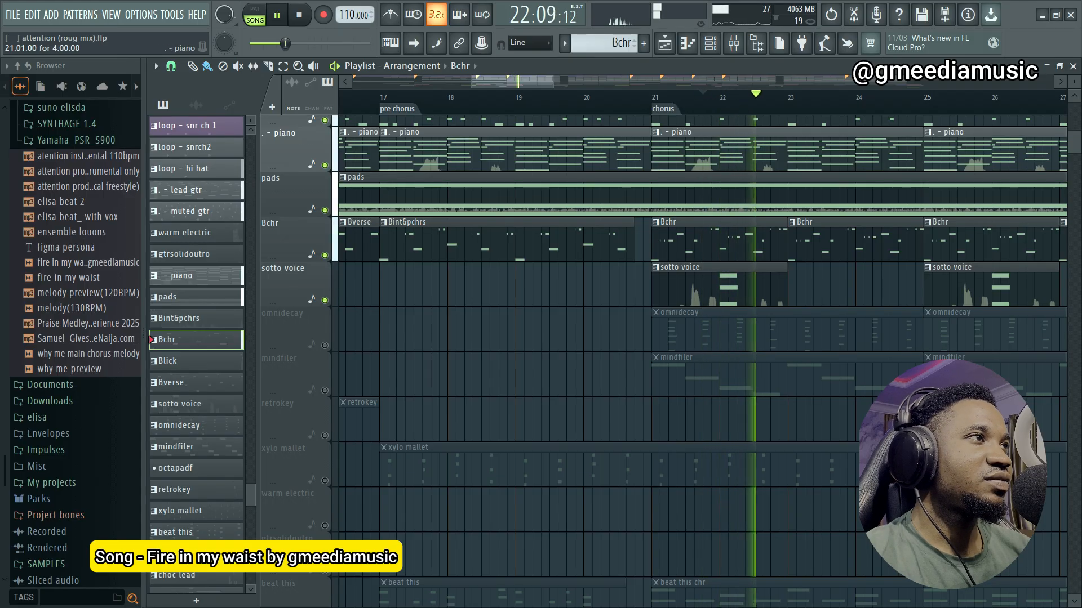
key(space)
Step: View the Sotto Voce preset and plugin settings of the sotto voice channel's miniKORG instrument, and close the plugin
click(710, 44)
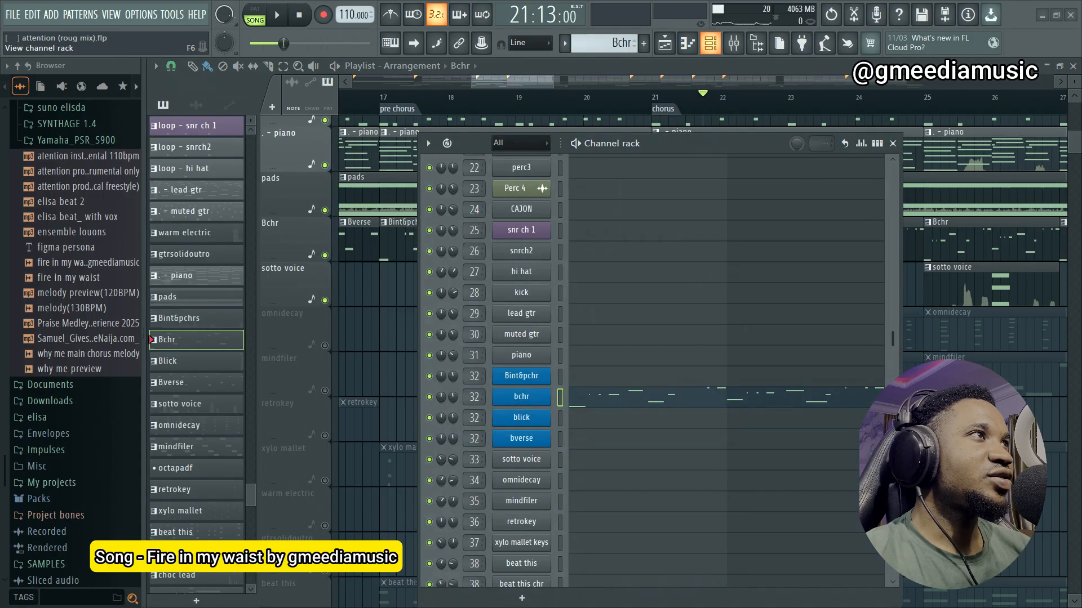
scroll(521, 209, down, 4)
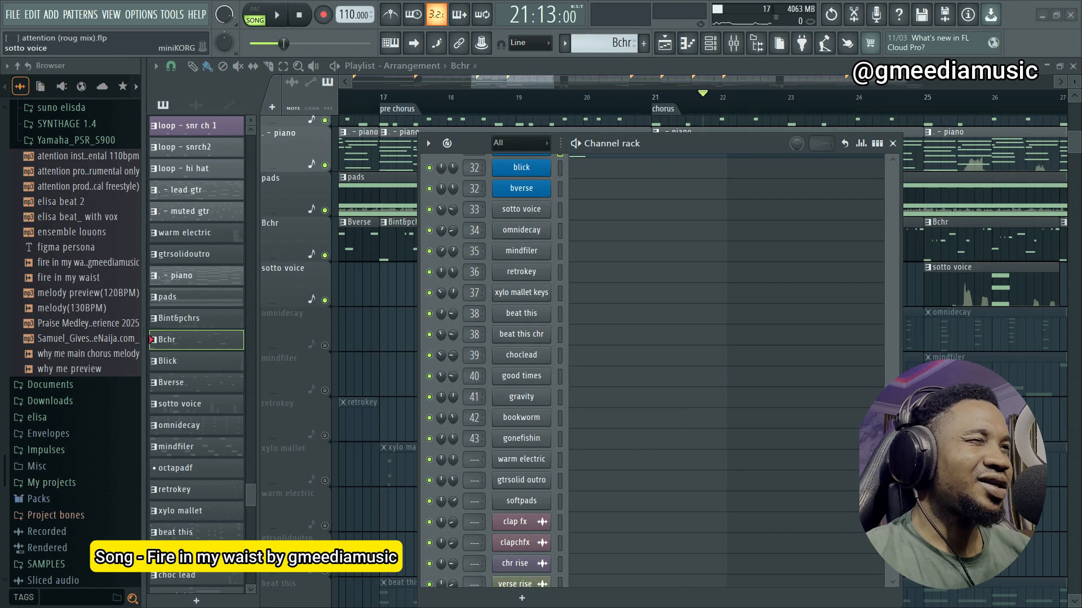
click(521, 209)
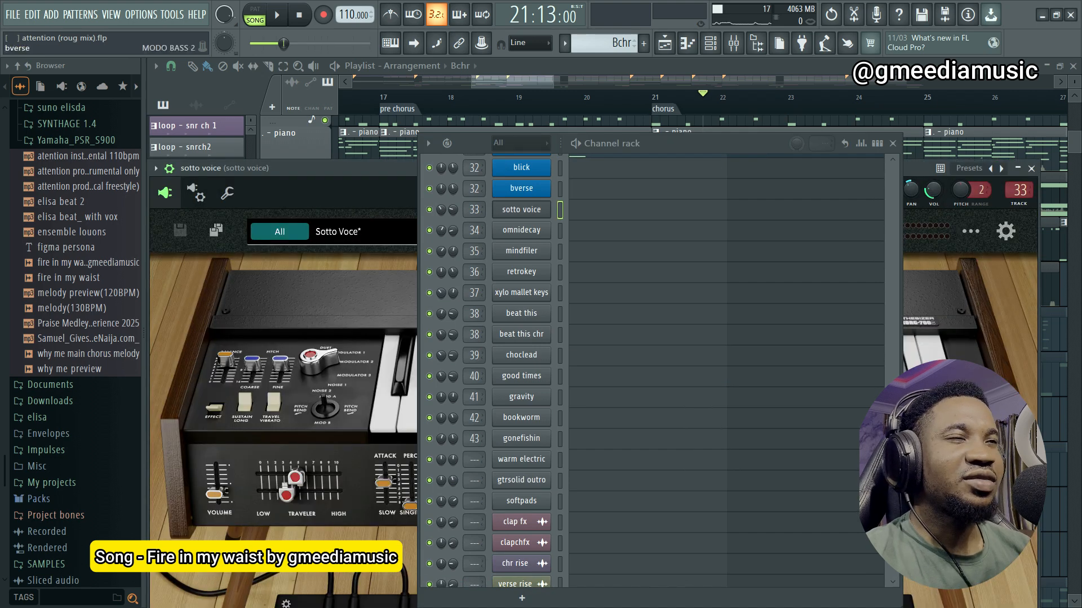
click(893, 143)
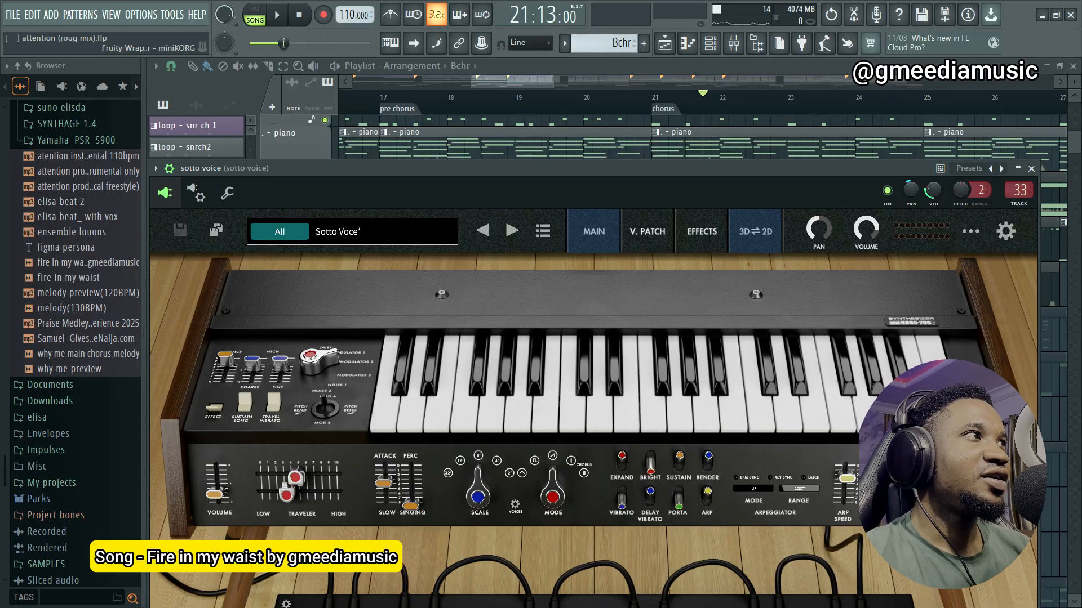
drag(676, 168, 771, 150)
click(291, 175)
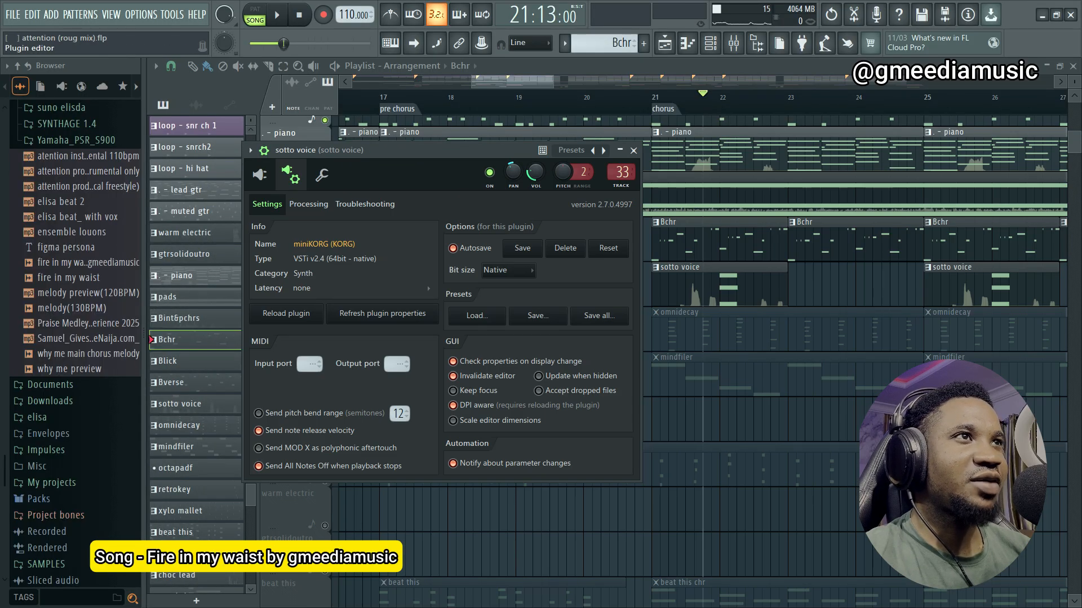
click(260, 175)
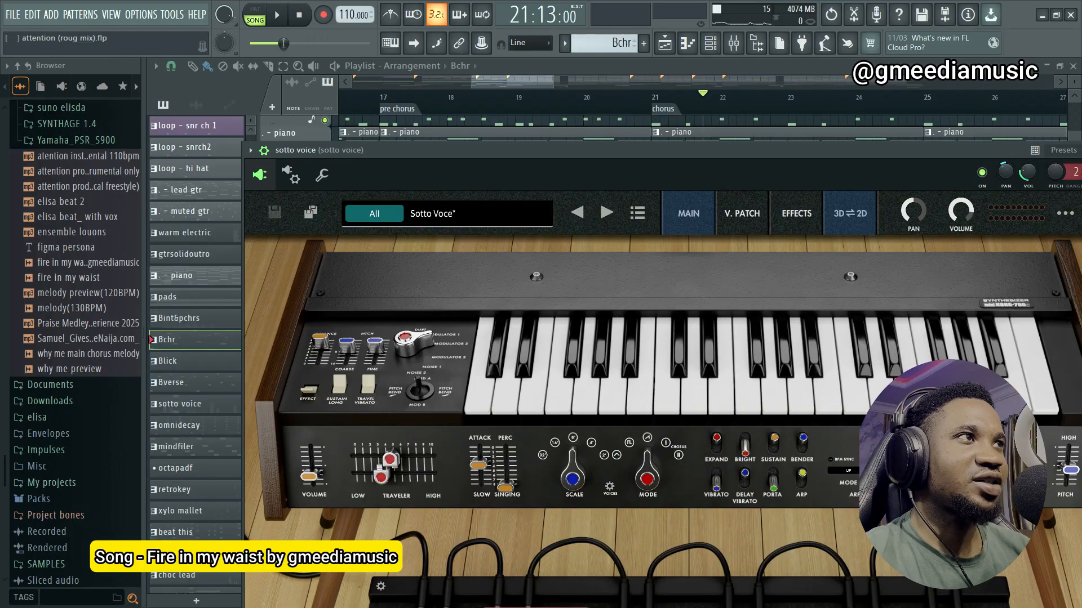
key(Escape)
Step: Unmute the omnidecay track in the playlist, solo its mixer track and play the chorus from 21:13
key(F9)
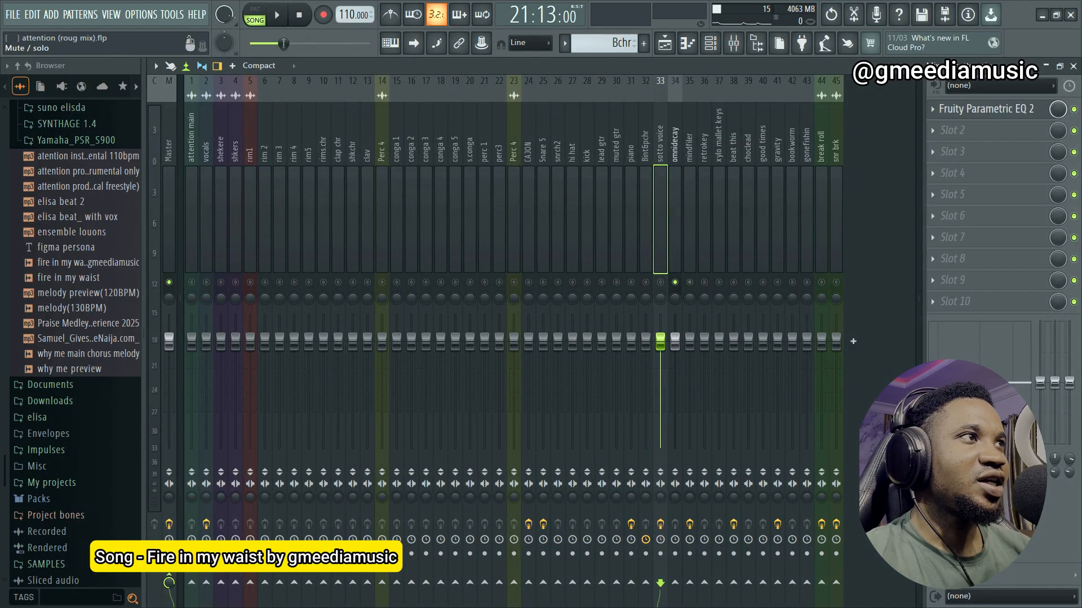
key(space)
click(665, 43)
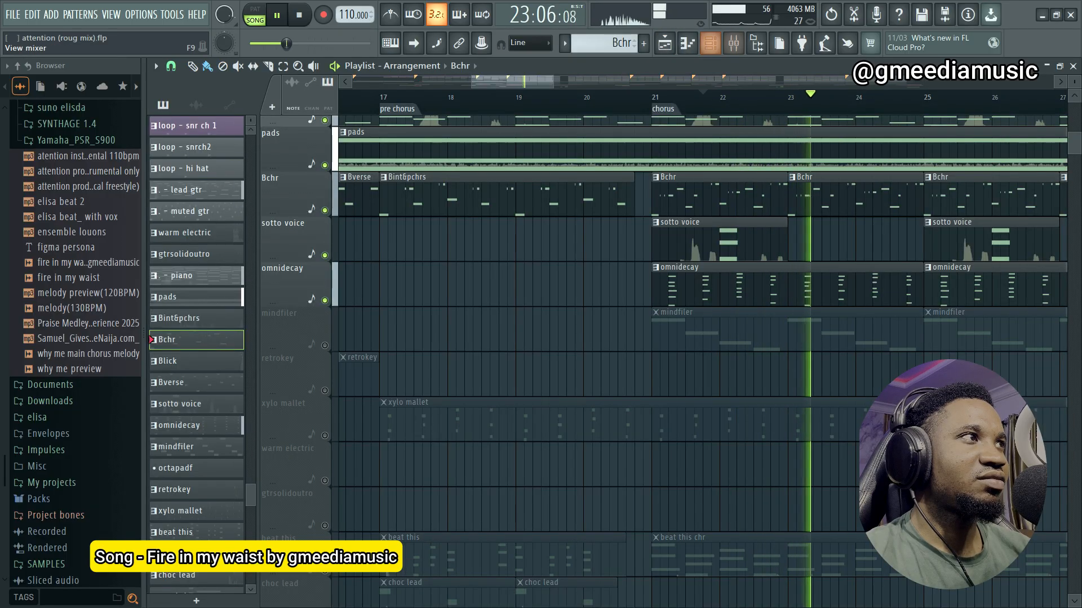
click(733, 43)
click(733, 43)
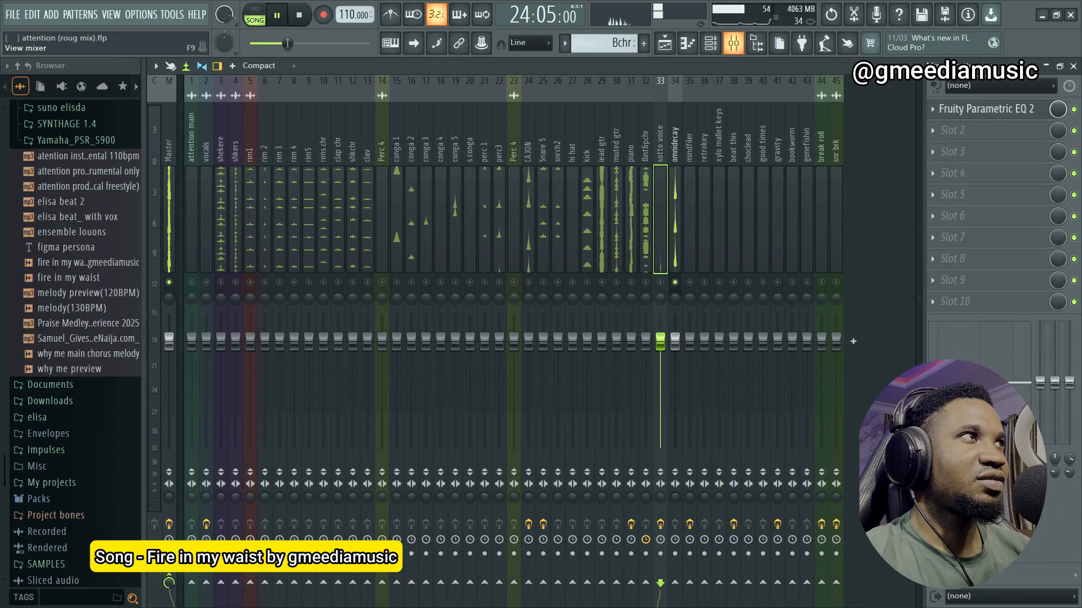
key(space)
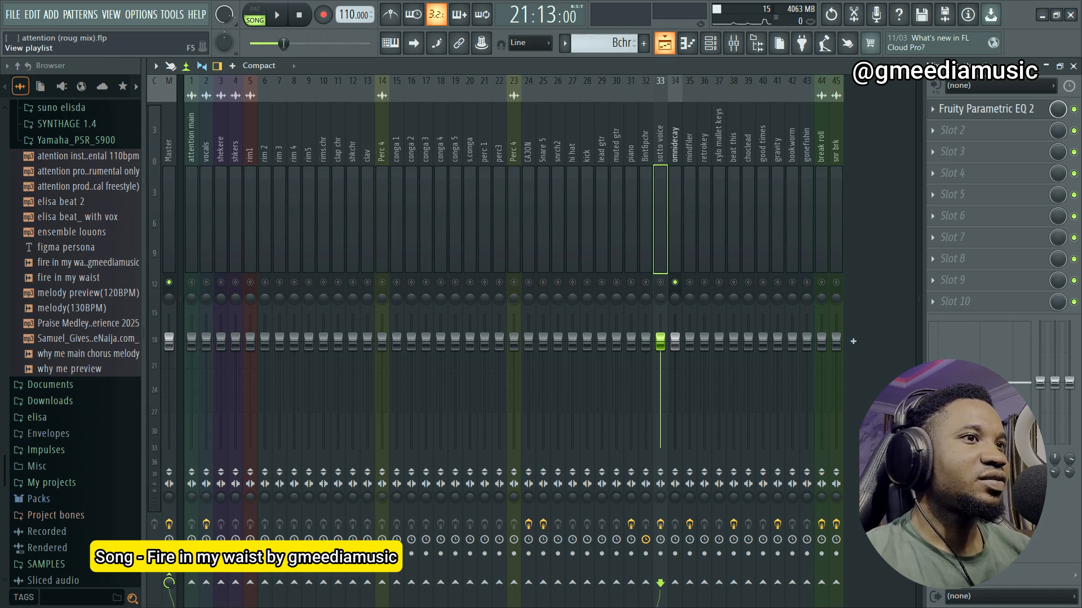
Step: View the OmniModDecay preset in the omnidecay channel's synthesizer instrument, and close the plugin
key(F5)
key(F6)
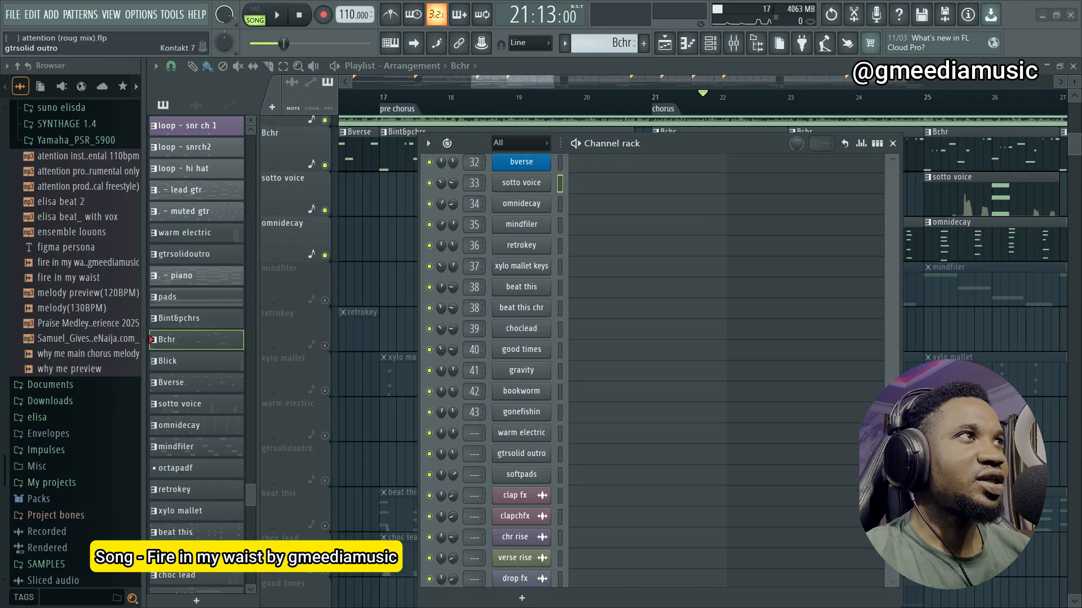
scroll(521, 372, down, 4)
scroll(521, 372, up, 4)
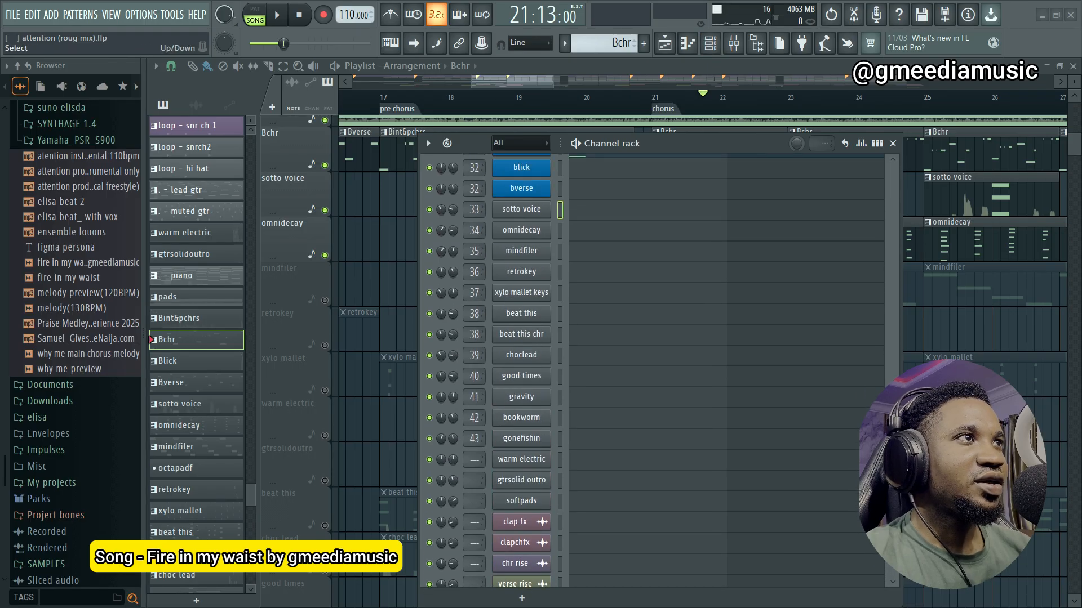
click(521, 230)
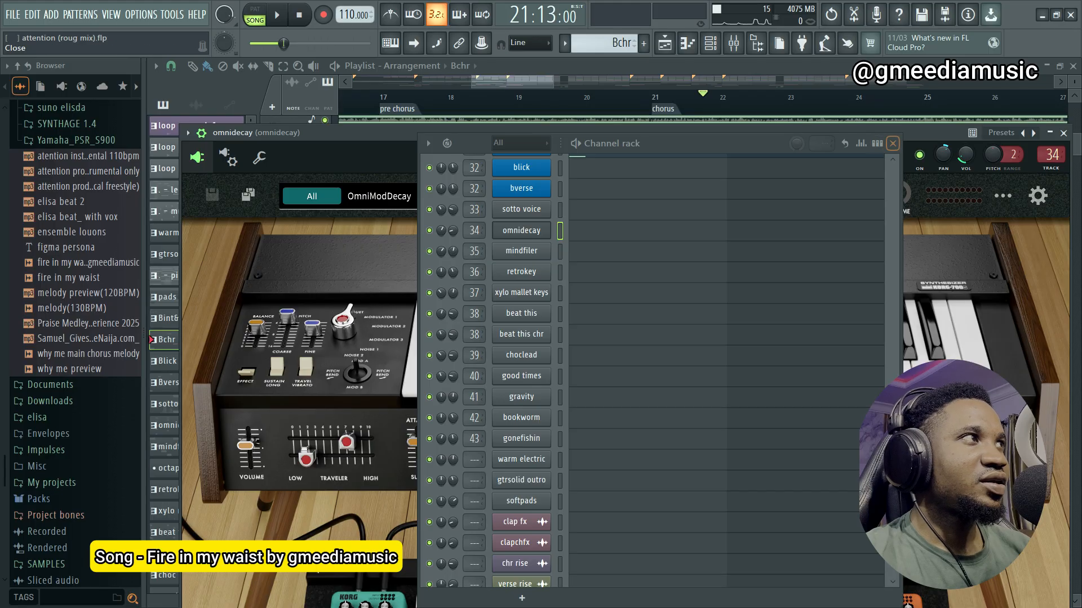
click(893, 143)
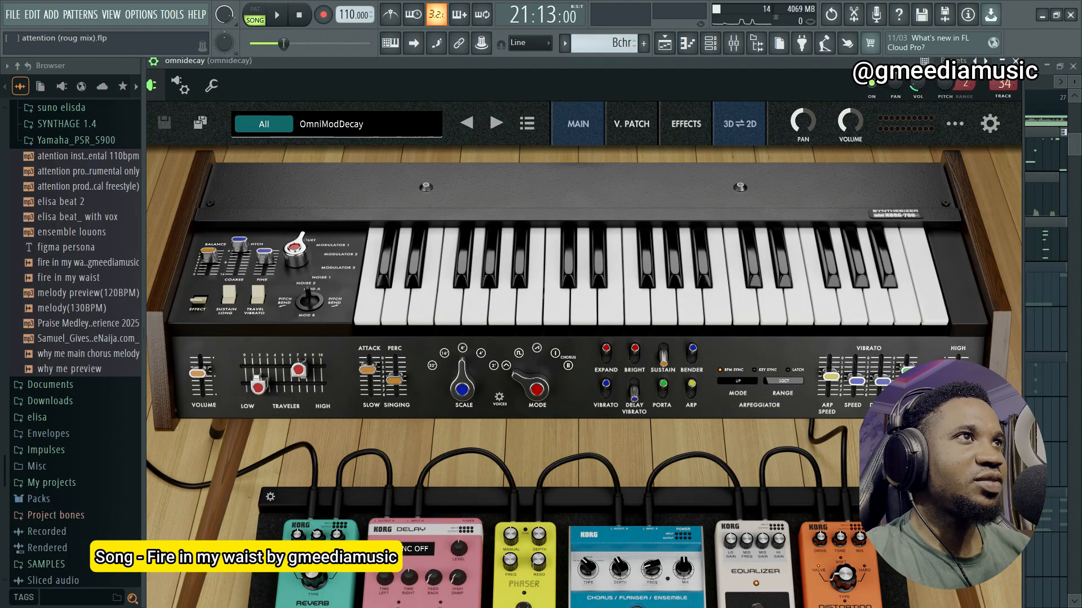
key(Escape)
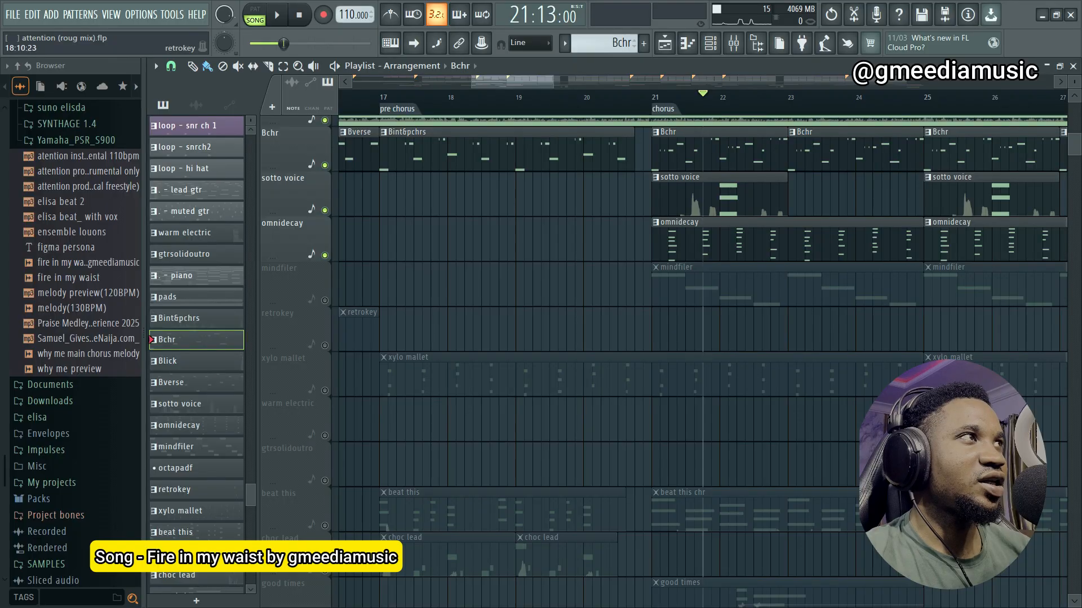
Step: Unmute the mindfiler track in the playlist, solo its mixer track and play the chorus from 21:13
click(325, 301)
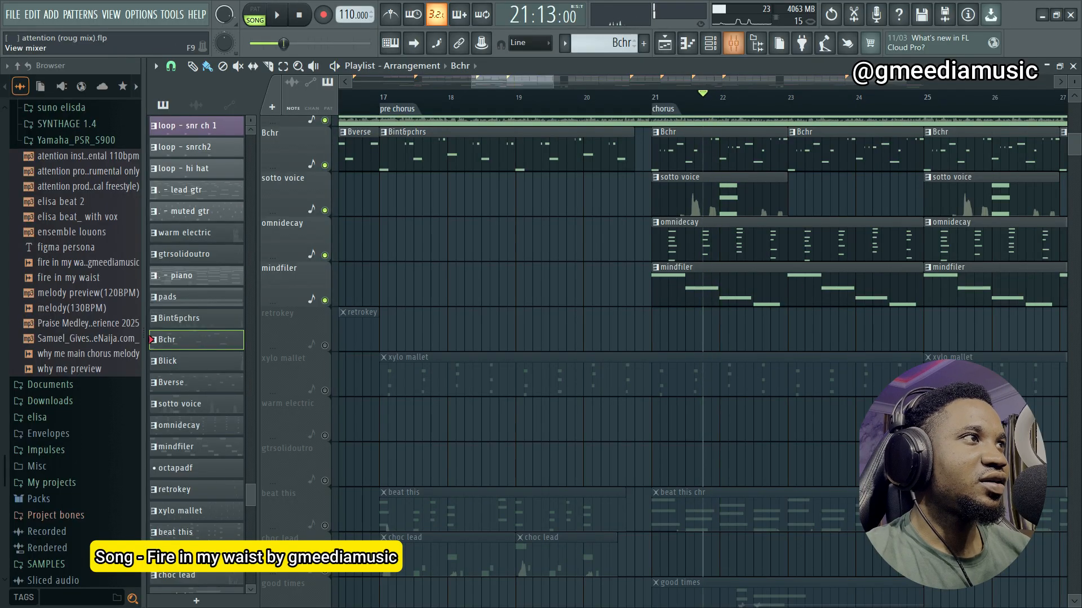
click(733, 43)
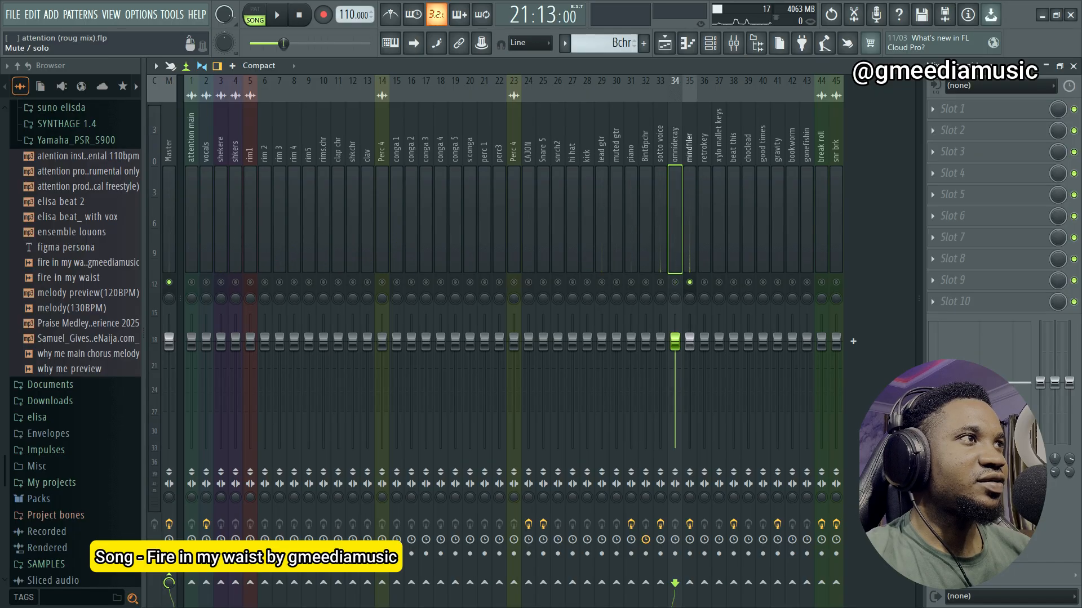
key(space)
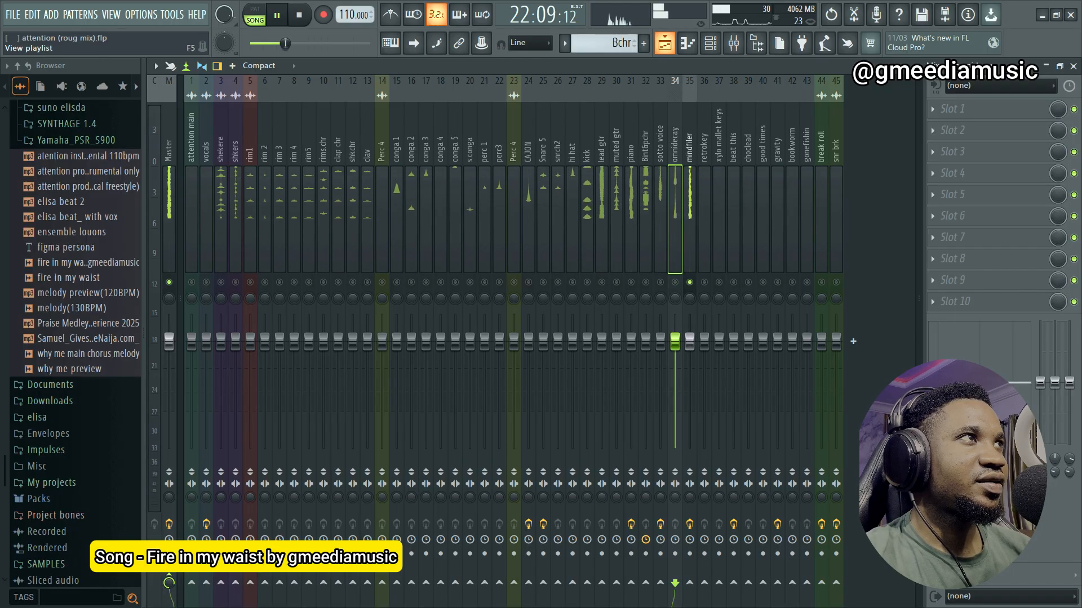
key(F5)
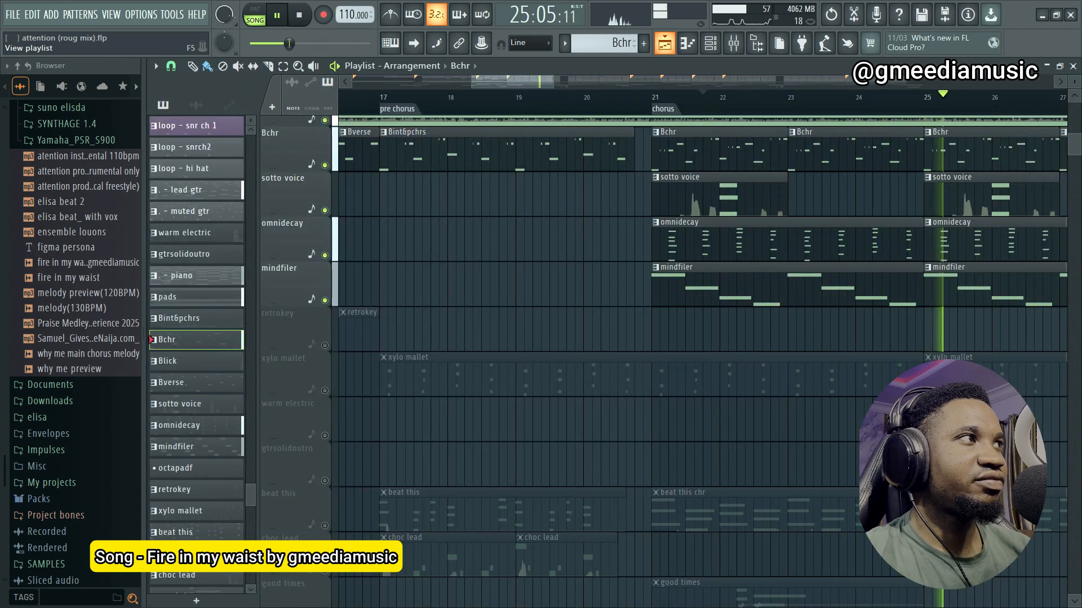
key(space)
Step: View the Mindfiller preset and plugin settings of the mindfiler channel's miniKORG instrument, and return to the playlist
click(733, 42)
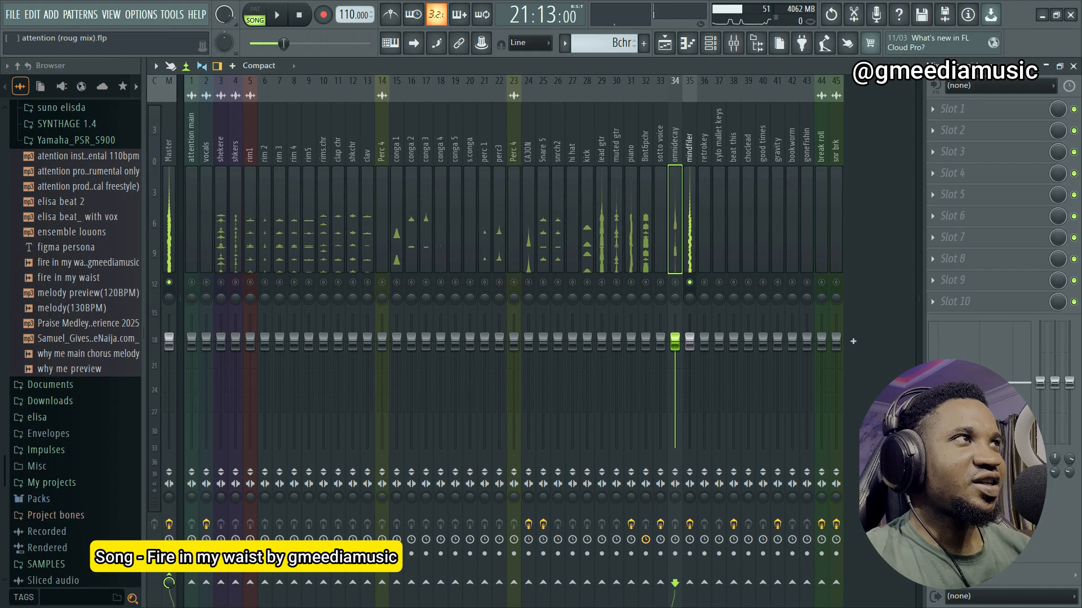
click(709, 43)
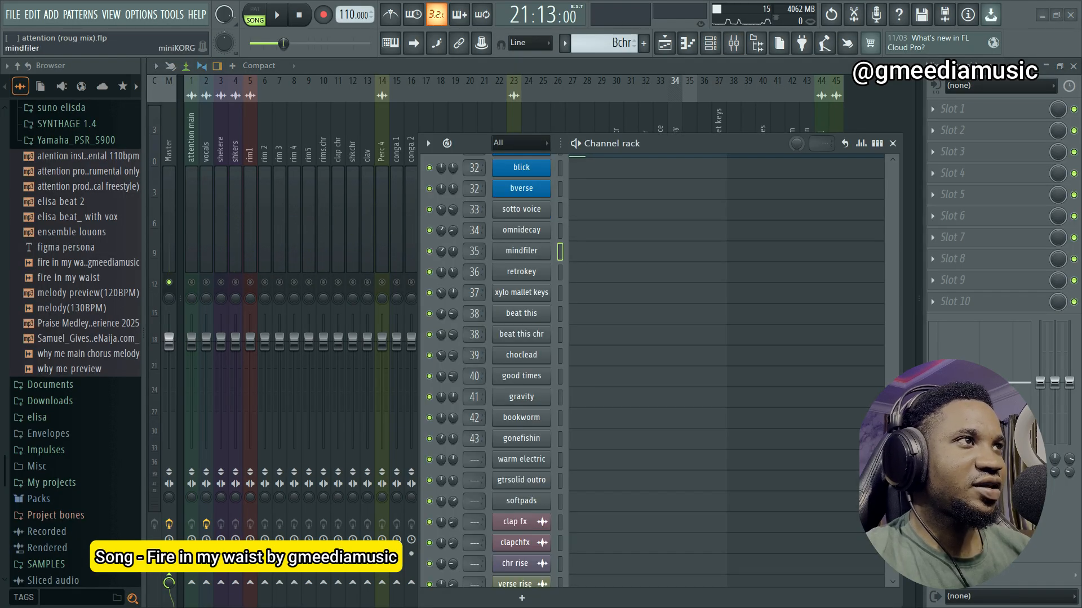
click(521, 251)
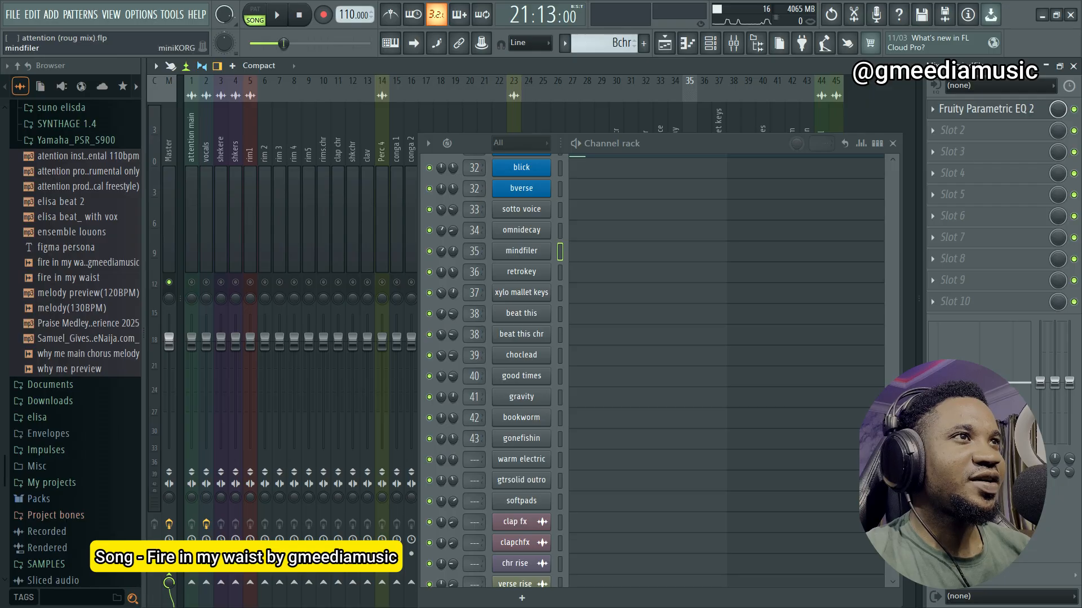
click(521, 250)
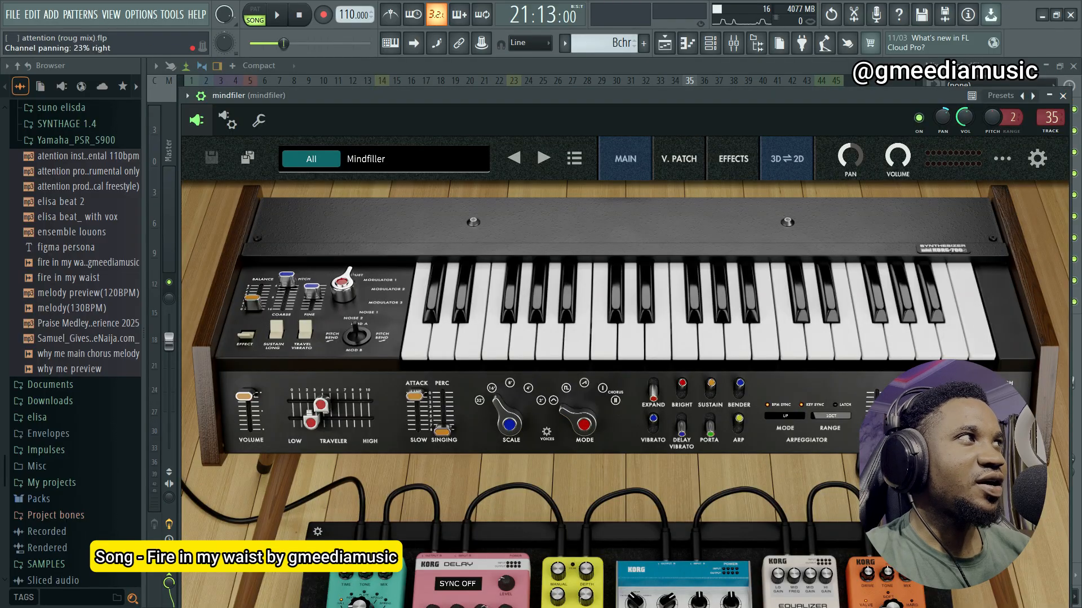
click(227, 120)
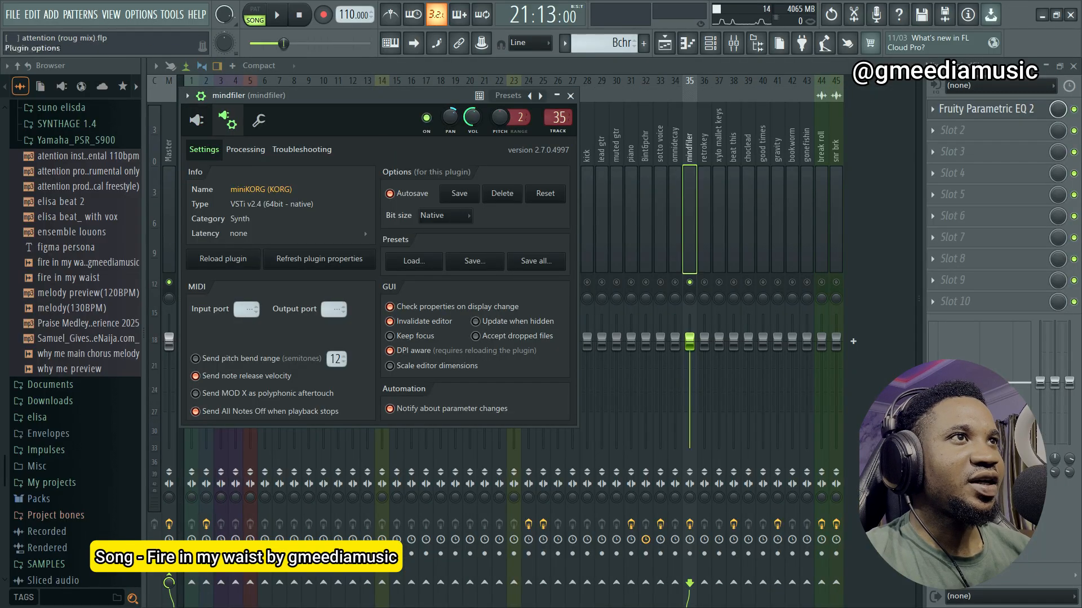
click(196, 120)
click(711, 43)
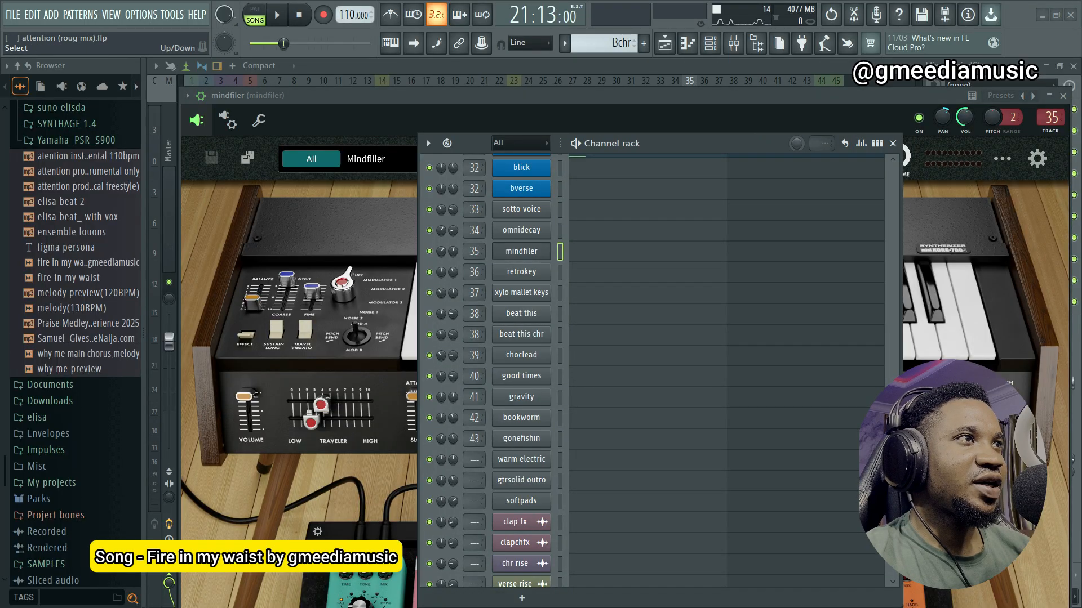
click(665, 42)
click(664, 43)
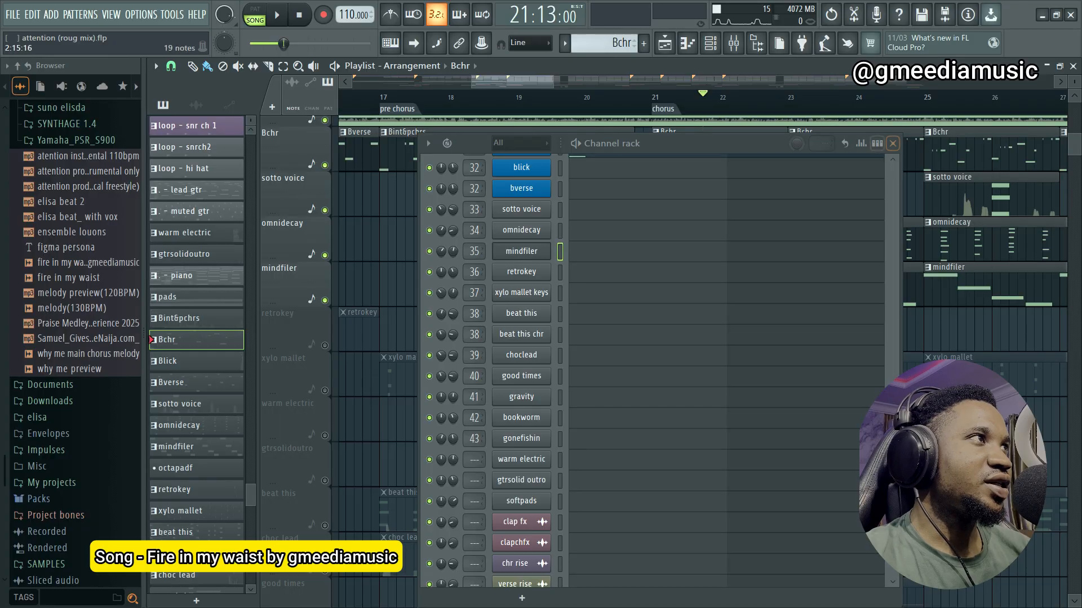
click(892, 143)
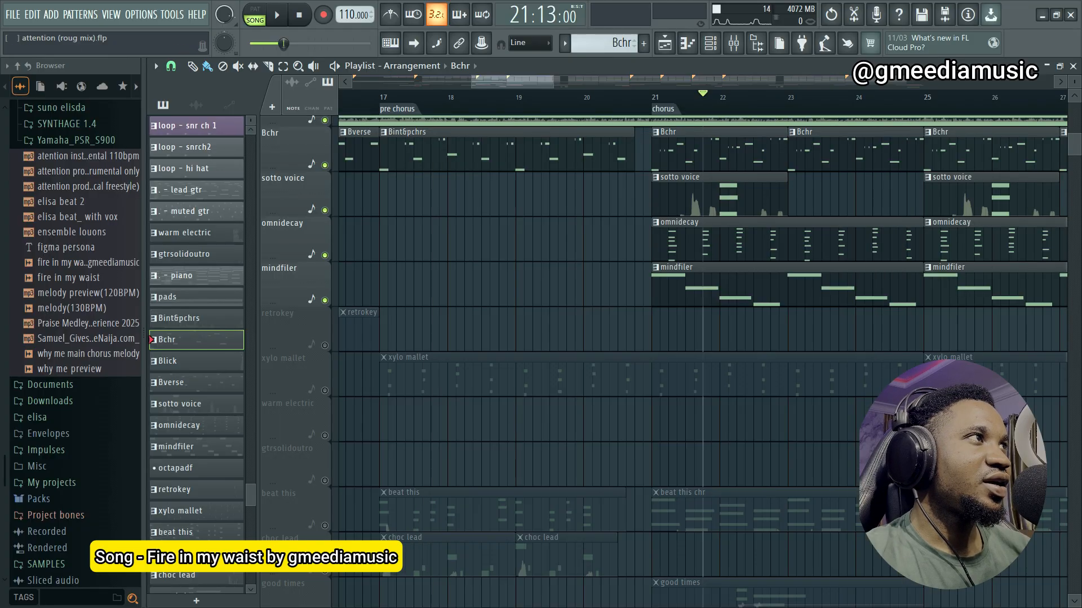
Step: Unmute the retrokey track in the playlist and play the second prechorus into the hook from bar 44
scroll(564, 197, down, 1)
scroll(583, 281, down, 6)
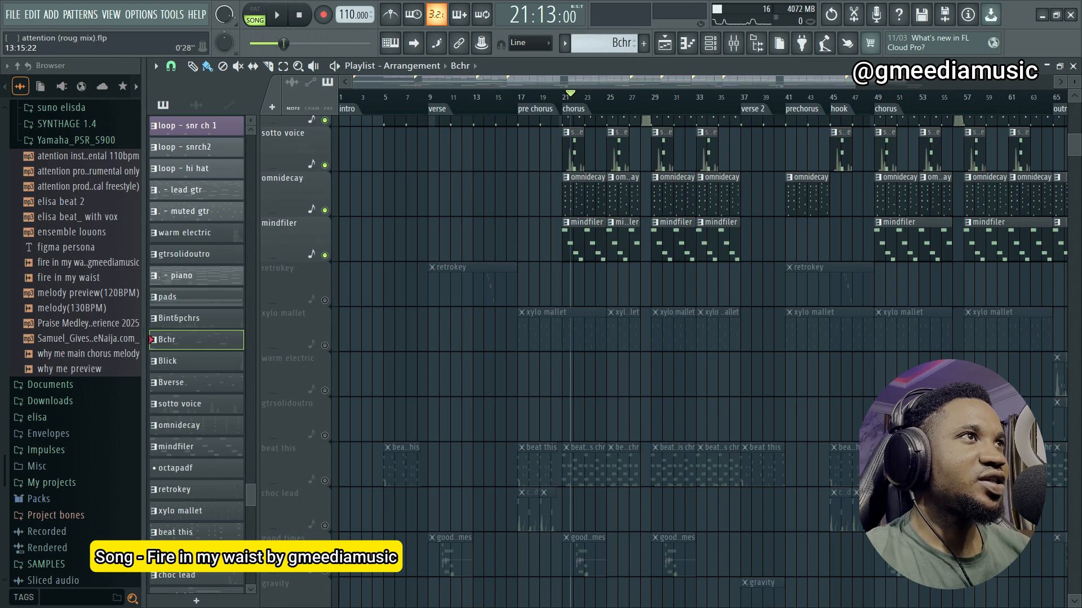
click(820, 95)
scroll(818, 94, up, 2)
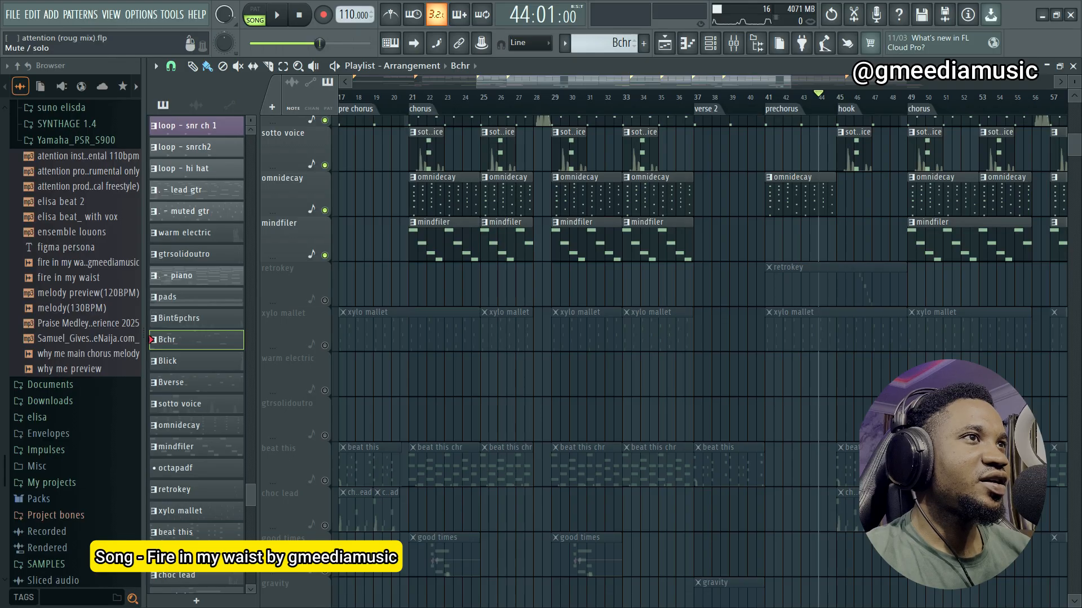
click(325, 300)
key(space)
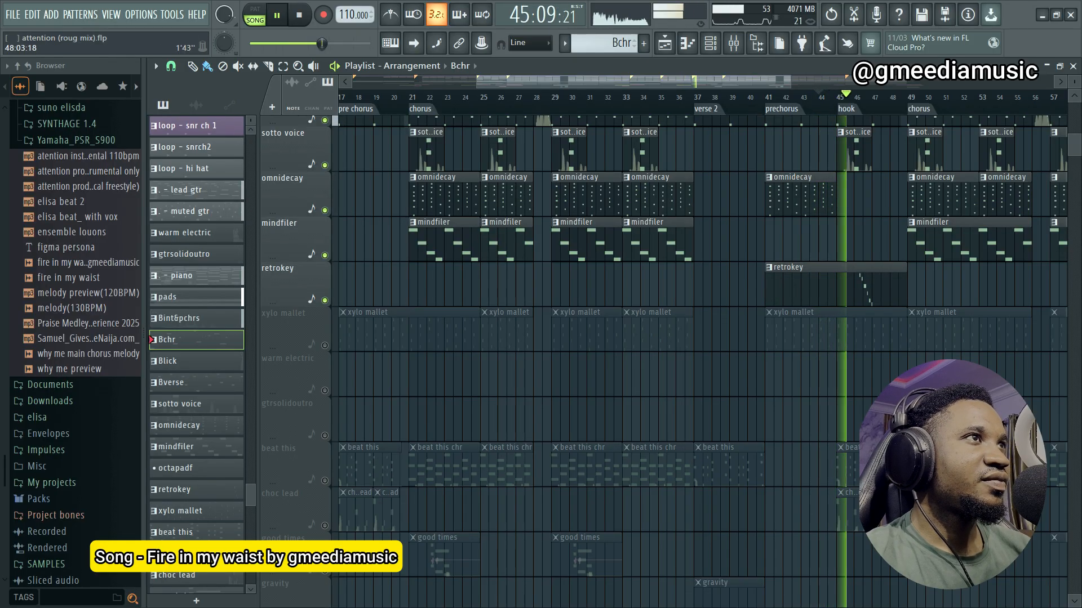
scroll(896, 450, left, 3)
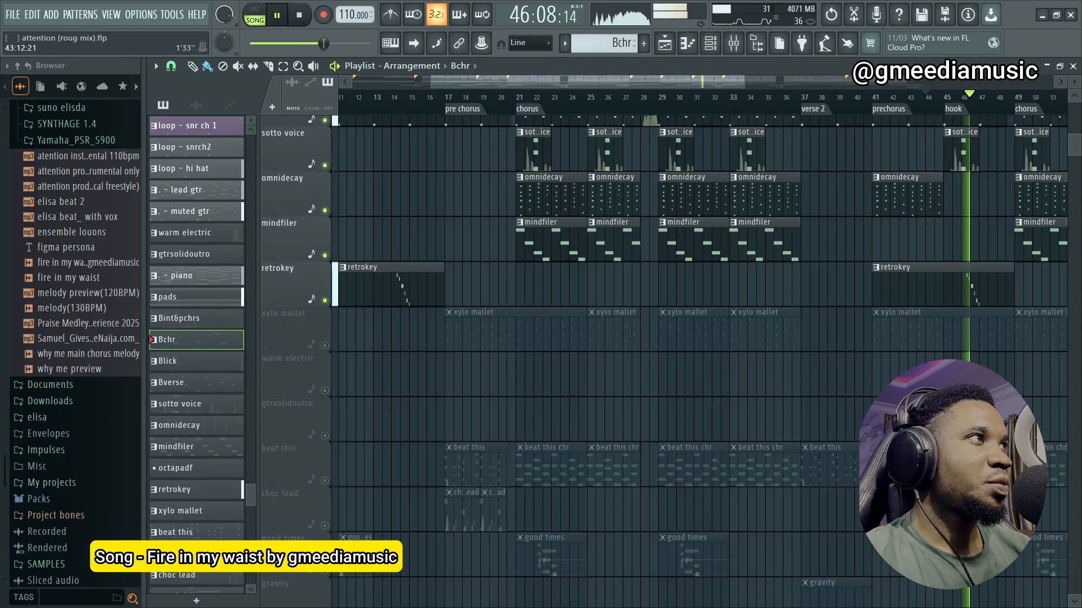
key(space)
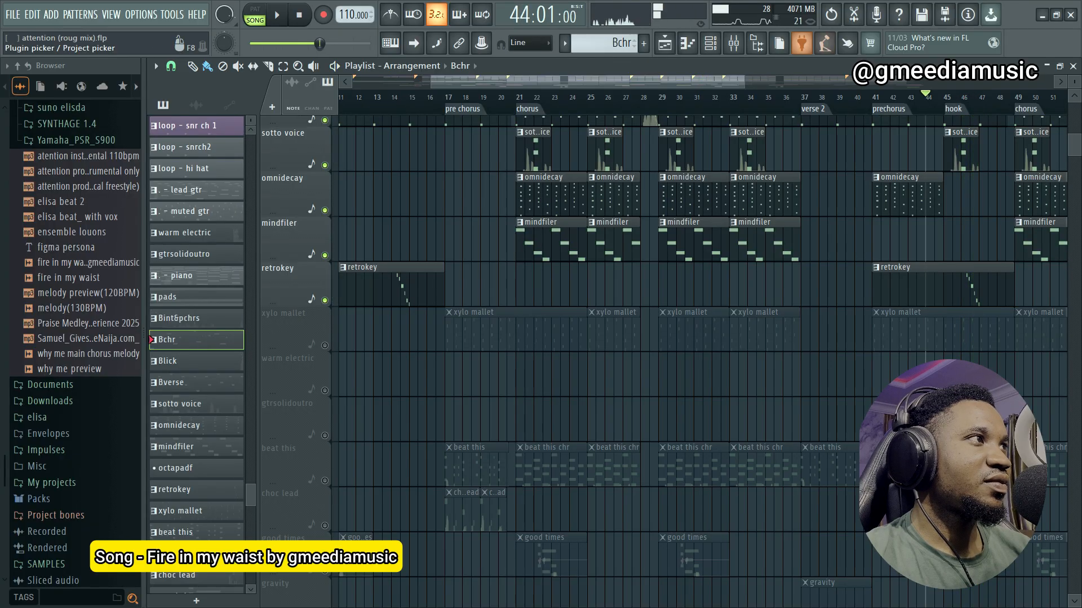
Step: Solo the retrokey mixer track and play its part from bar 44 into the hook
click(733, 43)
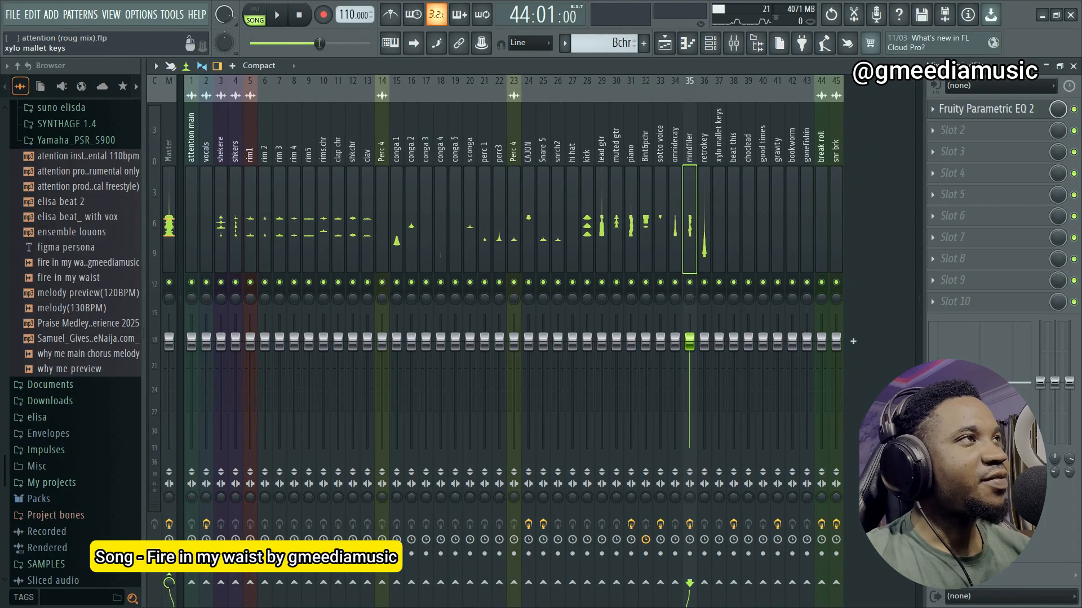
click(704, 225)
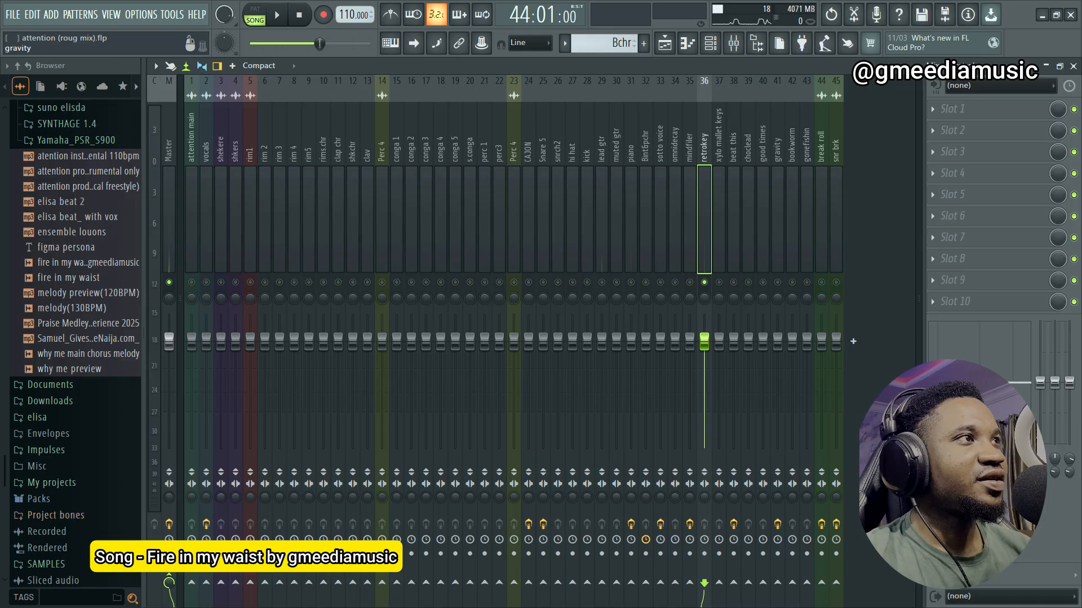
key(space)
key(F9)
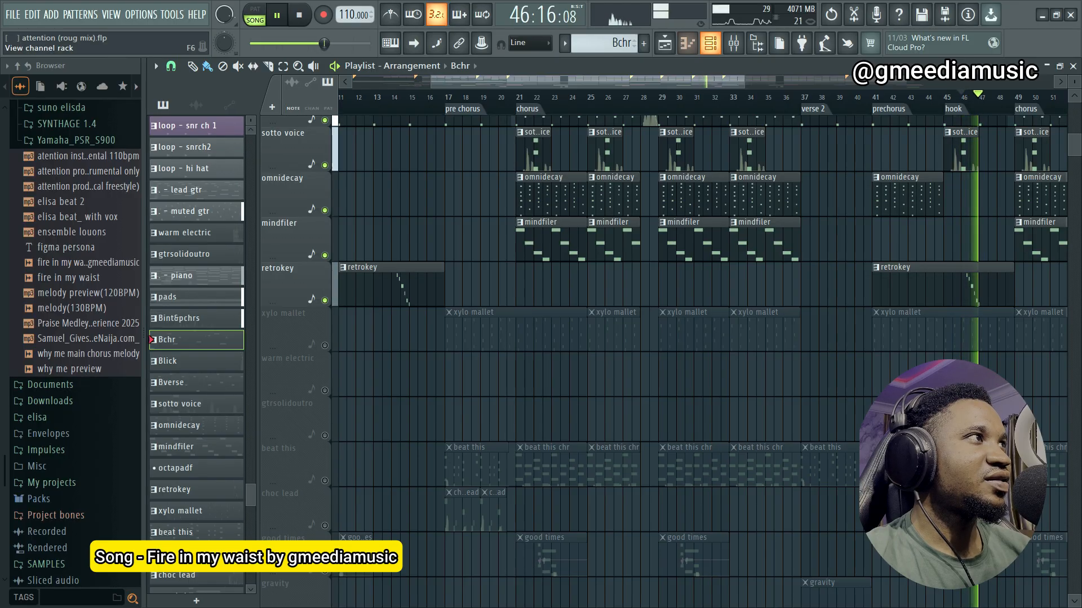
key(space)
Step: View the Retro Key preset in the retrokey channel's miniKORG instrument, and close the plugin
key(F6)
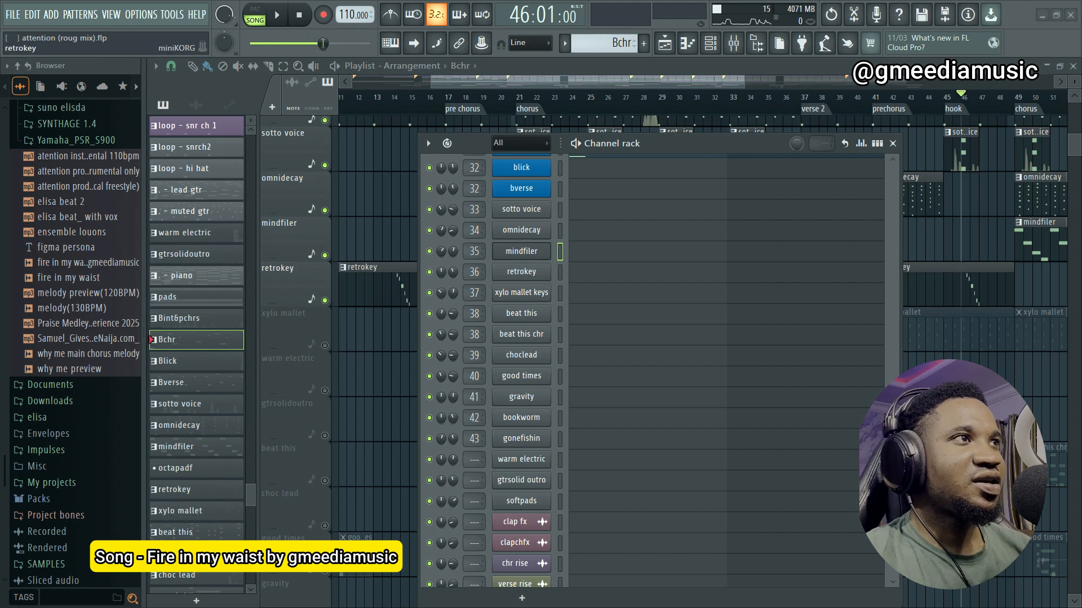
click(521, 272)
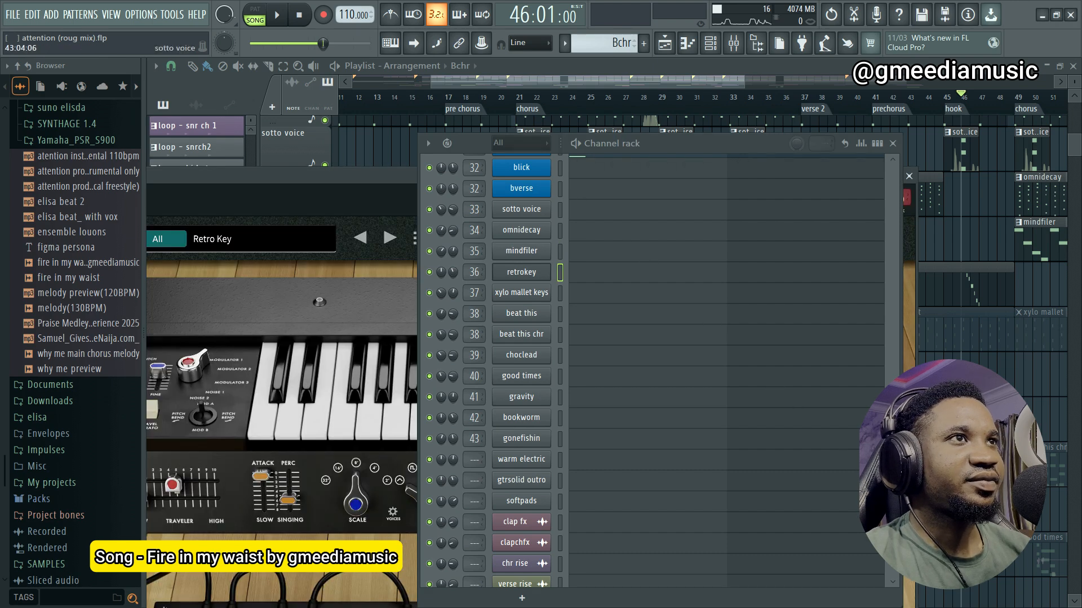
click(893, 143)
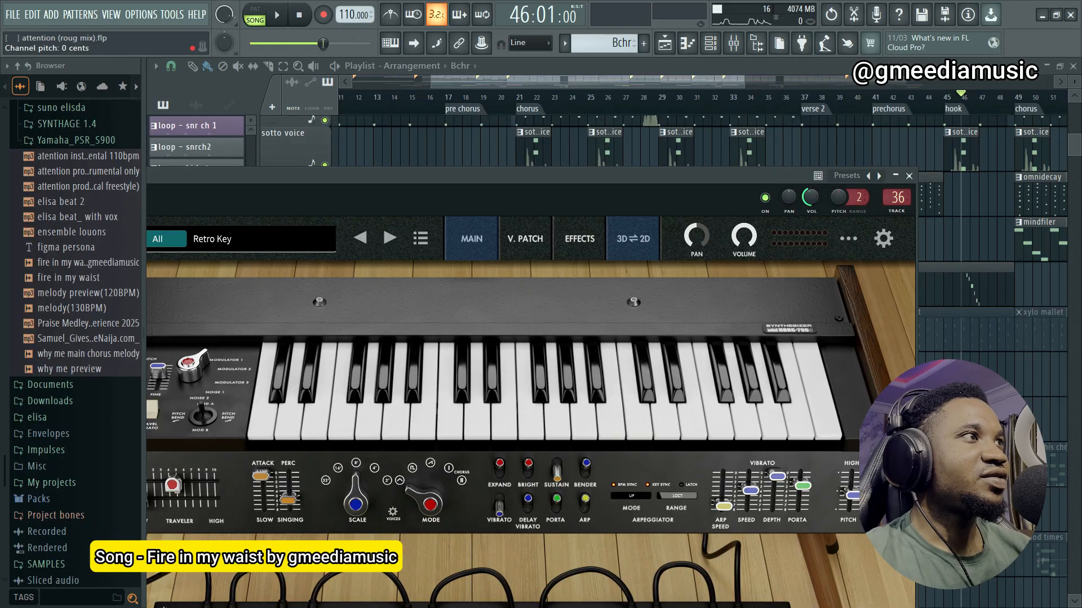
drag(564, 175, 702, 98)
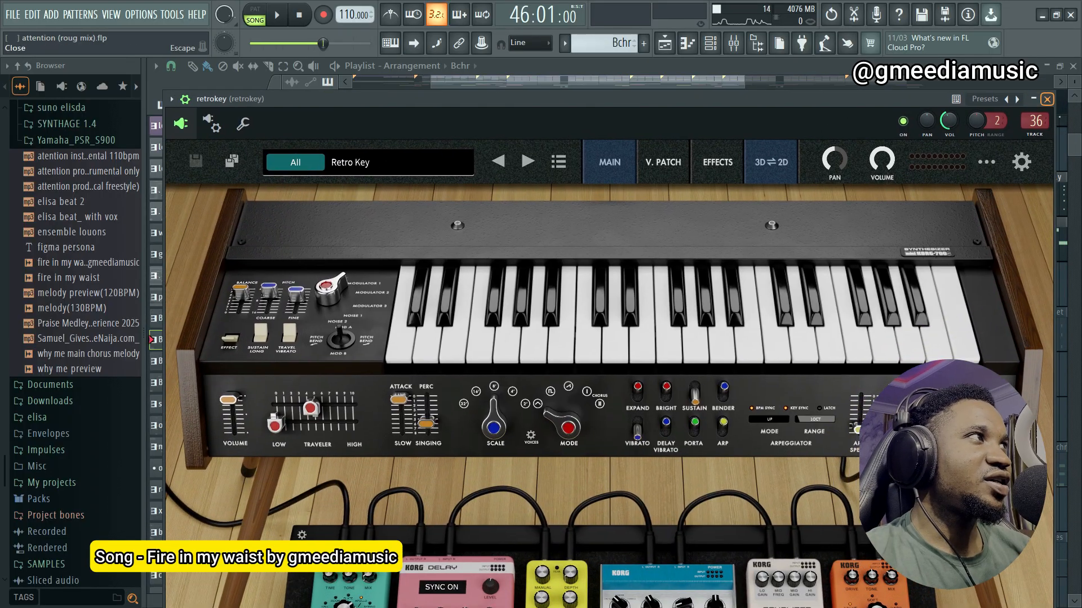
click(1047, 100)
Step: Unmute the xylo mallet track in the playlist and play from the pre chorus at bar 17
scroll(293, 270, down, 2)
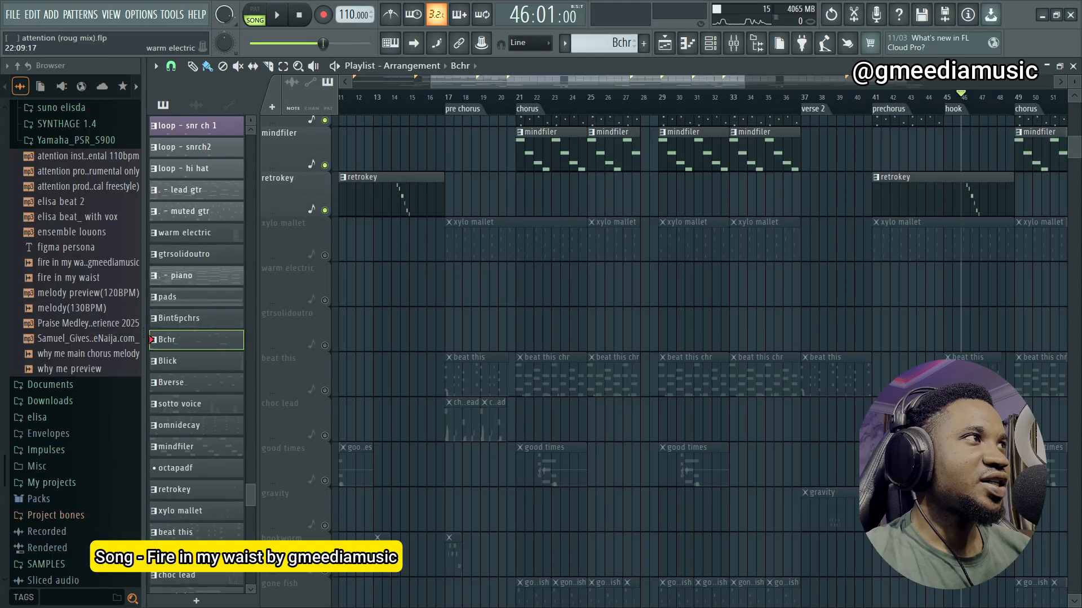
click(324, 255)
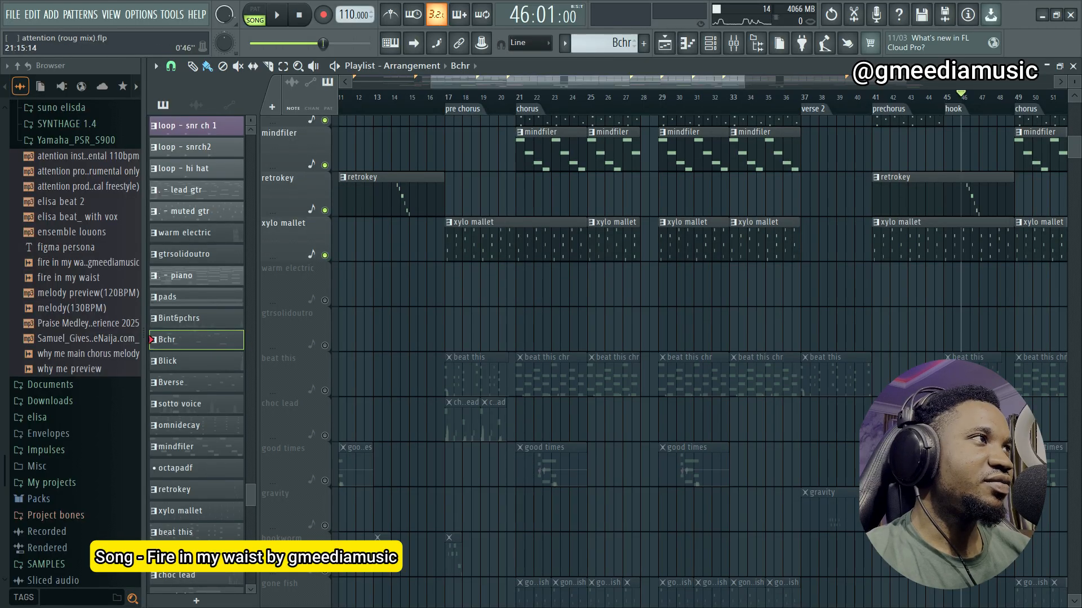
click(453, 96)
key(space)
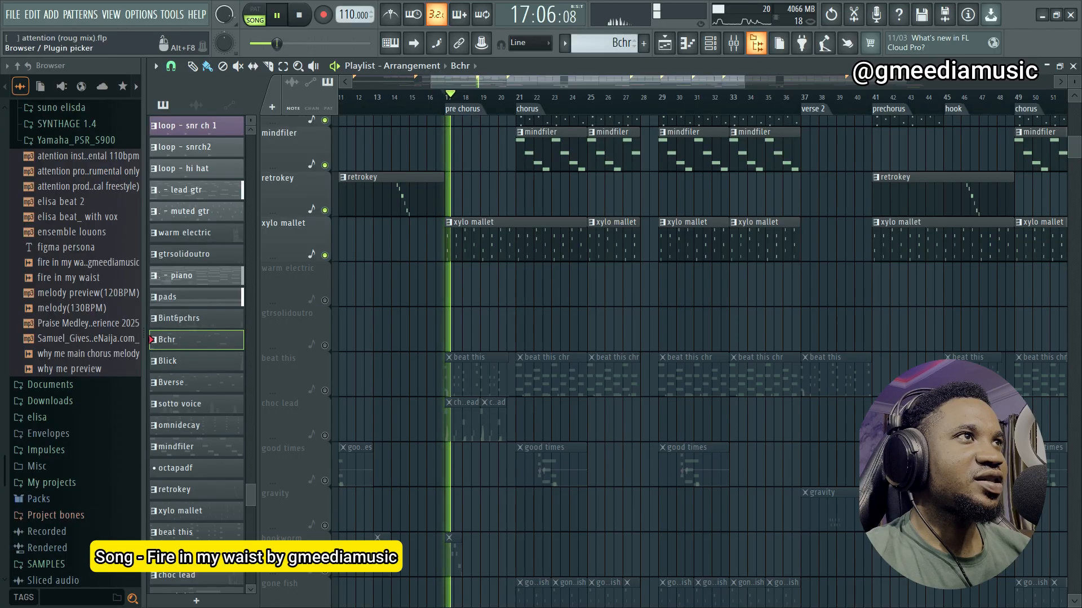
Step: Mute the retrokey mixer track to leave only xylo mallet keys audible, and listen on into the chorus
click(733, 43)
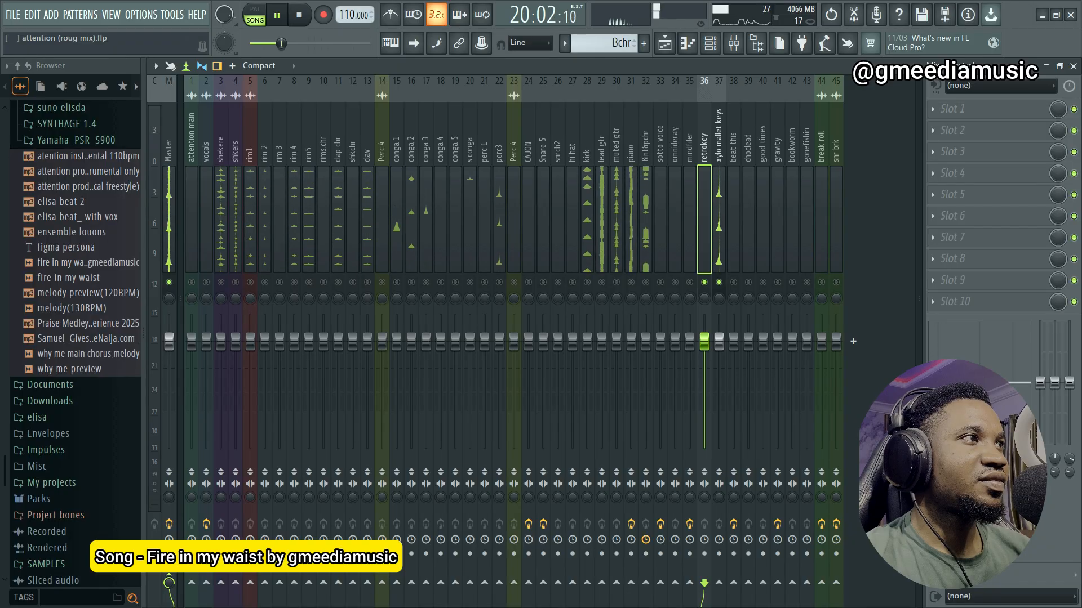
click(704, 282)
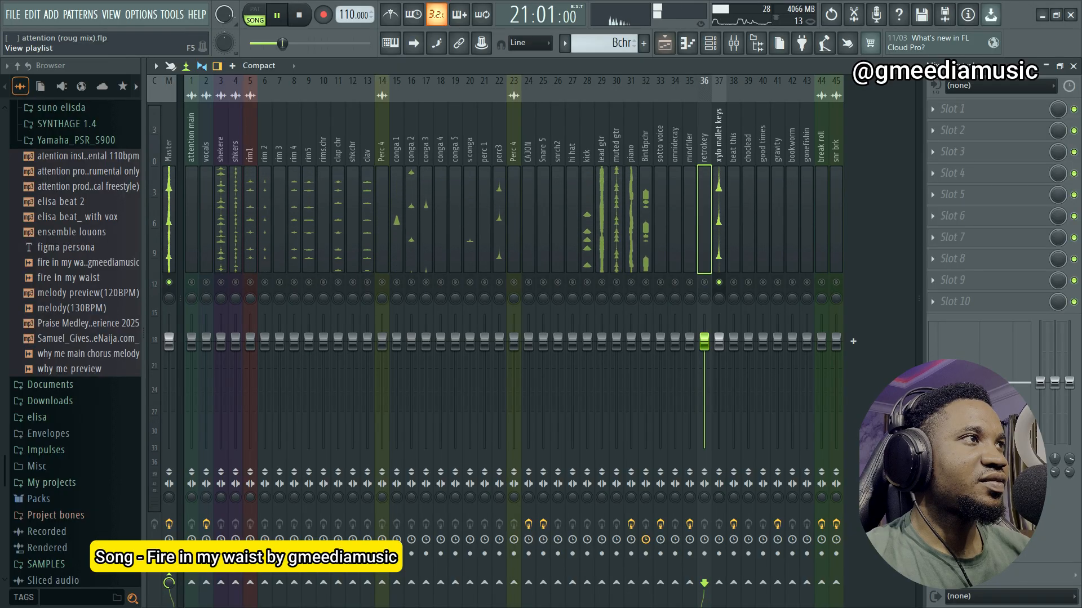
click(664, 43)
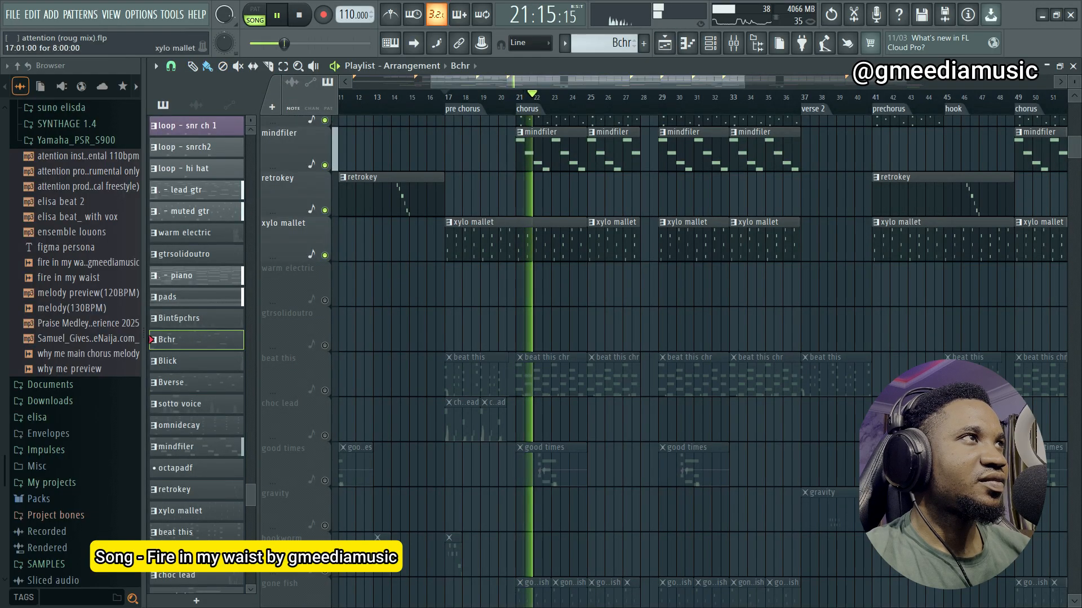
key(space)
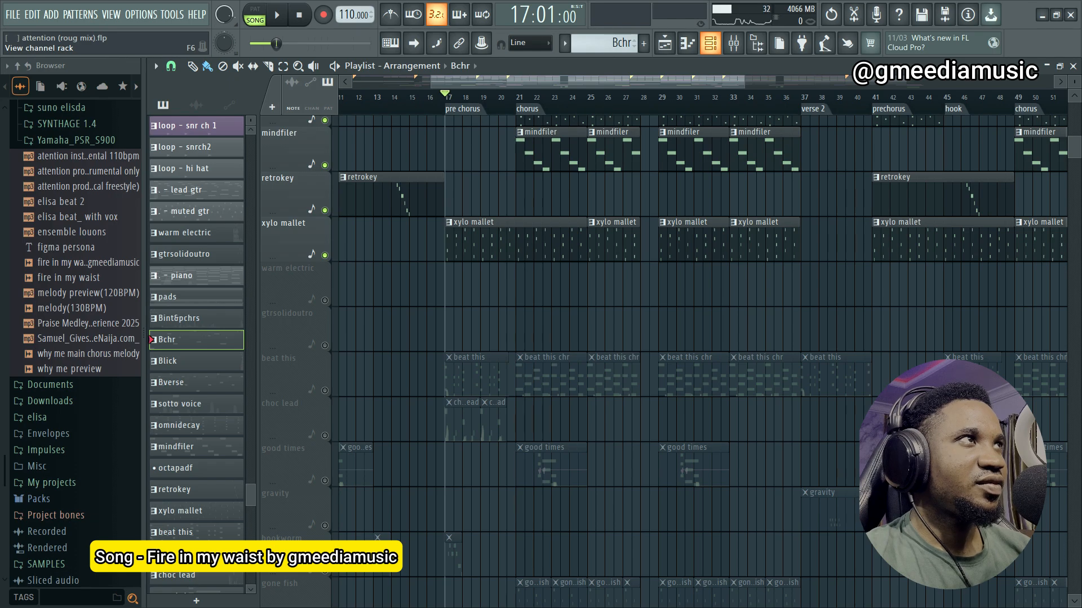
Step: View the Xylo Mallet Keys preset in the xylo mallet keys channel's synthesizer instrument, and close the plugin
click(710, 43)
click(522, 271)
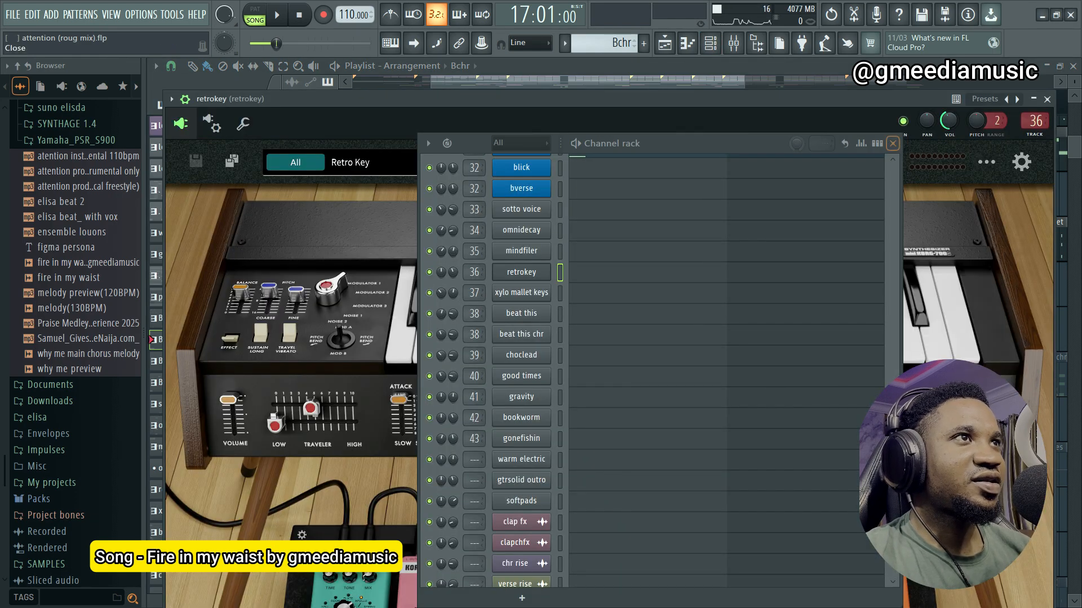
click(893, 143)
key(Down)
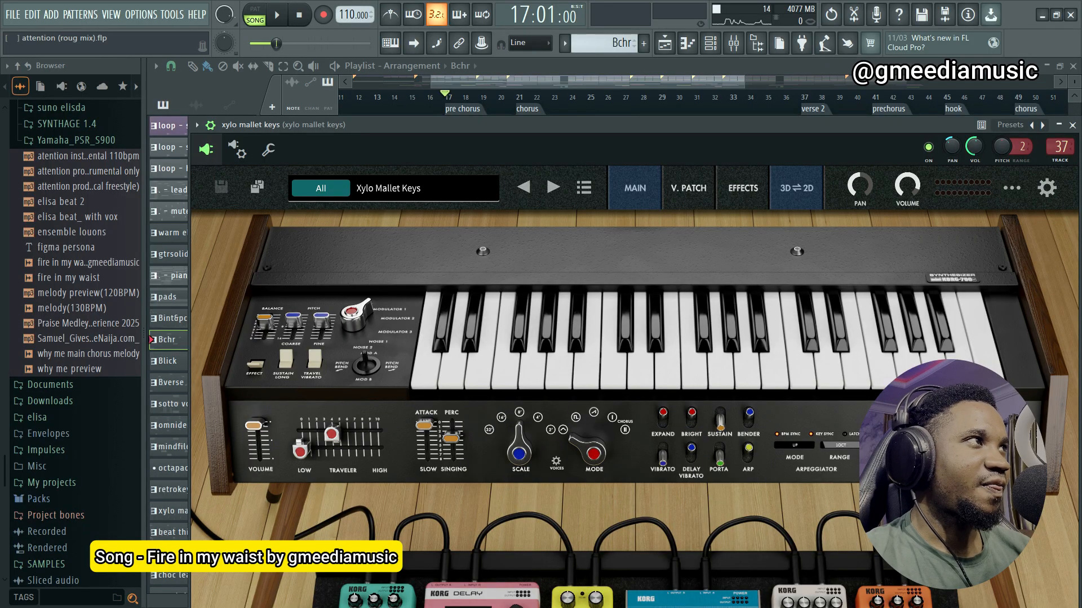
click(1073, 125)
Step: Unmute the beat this track in the playlist and play from the pre chorus at bar 17
scroll(699, 349, down, 1)
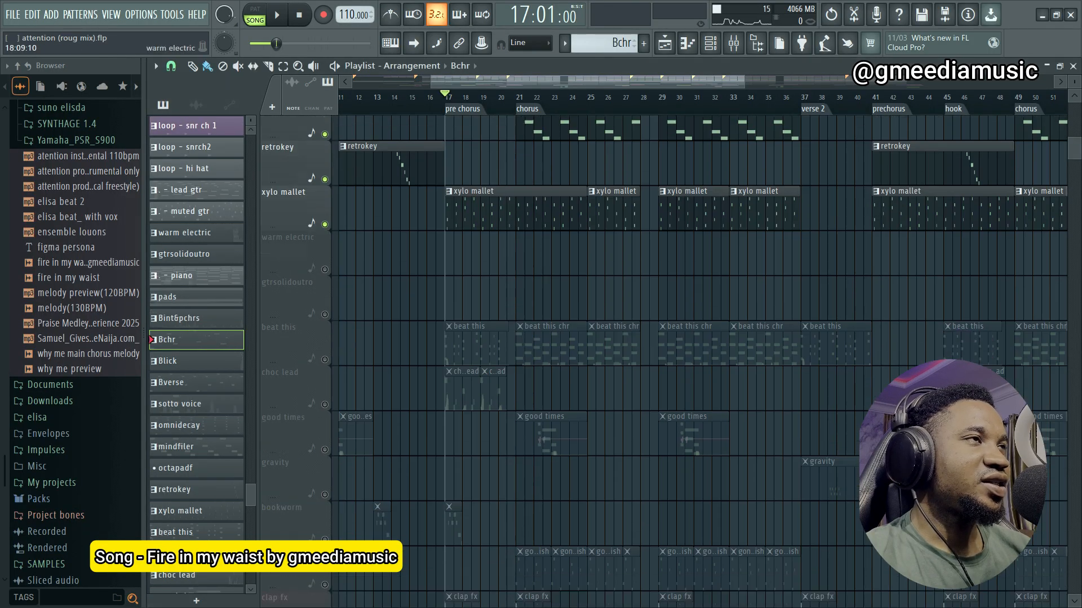
ctrl+scroll(699, 350, down, 4)
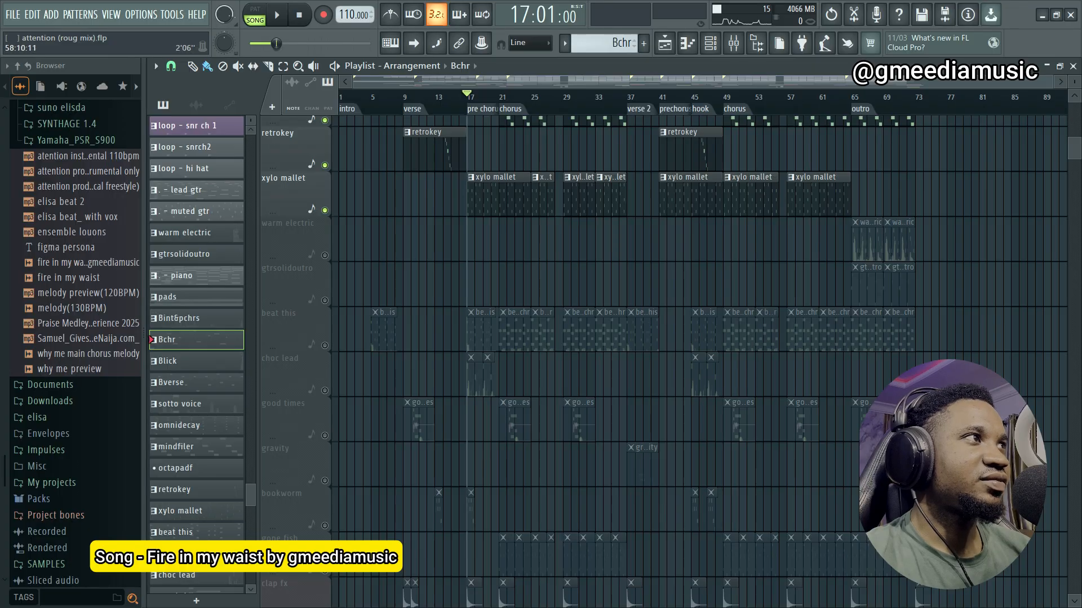
scroll(699, 350, down, 1)
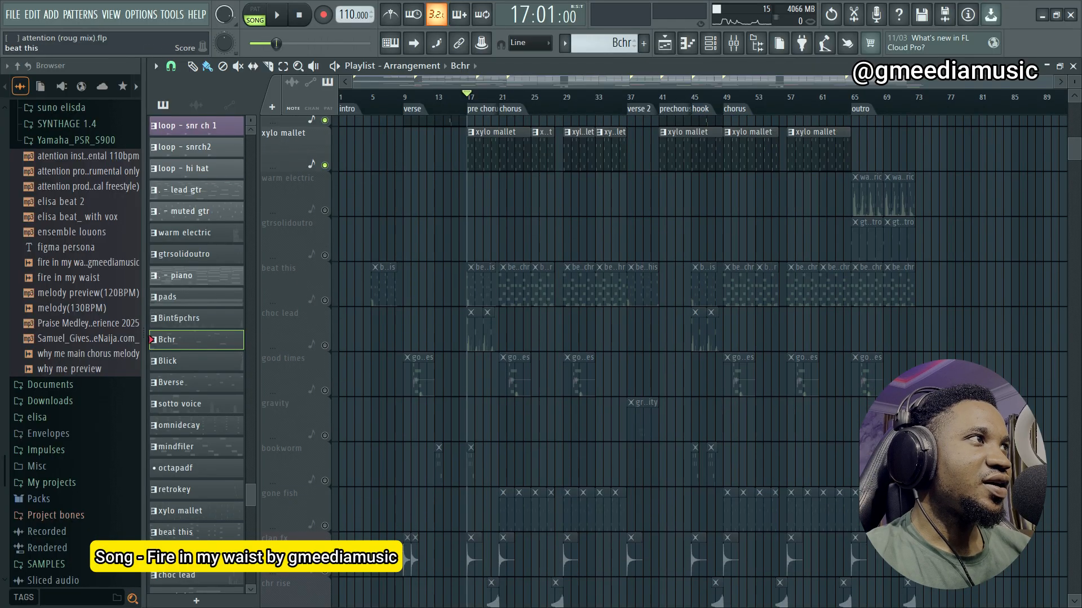
click(325, 300)
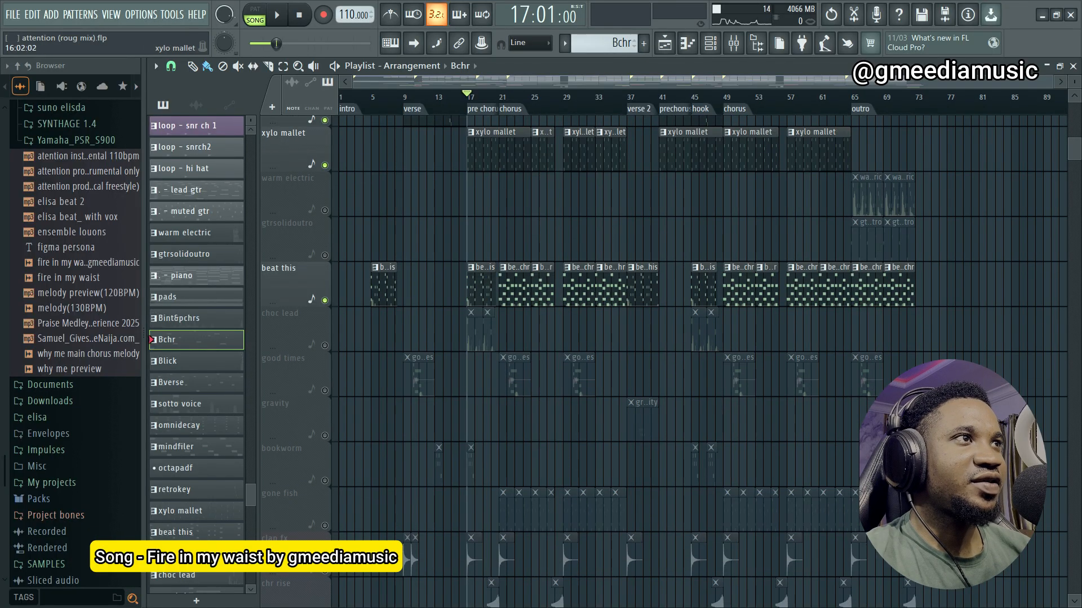
ctrl+scroll(471, 350, up, 4)
key(space)
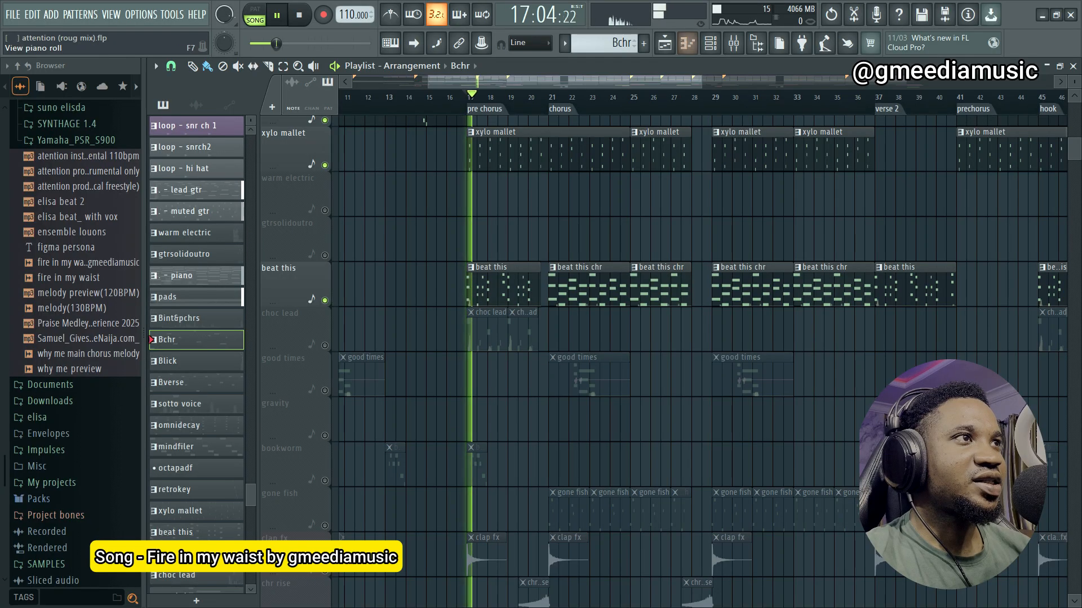
Step: Isolate the beat this sound by leaving only its mixer track audible, and replay it from bar 17
click(733, 43)
key(space)
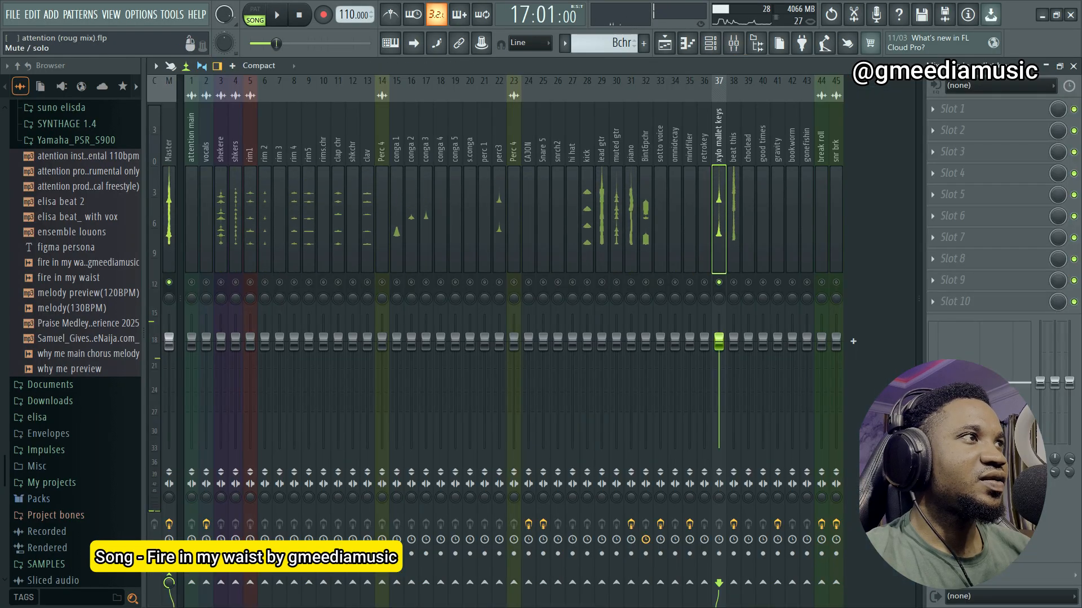
key(space)
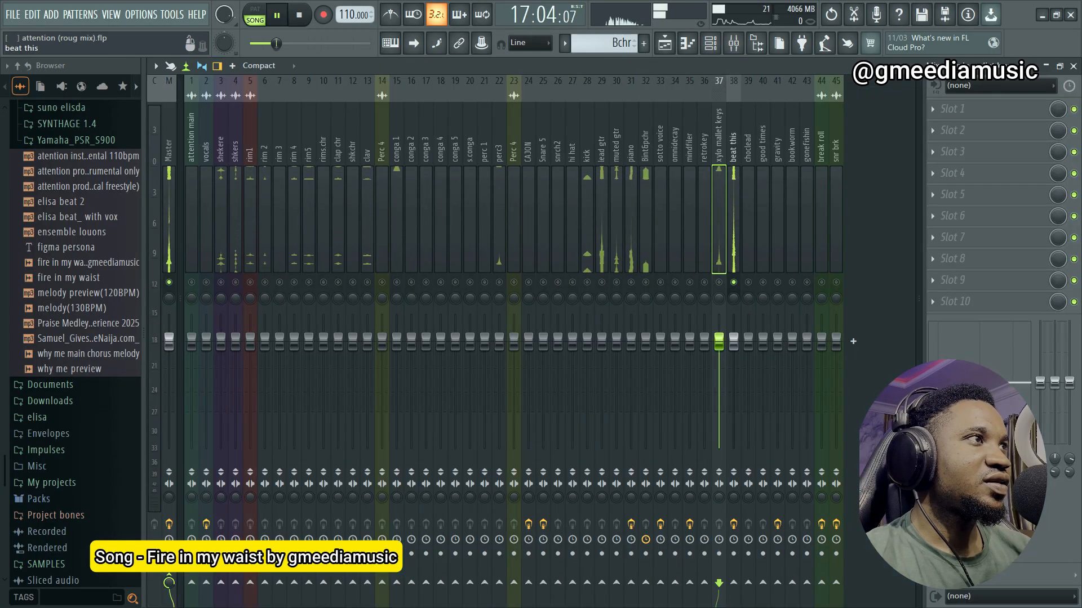
Step: View the Beat This! preset and wrapper settings of the beat this channel's MonoPoly instrument, and close the plugin
click(710, 43)
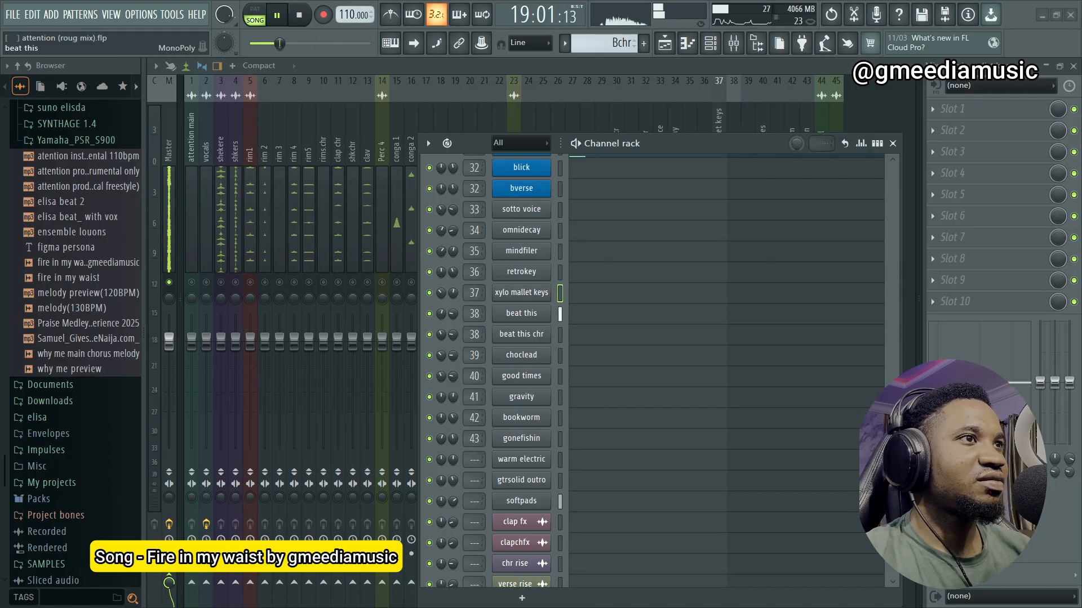
key(space)
click(521, 313)
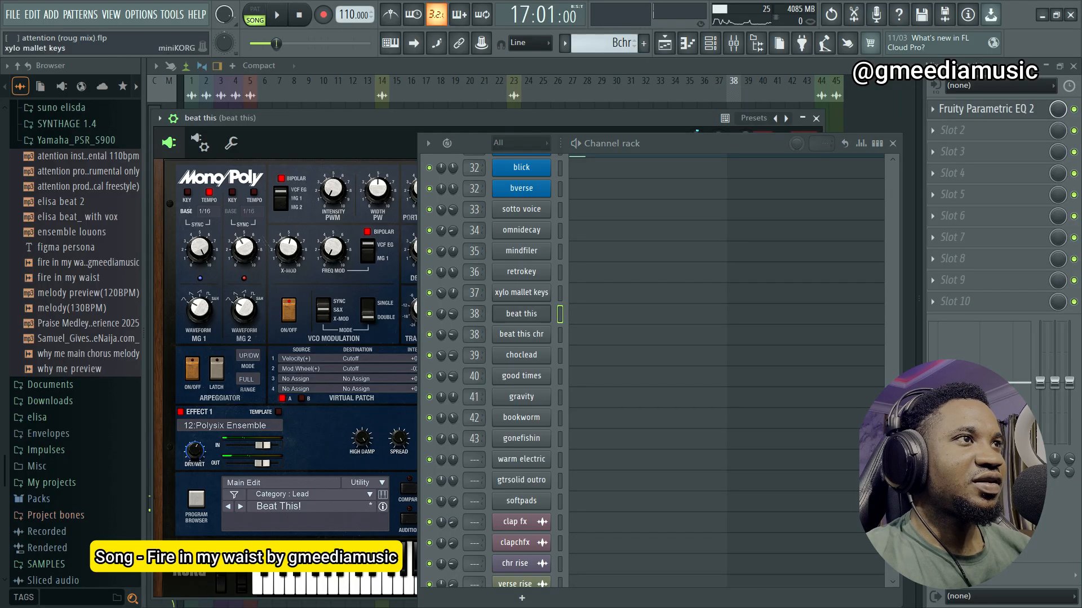
click(892, 143)
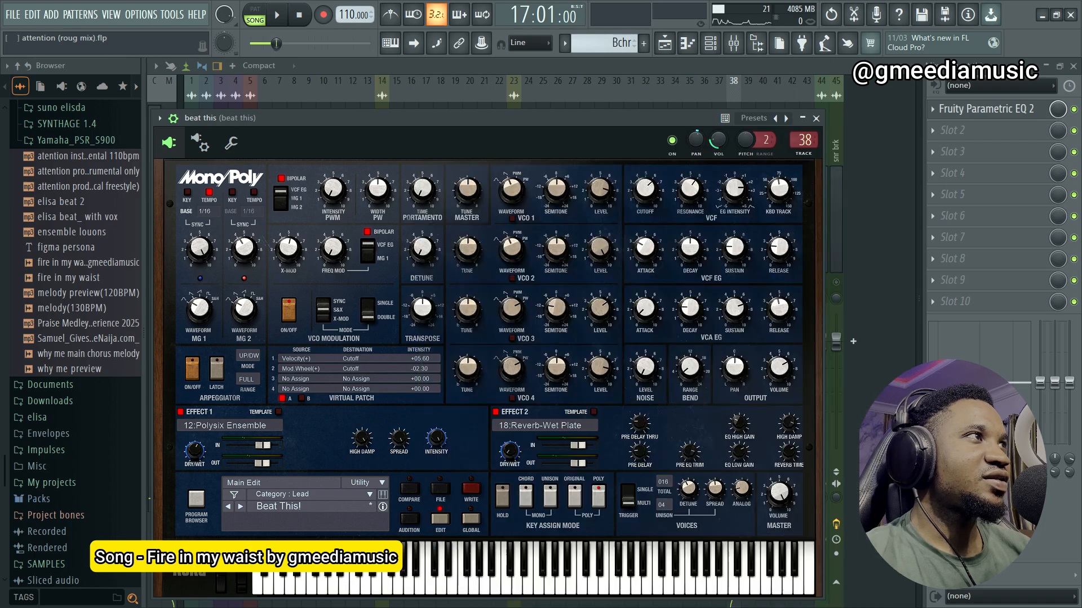
click(199, 142)
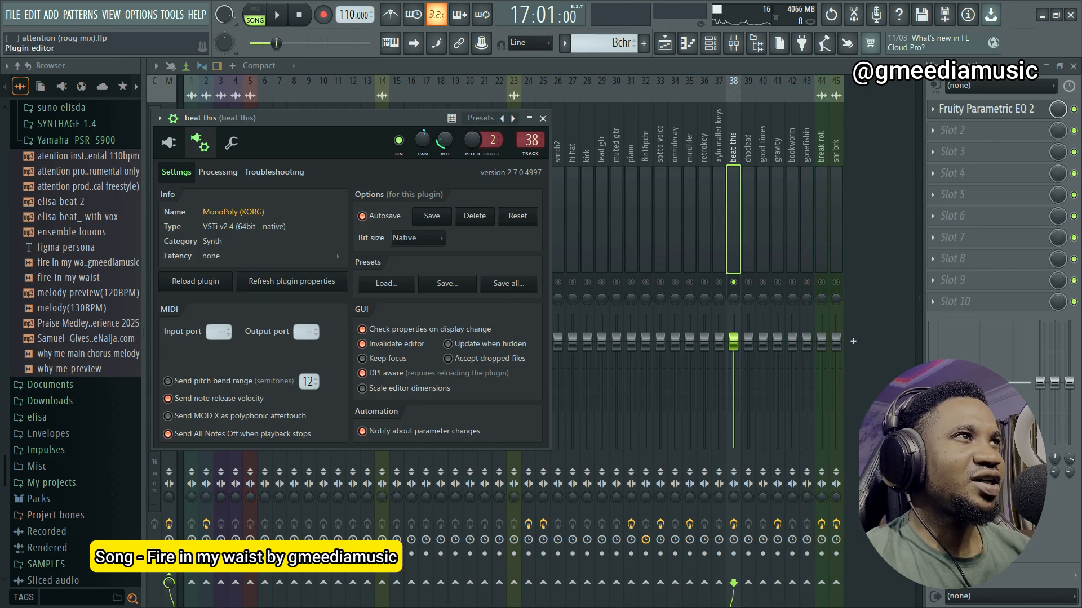
click(168, 143)
click(815, 118)
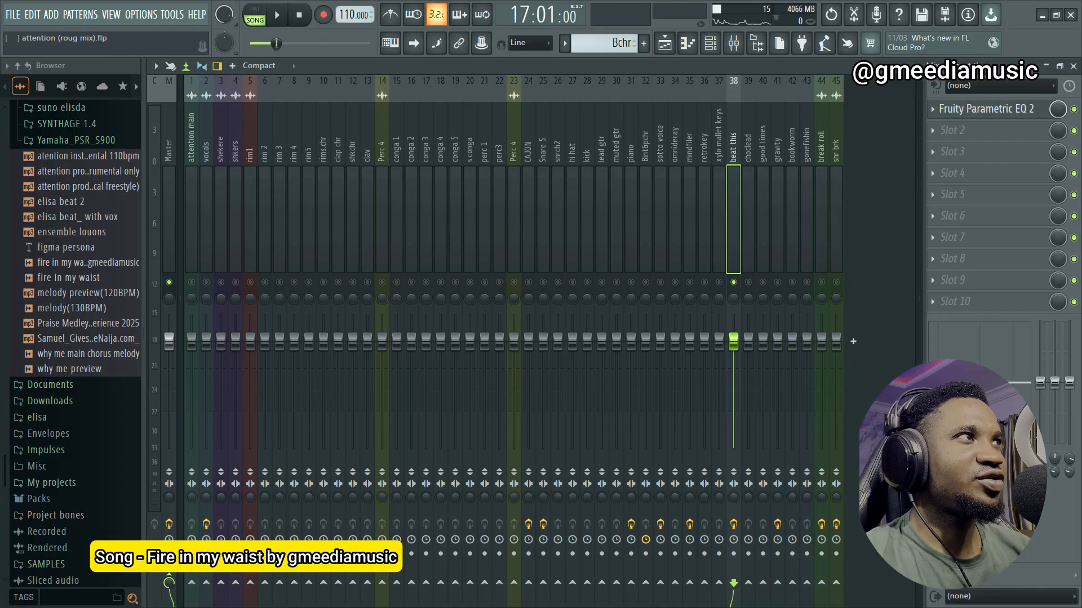
Step: Unsolo the beat this mixer track to bring back all mixer tracks, and create a new pattern with the default name
click(665, 43)
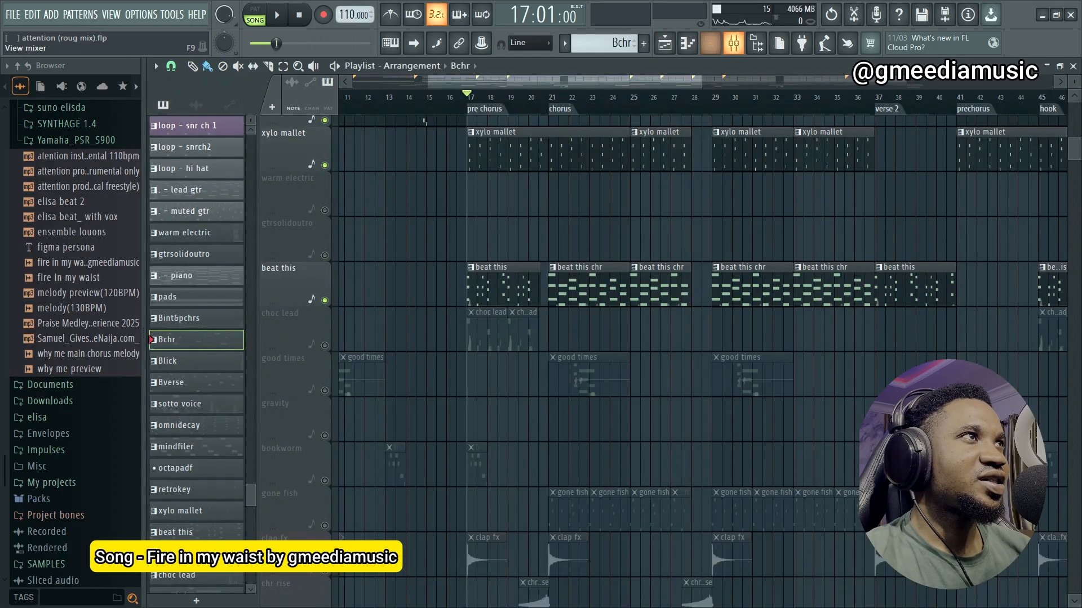
click(733, 43)
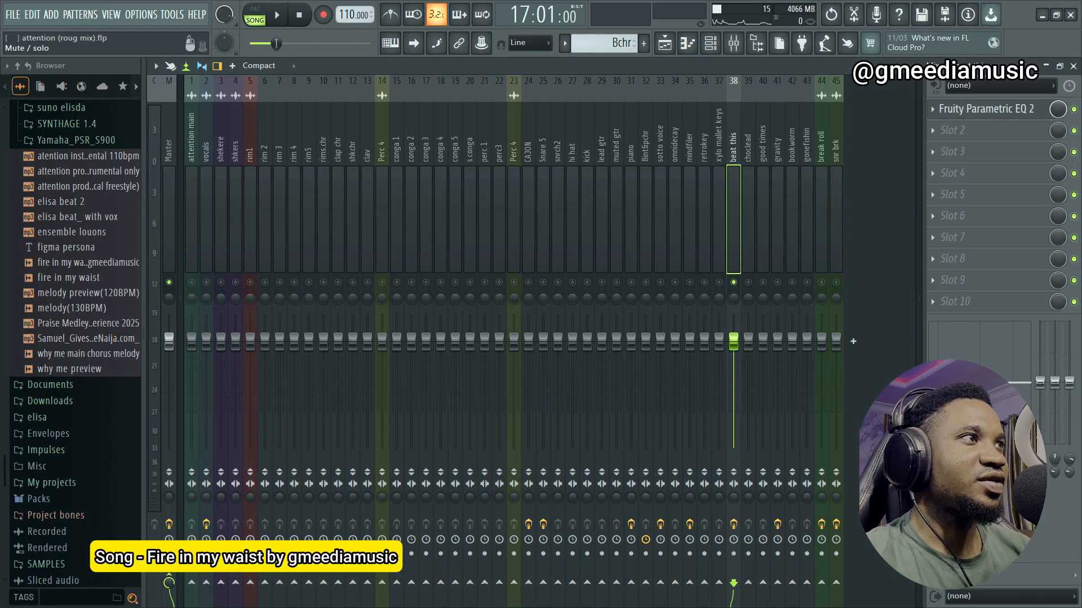
right_click(733, 283)
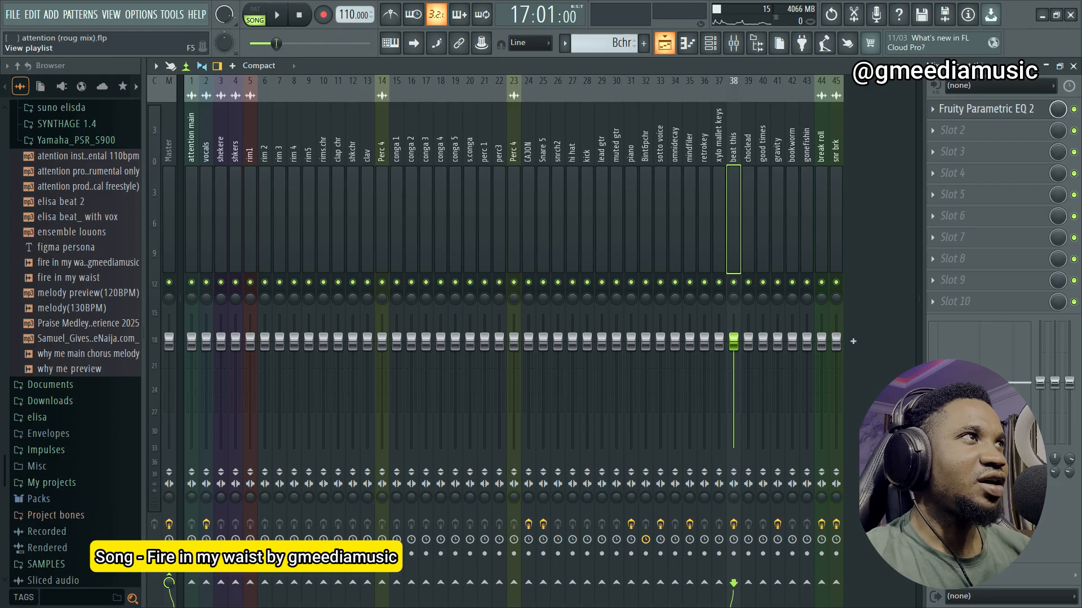
key(F4)
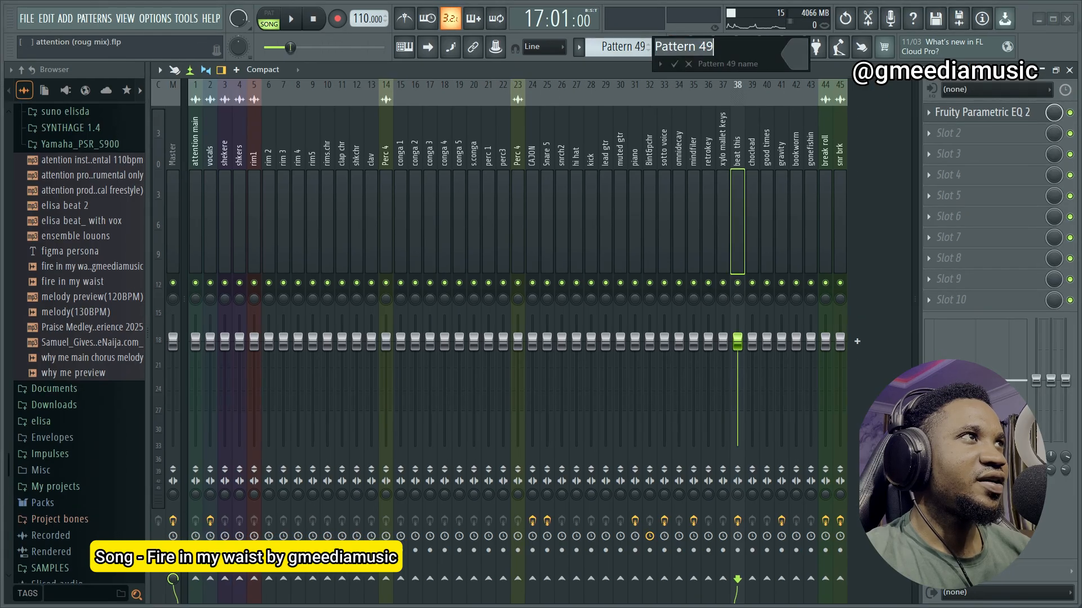
key(Return)
Step: Play all unmuted playlist tracks together from the pre chorus into the chorus, checking the layers around beat this, and stop playback
key(F5)
key(space)
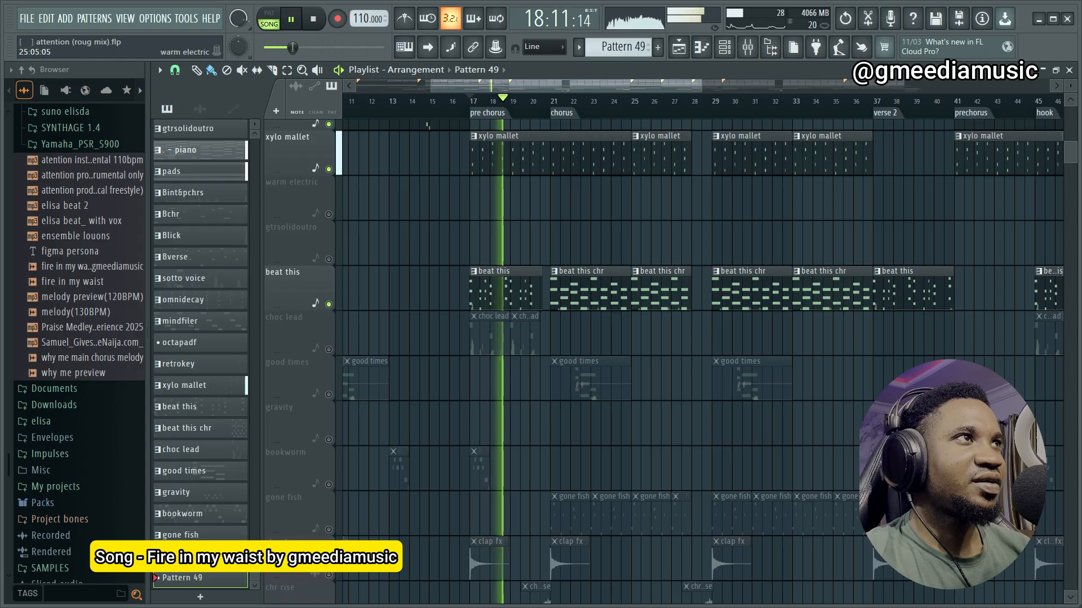
scroll(665, 361, up, 2)
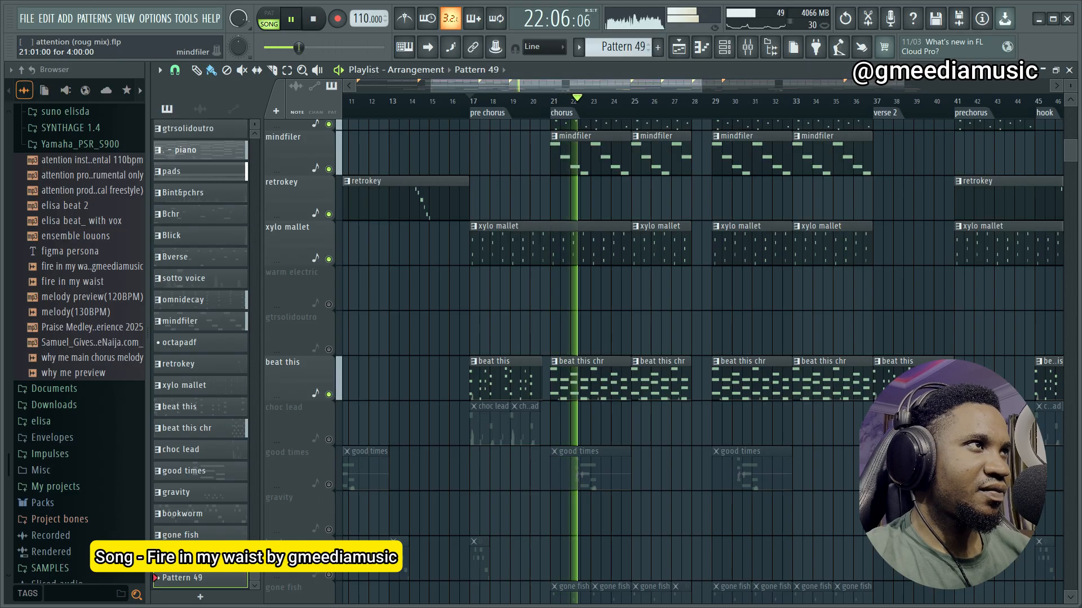
scroll(698, 361, up, 2)
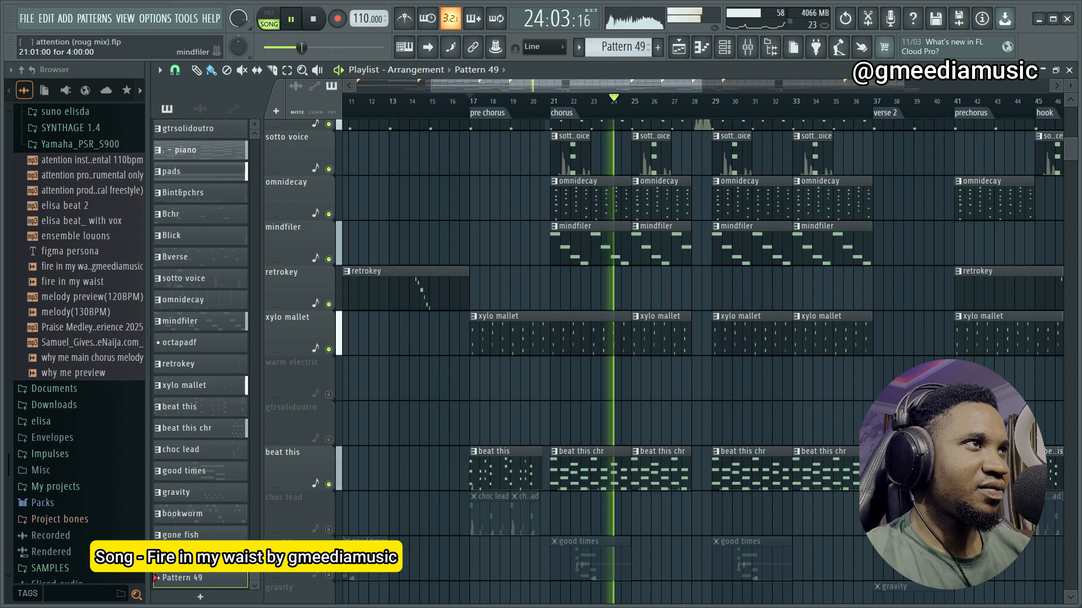
scroll(699, 360, down, 4)
key(space)
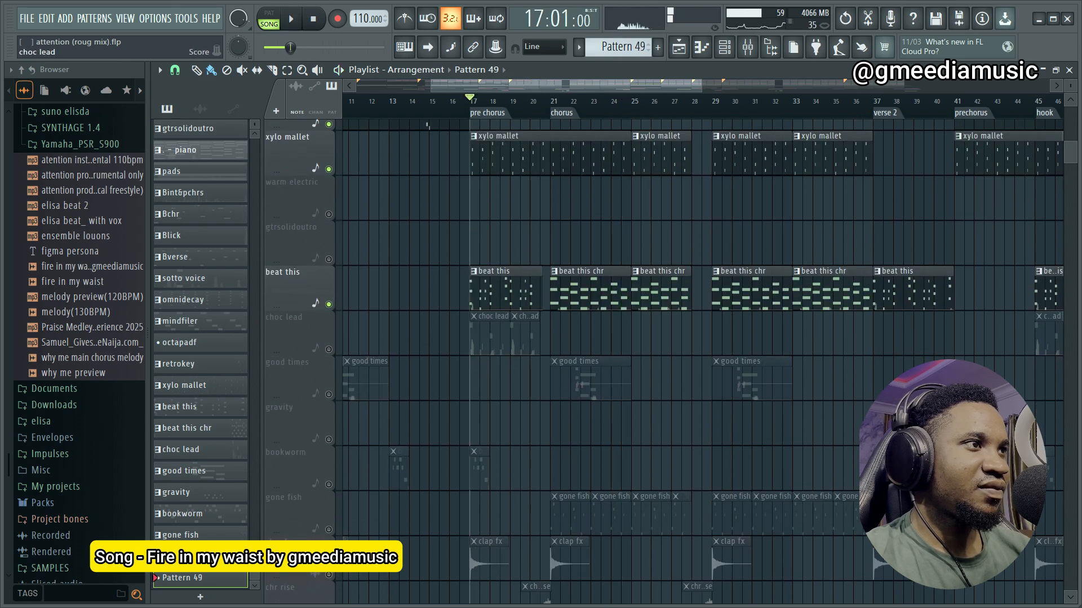
Step: Unmute the choc lead track in the playlist and play from the pre chorus at bar 17
drag(299, 356, 298, 322)
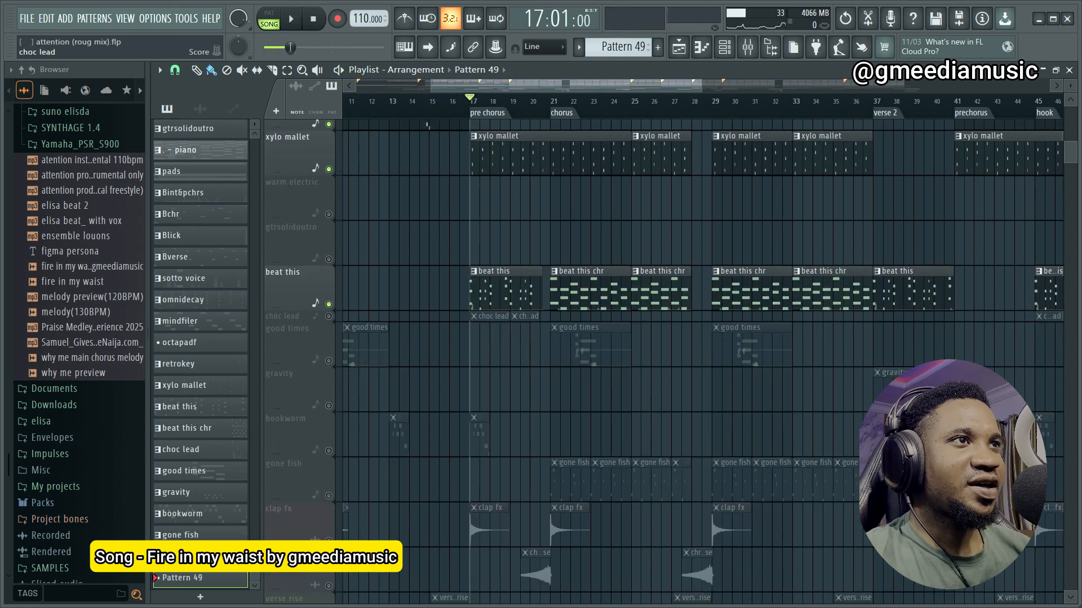
click(315, 317)
key(F5)
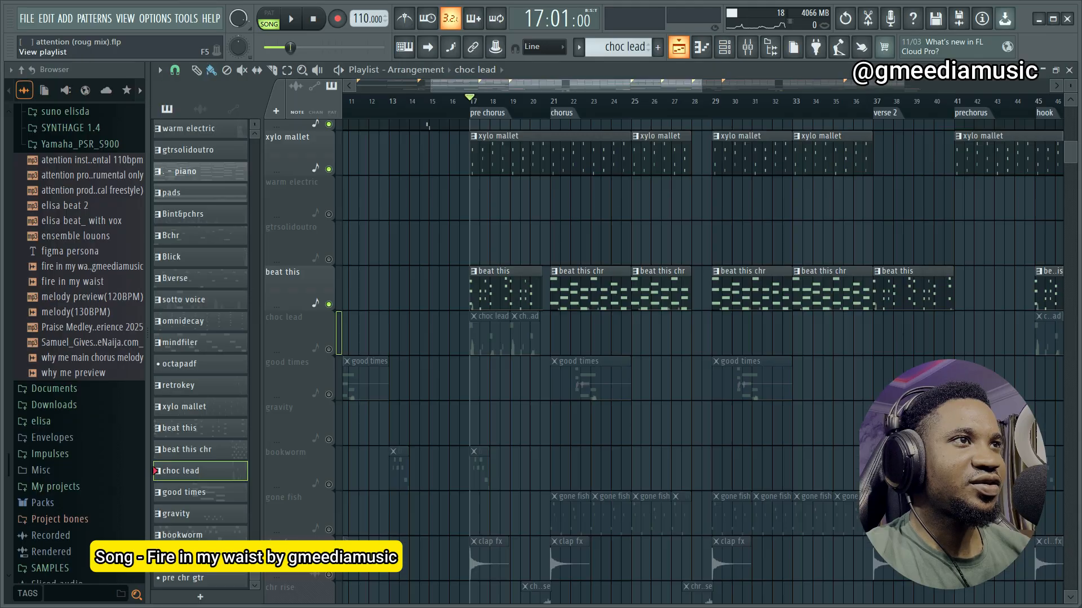
click(329, 349)
key(space)
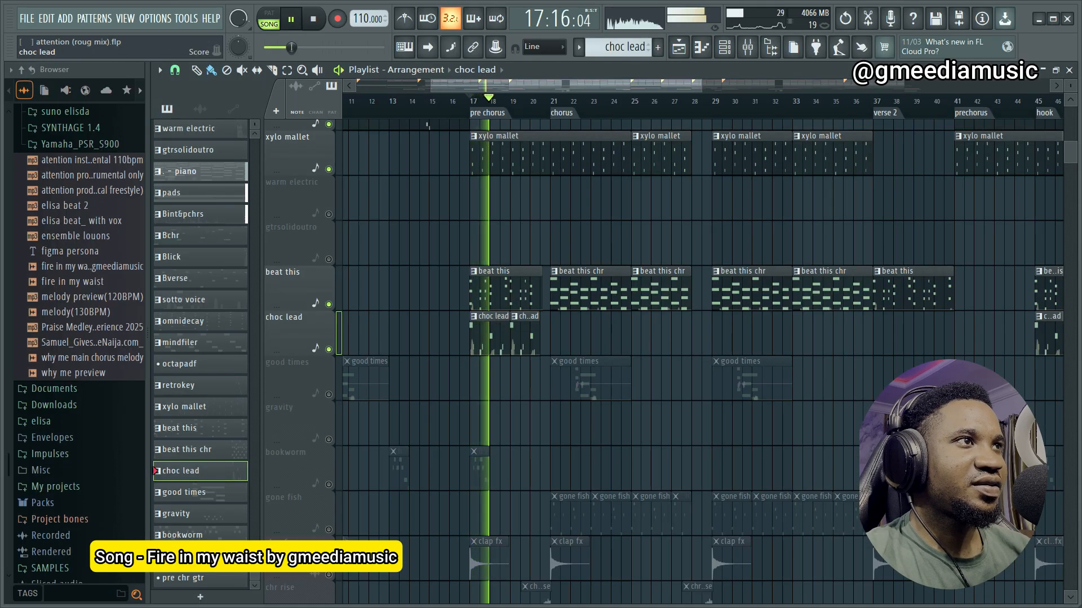
Step: Stop playback, view the Chocolate Lead preset and wrapper settings of the choclead channel's MonoPoly instrument, and close the plugin
click(724, 47)
key(space)
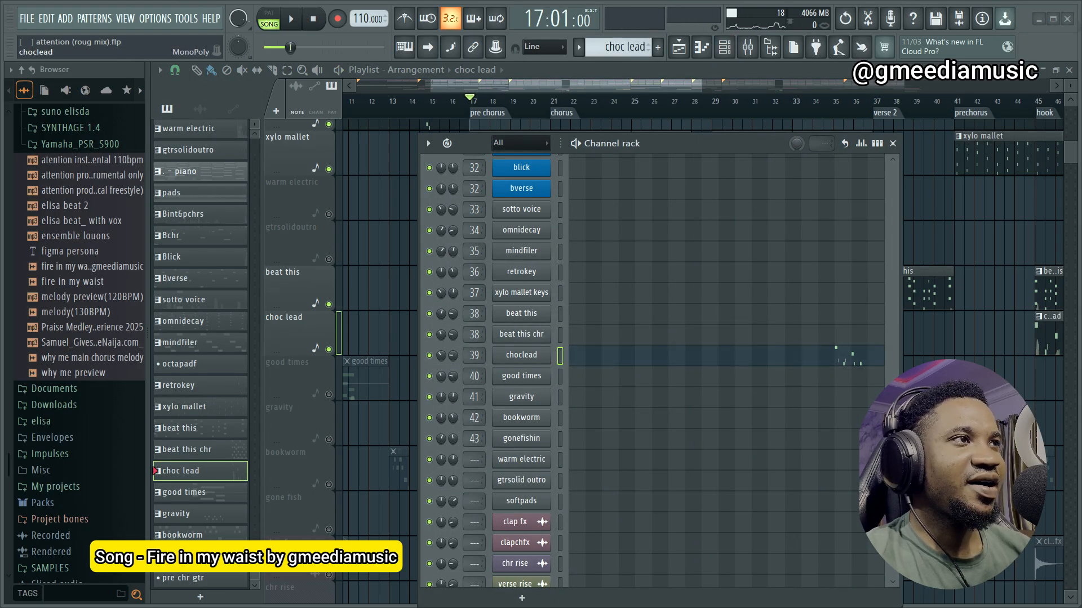
click(521, 355)
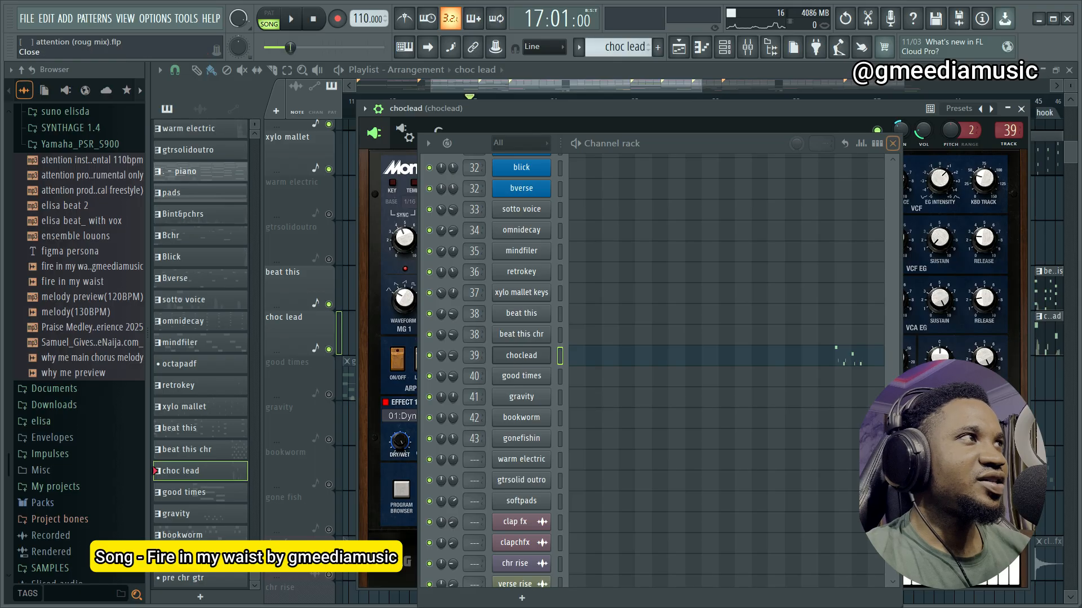
click(893, 144)
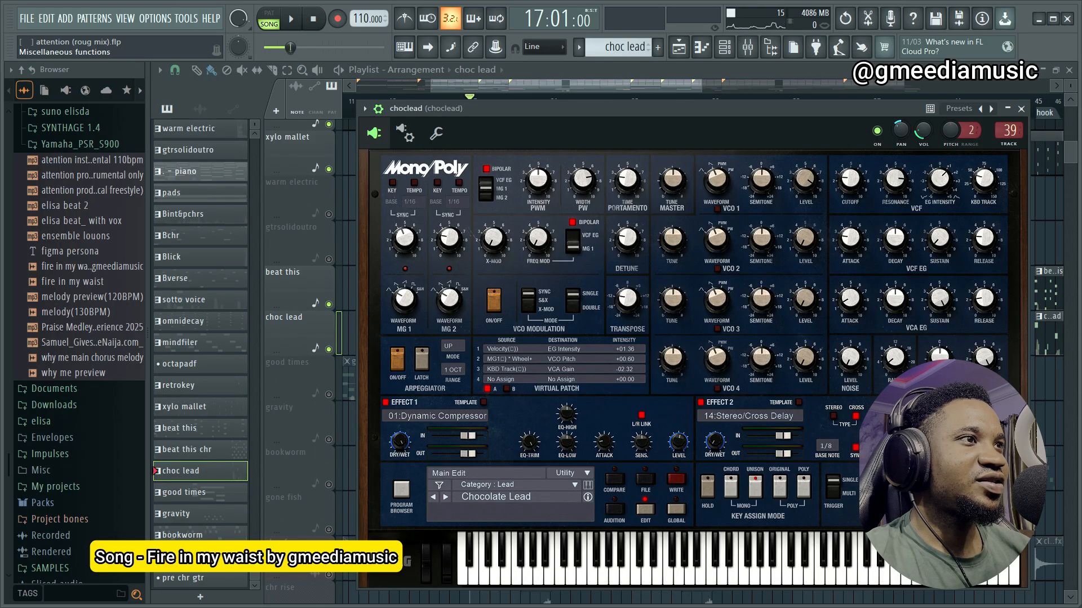
click(405, 133)
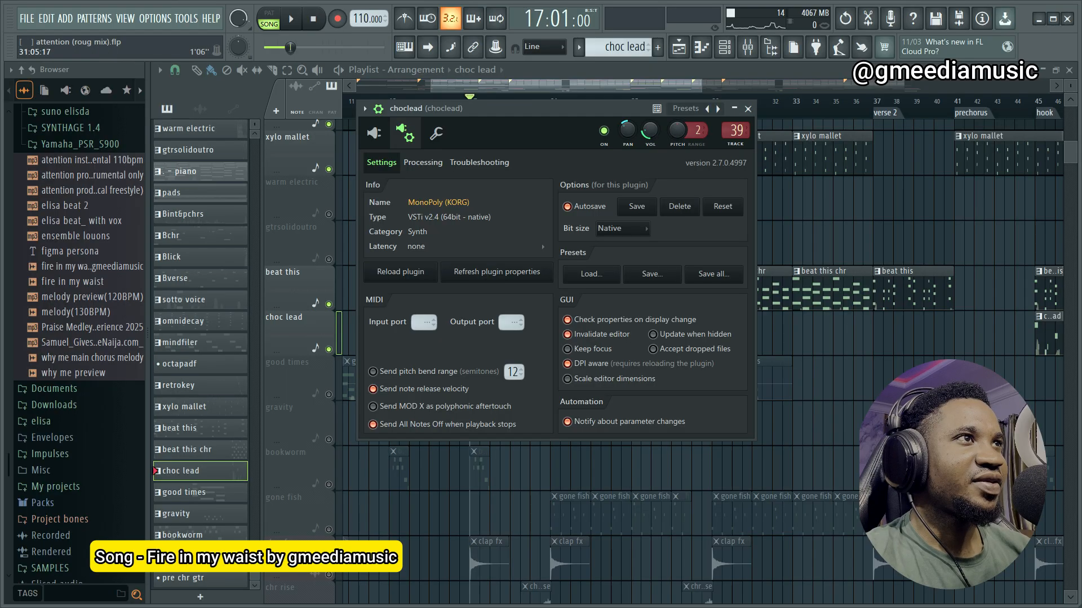
click(748, 109)
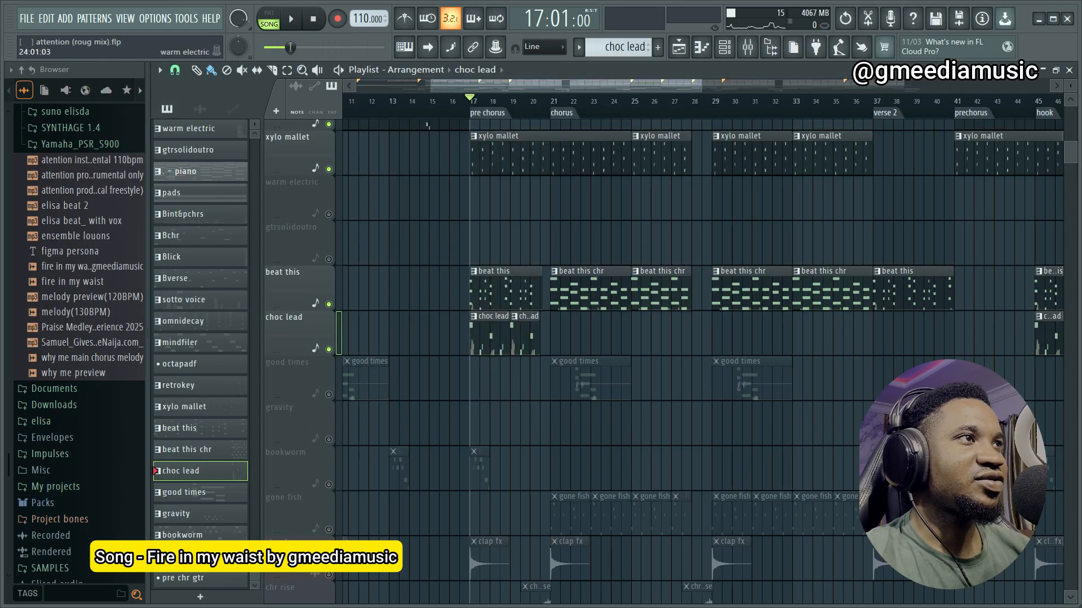
Step: Solo the choclead mixer track and play its part in the pre chorus from bar 17
click(748, 46)
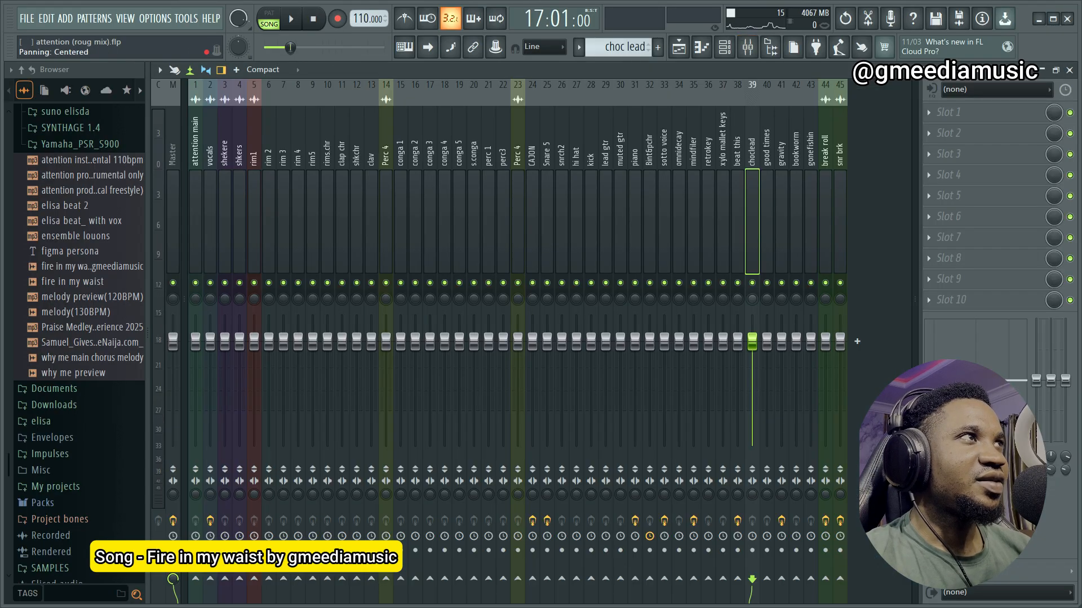
right_click(752, 283)
key(space)
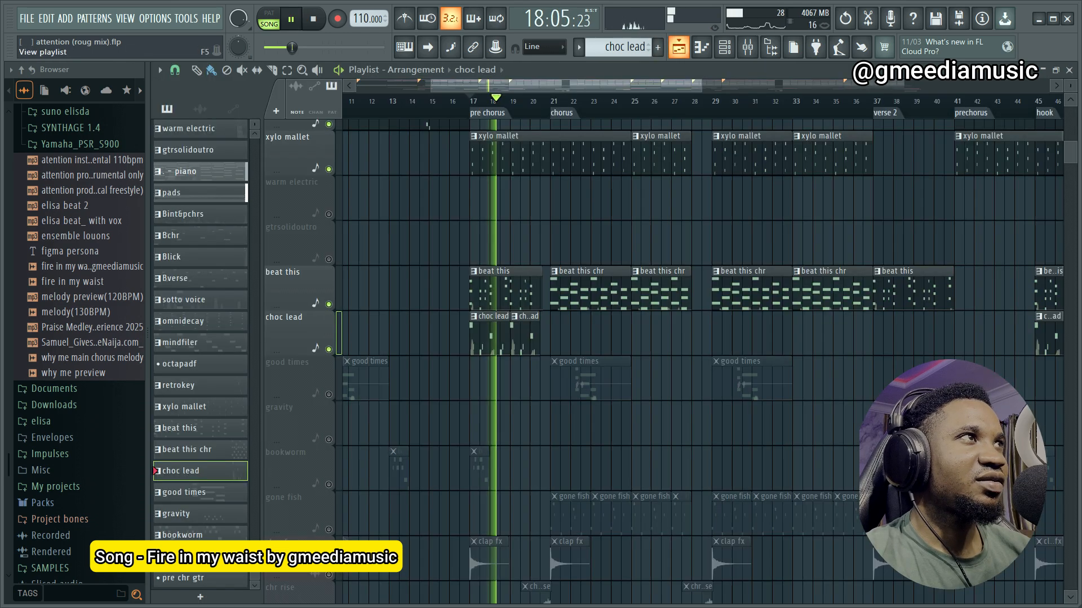
key(F5)
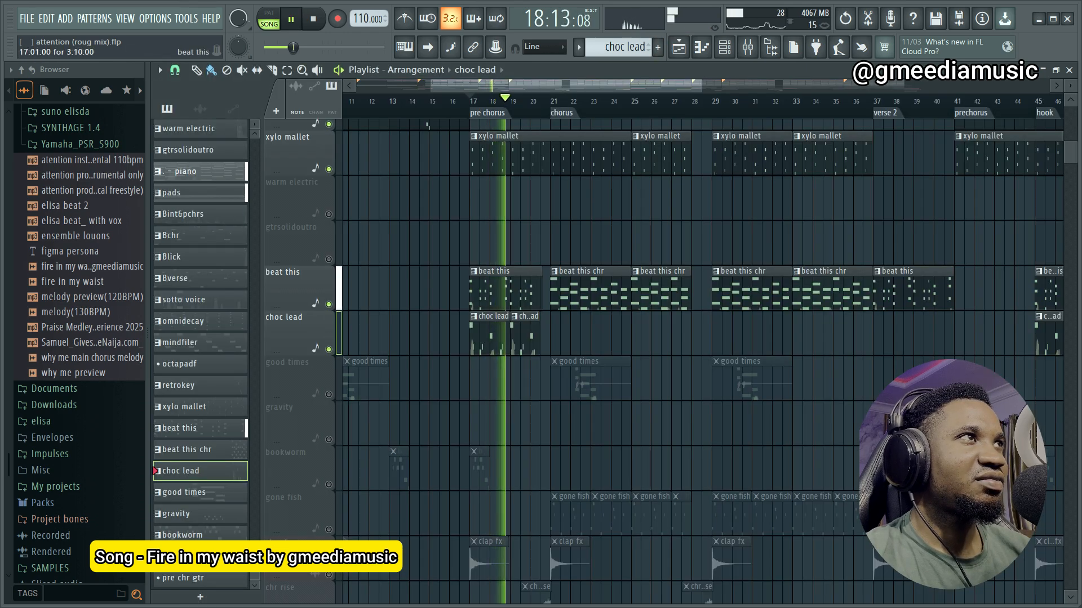
key(space)
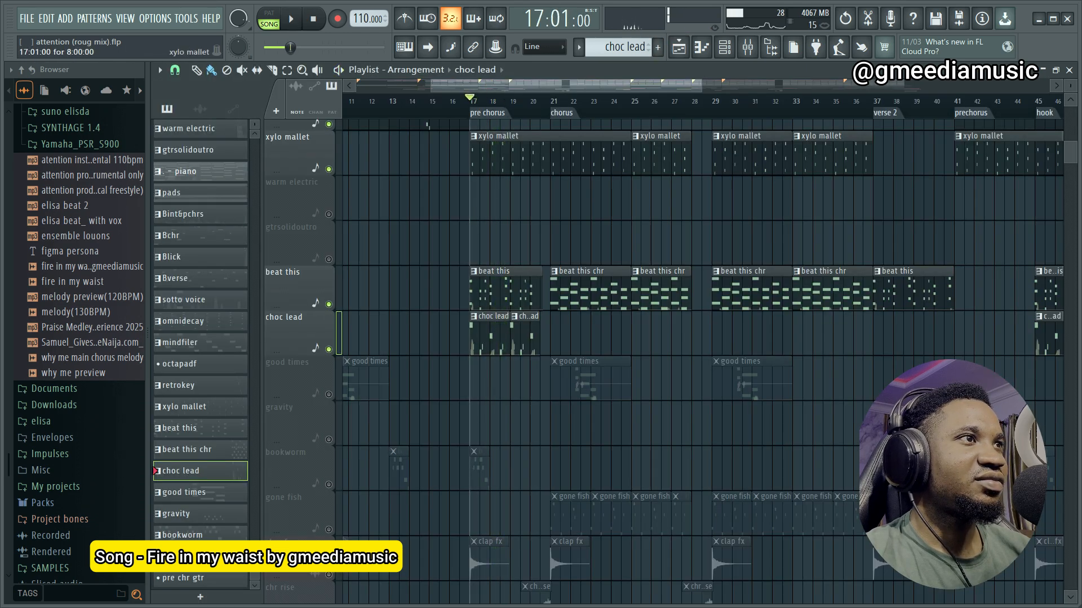
Step: Unmute the good times track in the playlist and play it within the chorus from about bar 22
scroll(702, 350, down, 2)
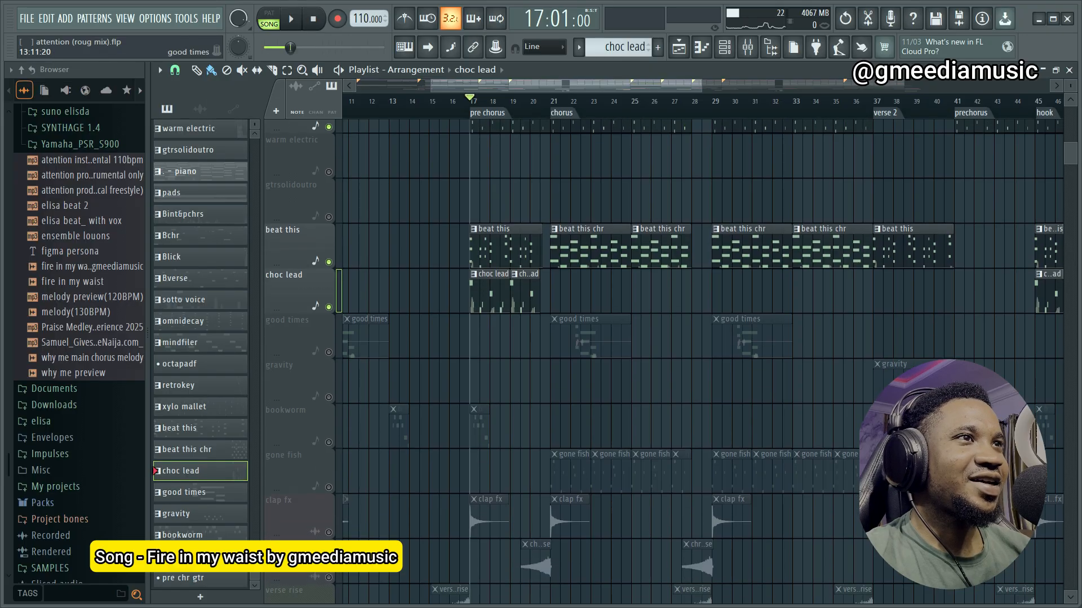
click(329, 305)
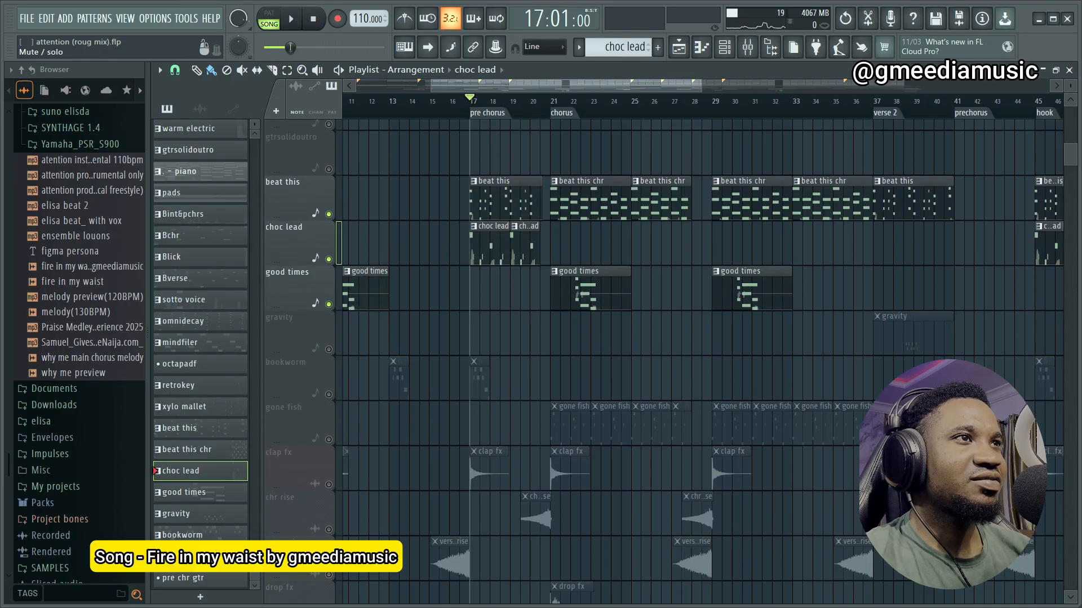
click(570, 102)
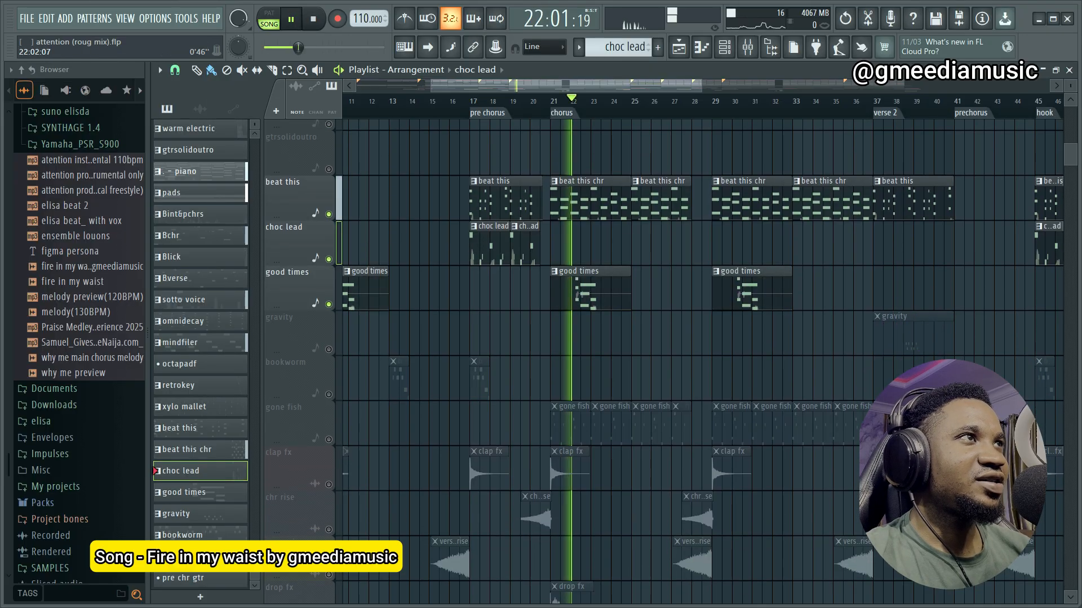
Step: Solo the good times mixer track and play its part in the chorus from bar 22
scroll(570, 102, up, 2)
click(748, 47)
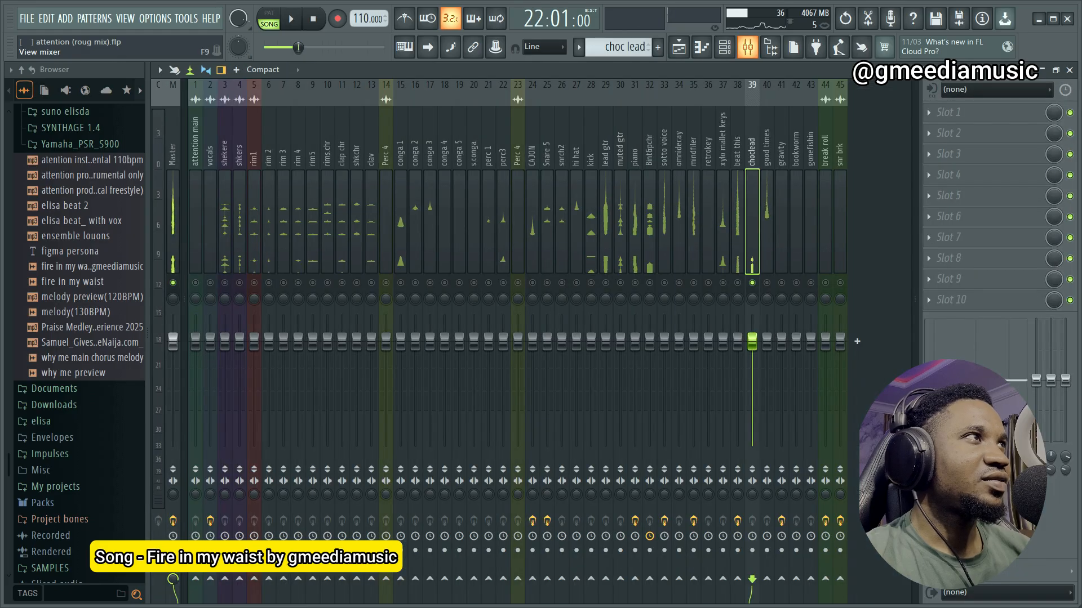
click(767, 283)
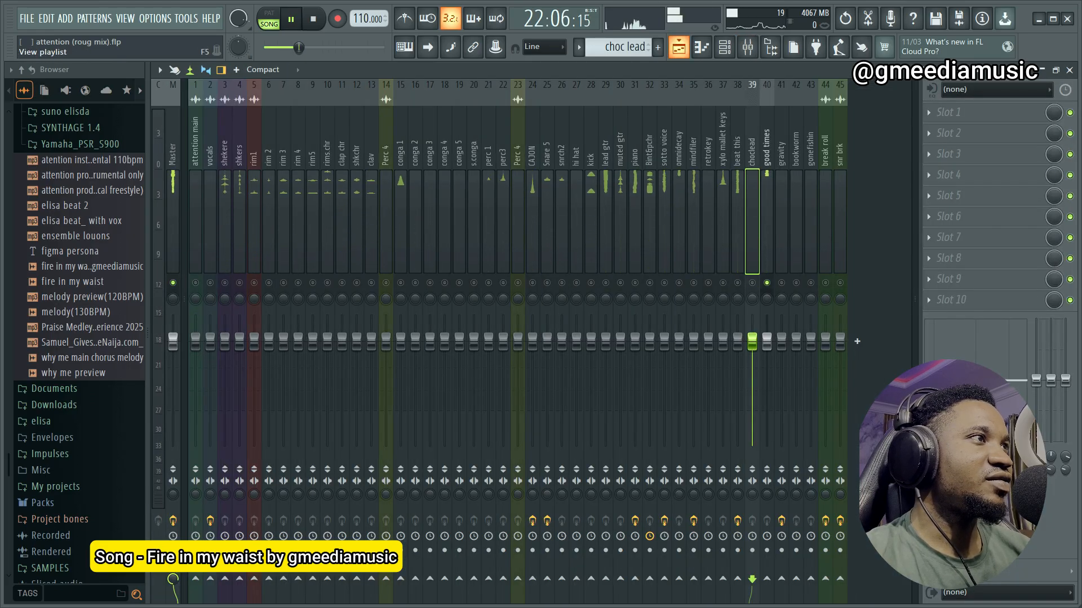
key(F9)
key(space)
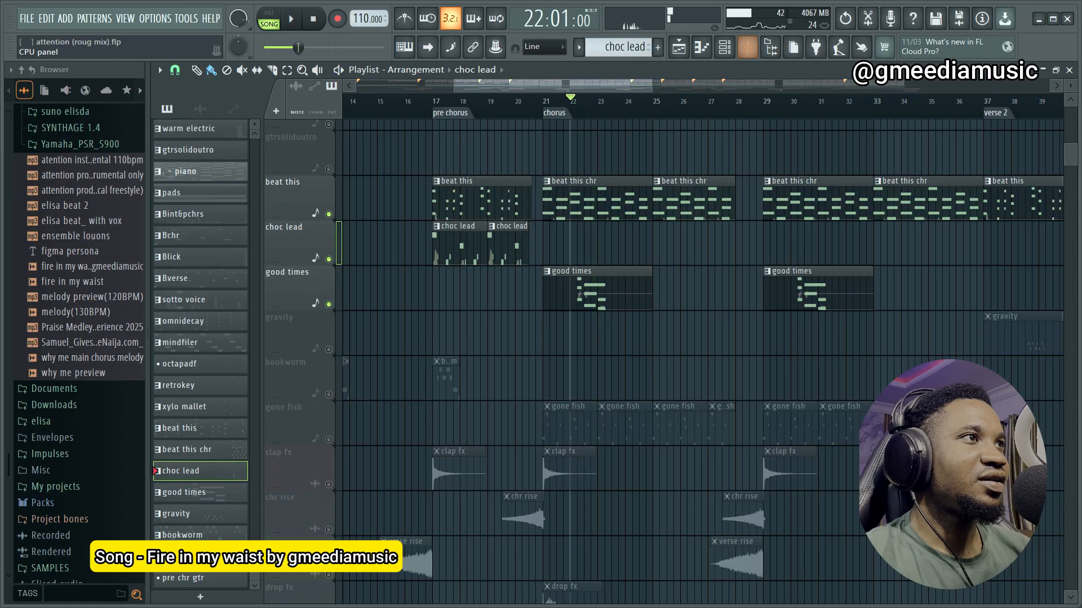
Step: View the Good Times preset in the good times channel's MonoPoly instrument, with the channel rack closed, and return to the playlist
click(748, 46)
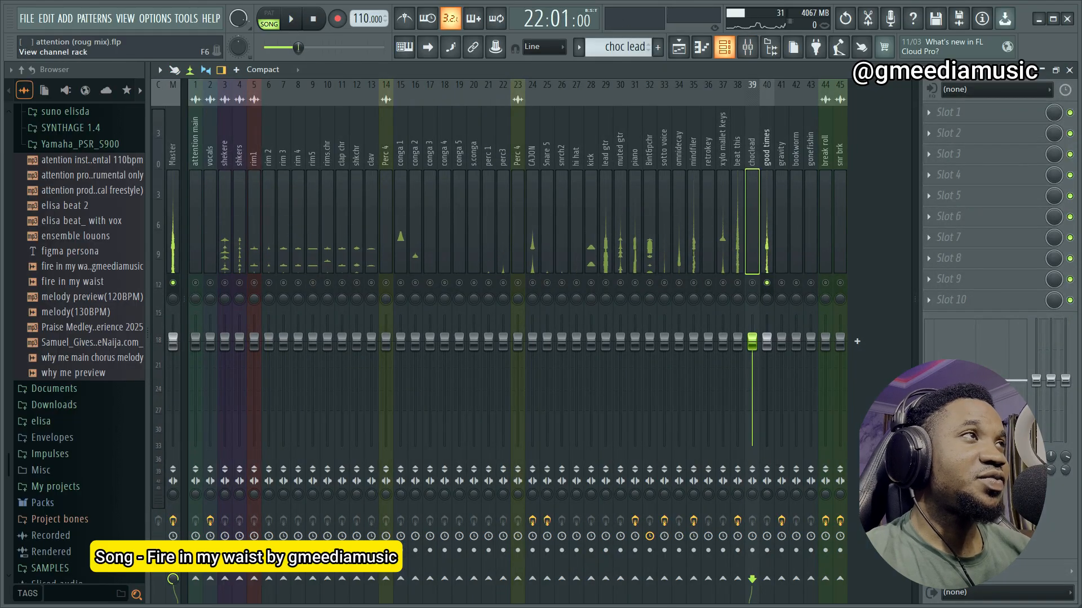
click(748, 47)
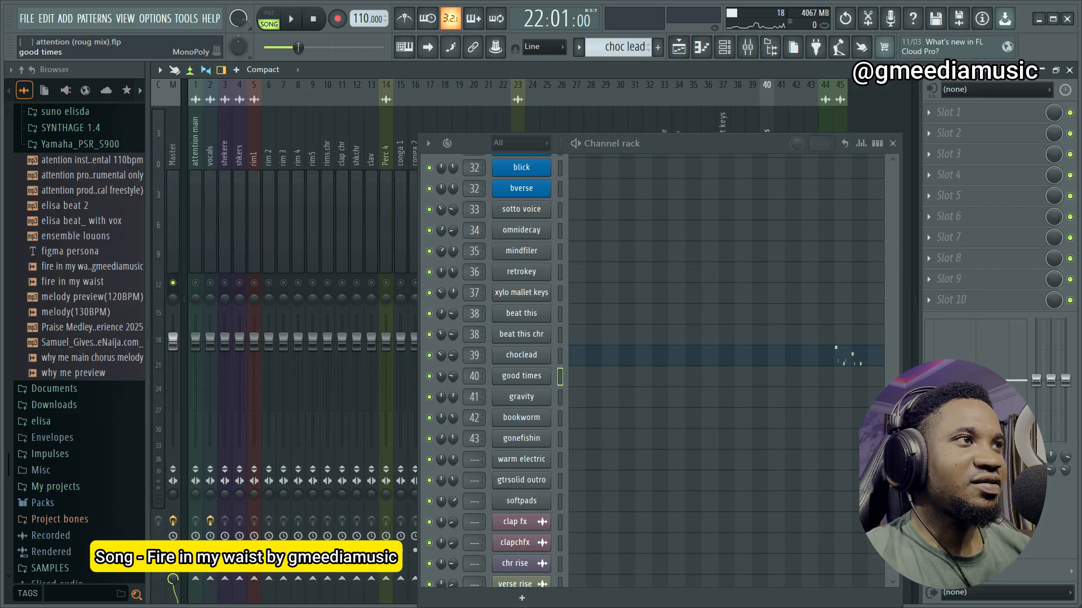
click(521, 376)
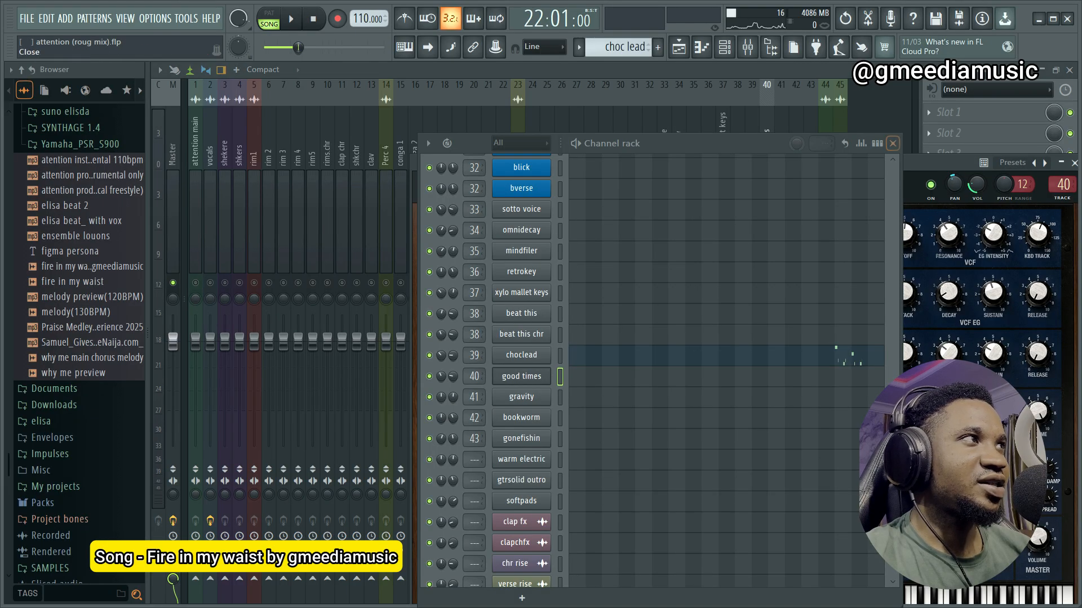
click(876, 143)
click(892, 143)
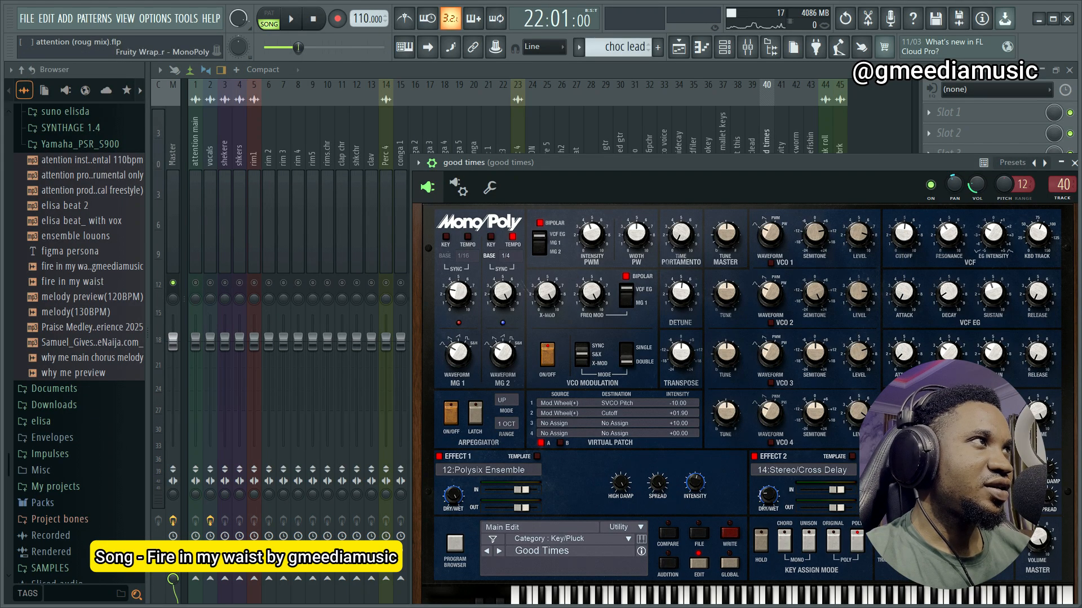
drag(564, 162, 378, 94)
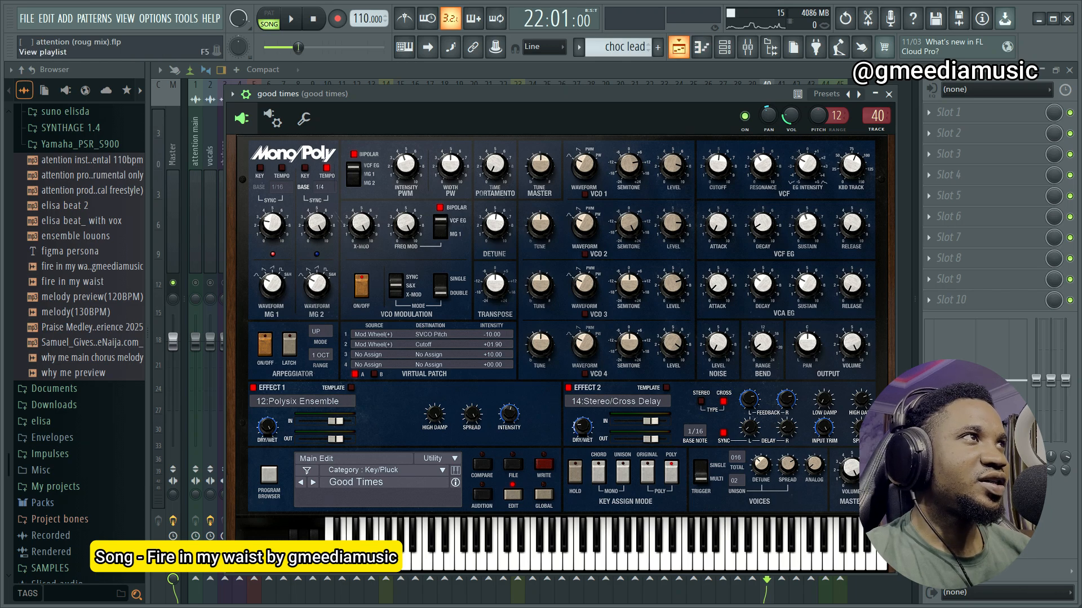
click(679, 47)
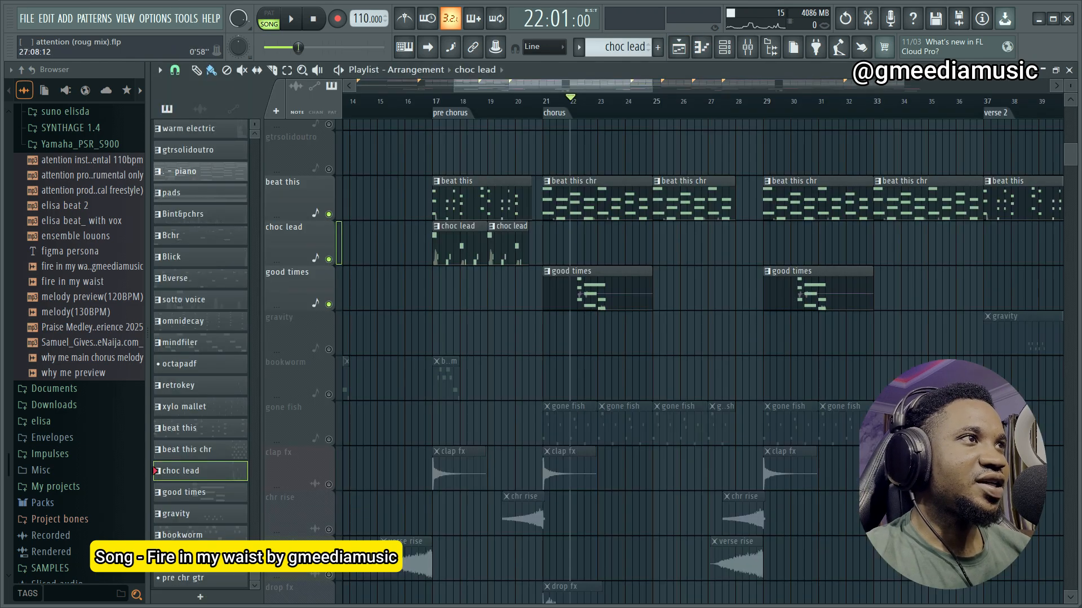
Step: Unsolo the good times mixer track and play the chorus from bar 22 with all the active instruments
click(747, 46)
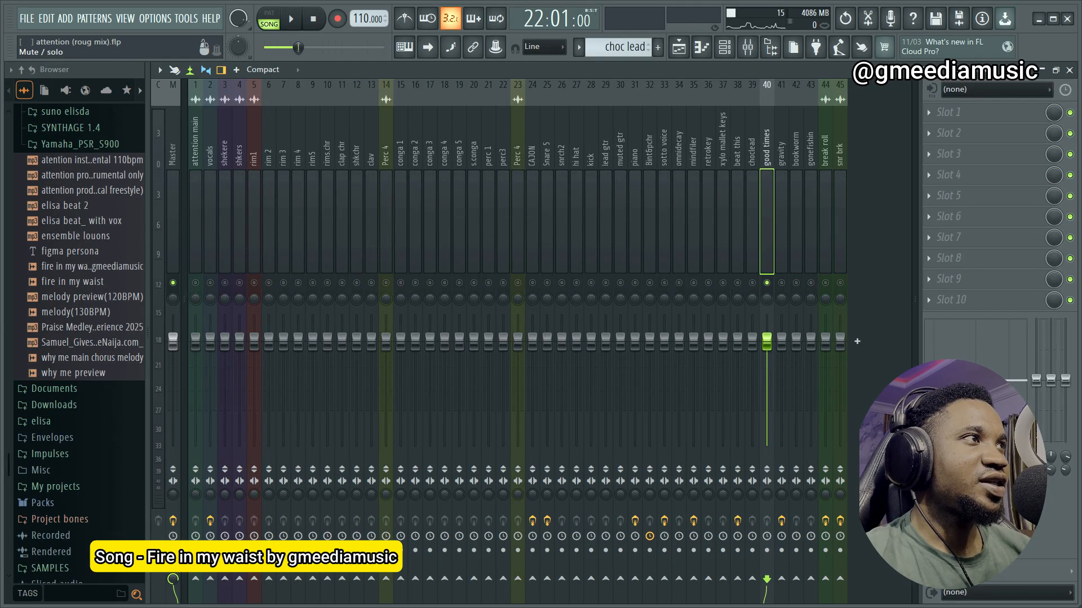
key(space)
click(679, 47)
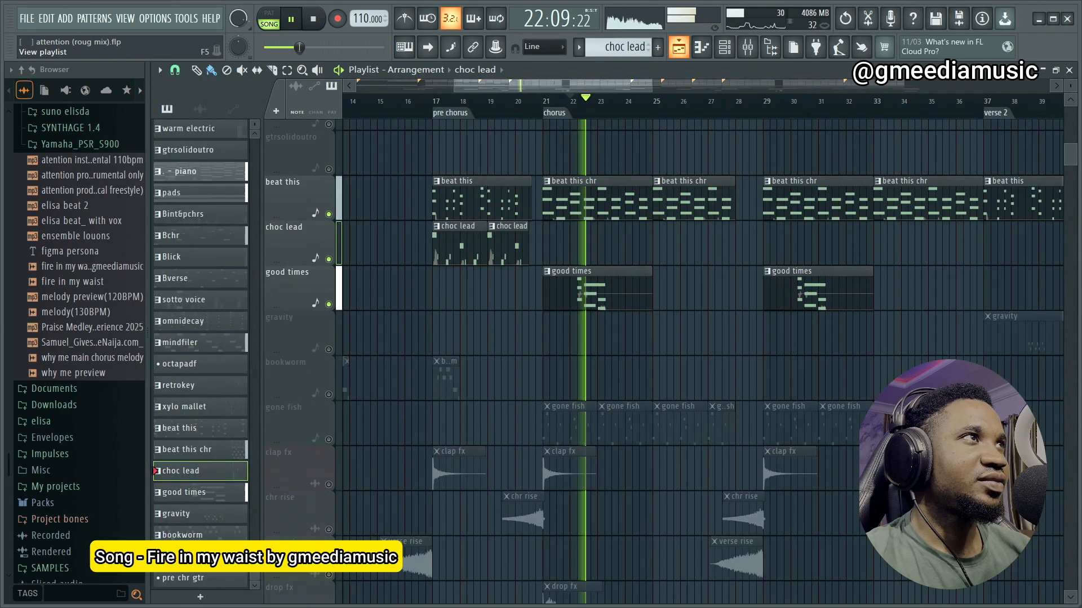
key(space)
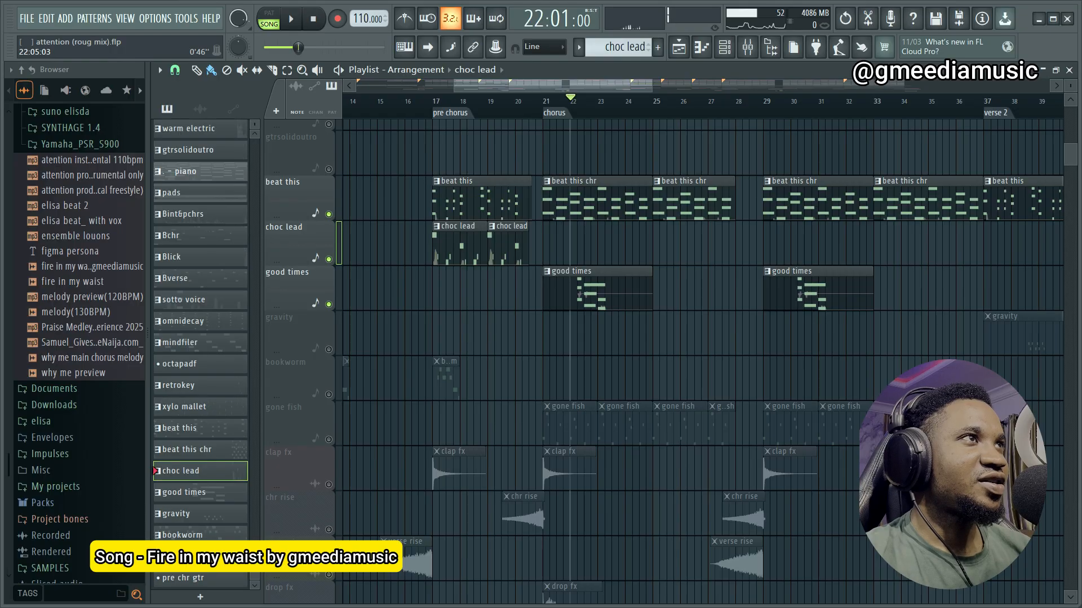
scroll(580, 197, up, 2)
key(space)
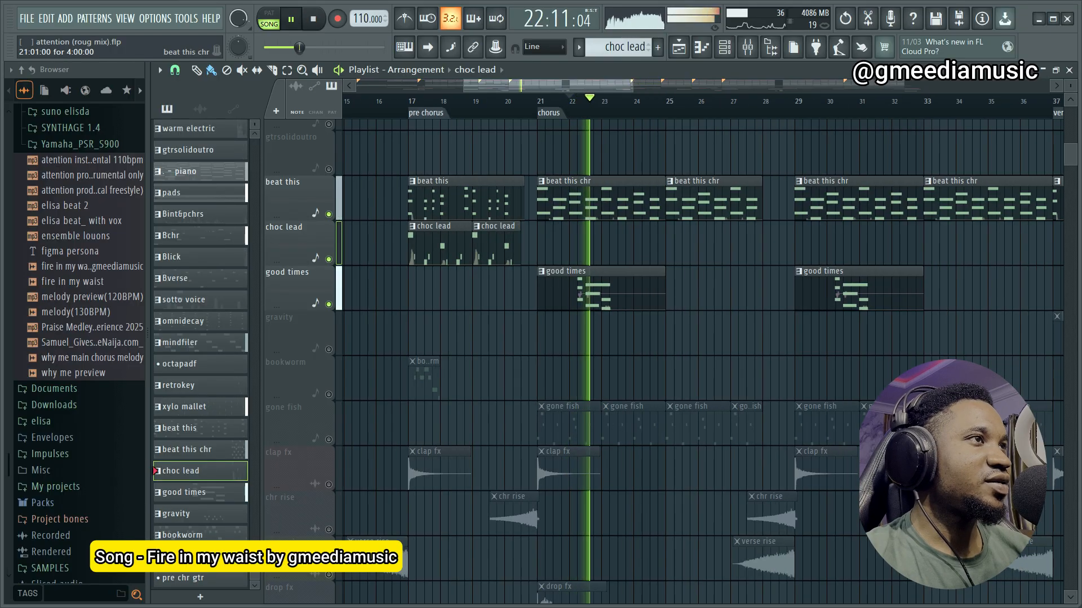
key(space)
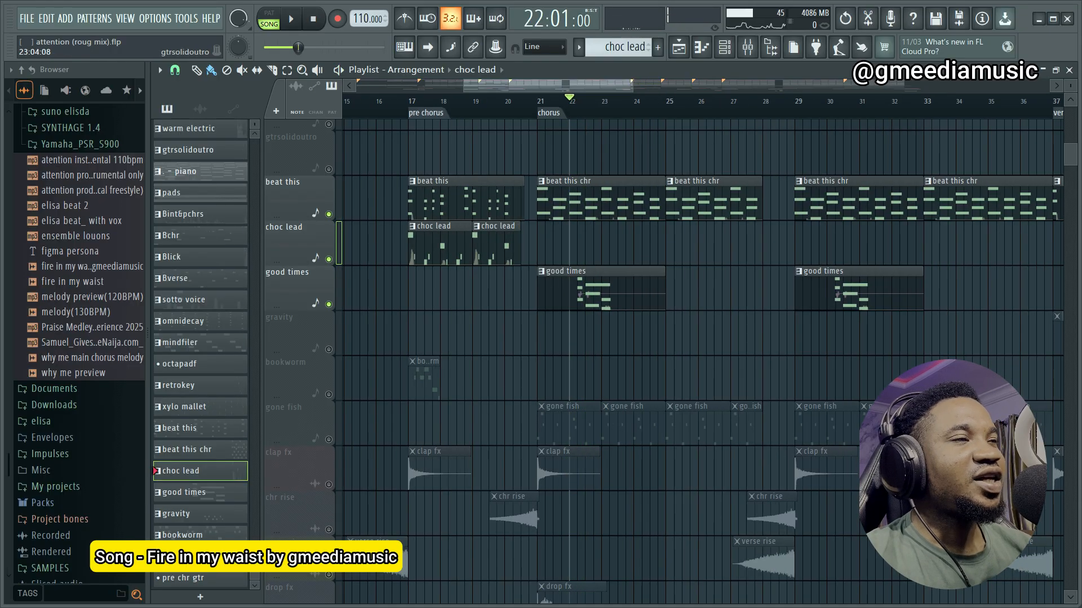
Step: Unmute the bookworm track in the playlist and play from just before bar 13 in the verse
scroll(579, 198, down, 6)
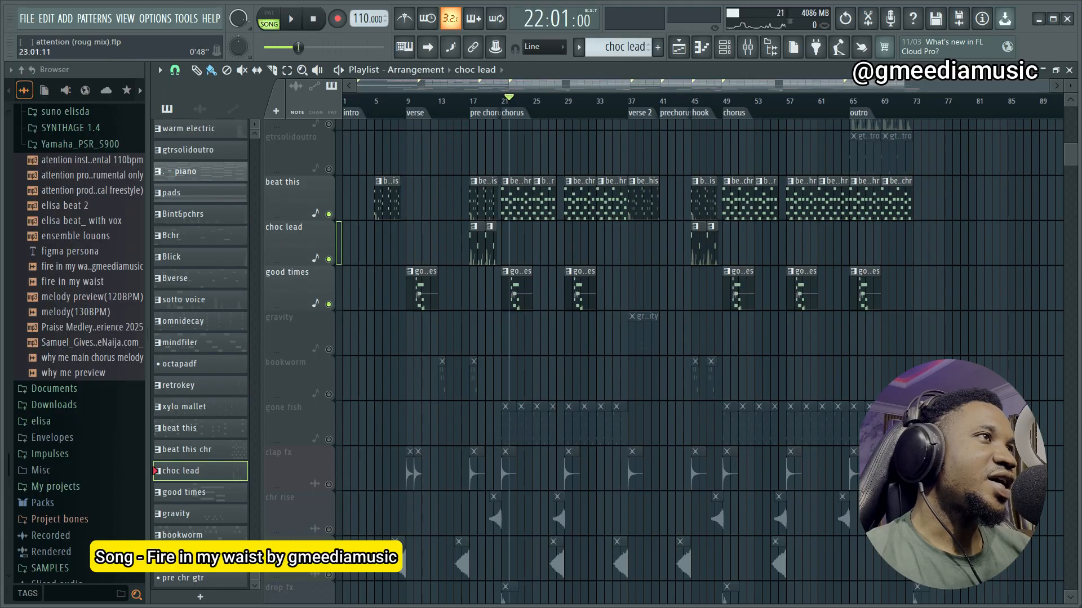
scroll(298, 507, down, 3)
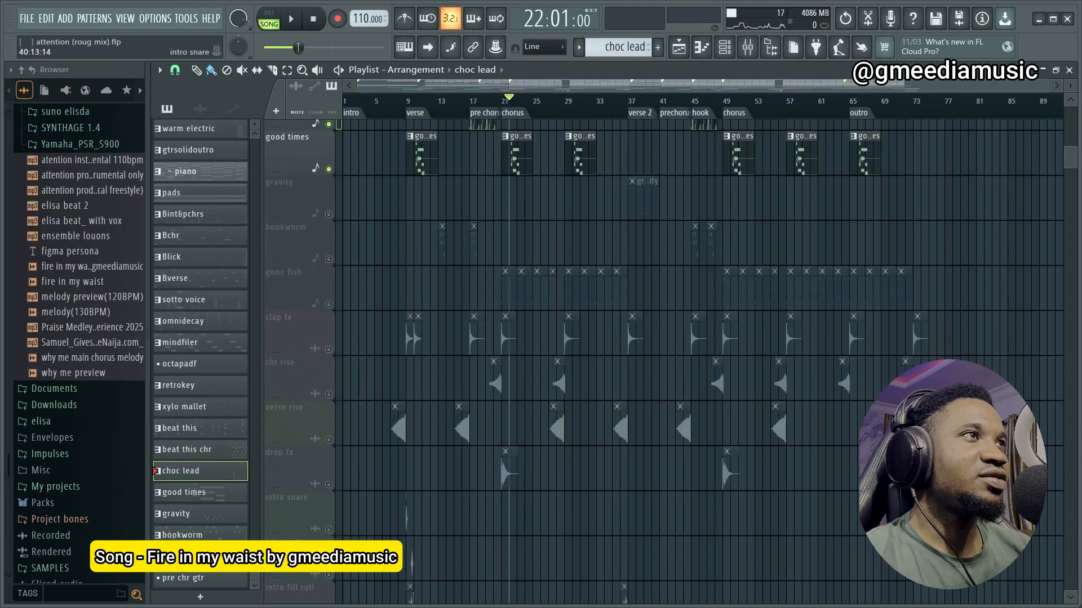
scroll(299, 361, up, 1)
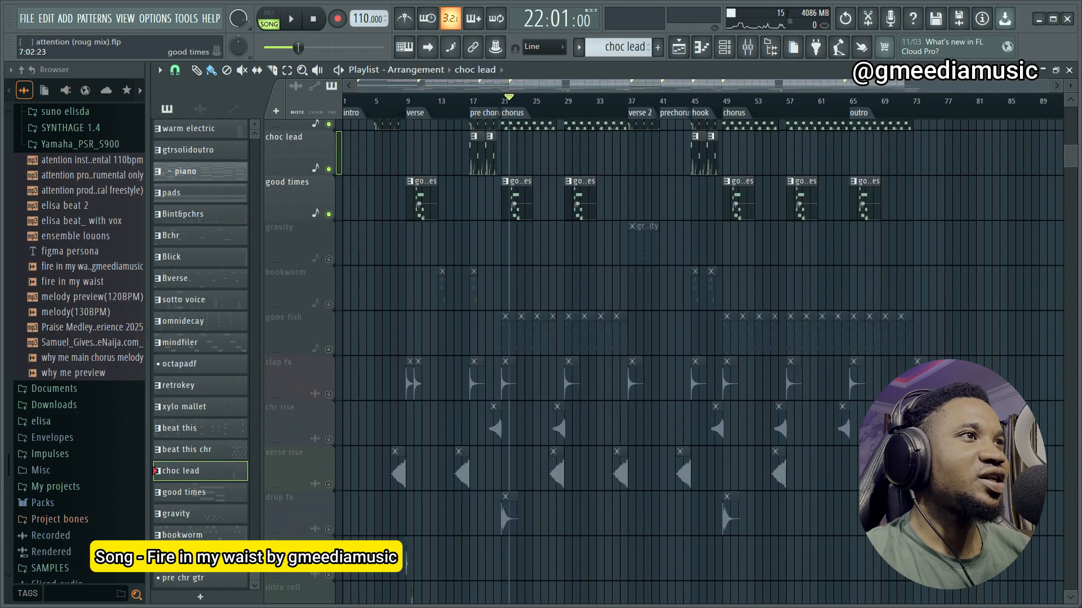
scroll(408, 197, up, 5)
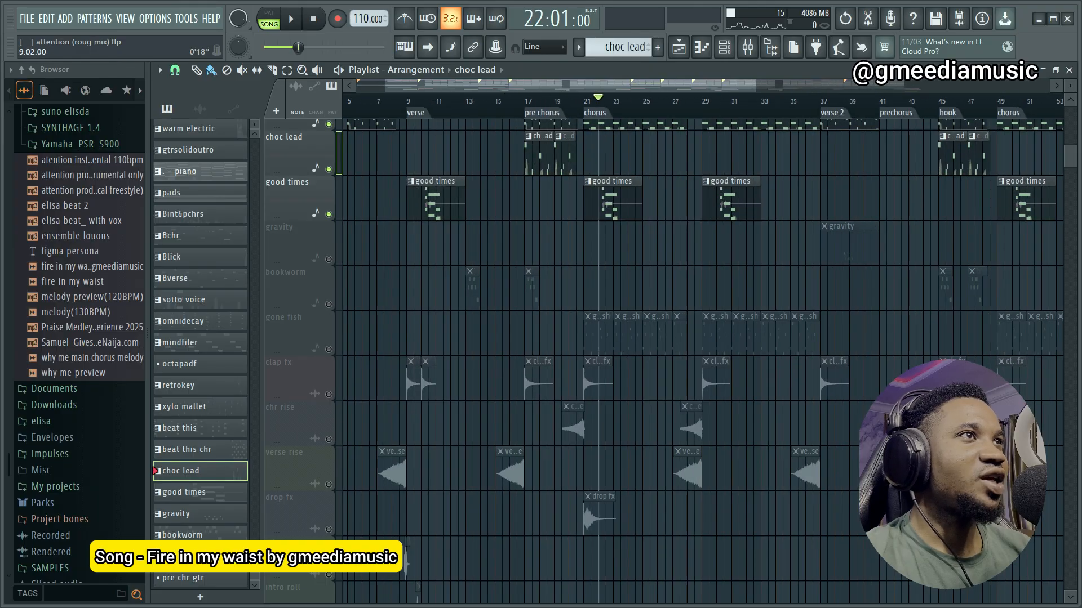
click(328, 304)
click(329, 305)
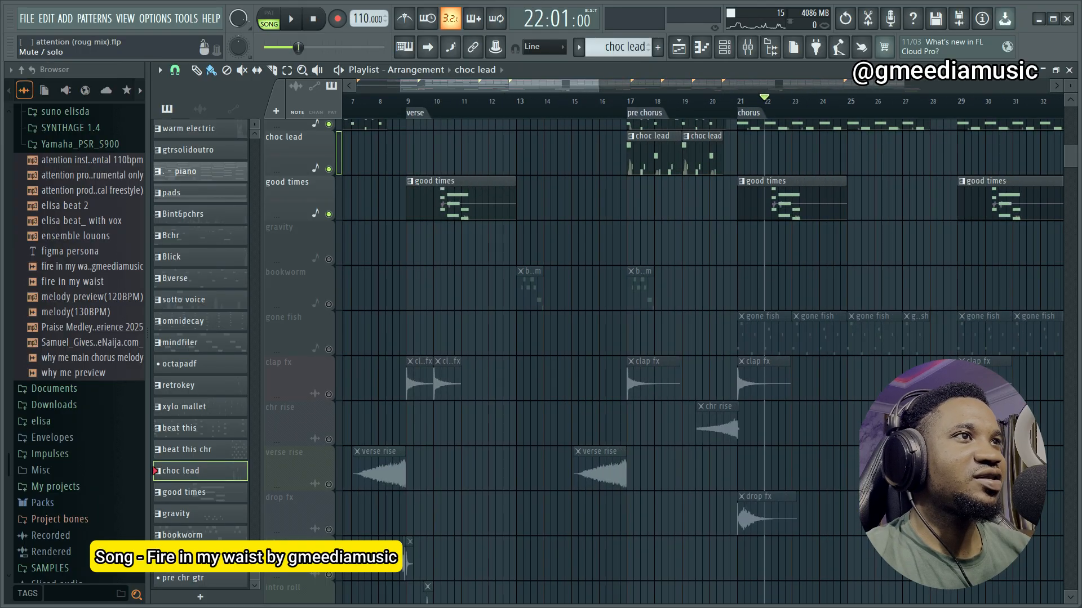
click(329, 305)
click(511, 101)
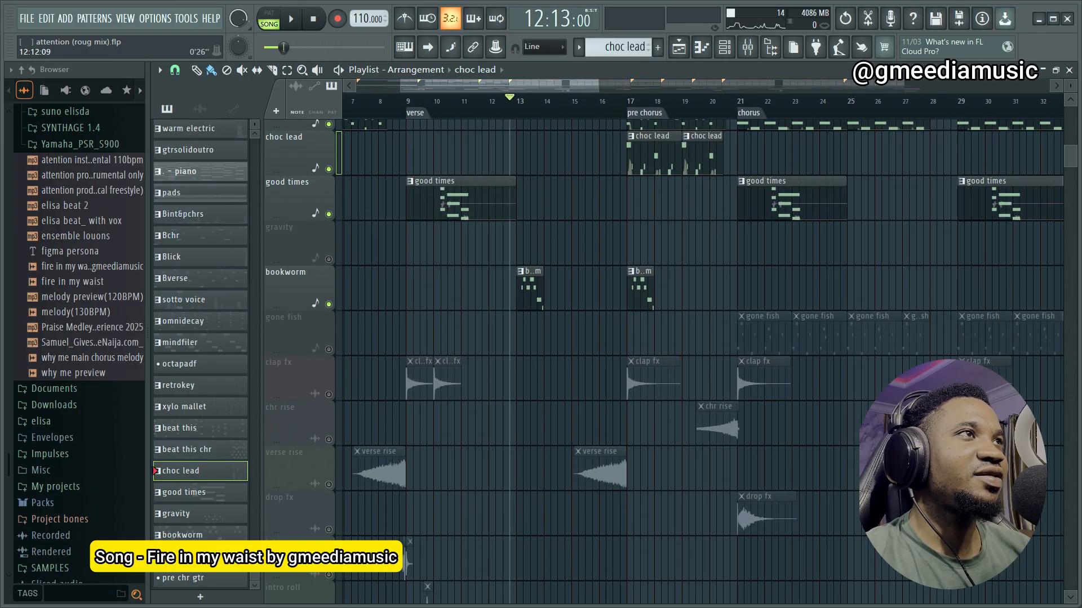
scroll(513, 102, up, 2)
key(space)
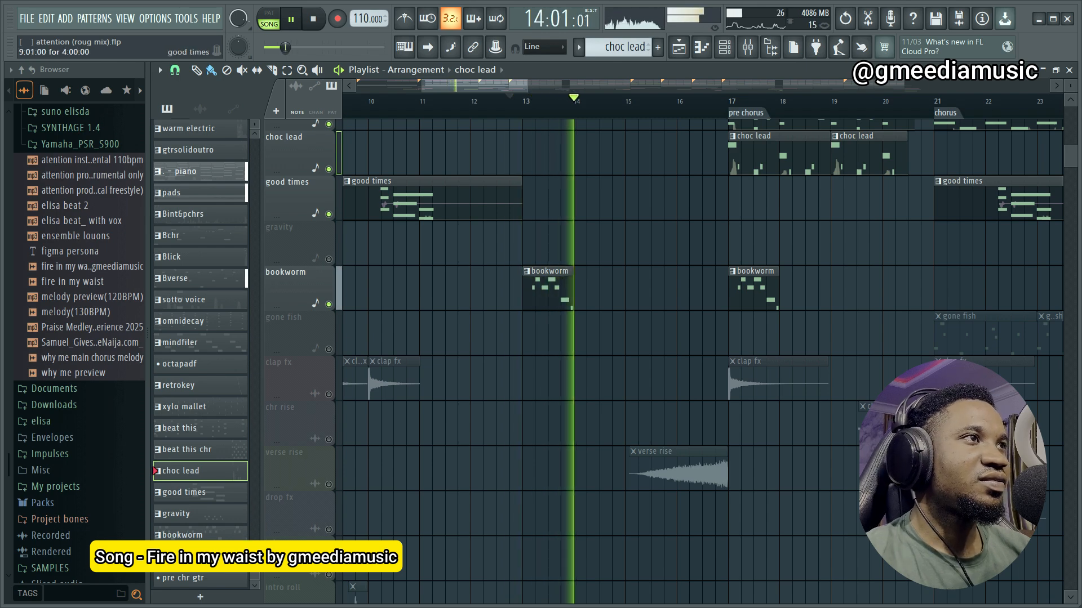
Step: Replay the bookworm part from just before bar 13 and stop playback
key(space)
key(space)
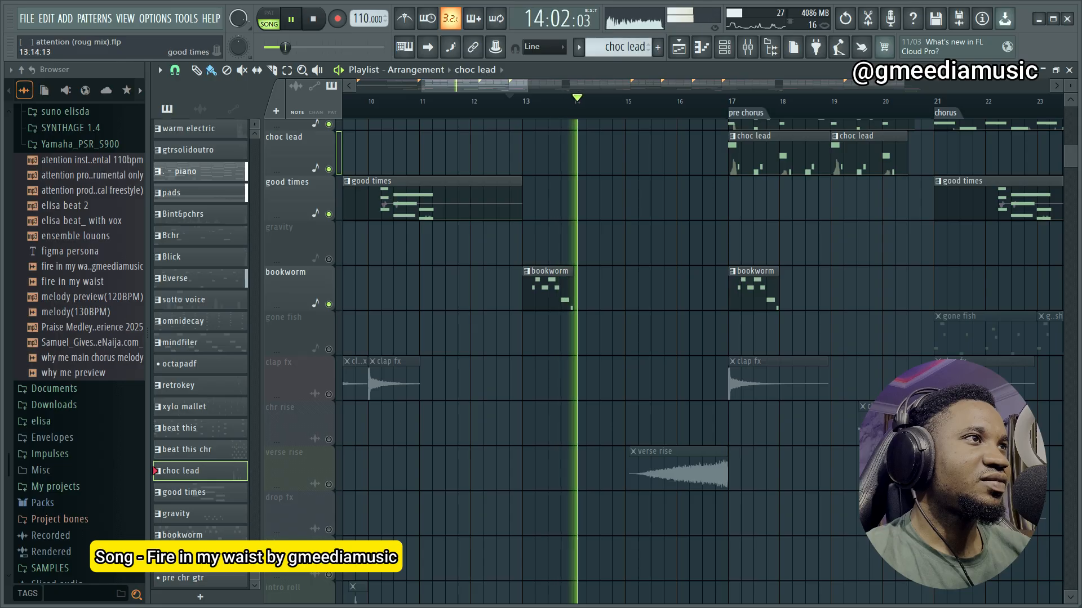
key(space)
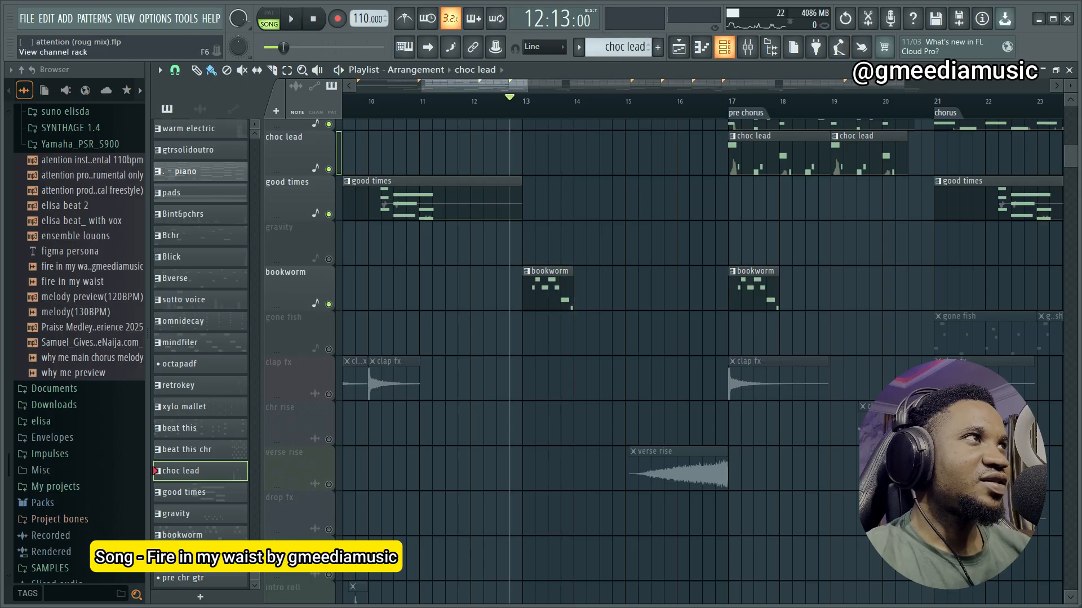
Step: View the Book Worm preset in the bookworm channel's MonoPoly instrument, and close the channel rack and plugin
click(724, 47)
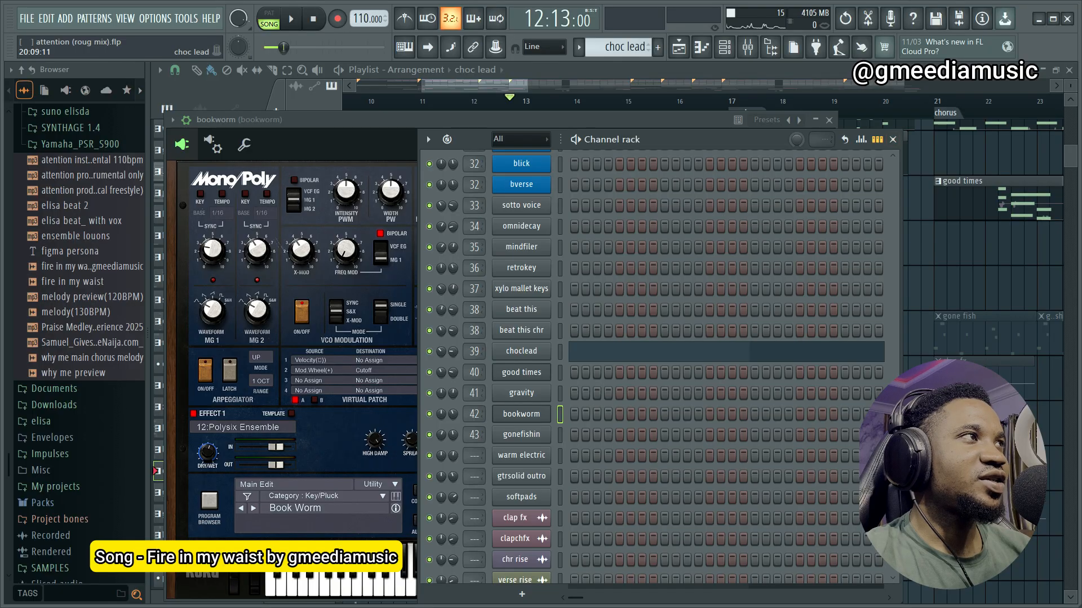
click(893, 140)
click(829, 120)
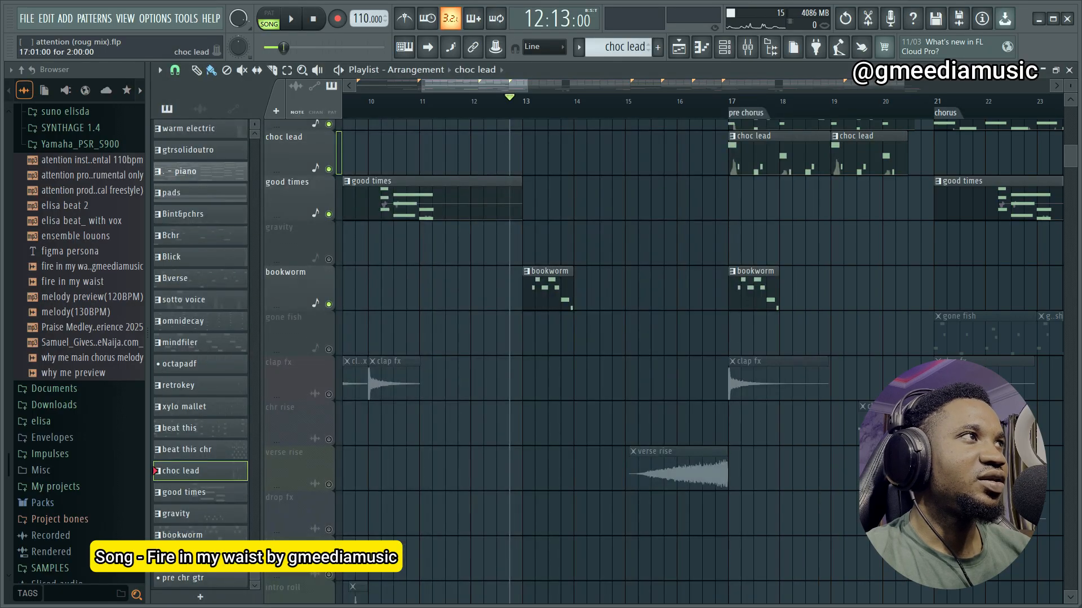
Step: Unmute the gone fish track in the playlist and play from just before the chorus at bar 21
scroll(299, 220, down, 3)
scroll(513, 197, down, 4)
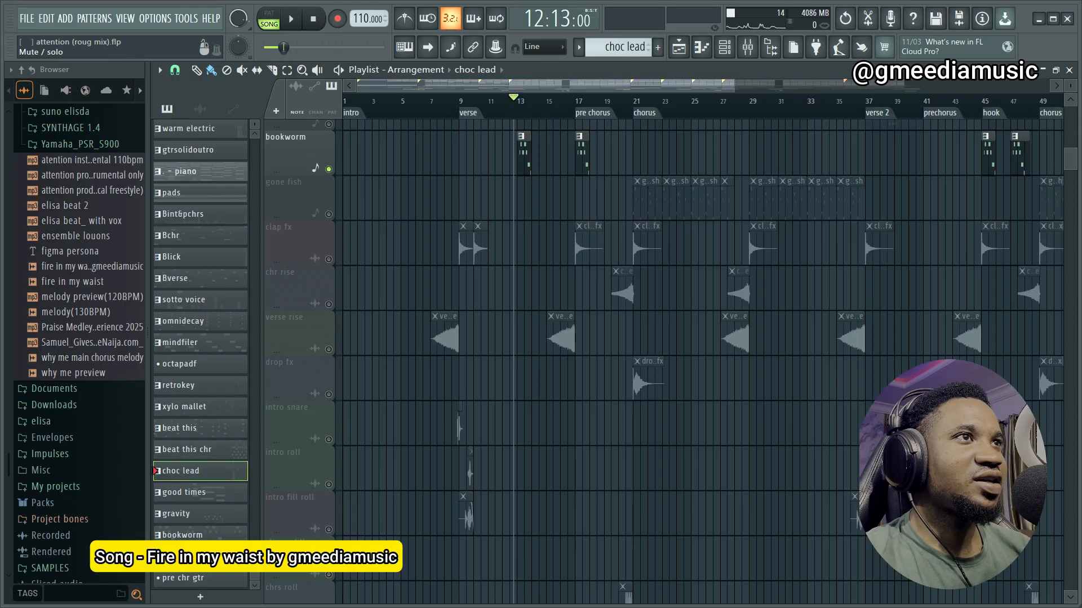
click(328, 214)
click(631, 101)
scroll(631, 102, up, 2)
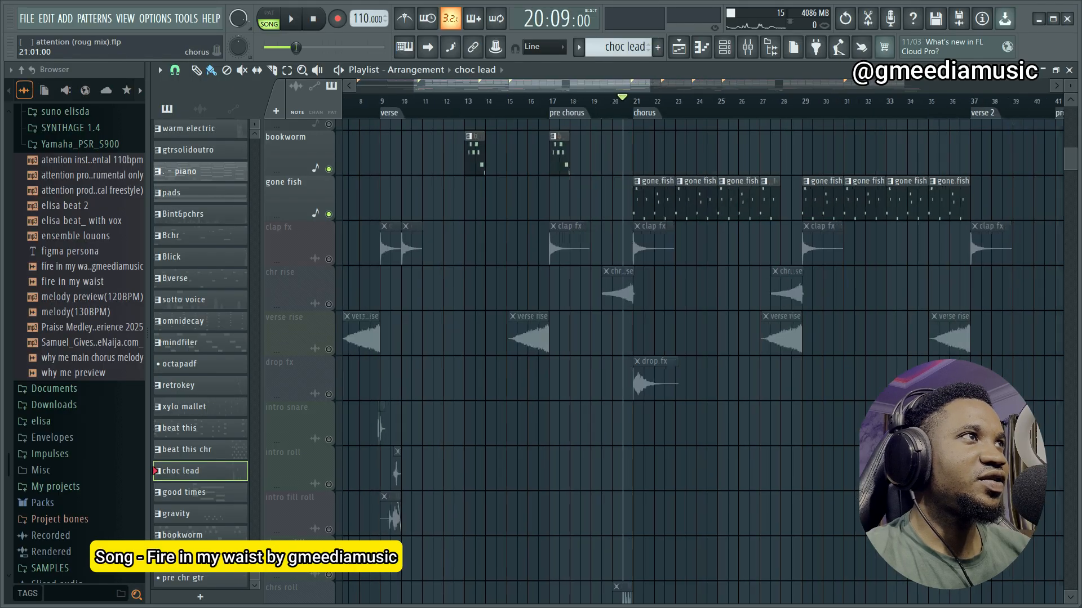
key(space)
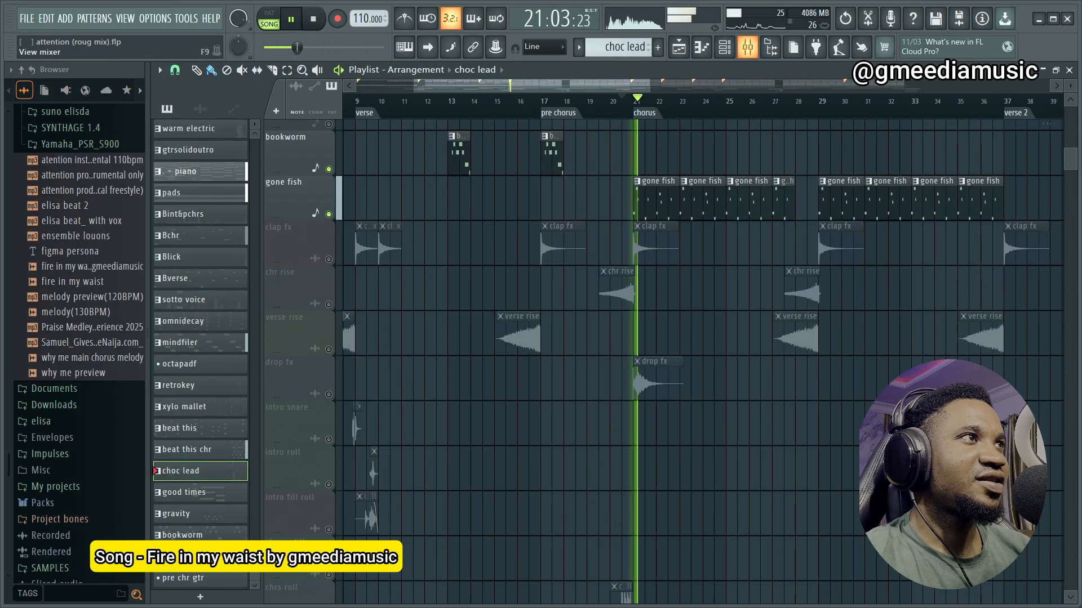
Step: Solo the gonefishin mixer track and replay its part into the chorus while following it in the playlist
click(748, 46)
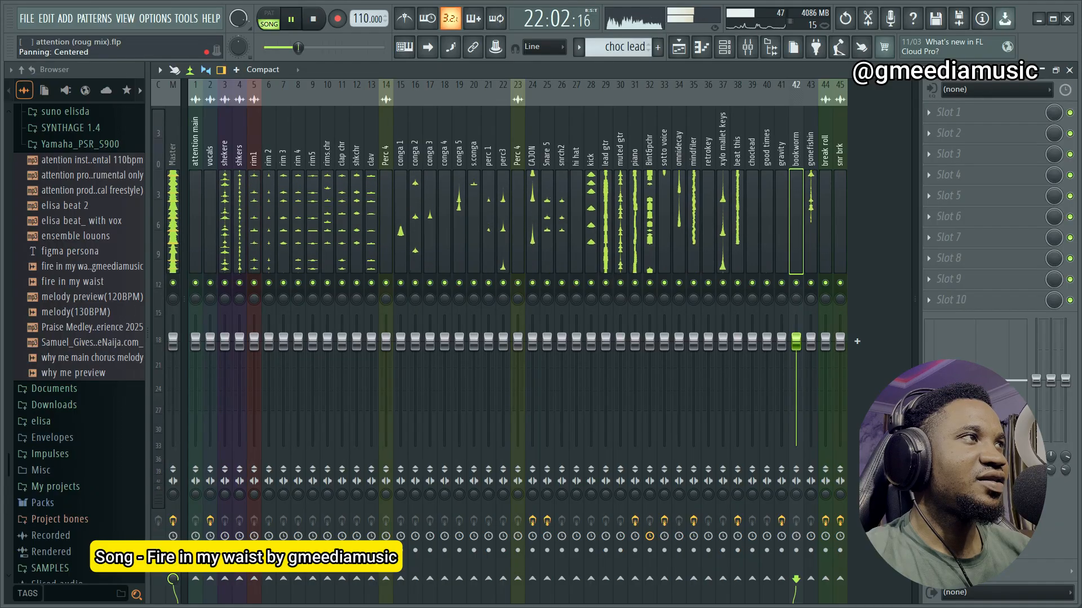
key(space)
key(space)
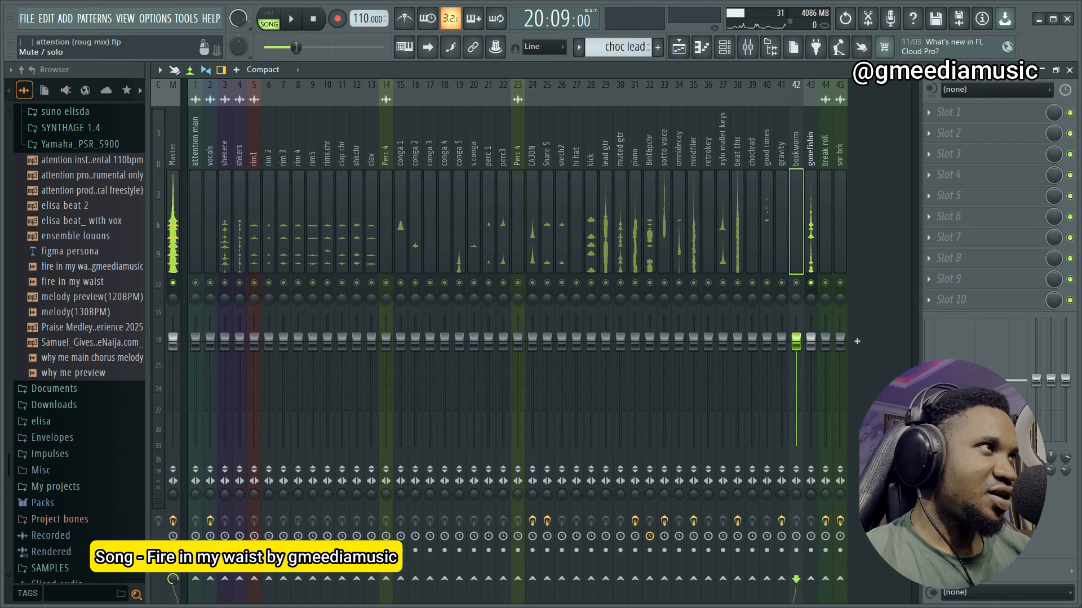
click(679, 47)
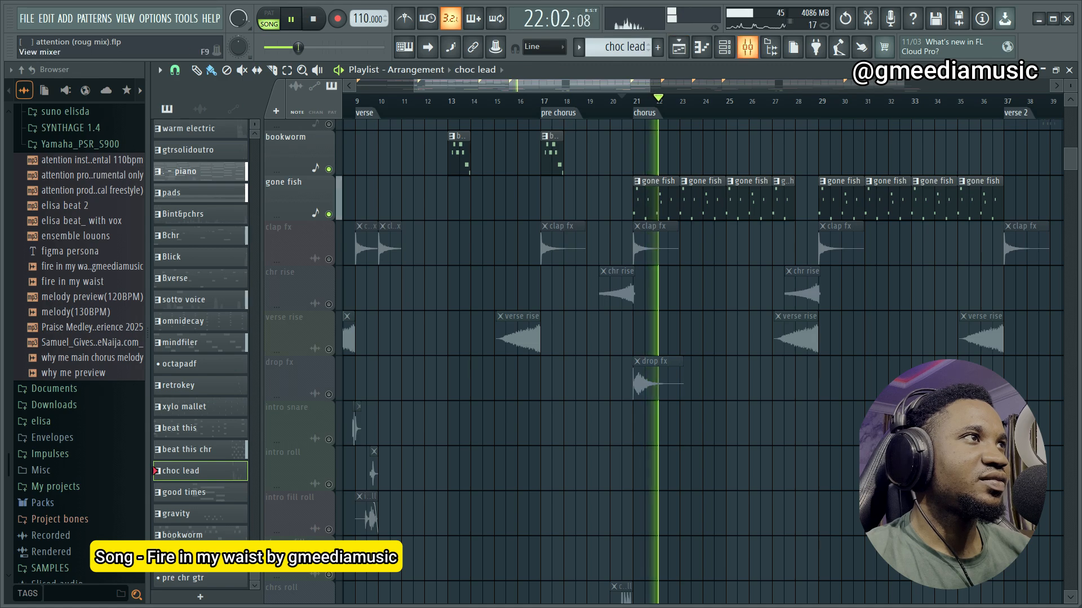
Step: Stop playback, view the Gone Fishin' preset in the gonefishin channel's MonoPoly instrument, and close the plugin
key(F9)
click(724, 47)
key(space)
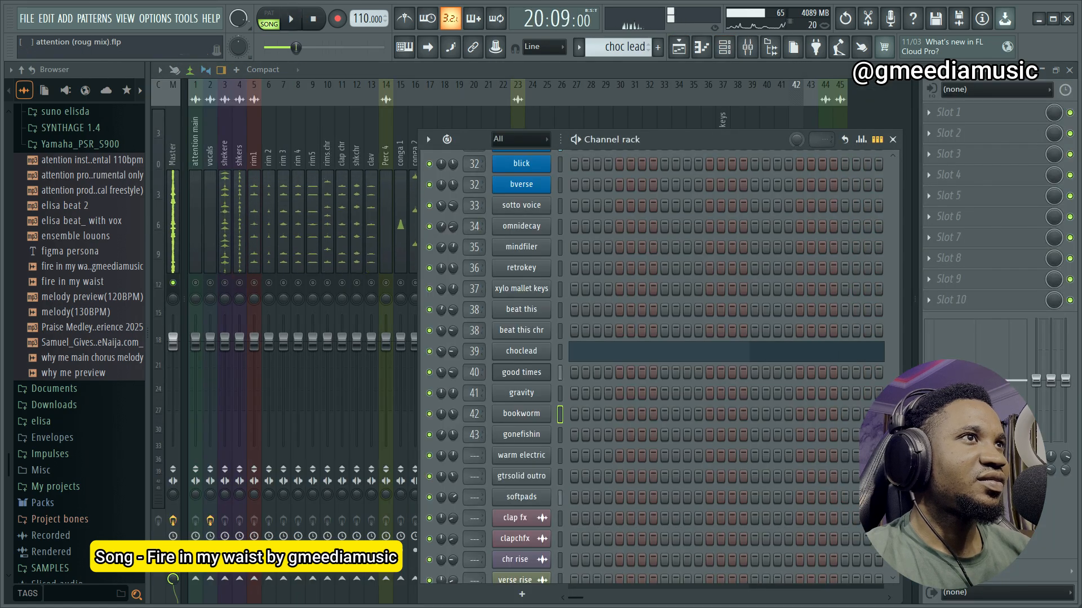
click(522, 435)
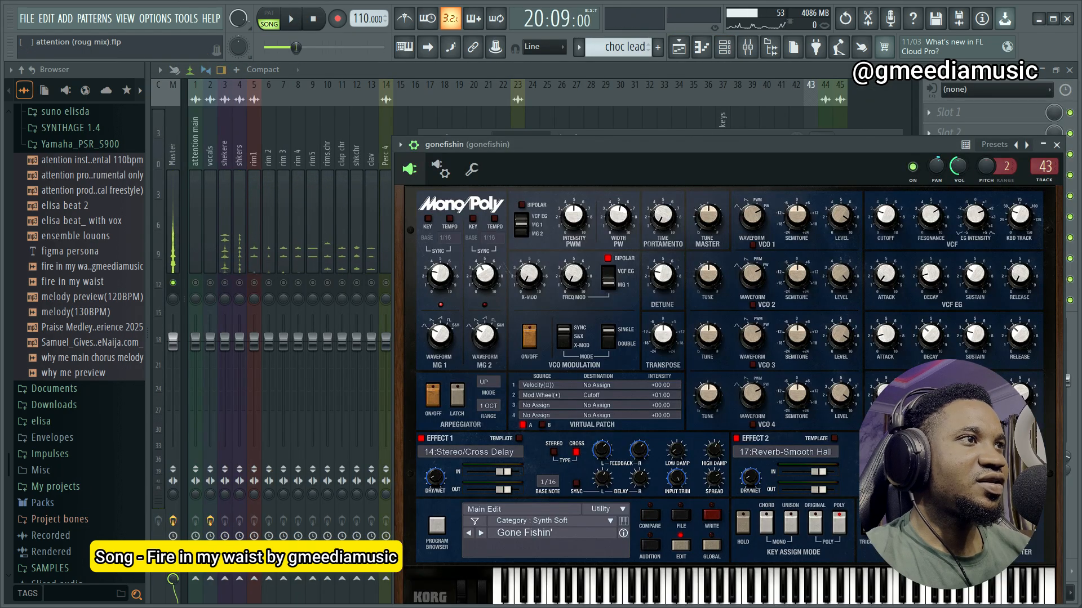
click(1057, 145)
scroll(664, 361, down, 5)
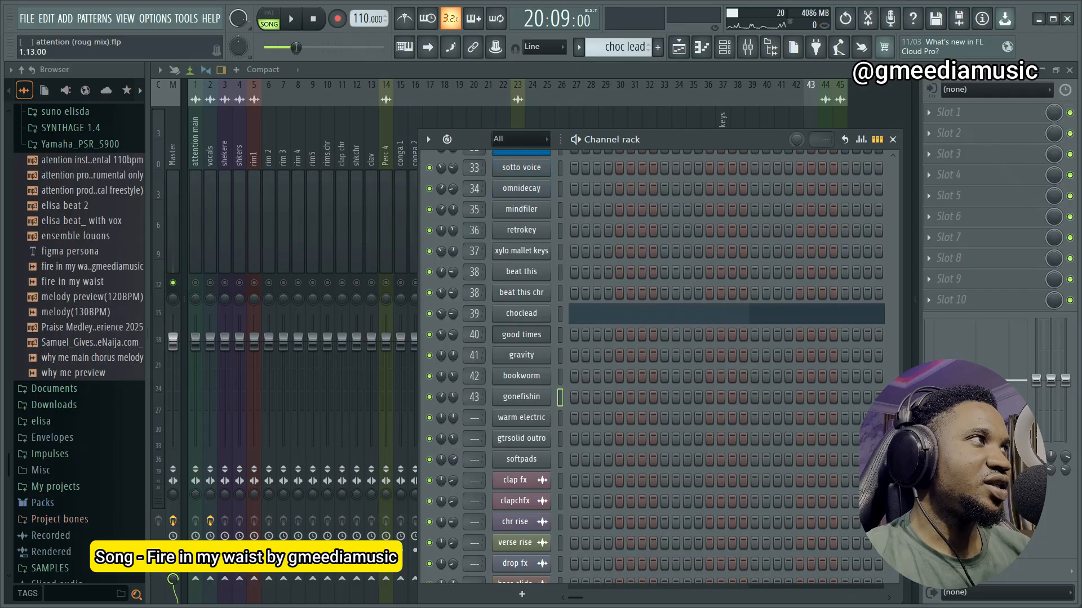
scroll(665, 361, up, 3)
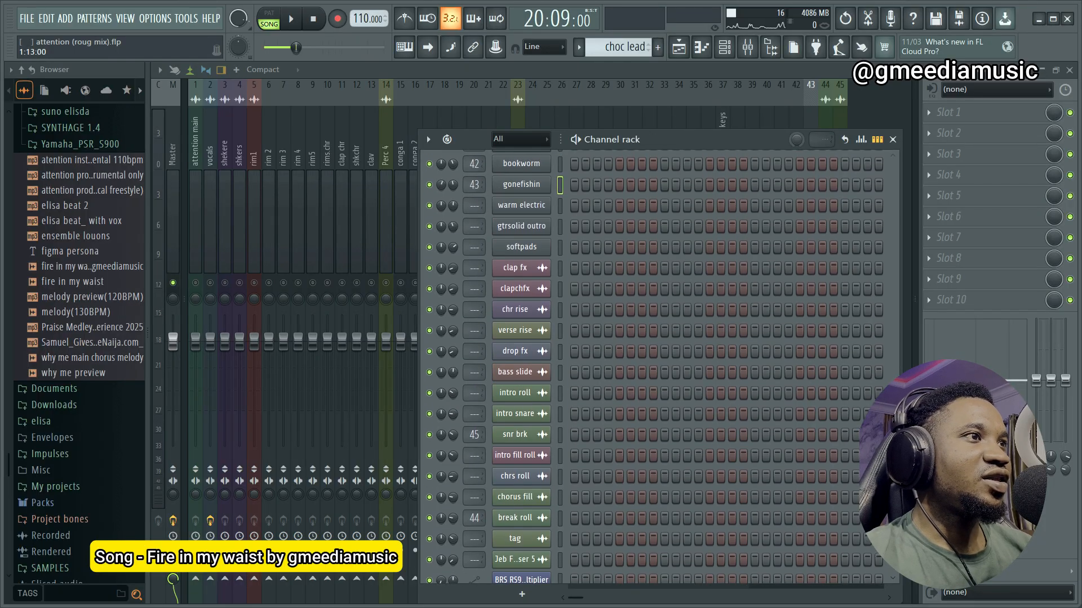
Step: Unmute the warm electric and gtrsolidoutro tracks in the playlist
scroll(665, 360, up, 10)
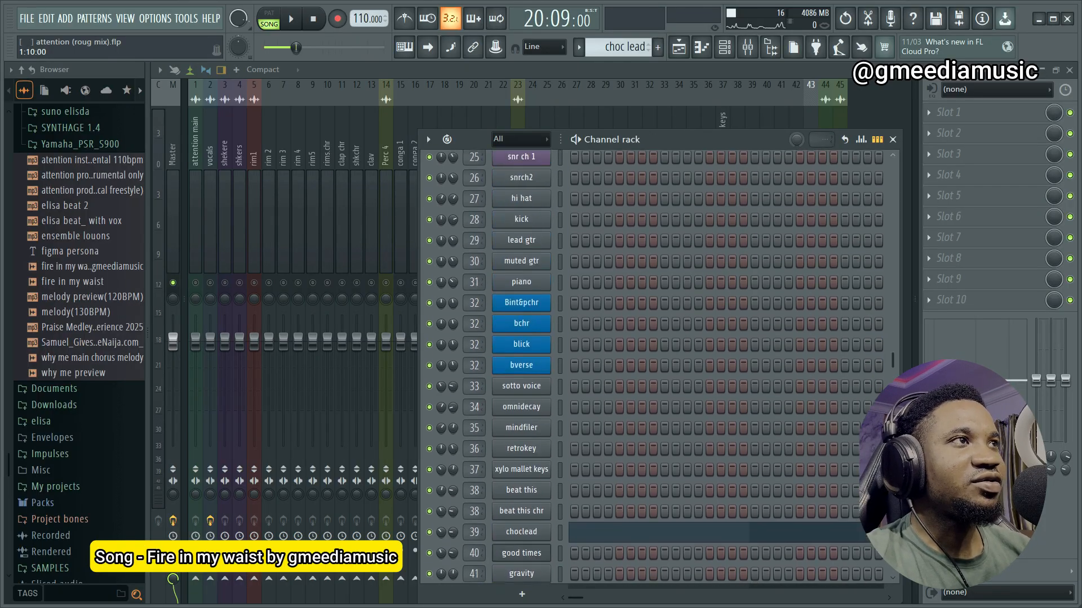
click(679, 47)
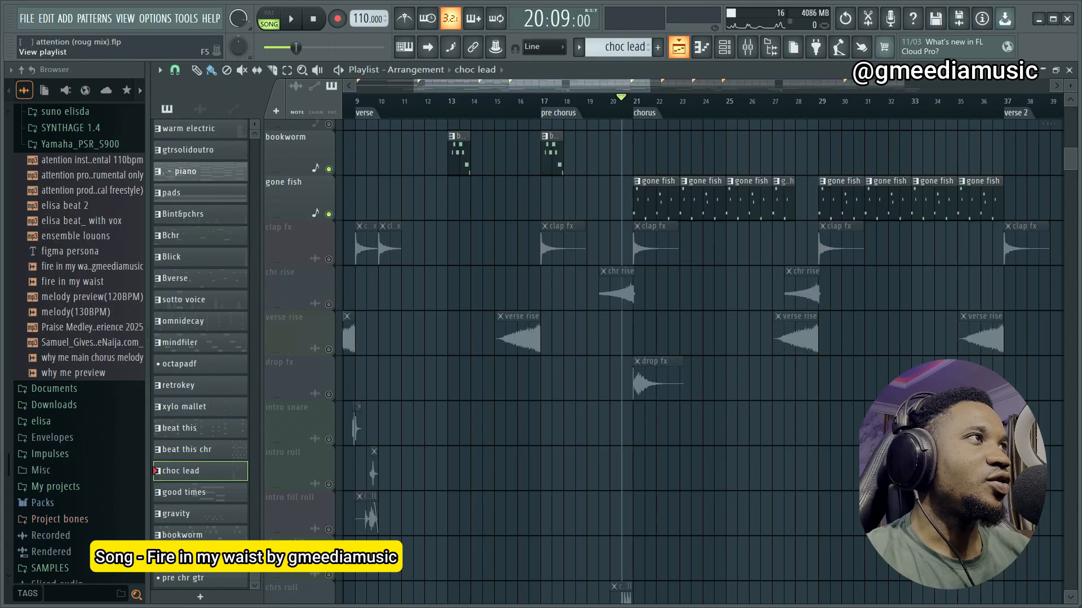
scroll(626, 558, up, 7)
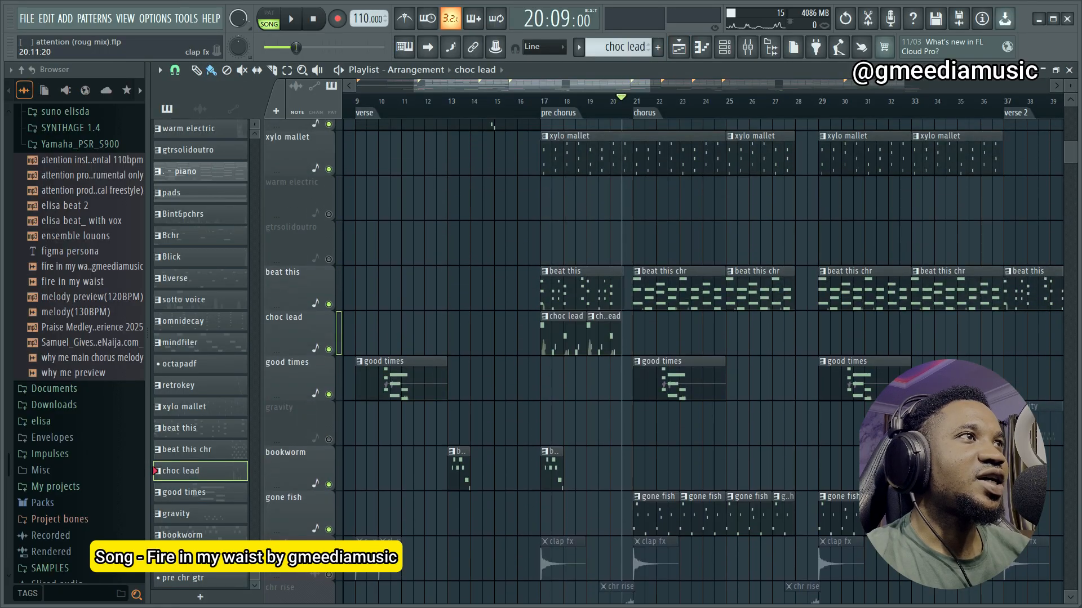
scroll(435, 361, down, 5)
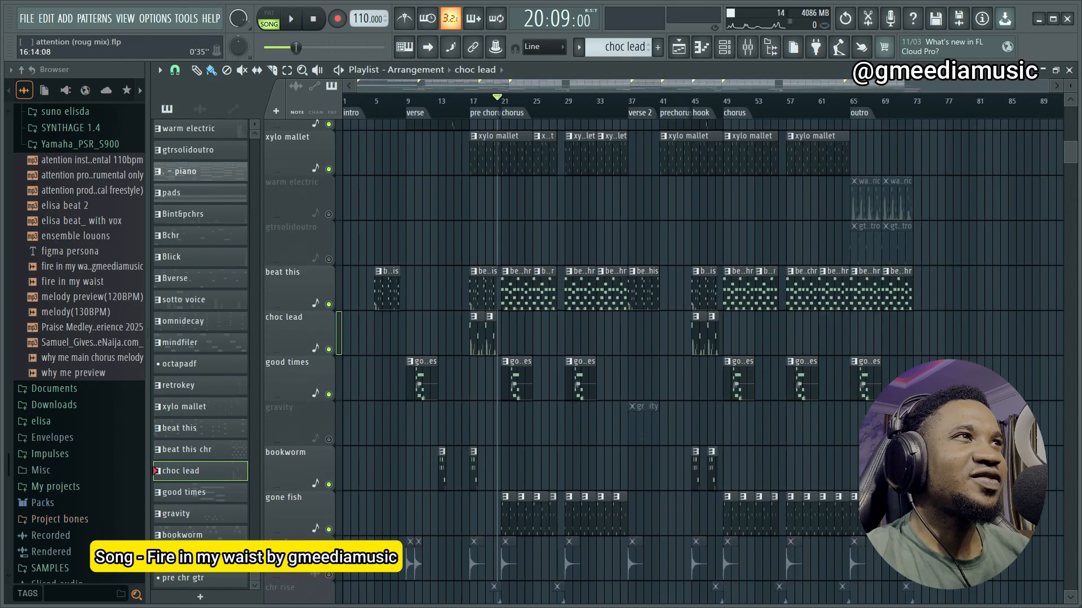
click(329, 214)
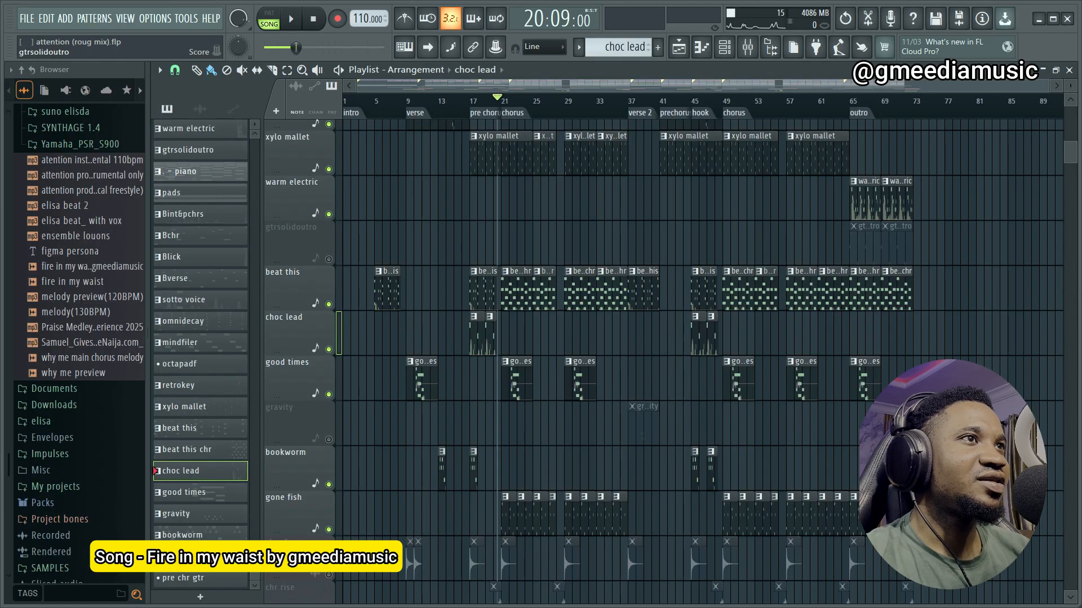
click(328, 260)
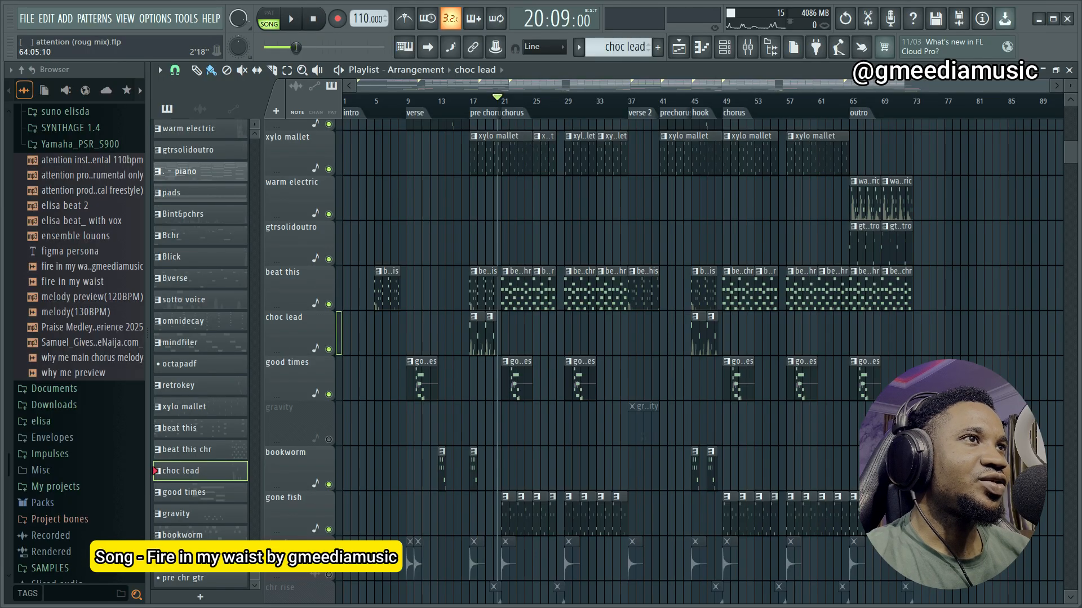
Step: Play from bar 64 into the outro with the warm electric and gtrsolidoutro parts, checking the mixer before stopping
click(845, 100)
scroll(845, 101, up, 3)
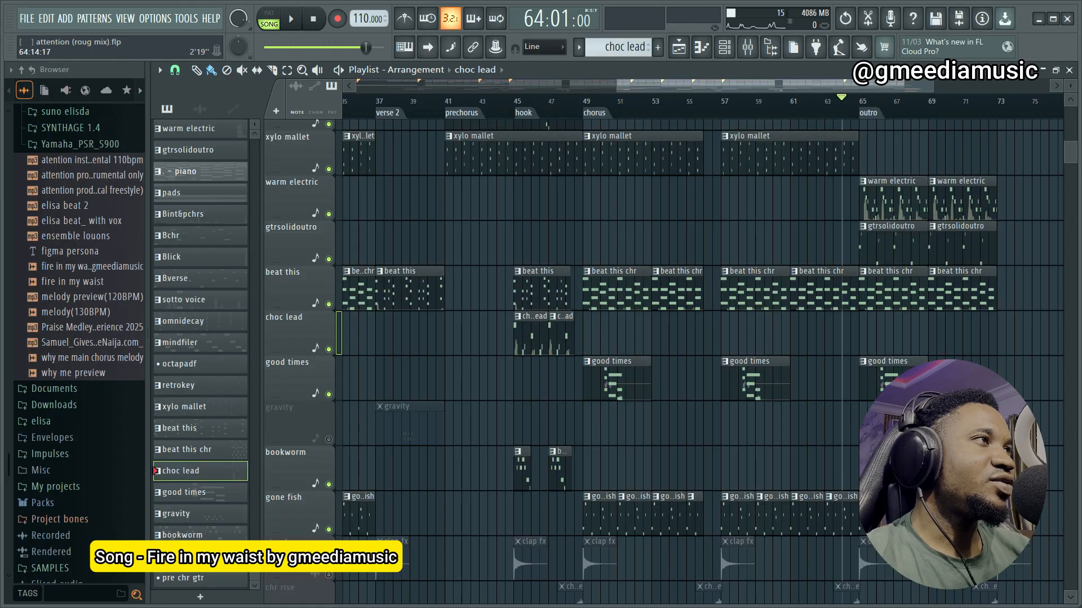
key(space)
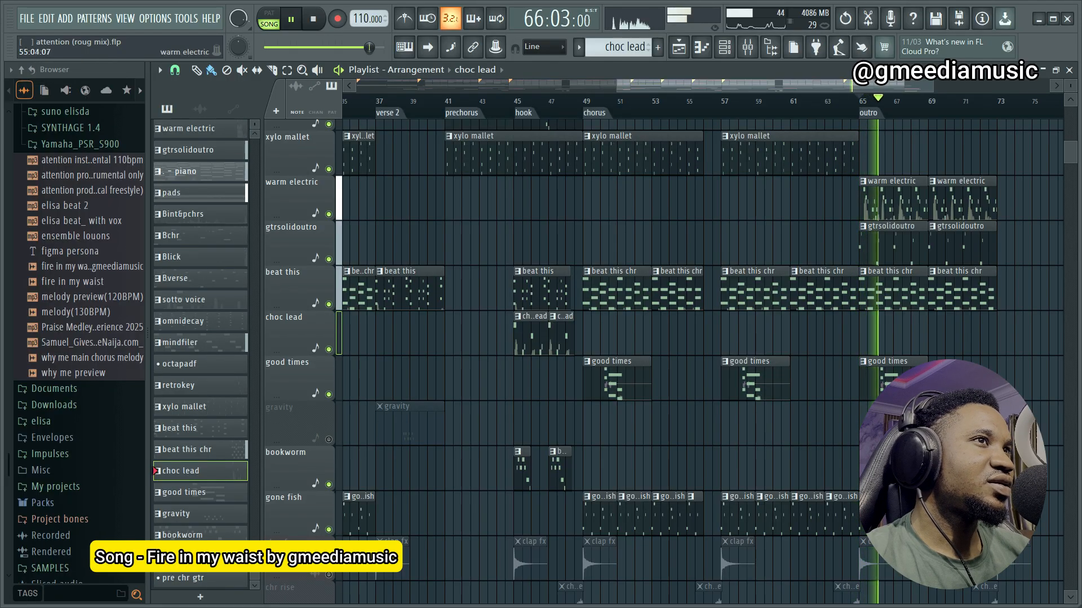
click(748, 47)
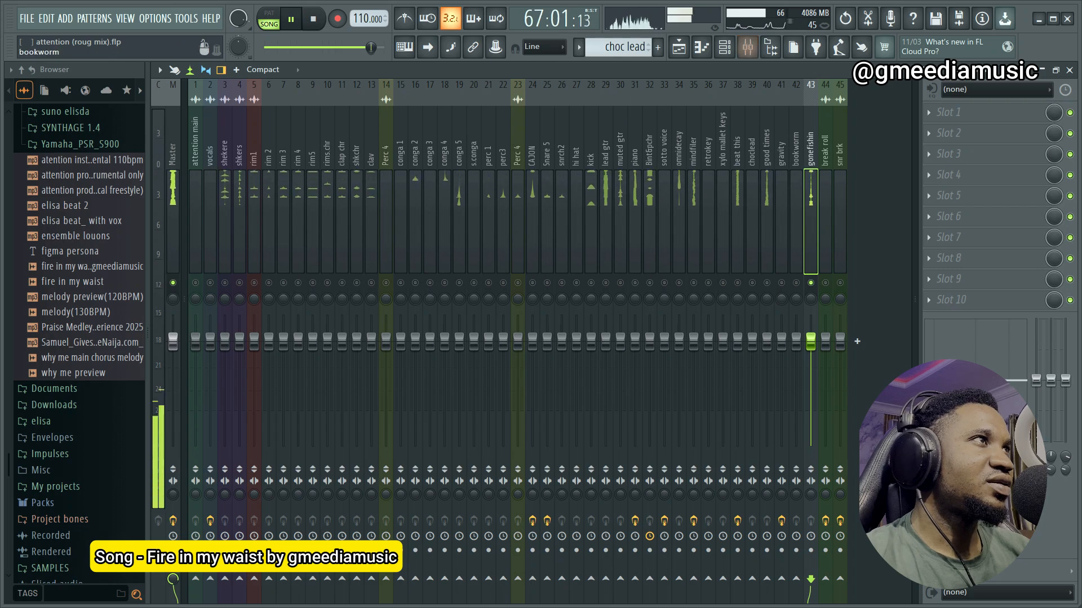
key(space)
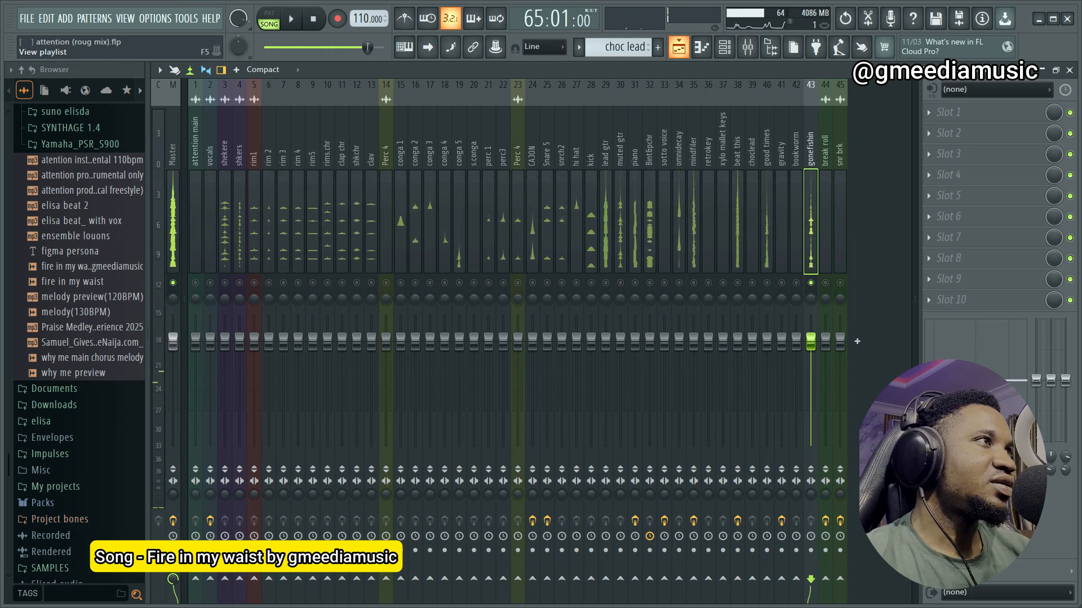
click(679, 47)
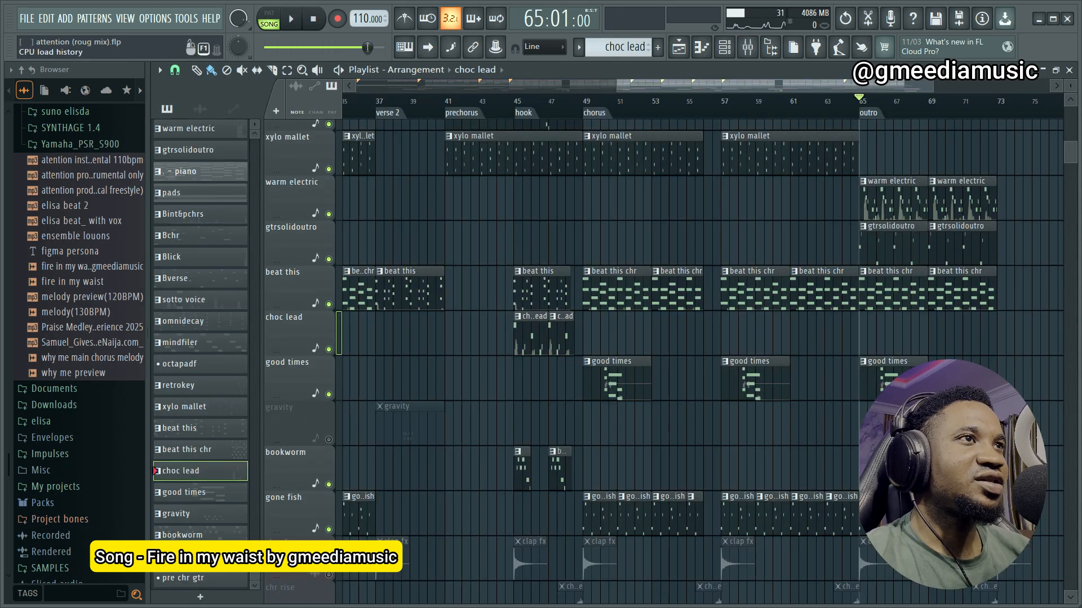
Step: Turn off the gonefishin mixer track's solo and replay the outro from bar 65 while finding the warm electric channel in the channel rack
click(747, 46)
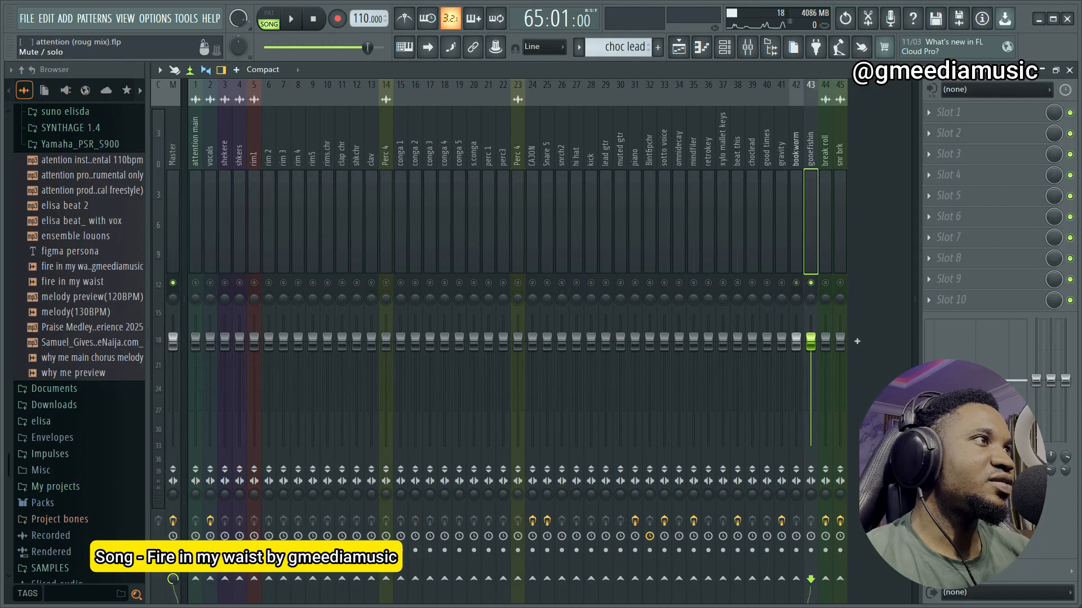
key(space)
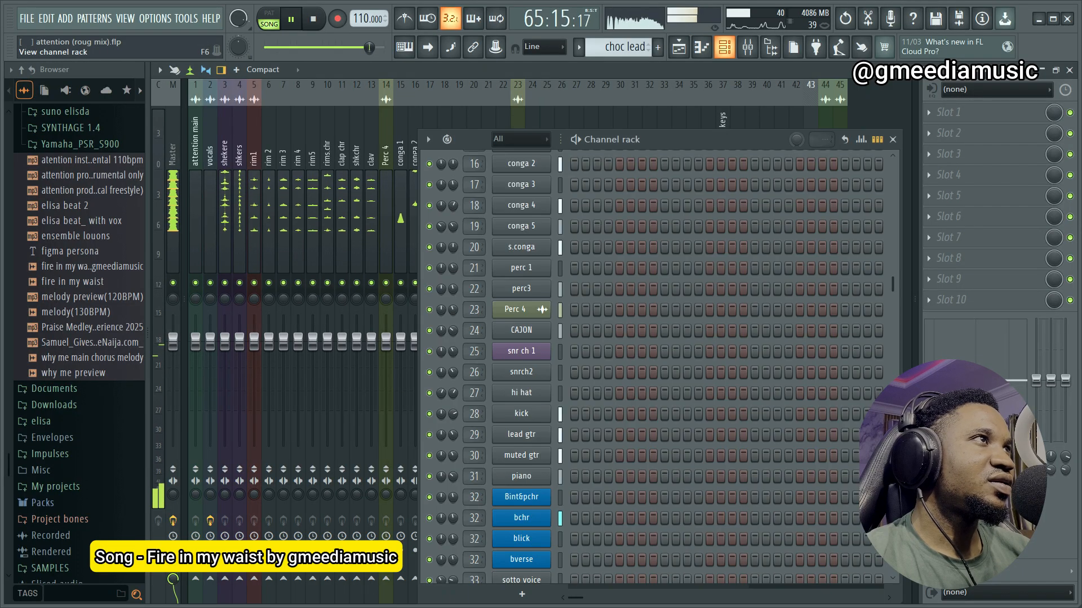
click(725, 46)
scroll(727, 366, down, 5)
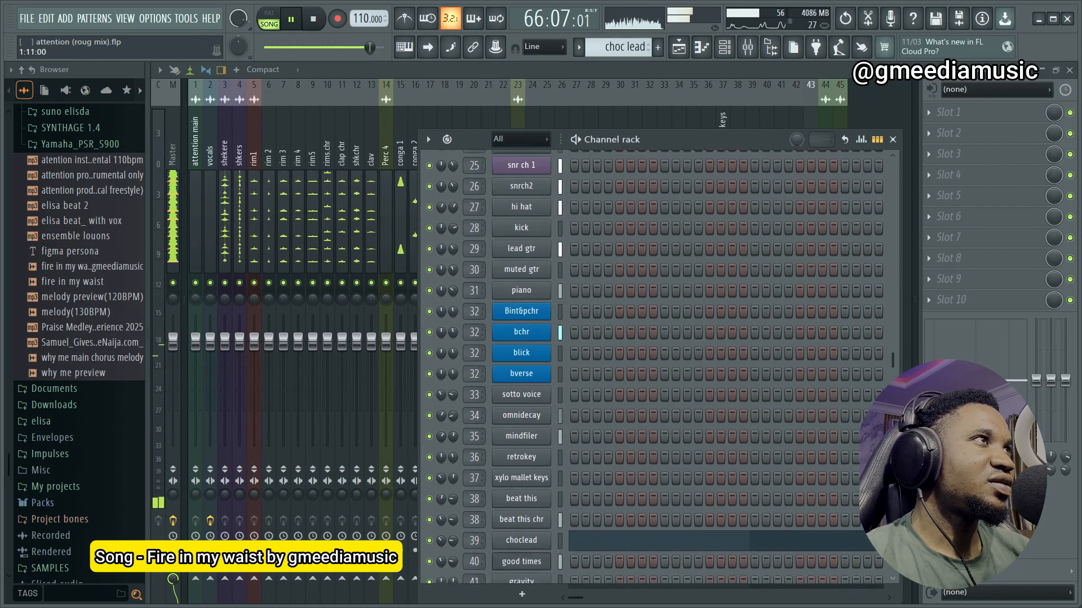
scroll(727, 351, down, 2)
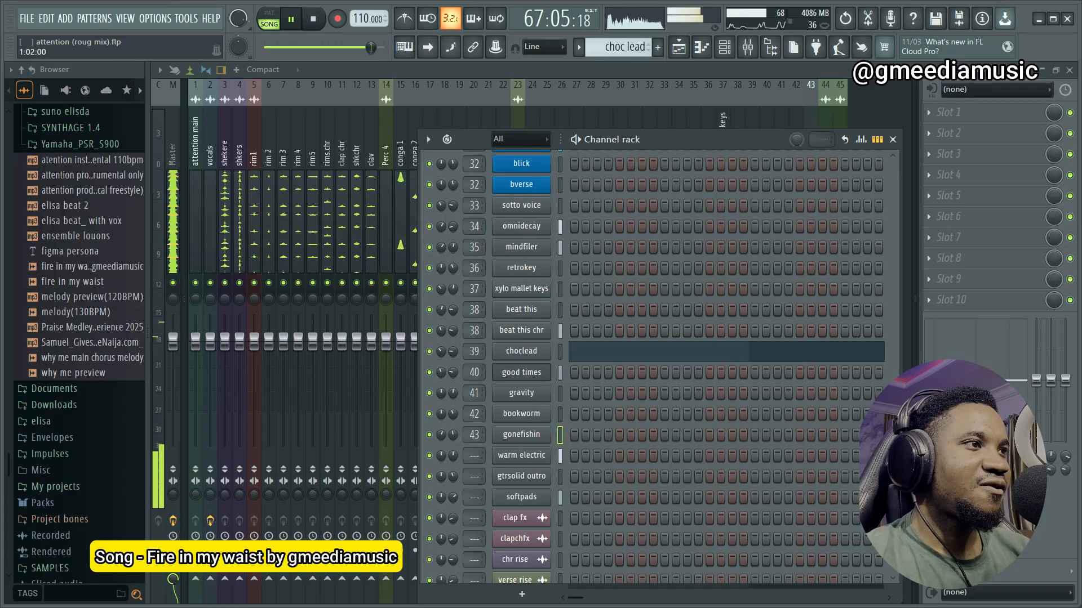
scroll(521, 414, down, 1)
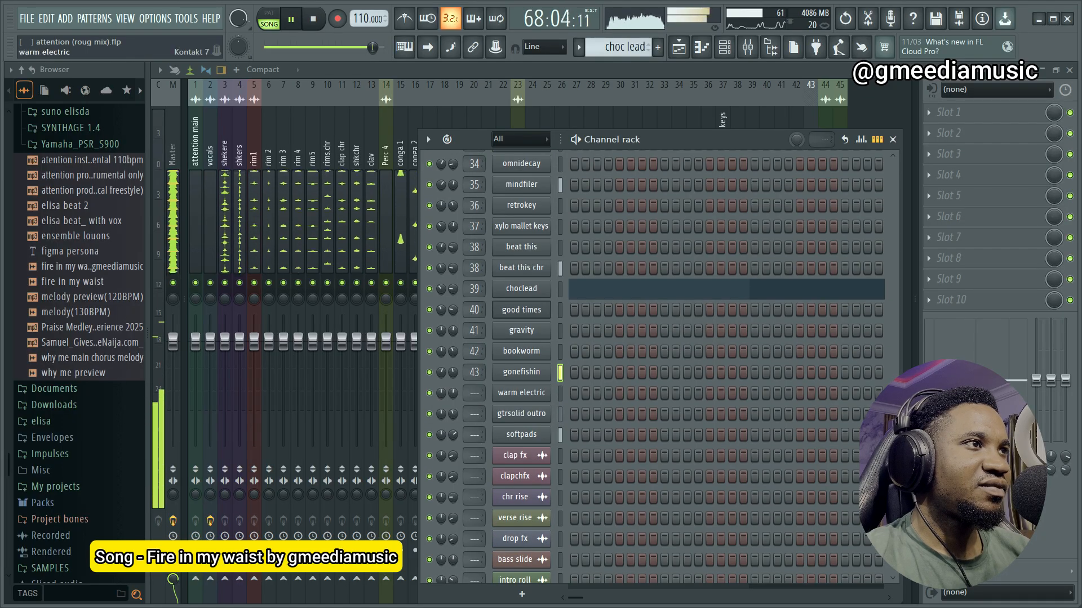
key(space)
Step: View the WarmSolid voice in the Kontakt instruments of the warm electric and gtrsolid outro channels, closing each plugin
click(521, 393)
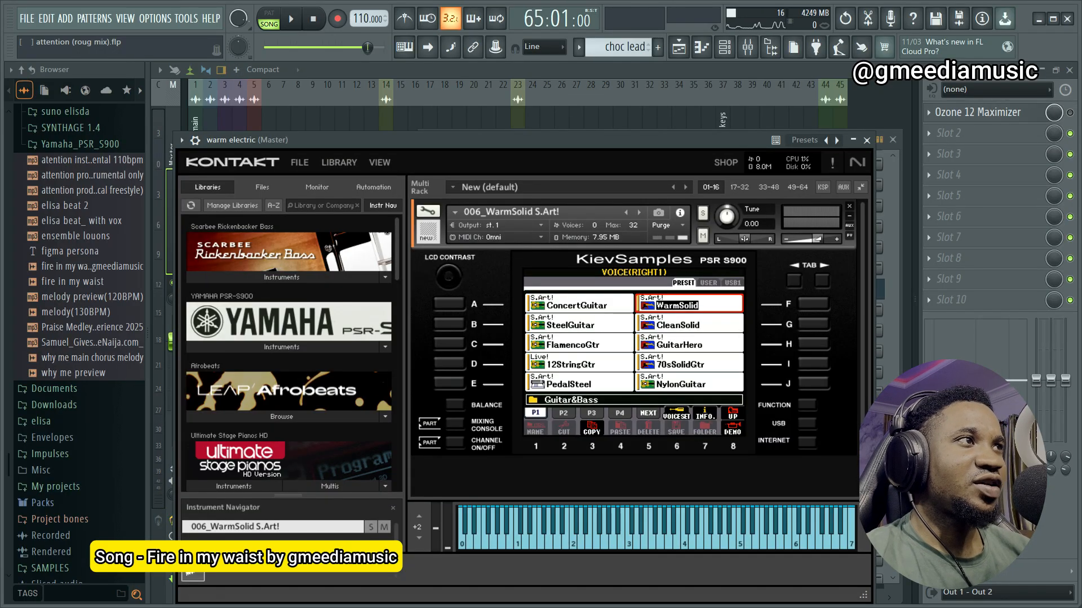
click(867, 139)
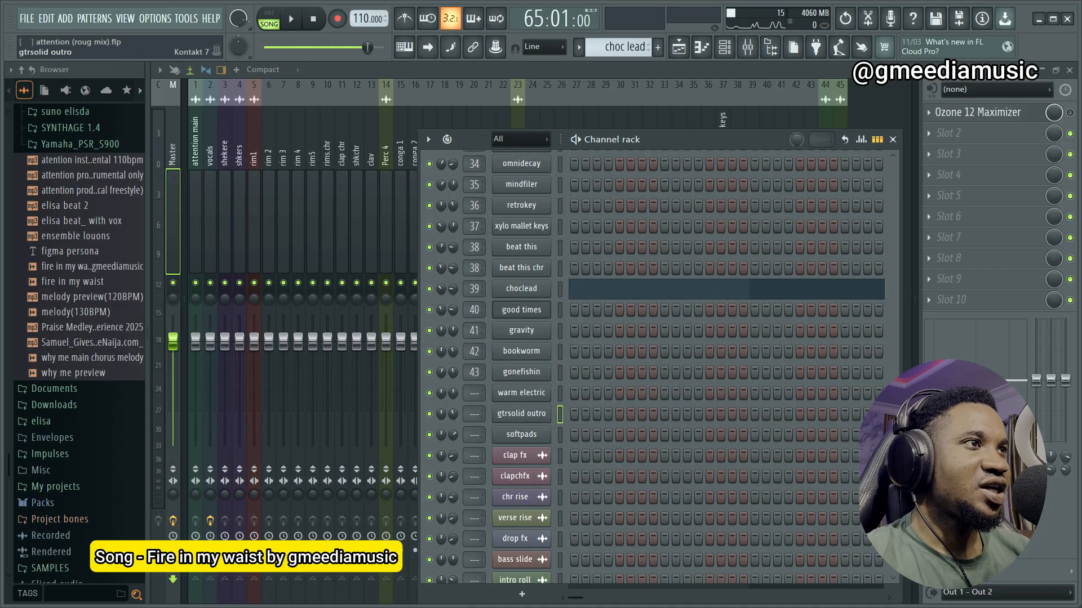
click(522, 413)
click(535, 395)
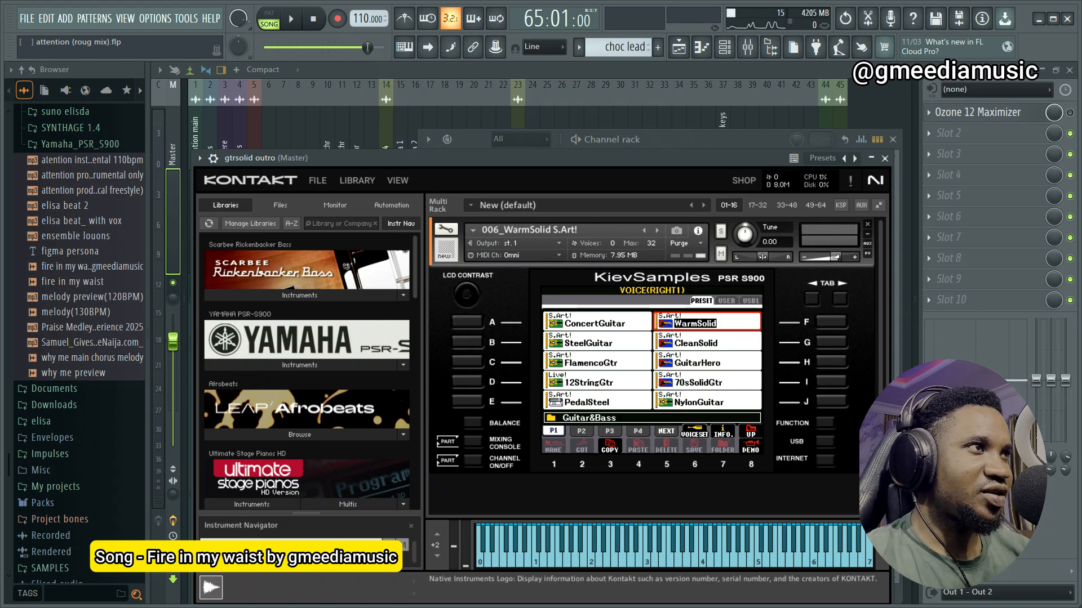
click(885, 159)
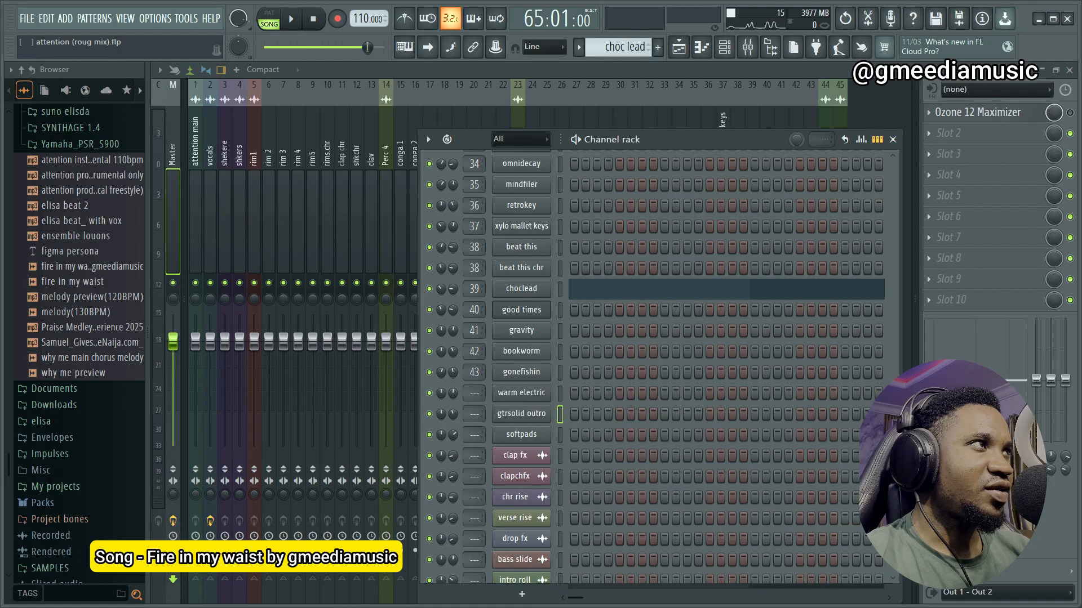
Step: Solo the gtrsolid outro channel, play the outro from bar 65 together with warm electric, and turn the solo off
right_click(430, 414)
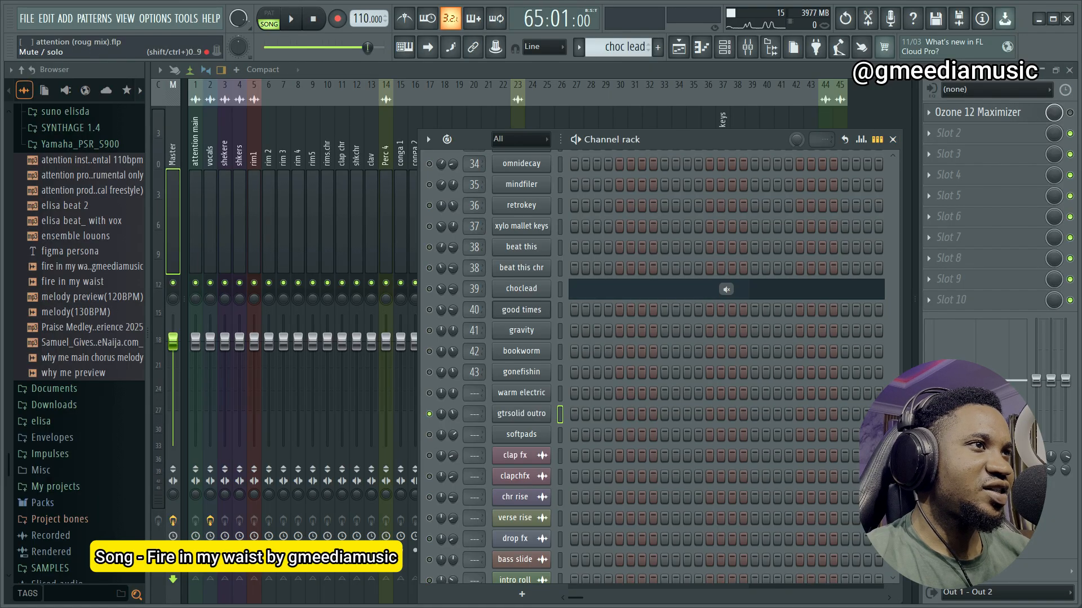
key(space)
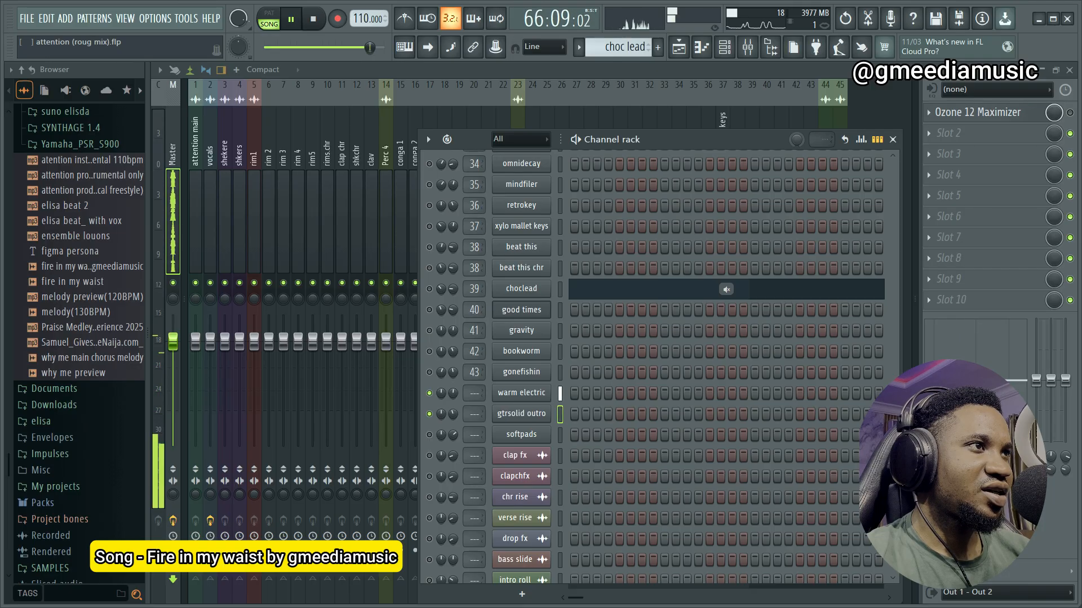
key(space)
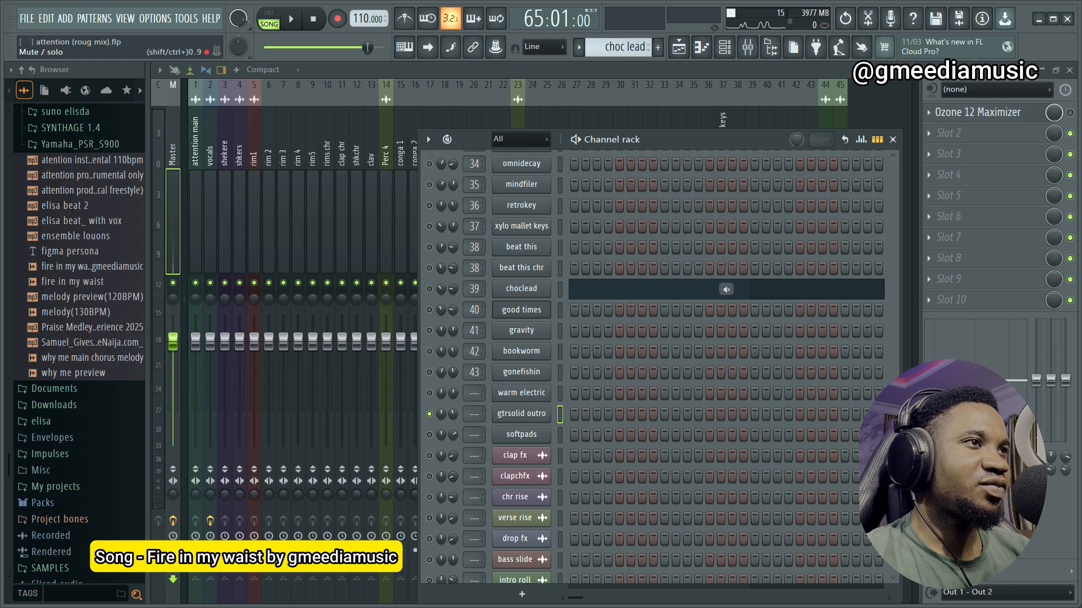
right_click(429, 414)
Step: Look through the playlist tracks around the start of the verse, down to the bass slide clip in bar 9
scroll(516, 462, down, 6)
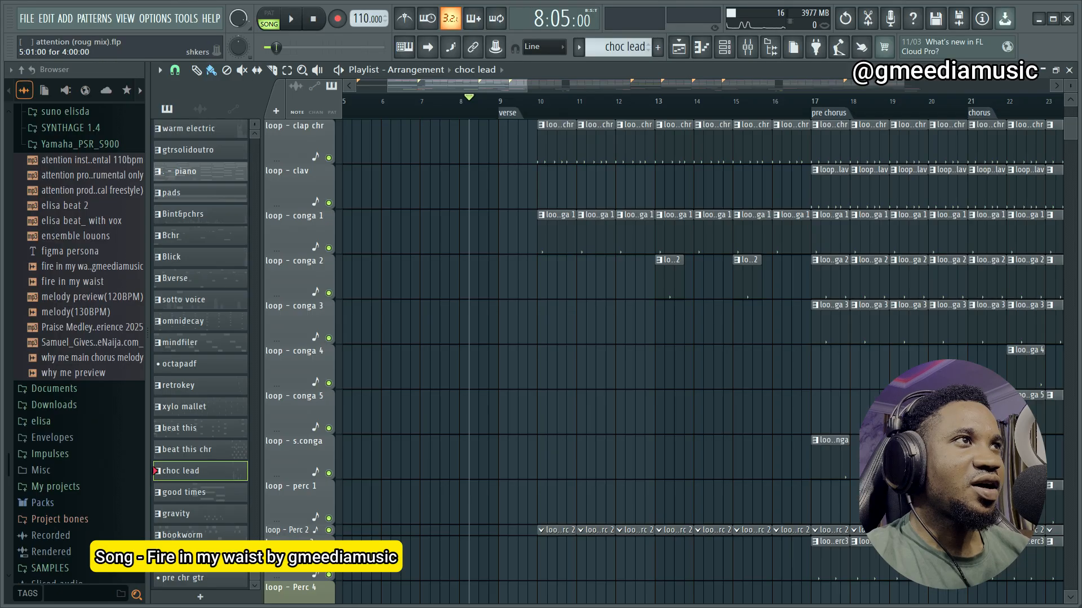
scroll(671, 359, up, 3)
scroll(490, 259, down, 10)
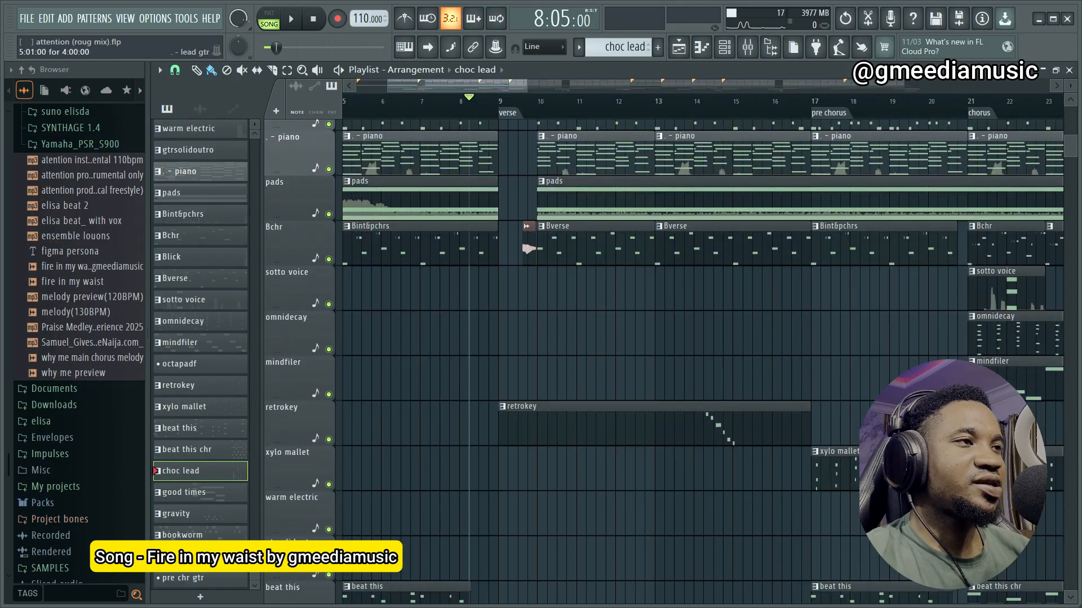
scroll(490, 259, up, 11)
scroll(670, 360, up, 6)
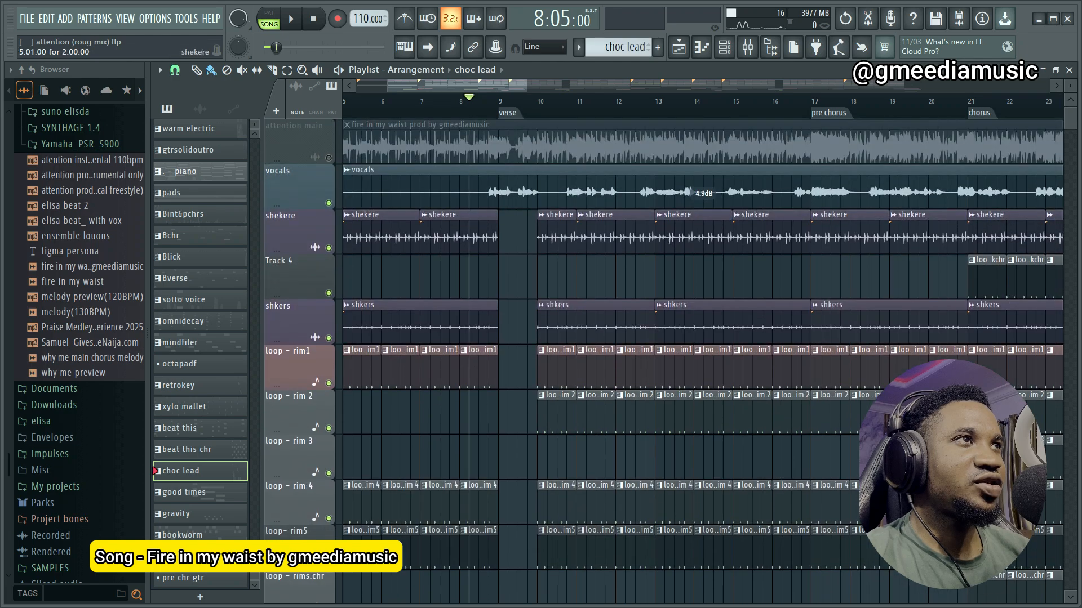
scroll(530, 338, down, 10)
ctrl+scroll(531, 338, up, 5)
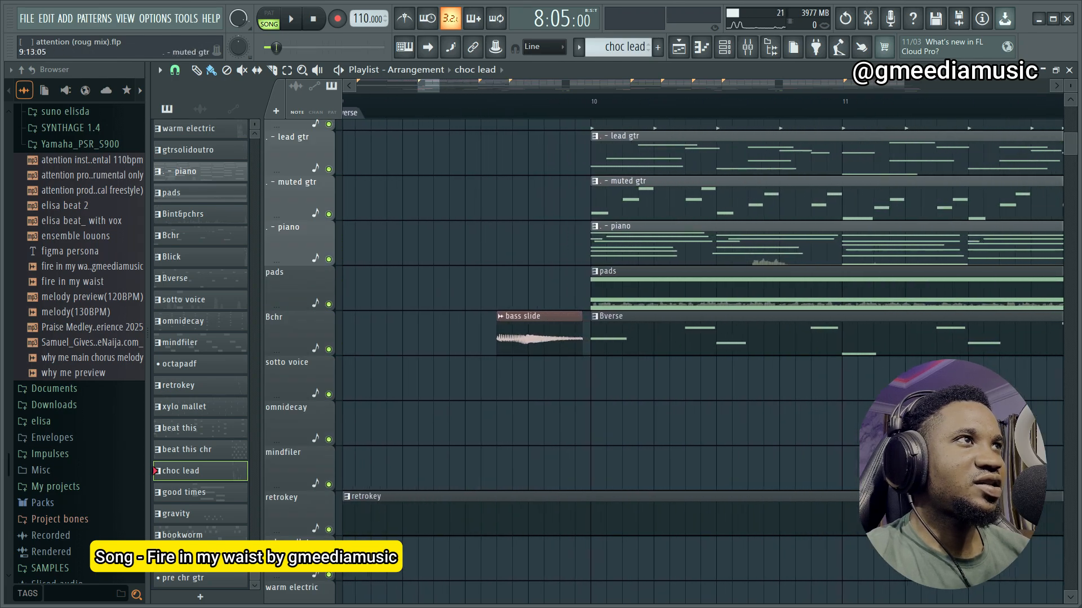
scroll(530, 338, down, 4)
scroll(531, 338, up, 5)
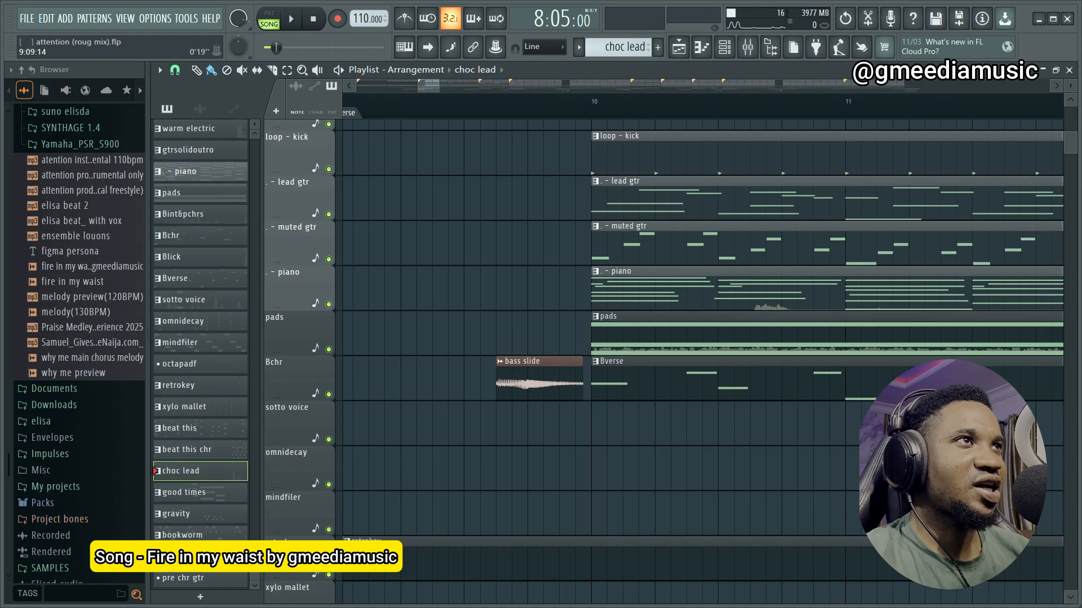
Step: Play through the bass slide into the verse and inspect the intro snare, intro roll and intro fill roll clips
key(space)
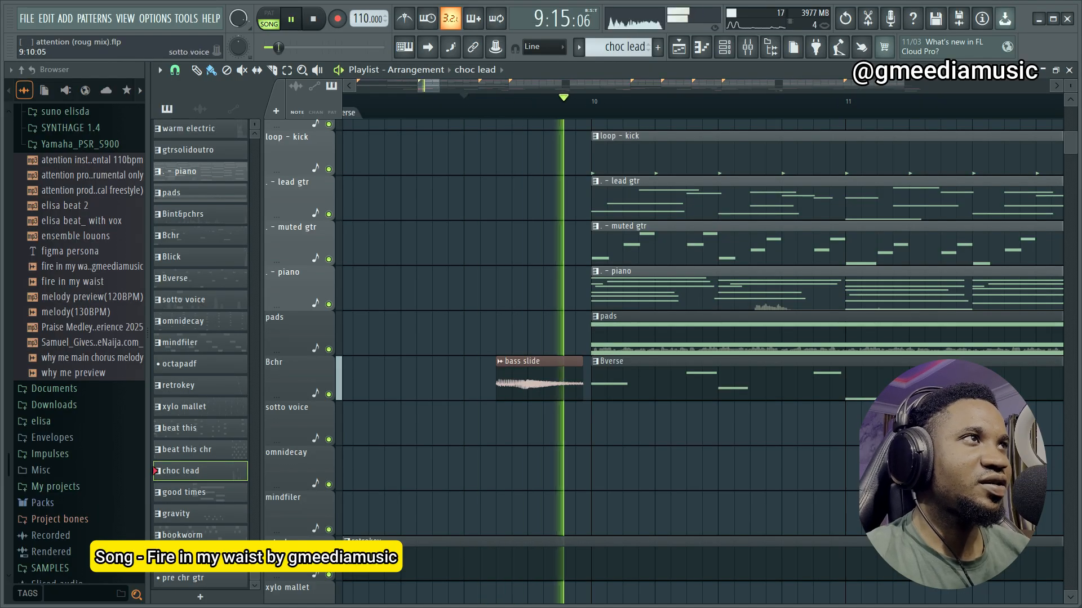
scroll(701, 360, down, 1)
scroll(702, 361, up, 3)
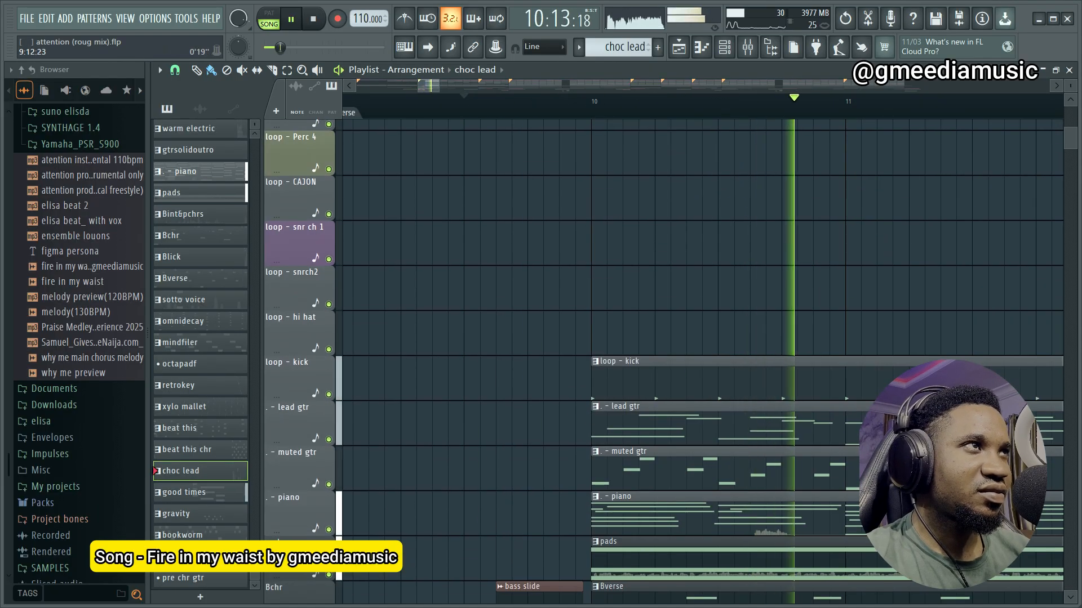
ctrl+scroll(701, 360, down, 5)
scroll(701, 361, down, 15)
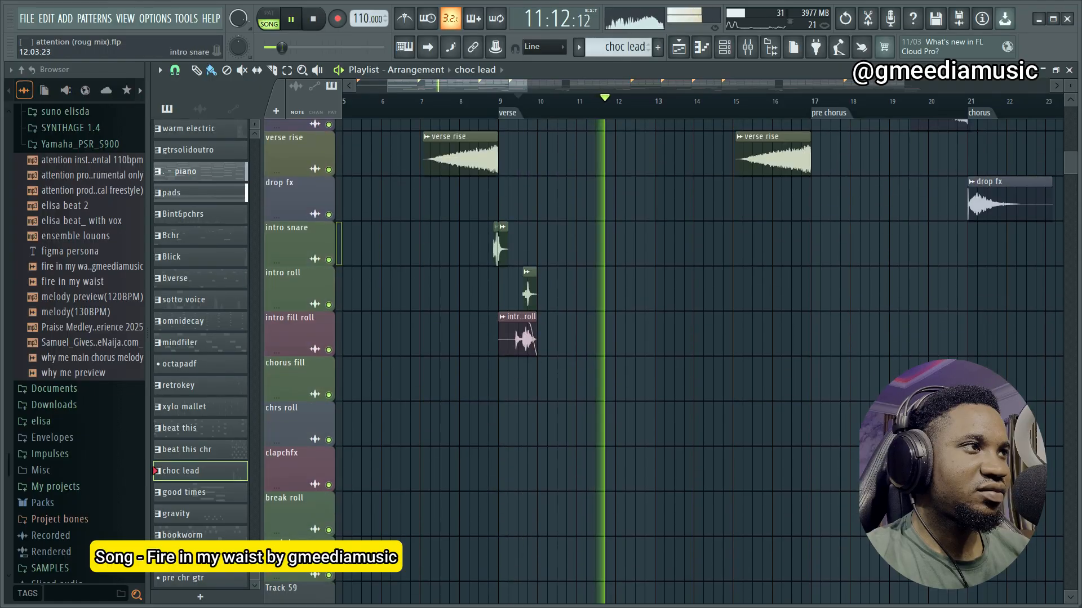
Step: Play the transition into the chorus at bar 21 and inspect the chr rise, drop fx, chrs roll and clapchfx clips
scroll(701, 360, up, 10)
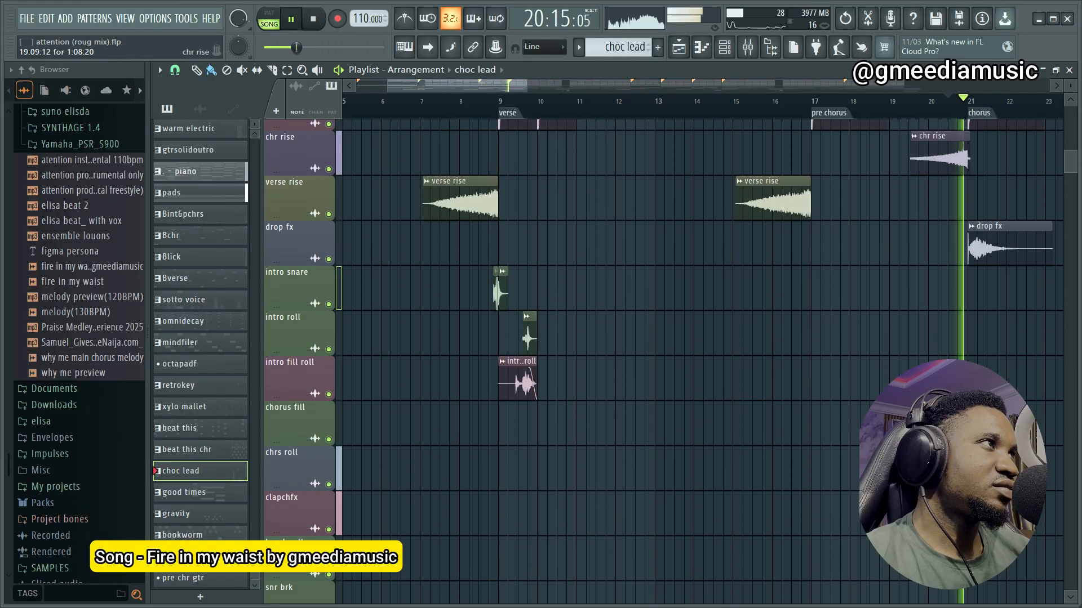
scroll(701, 360, down, 5)
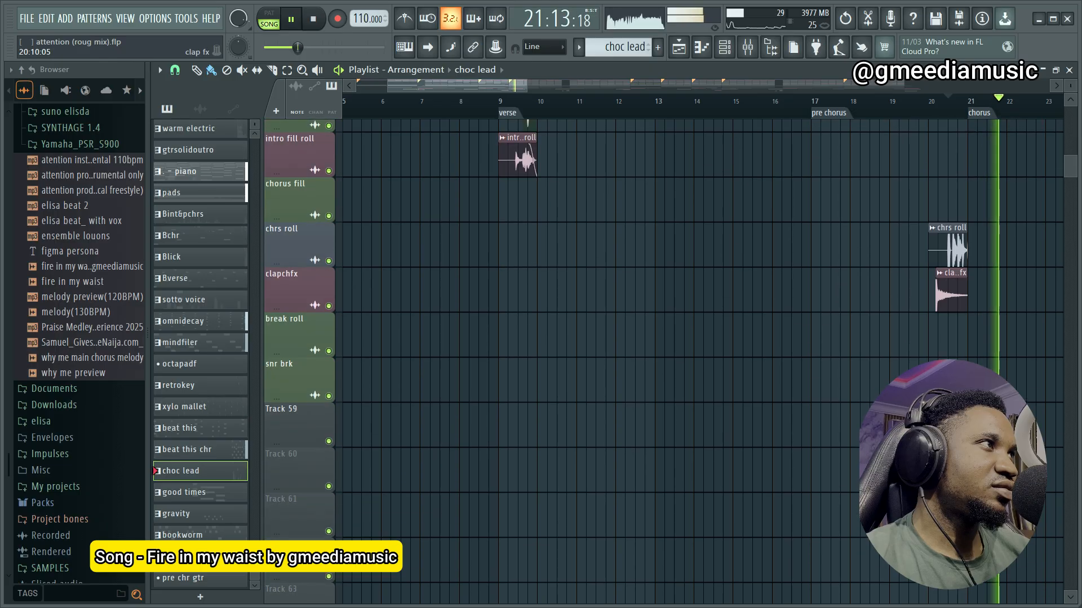
scroll(702, 361, up, 4)
scroll(901, 282, up, 2)
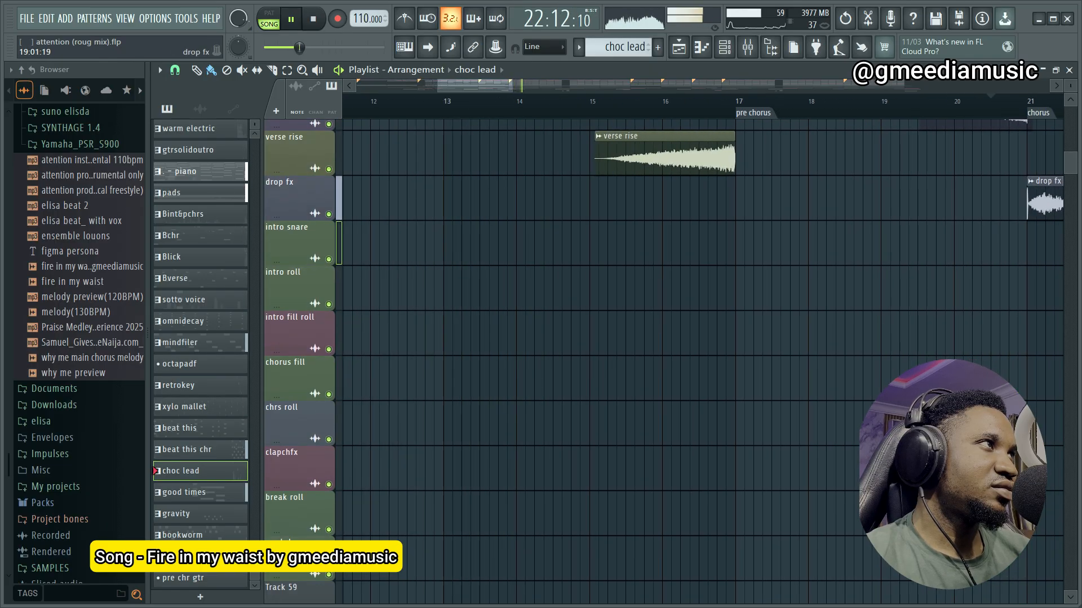
Step: Stop playback, unmute the vocals track and play the song from bar 20 into the chorus
scroll(702, 360, down, 15)
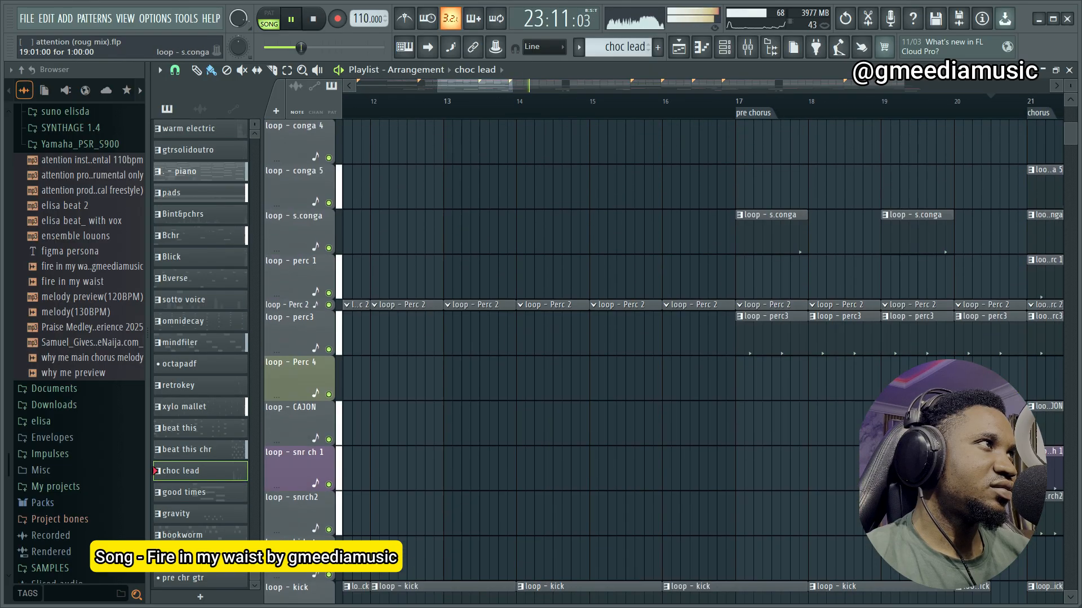
scroll(701, 360, up, 10)
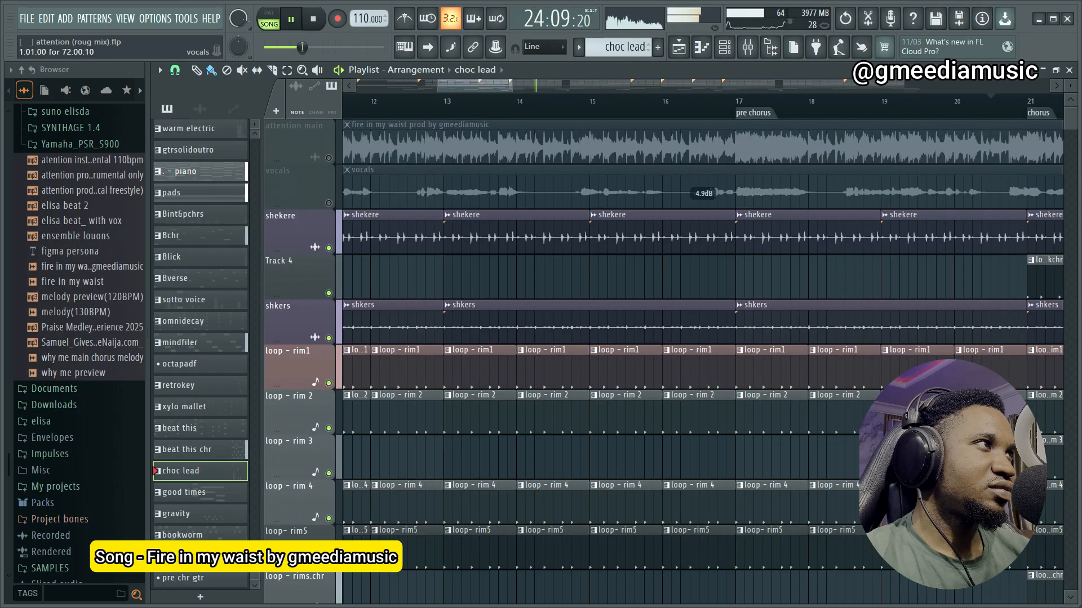
key(space)
scroll(702, 361, down, 5)
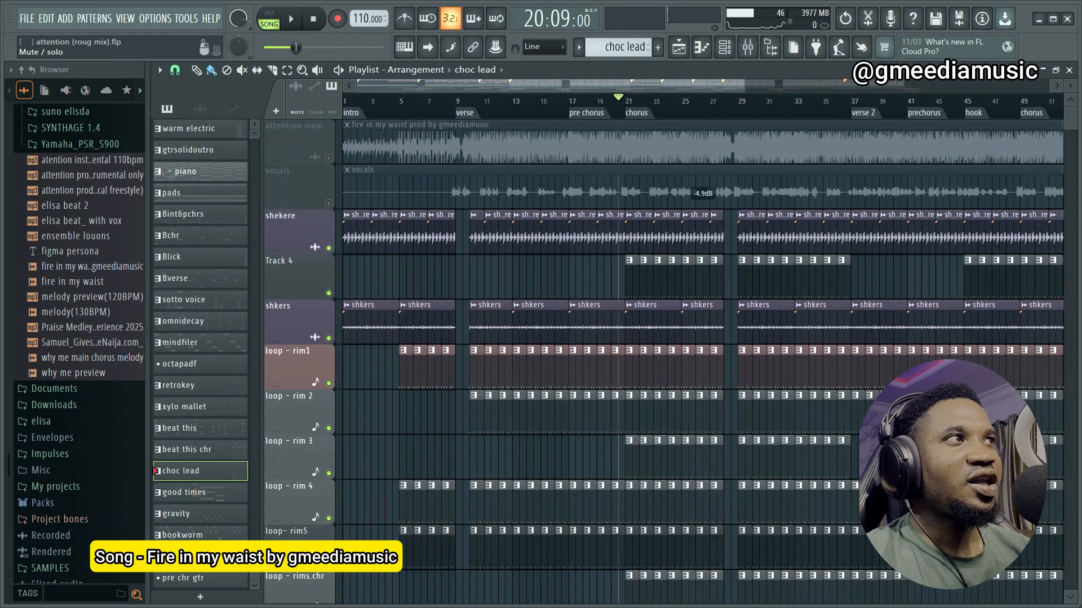
click(328, 203)
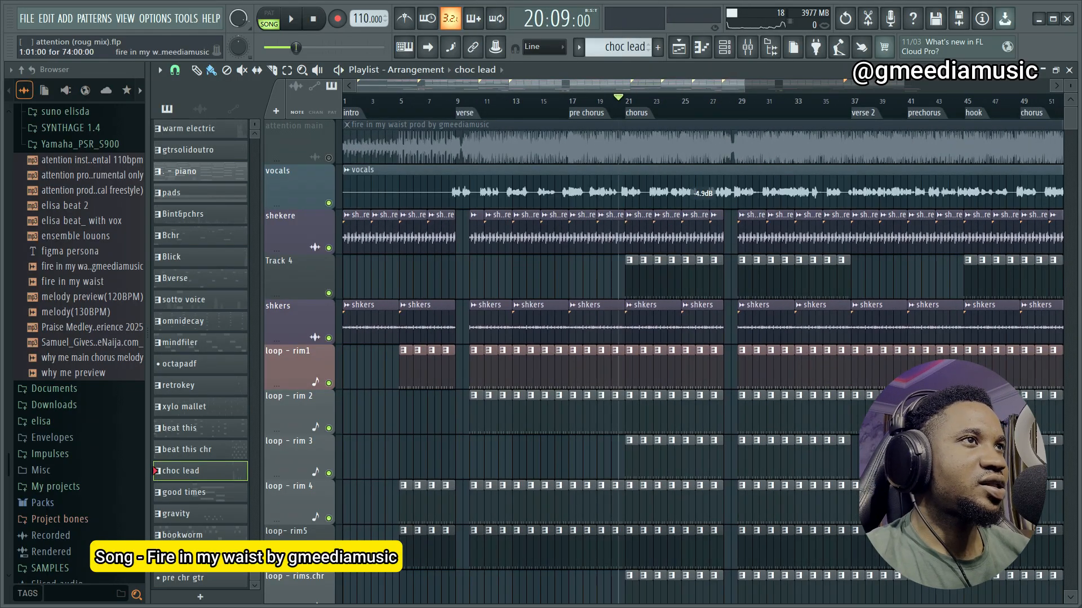
key(space)
Step: Follow the chorus with vocals through the percussion and instrument tracks up to the break in bar 28, stopping playback there
scroll(634, 360, up, 3)
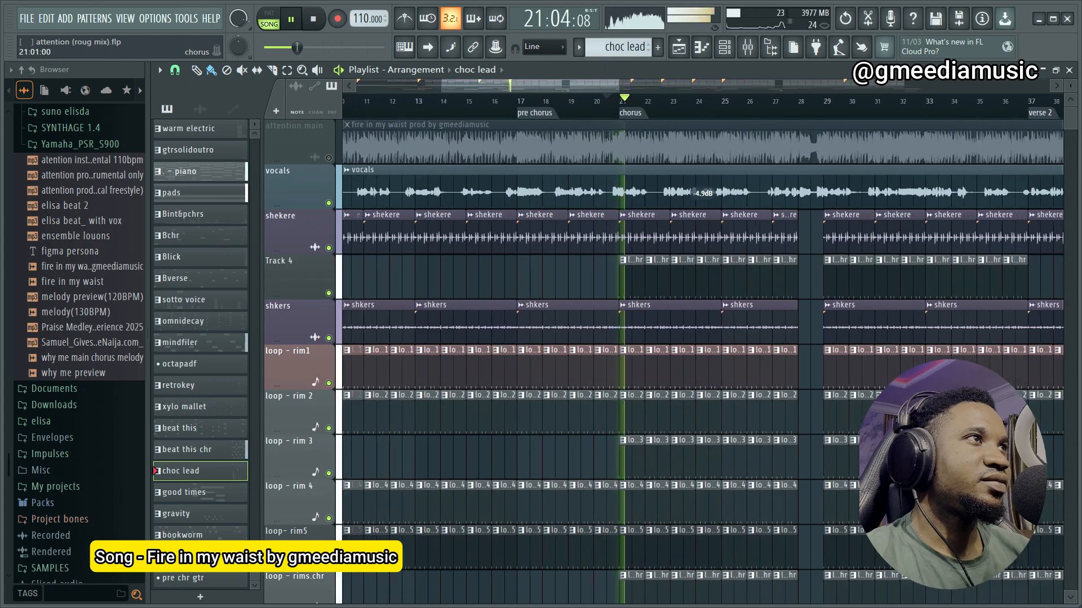
scroll(620, 361, up, 2)
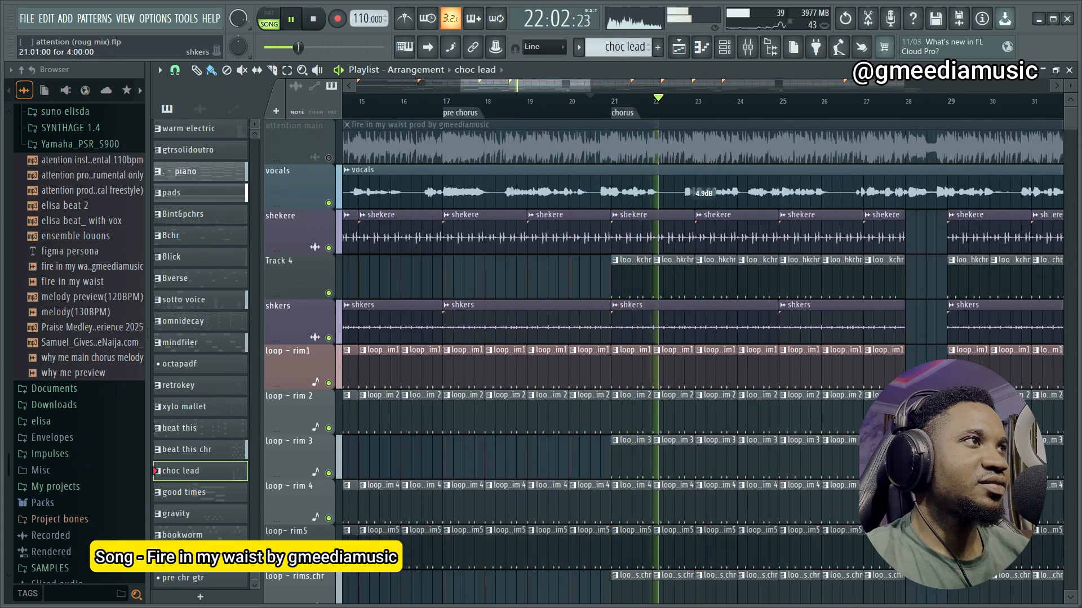
scroll(633, 361, down, 2)
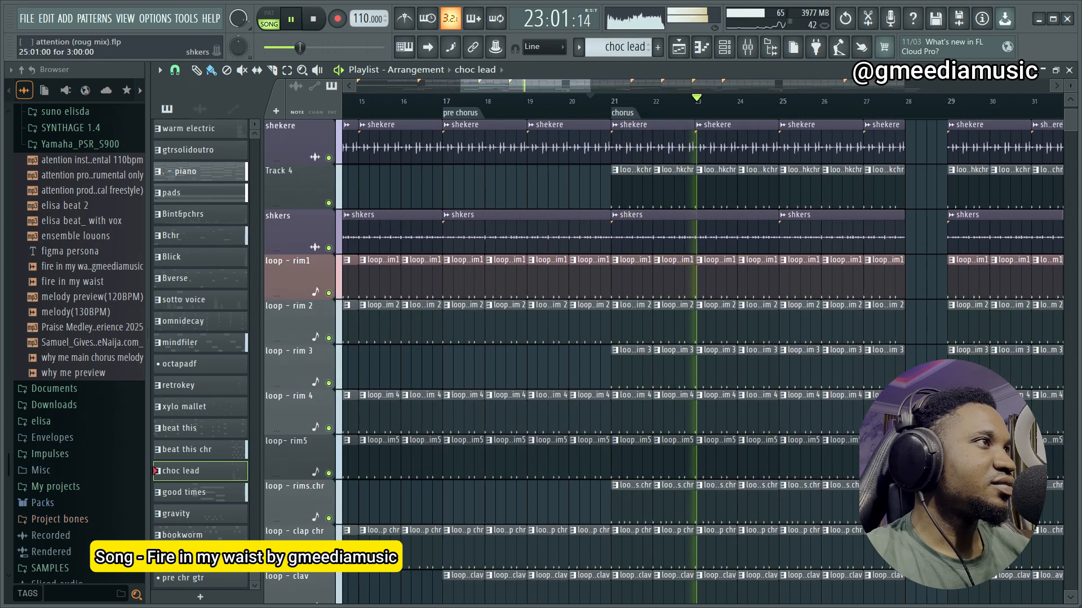
scroll(664, 360, up, 2)
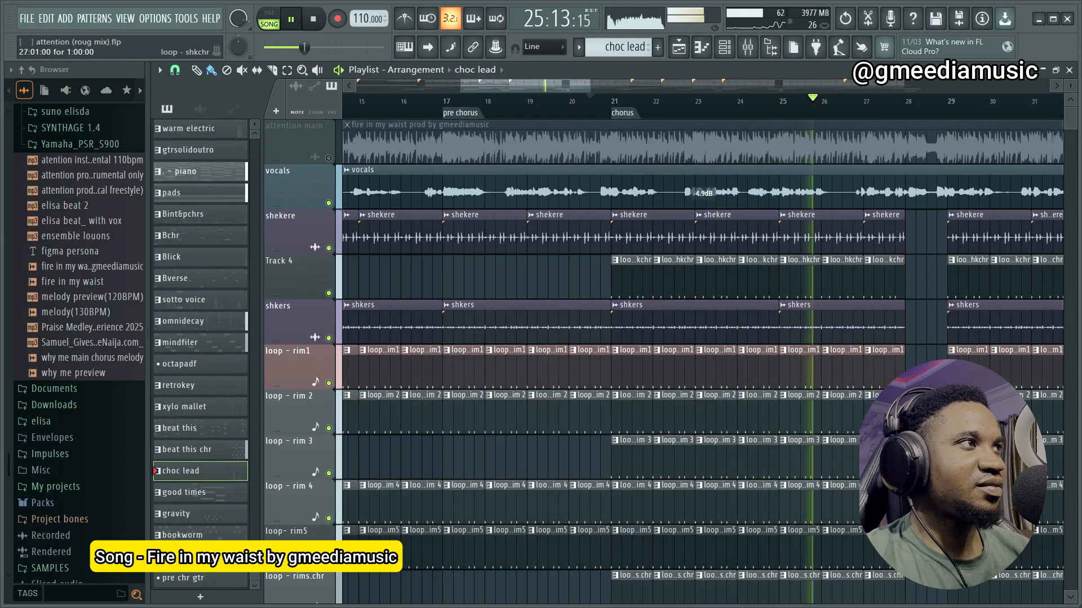
scroll(663, 361, down, 1)
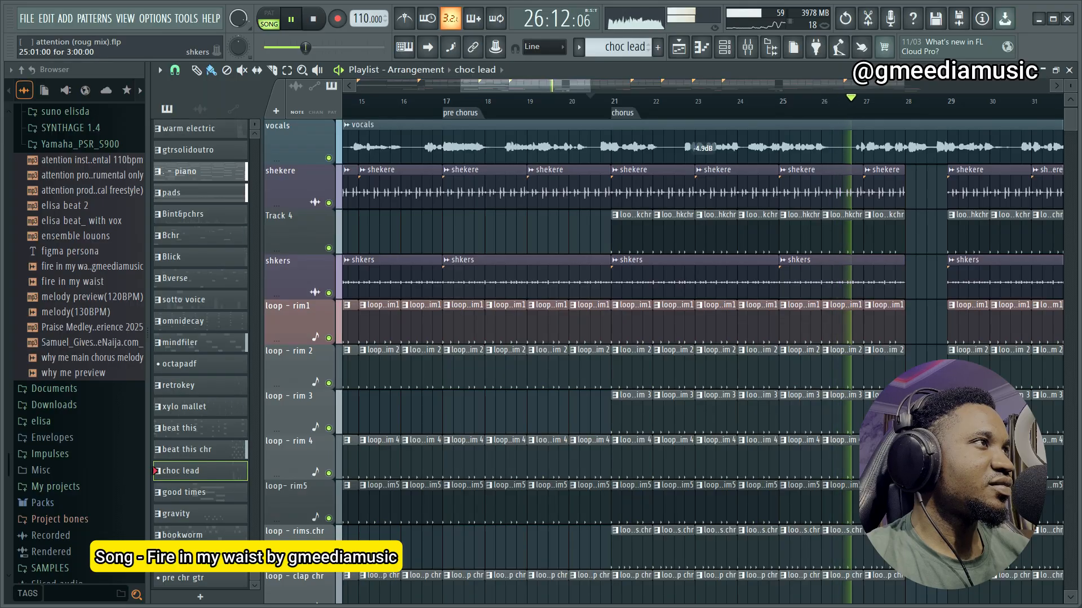
scroll(664, 361, down, 1)
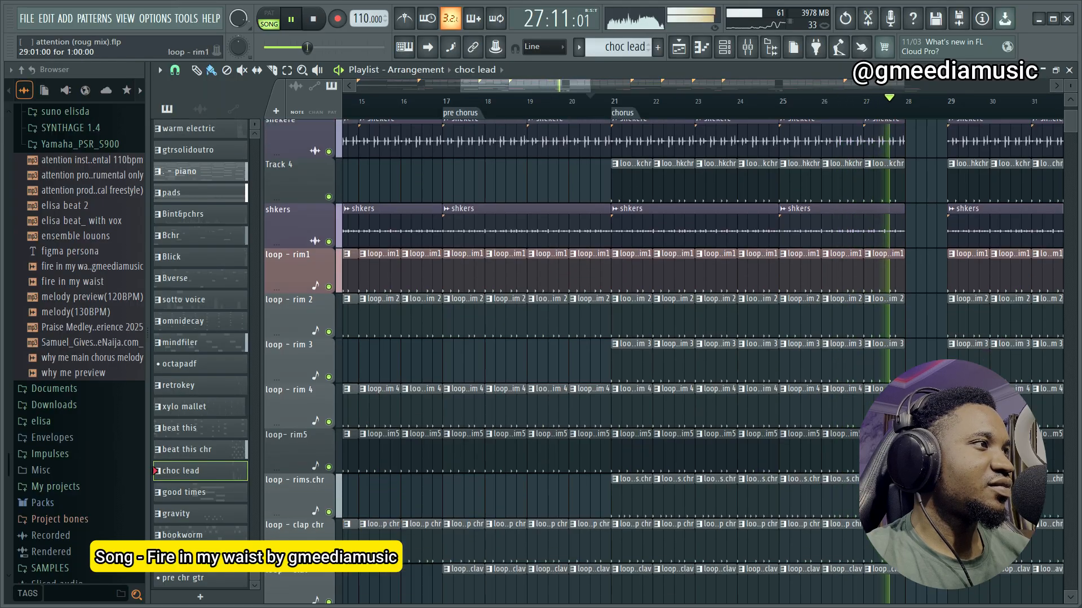
scroll(663, 361, down, 12)
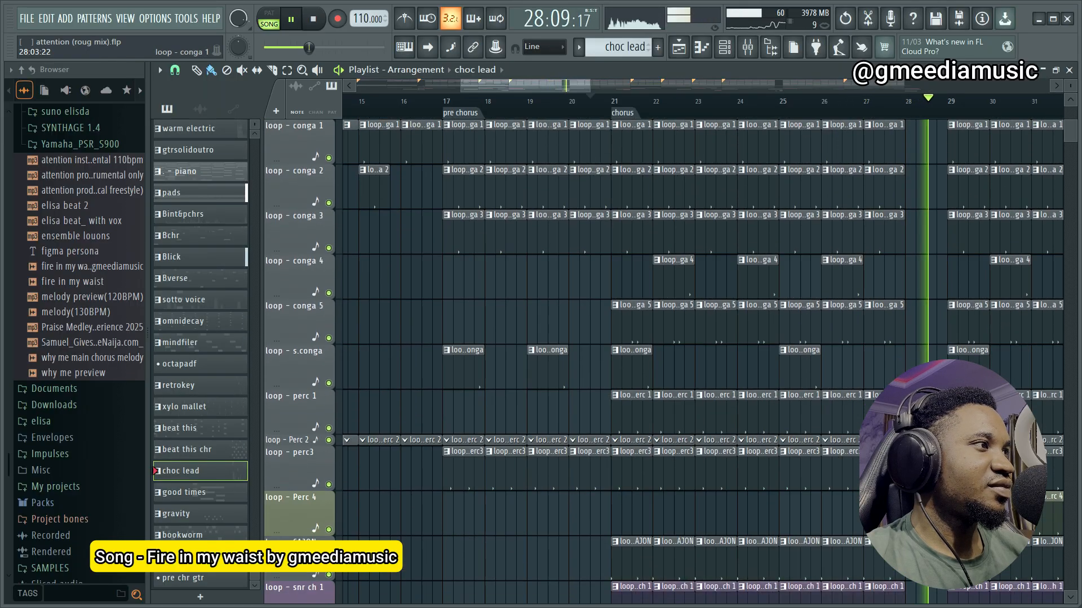
scroll(664, 361, up, 12)
key(space)
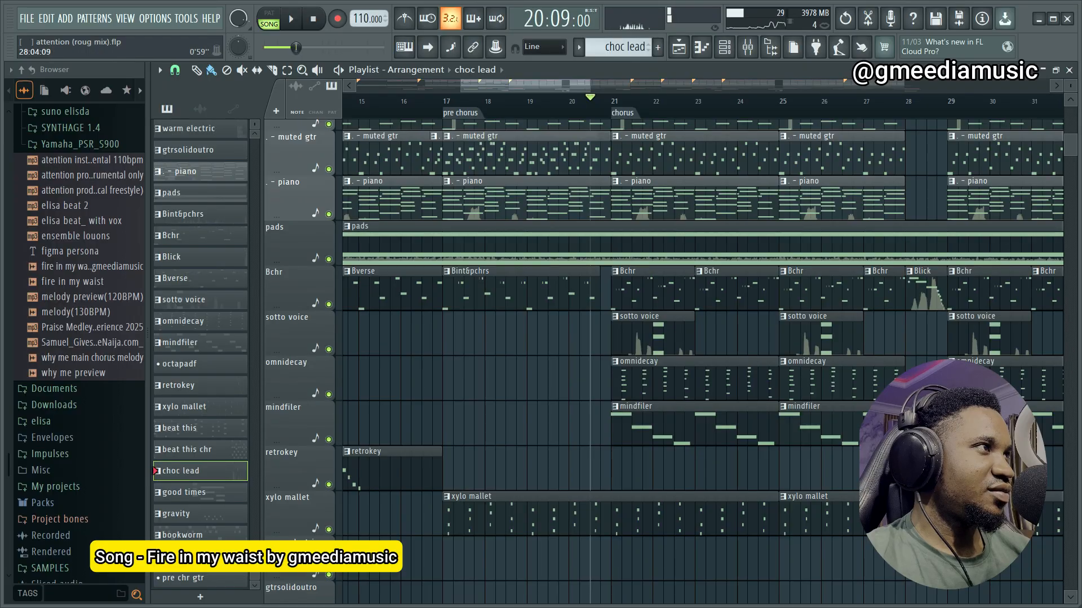
Step: Play the Blick bass fill in the break from the start of bar 28 and stop playback
scroll(918, 361, up, 5)
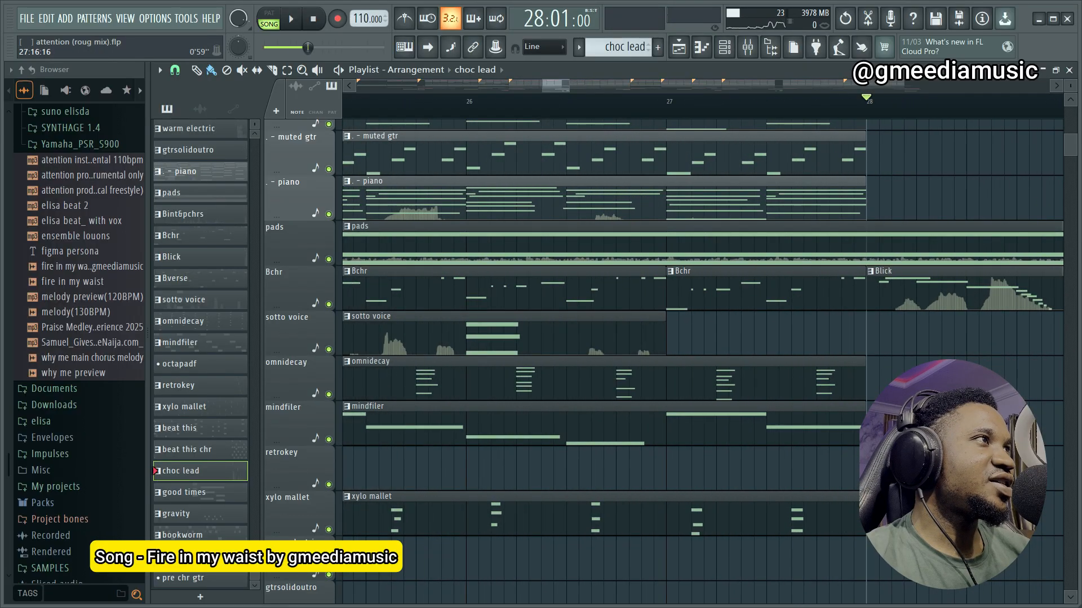
key(space)
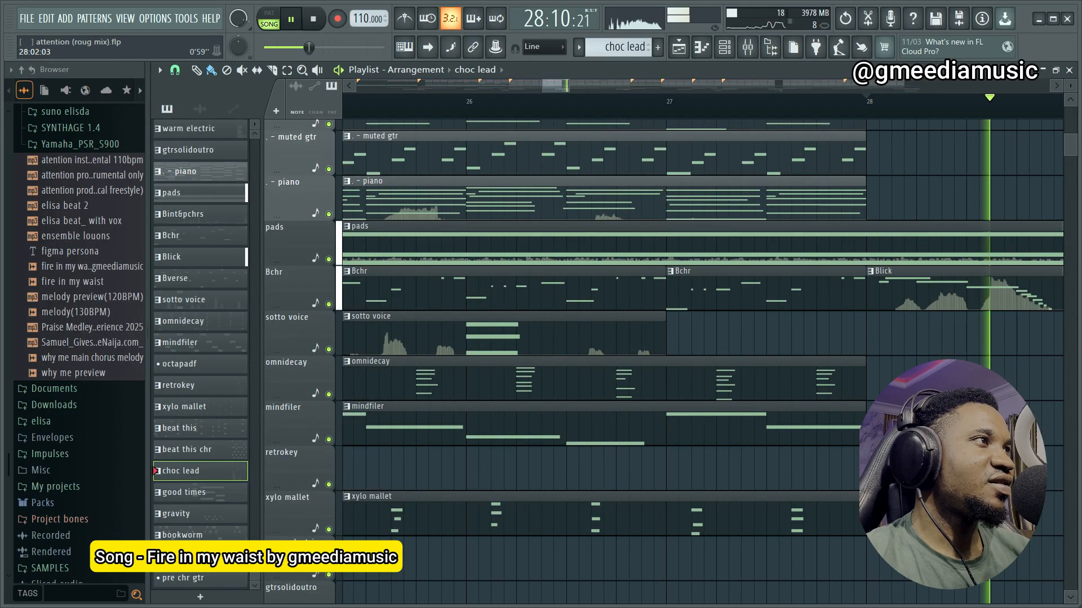
scroll(881, 361, down, 3)
scroll(881, 361, down, 2)
key(space)
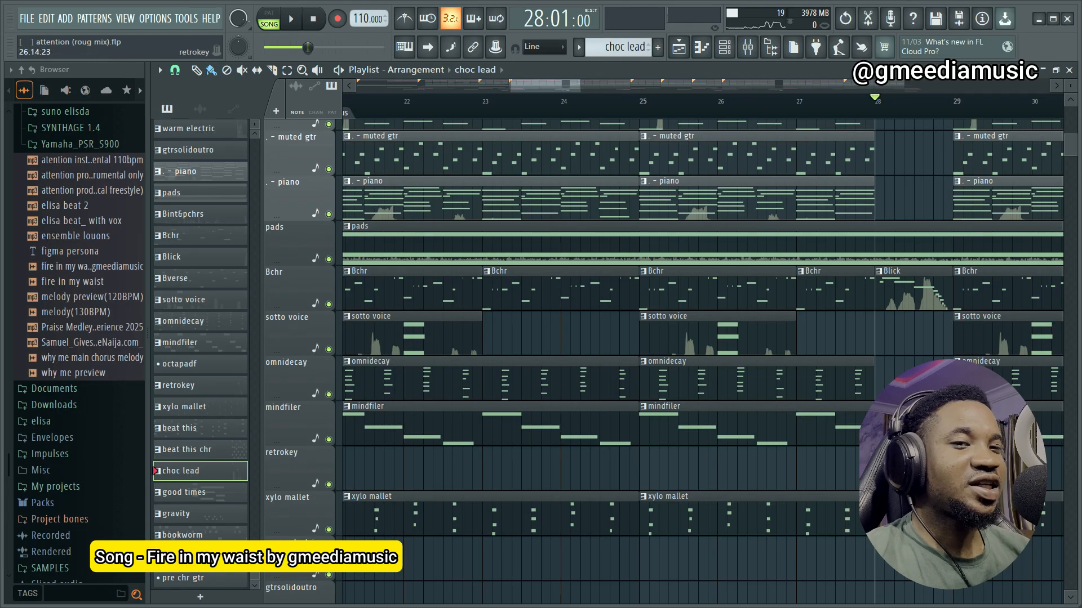
Step: Look over the whole arrangement from intro to outro, from the vocals and percussion tracks down to the melodic instruments and clap fx
scroll(665, 361, up, 10)
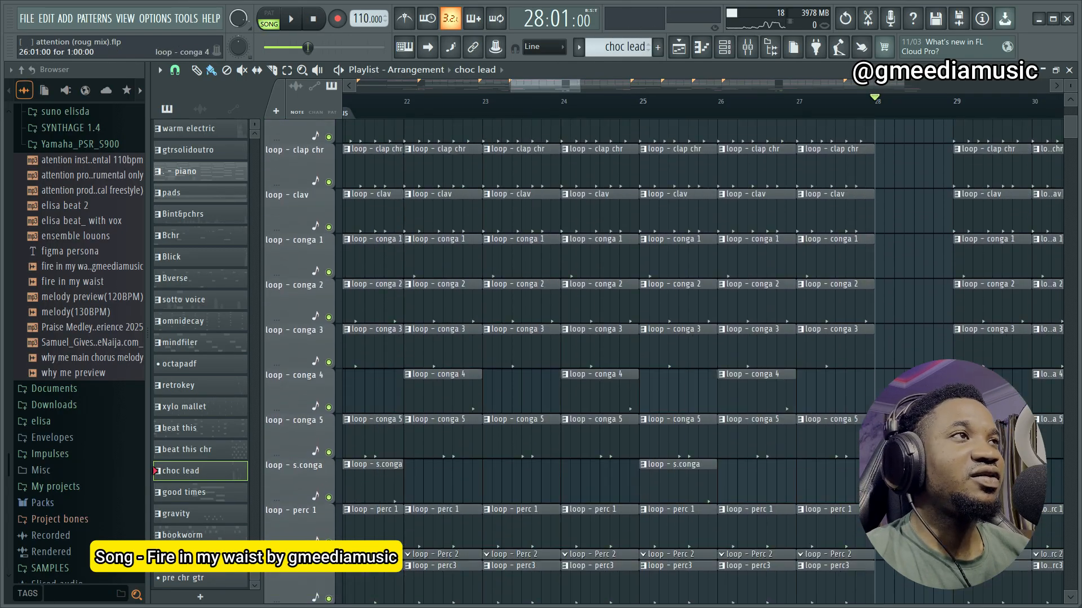
scroll(665, 360, up, 2)
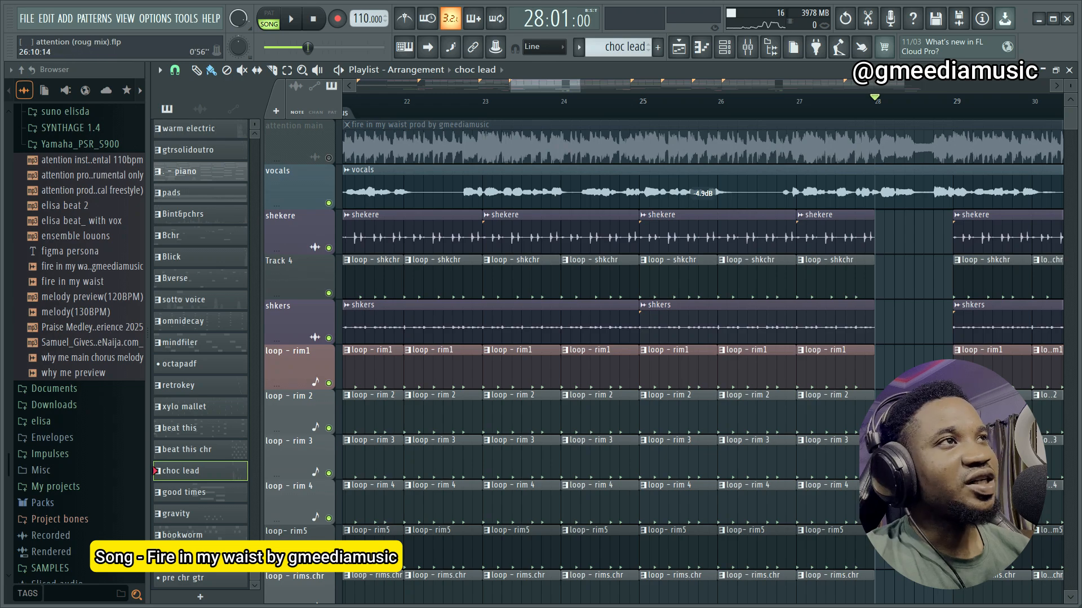
scroll(665, 360, down, 6)
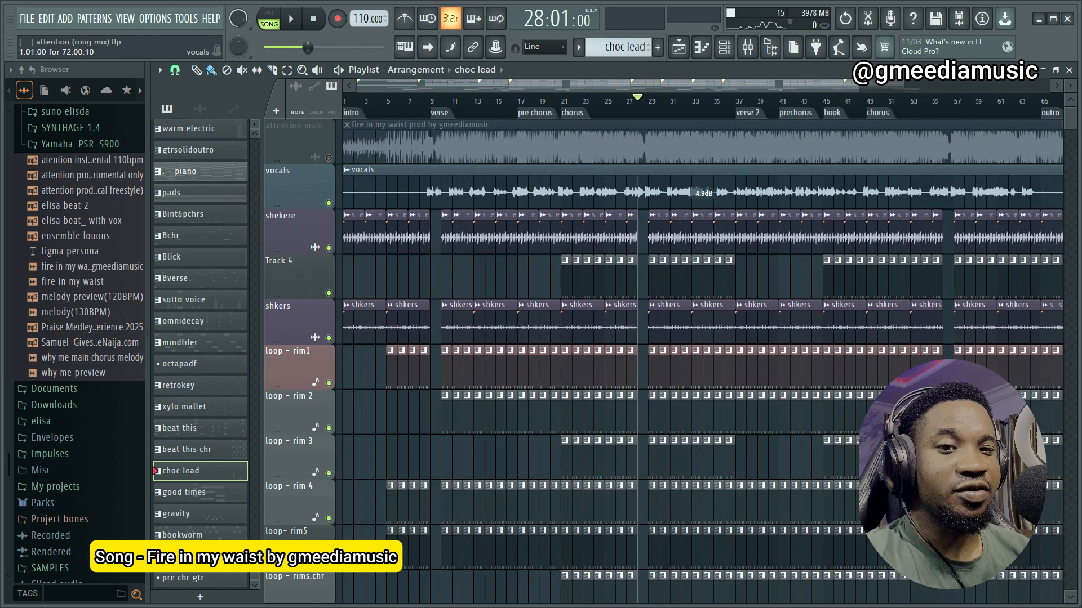
scroll(488, 327, down, 1)
scroll(487, 327, down, 12)
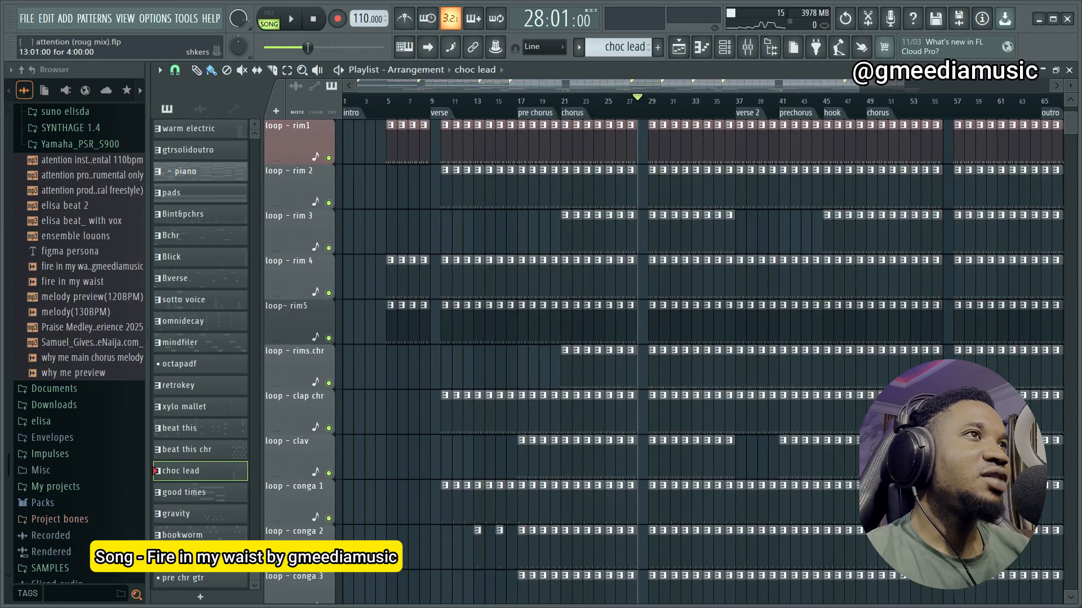
scroll(663, 362, down, 12)
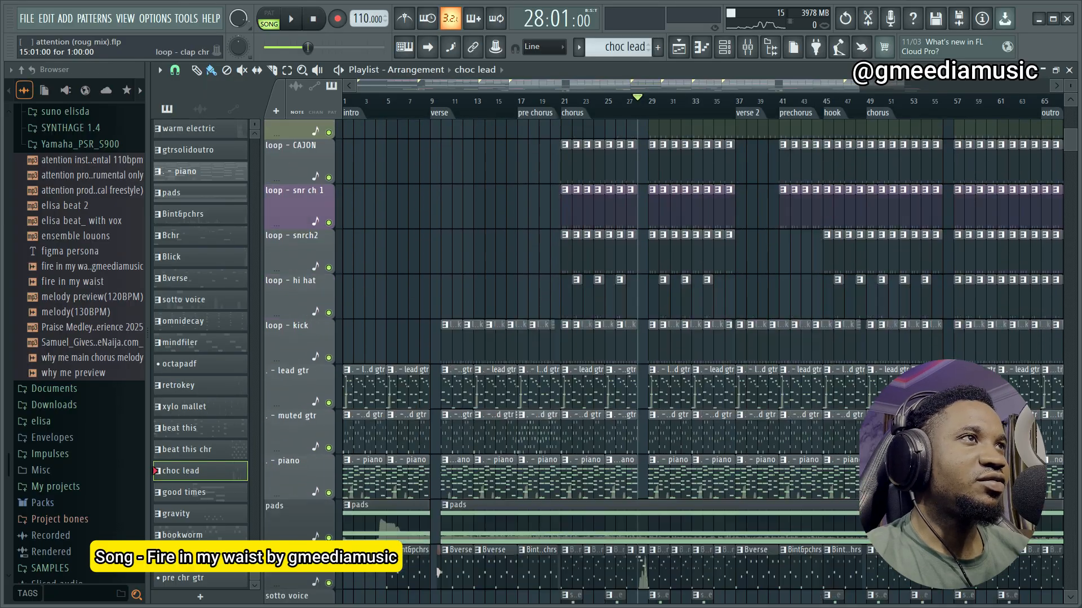
scroll(663, 362, down, 16)
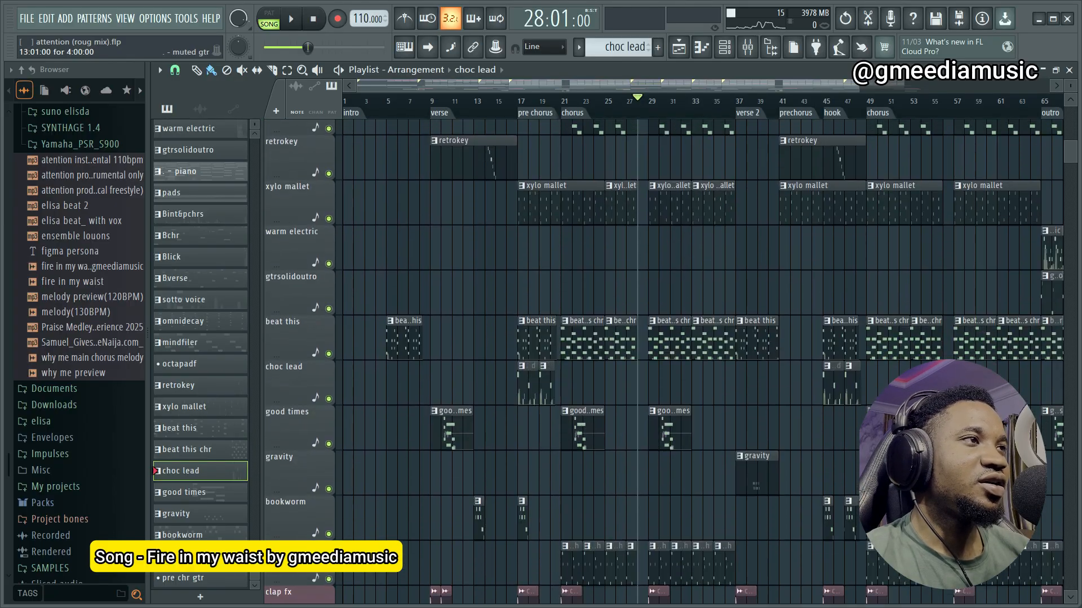